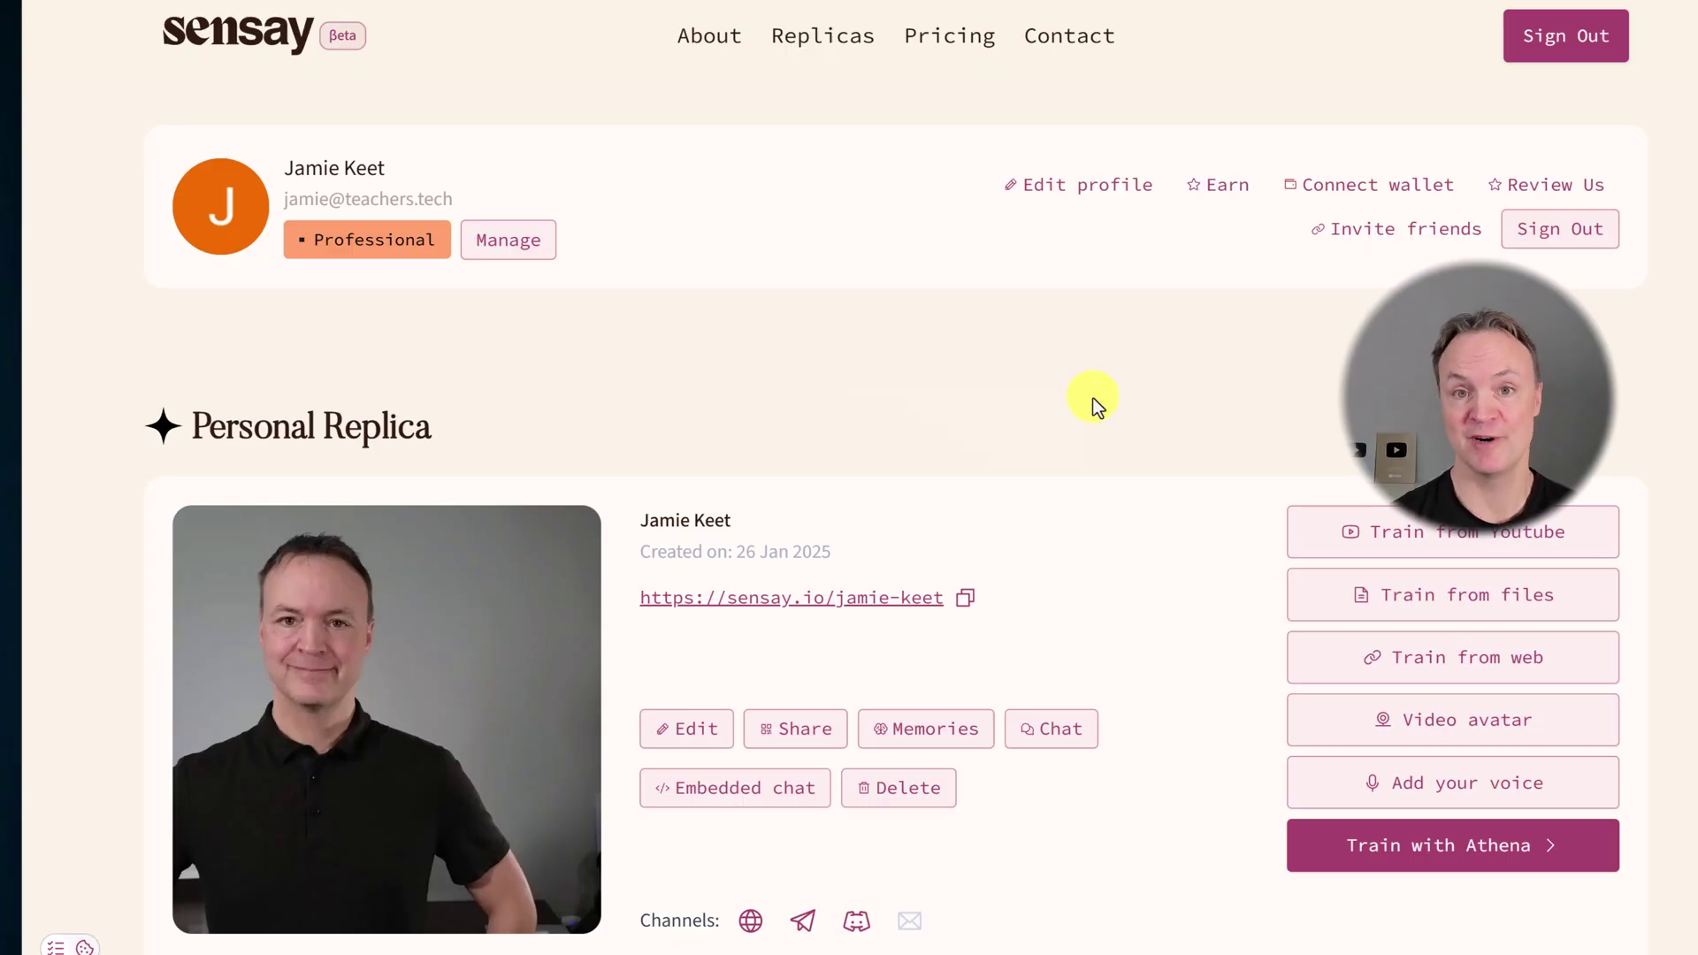
Open the Albert Einstein replica from the public replica gallery and play part of its spoken greeting.
left_click(829, 49)
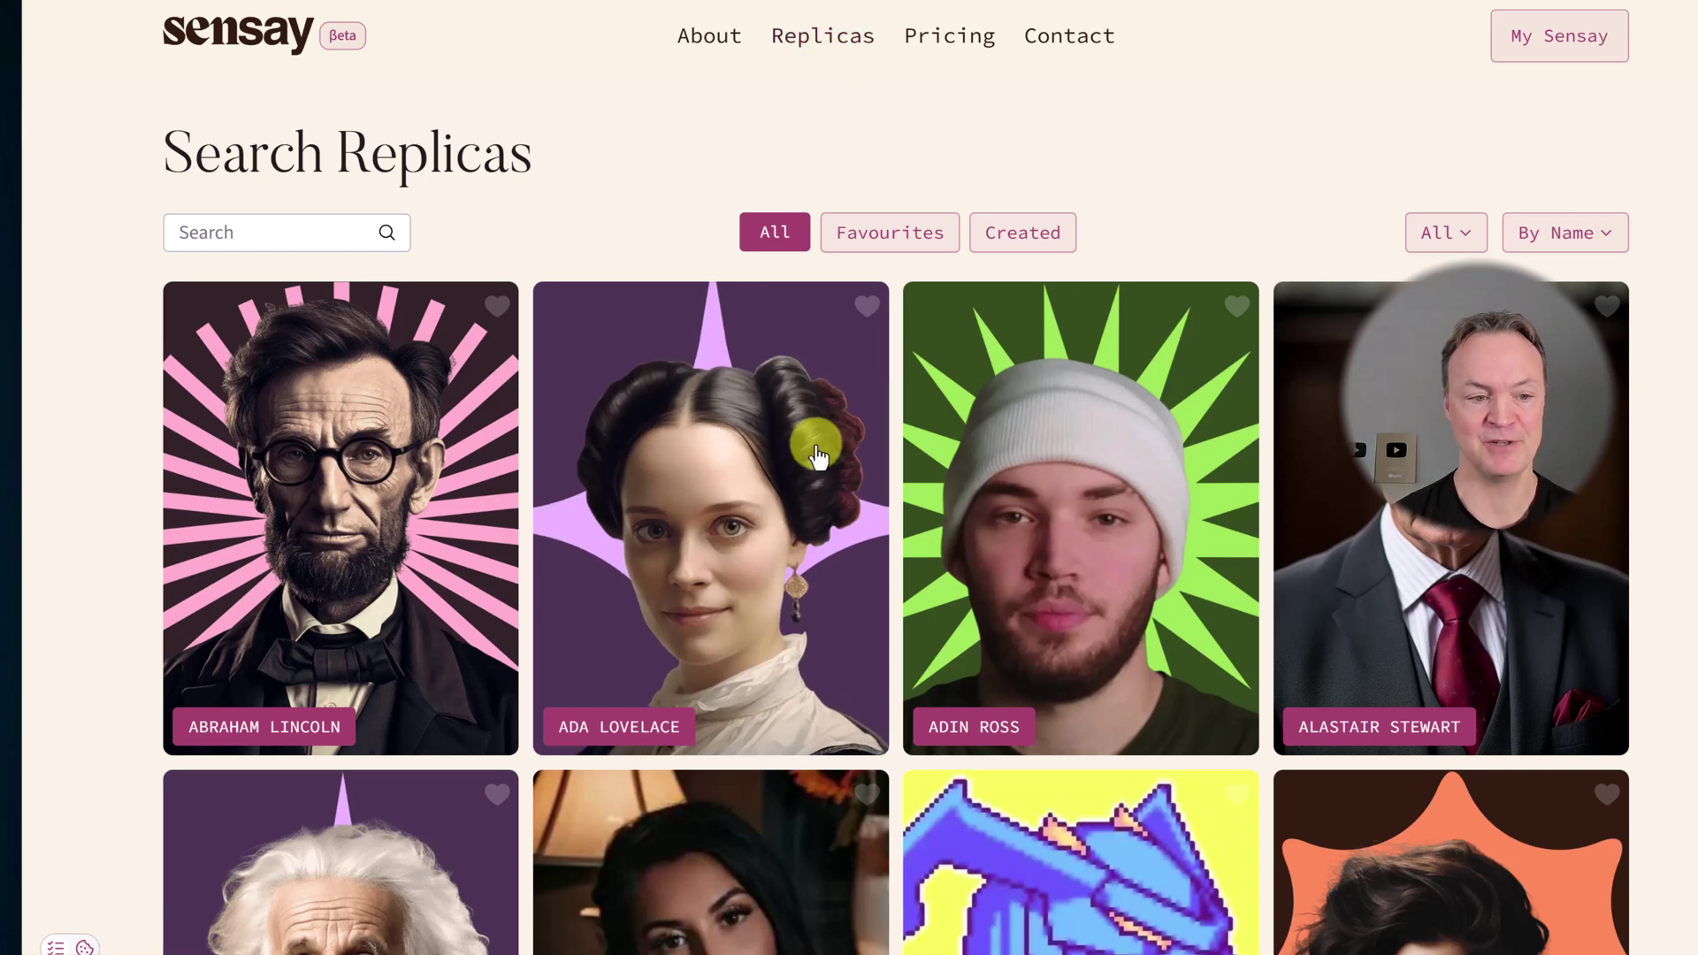
scroll(911, 442, "down", 8)
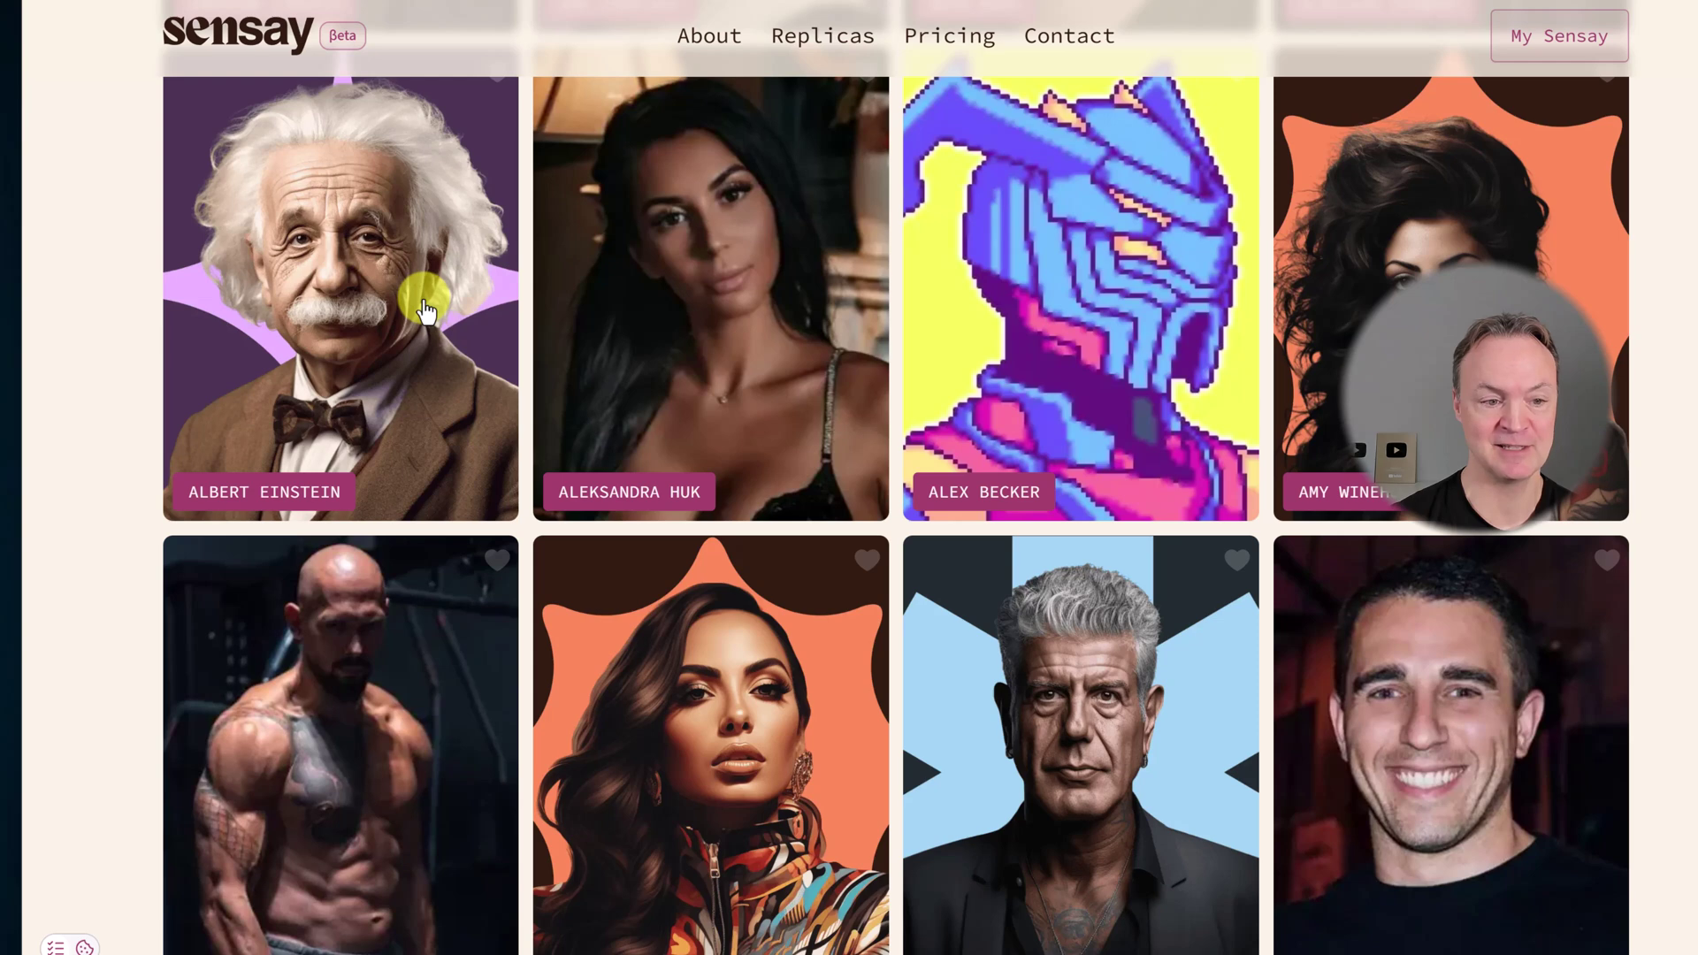
left_click(428, 312)
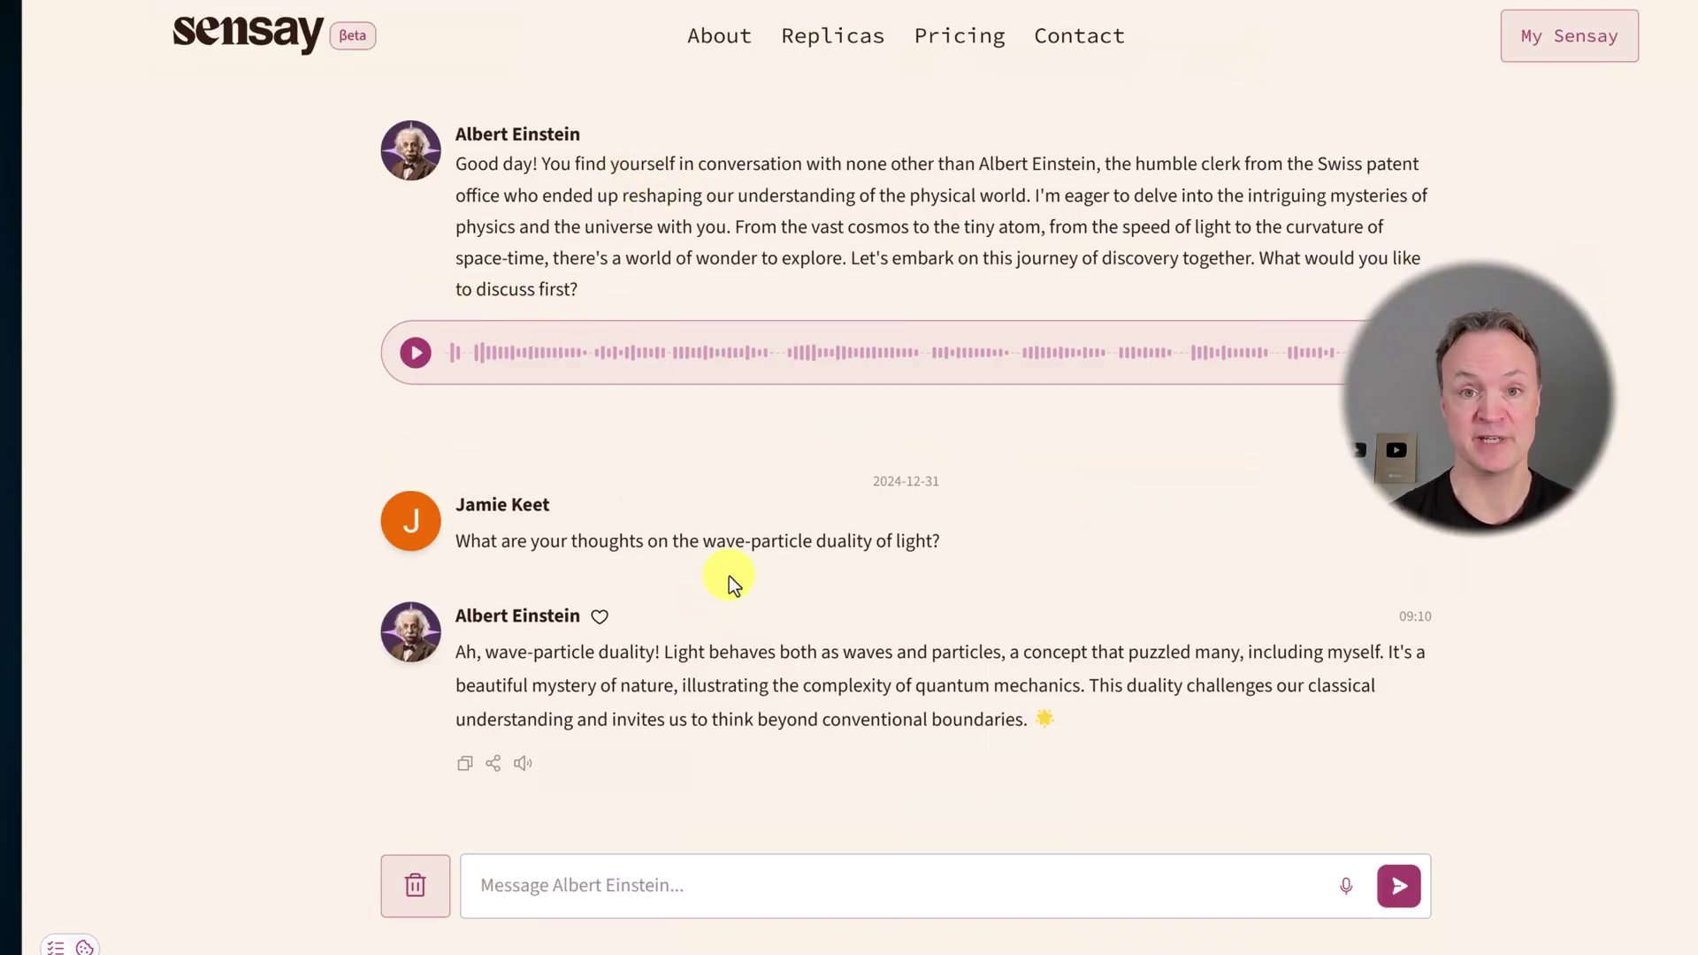
left_click(413, 351)
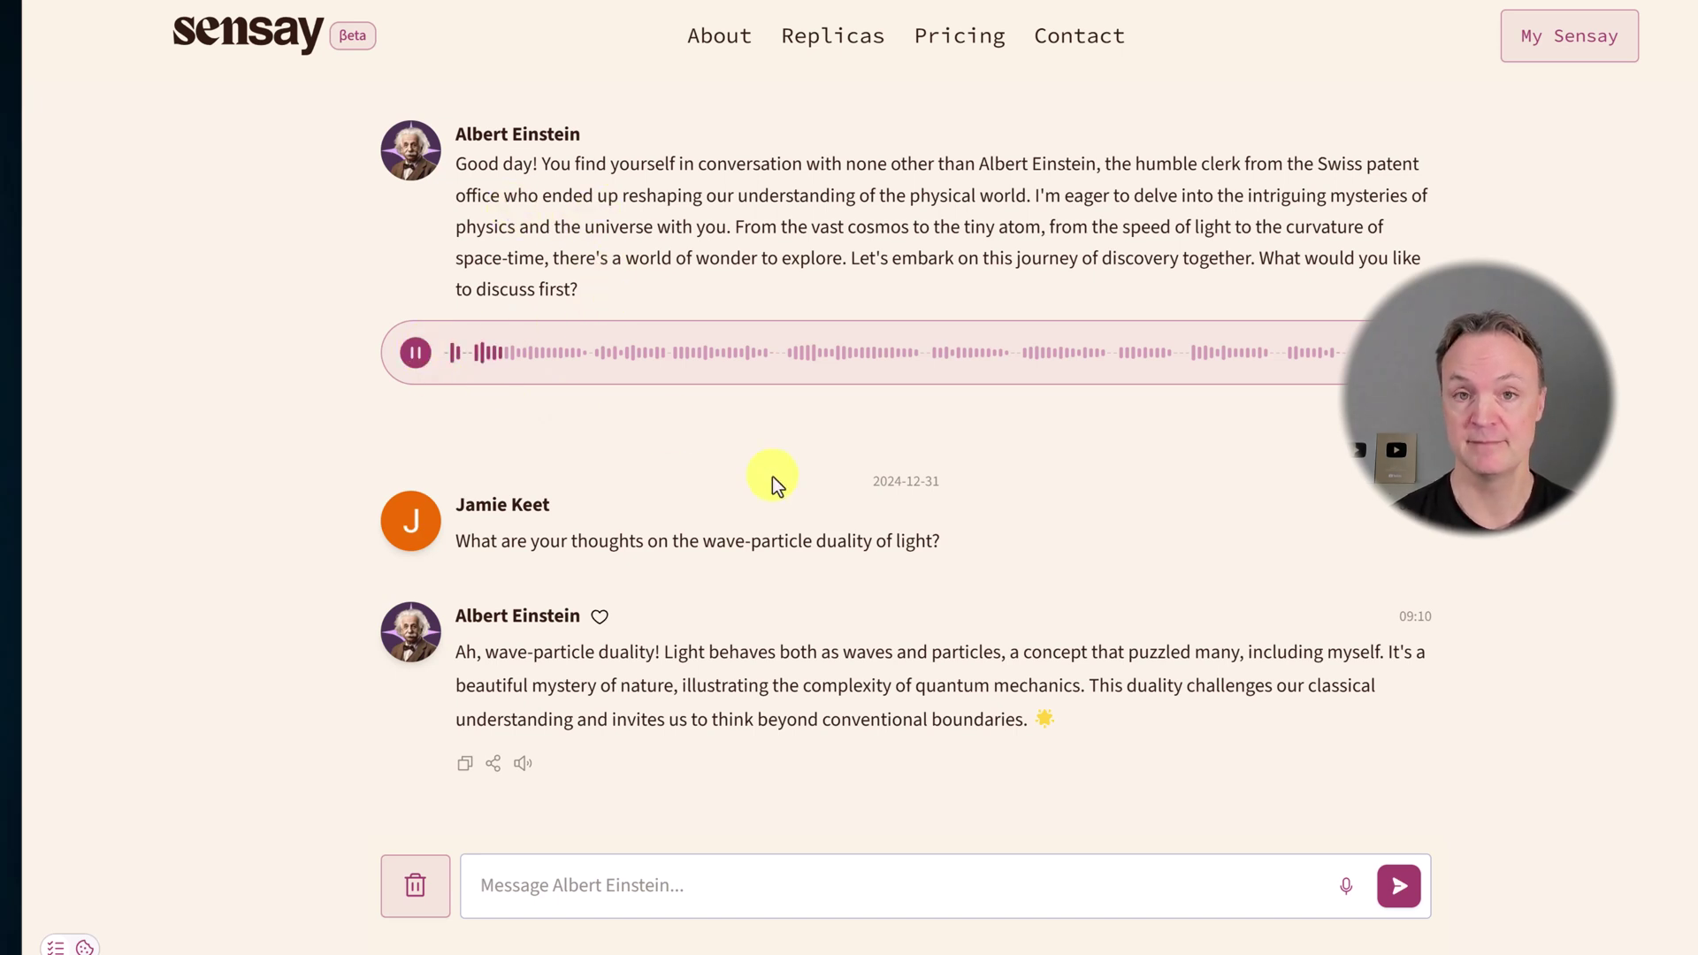
left_click(414, 354)
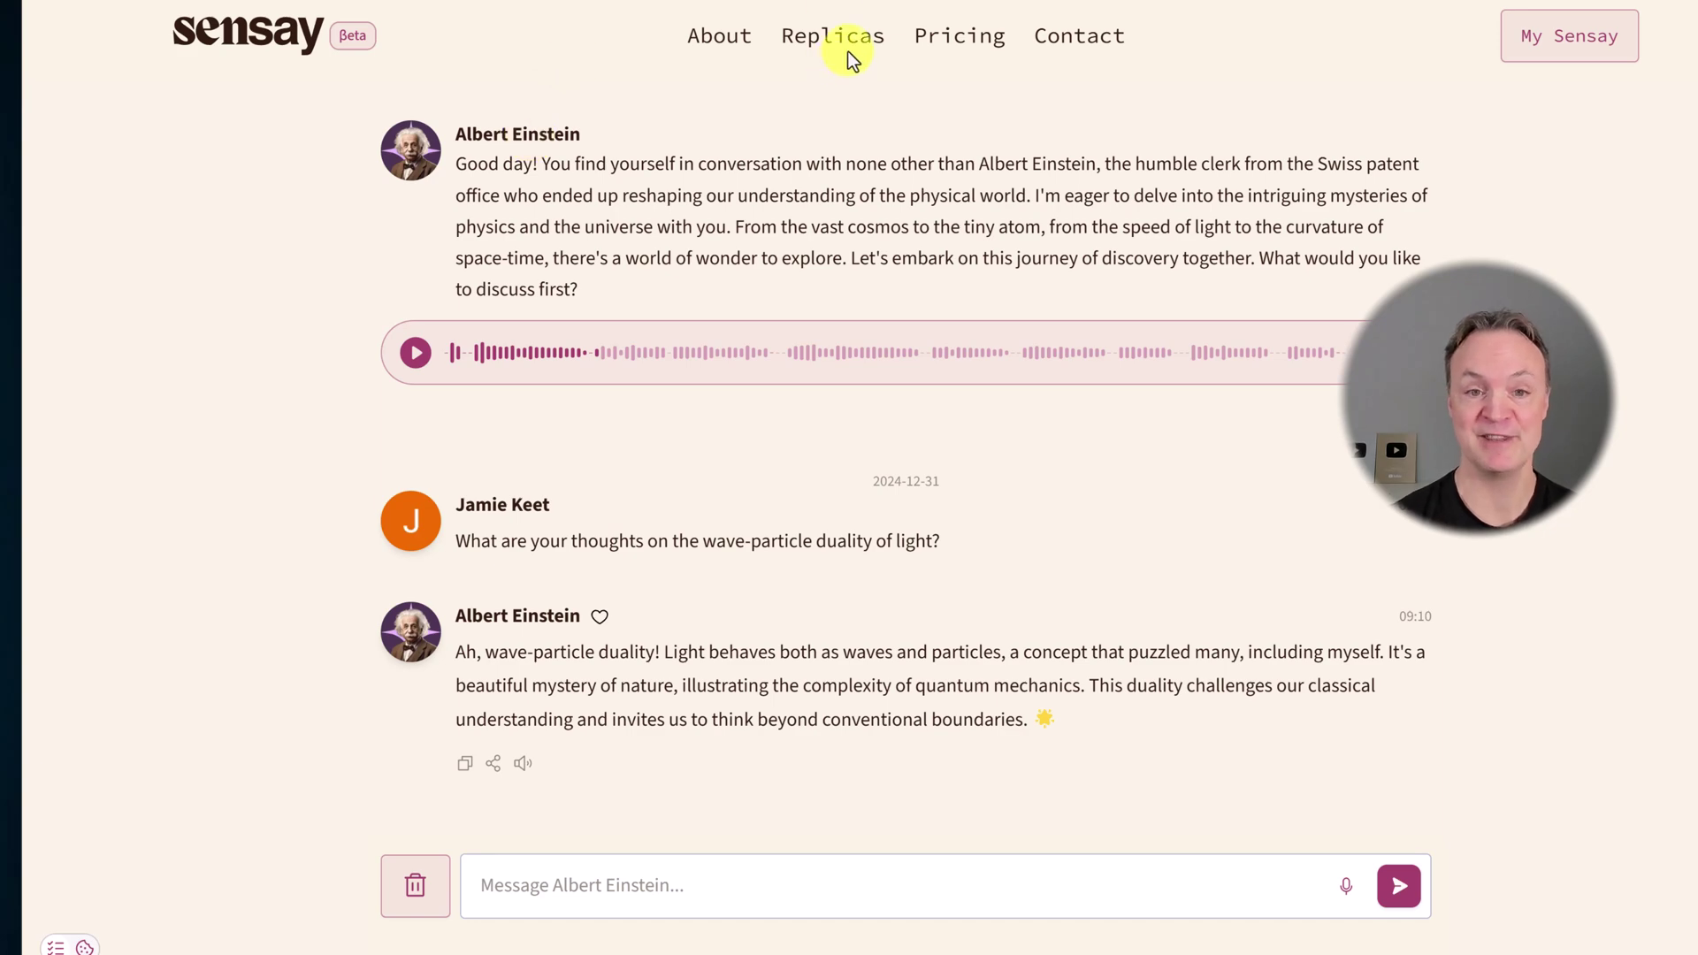
Return to the personal Sensay dashboard, review the replica types and start creating a new character replica.
left_click(1602, 27)
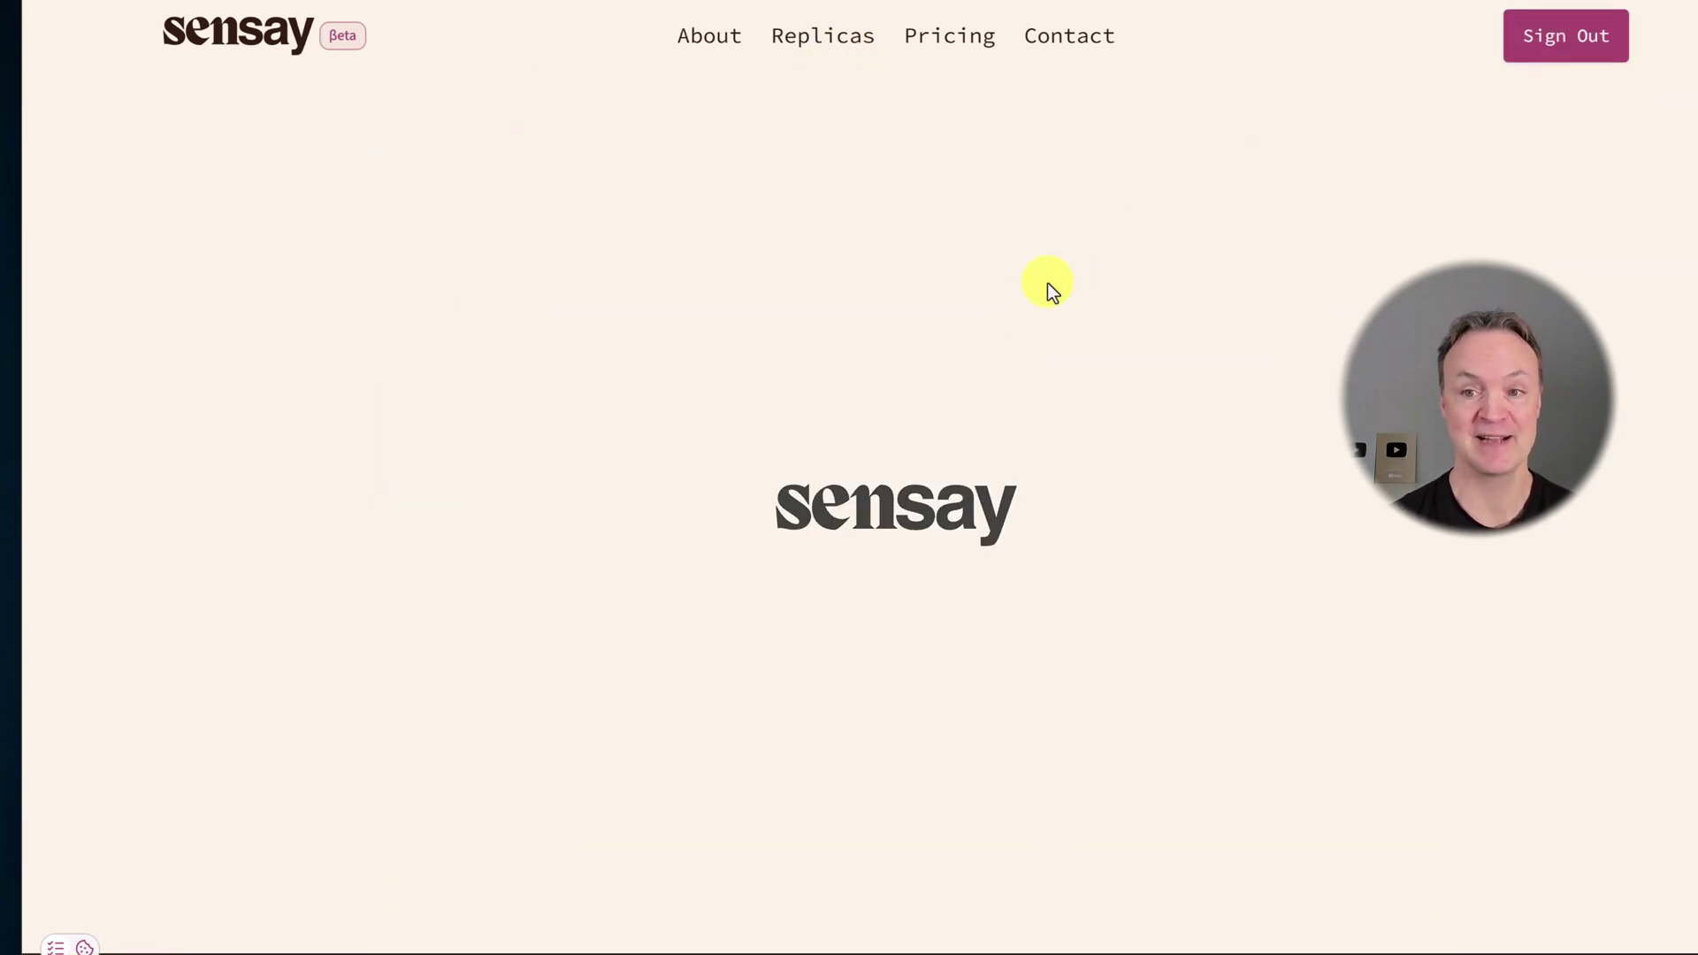
scroll(968, 346, "down", 9)
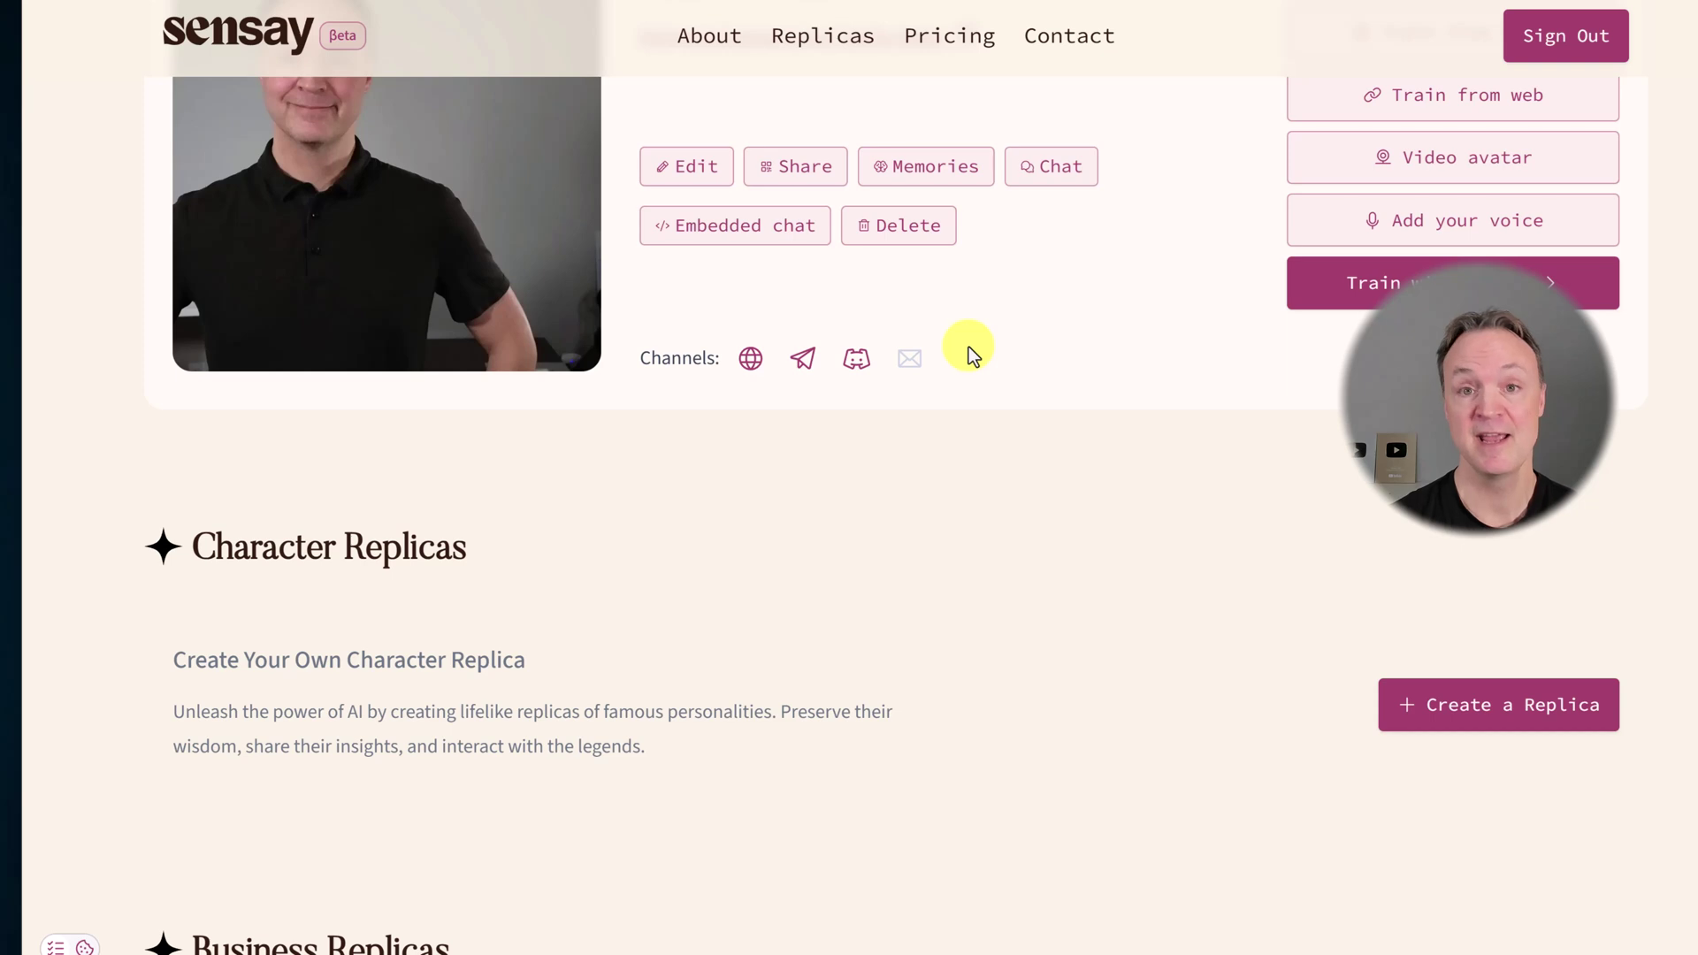
scroll(968, 346, "down", 1)
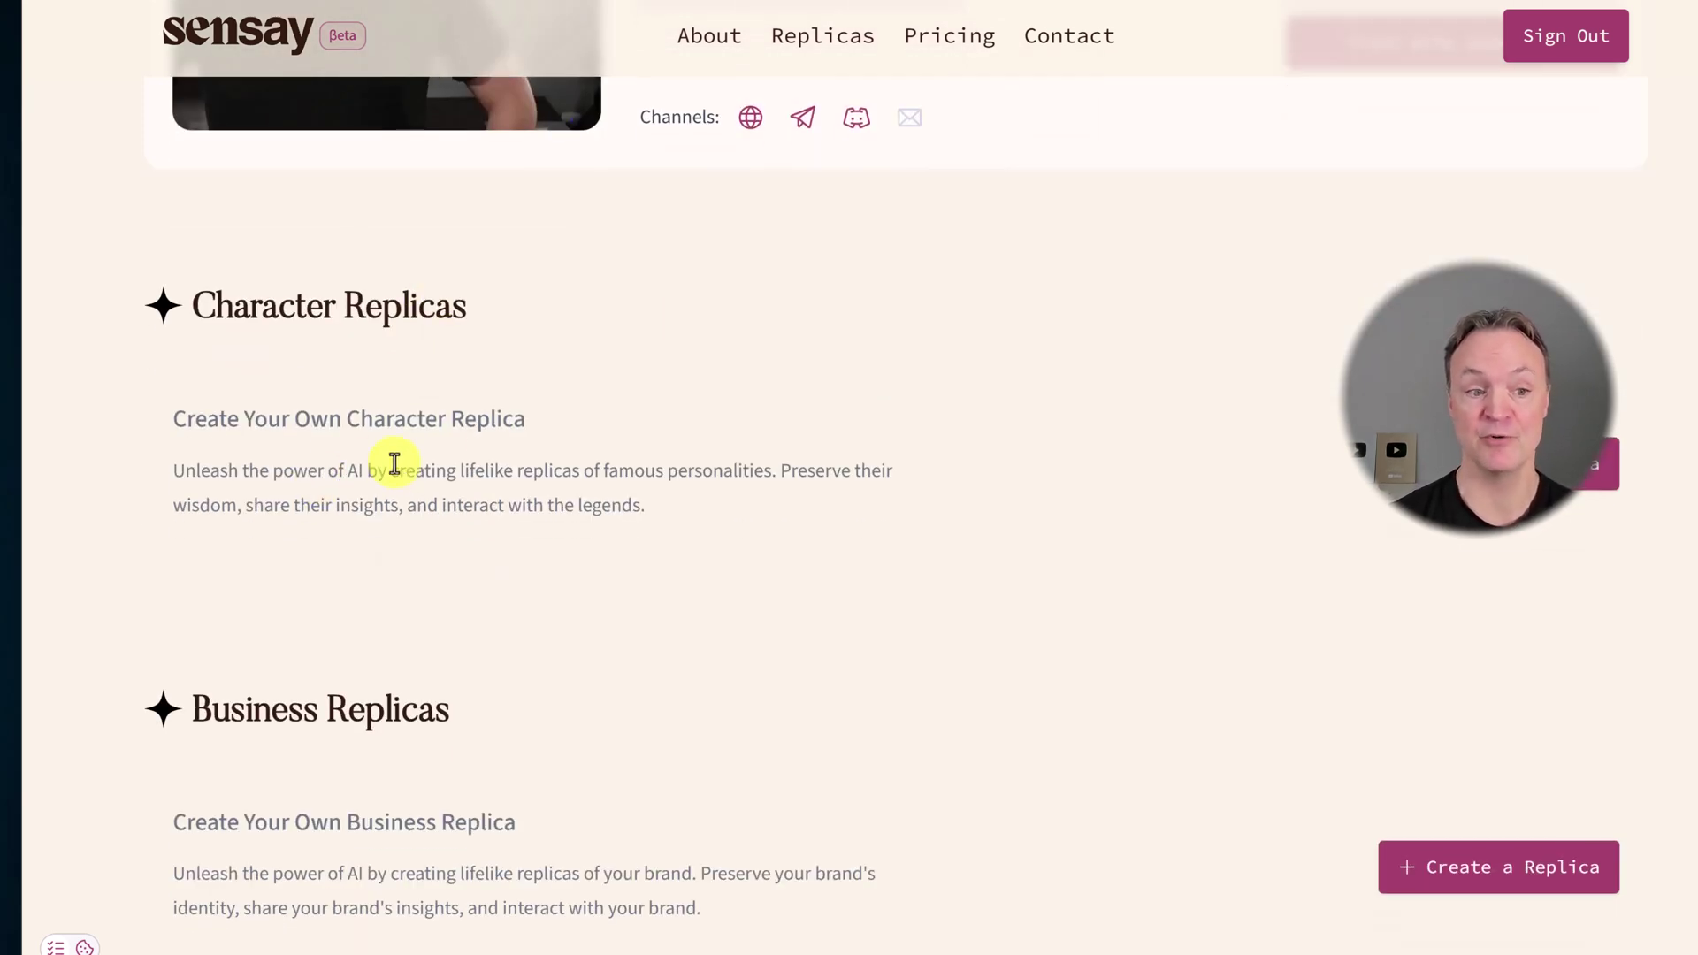
scroll(398, 464, "down", 3)
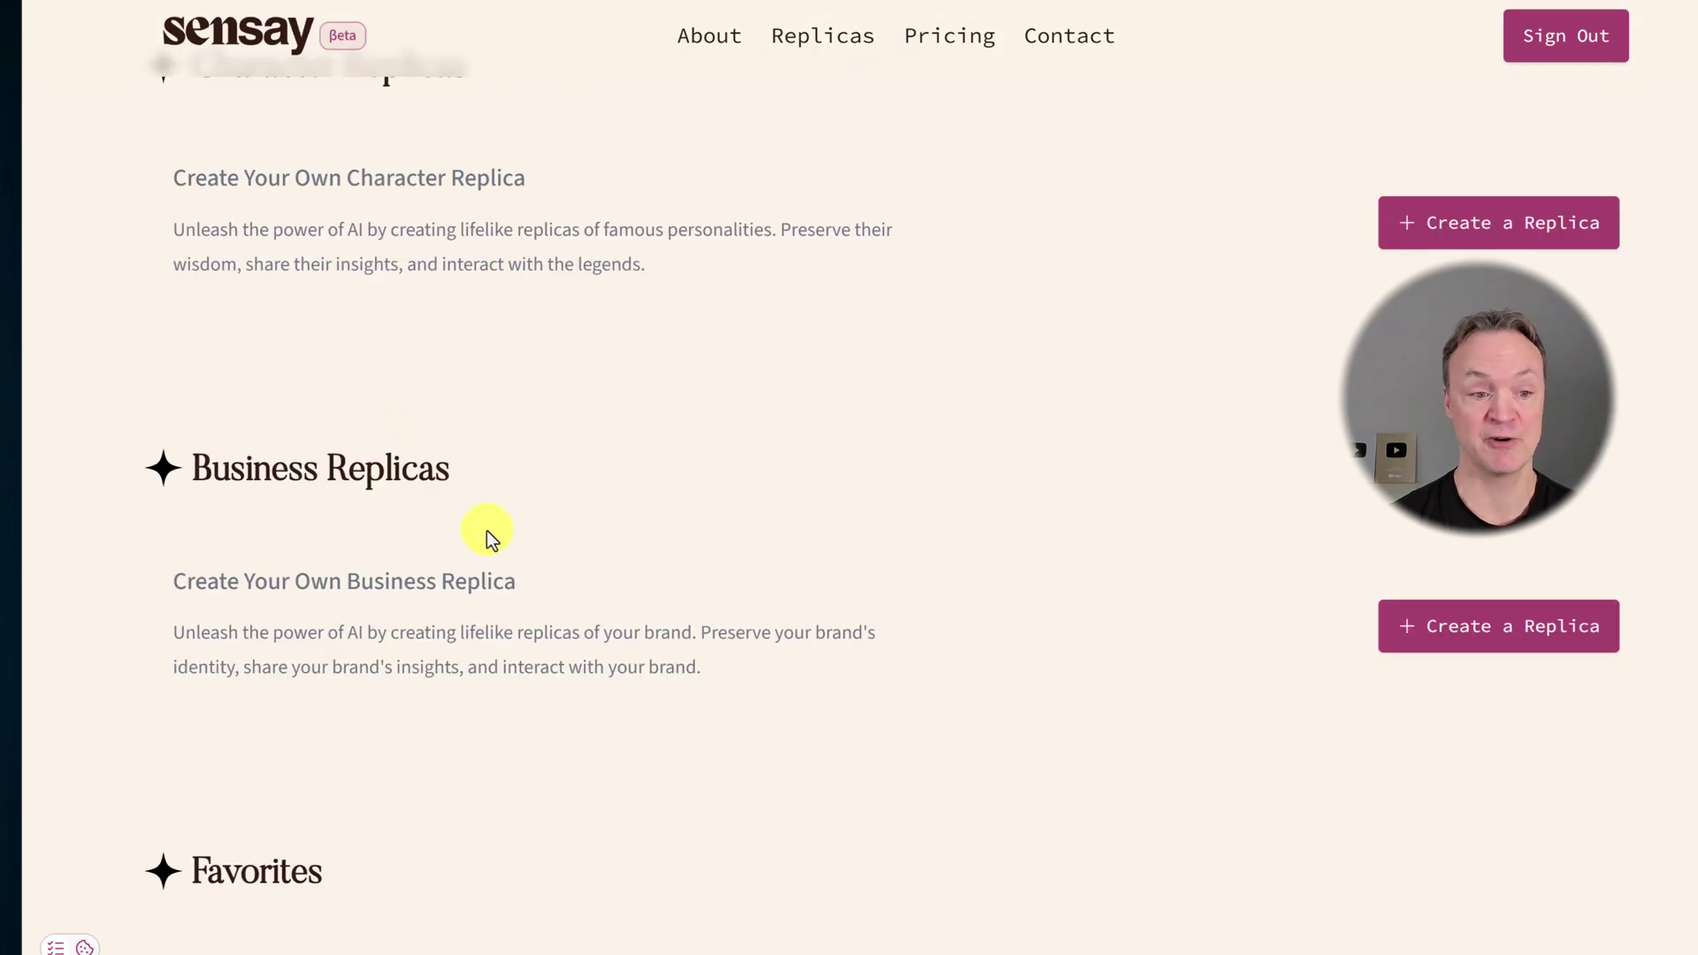
scroll(529, 518, "up", 4)
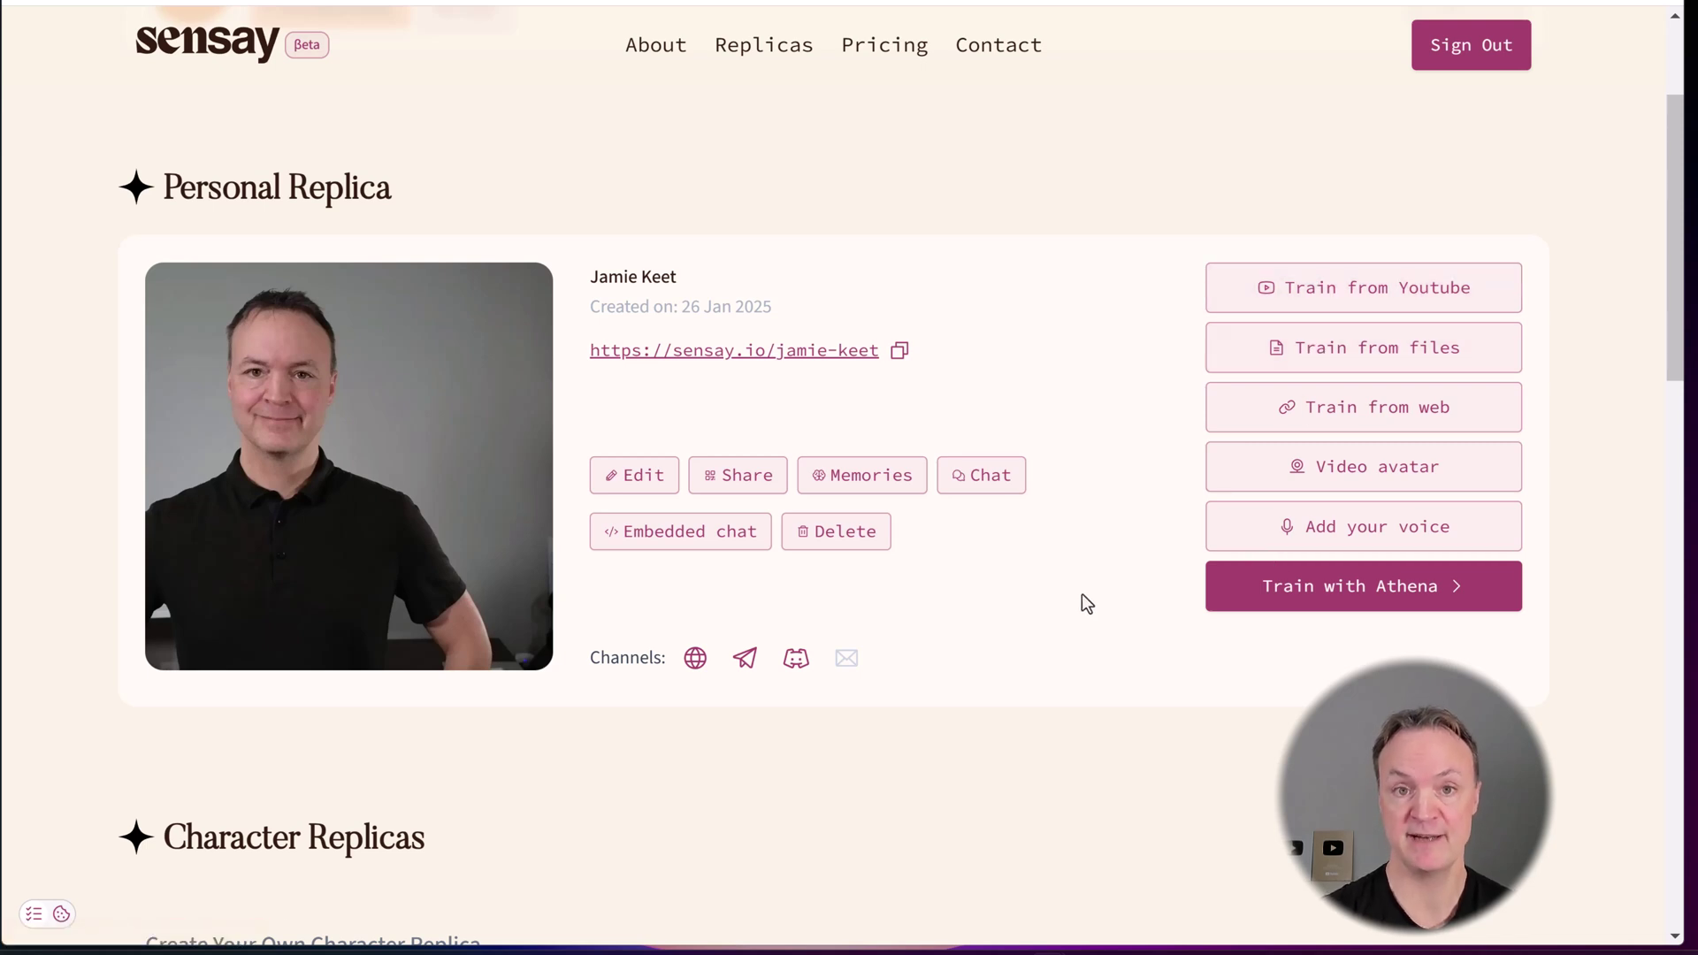
scroll(1038, 610, "down", 4)
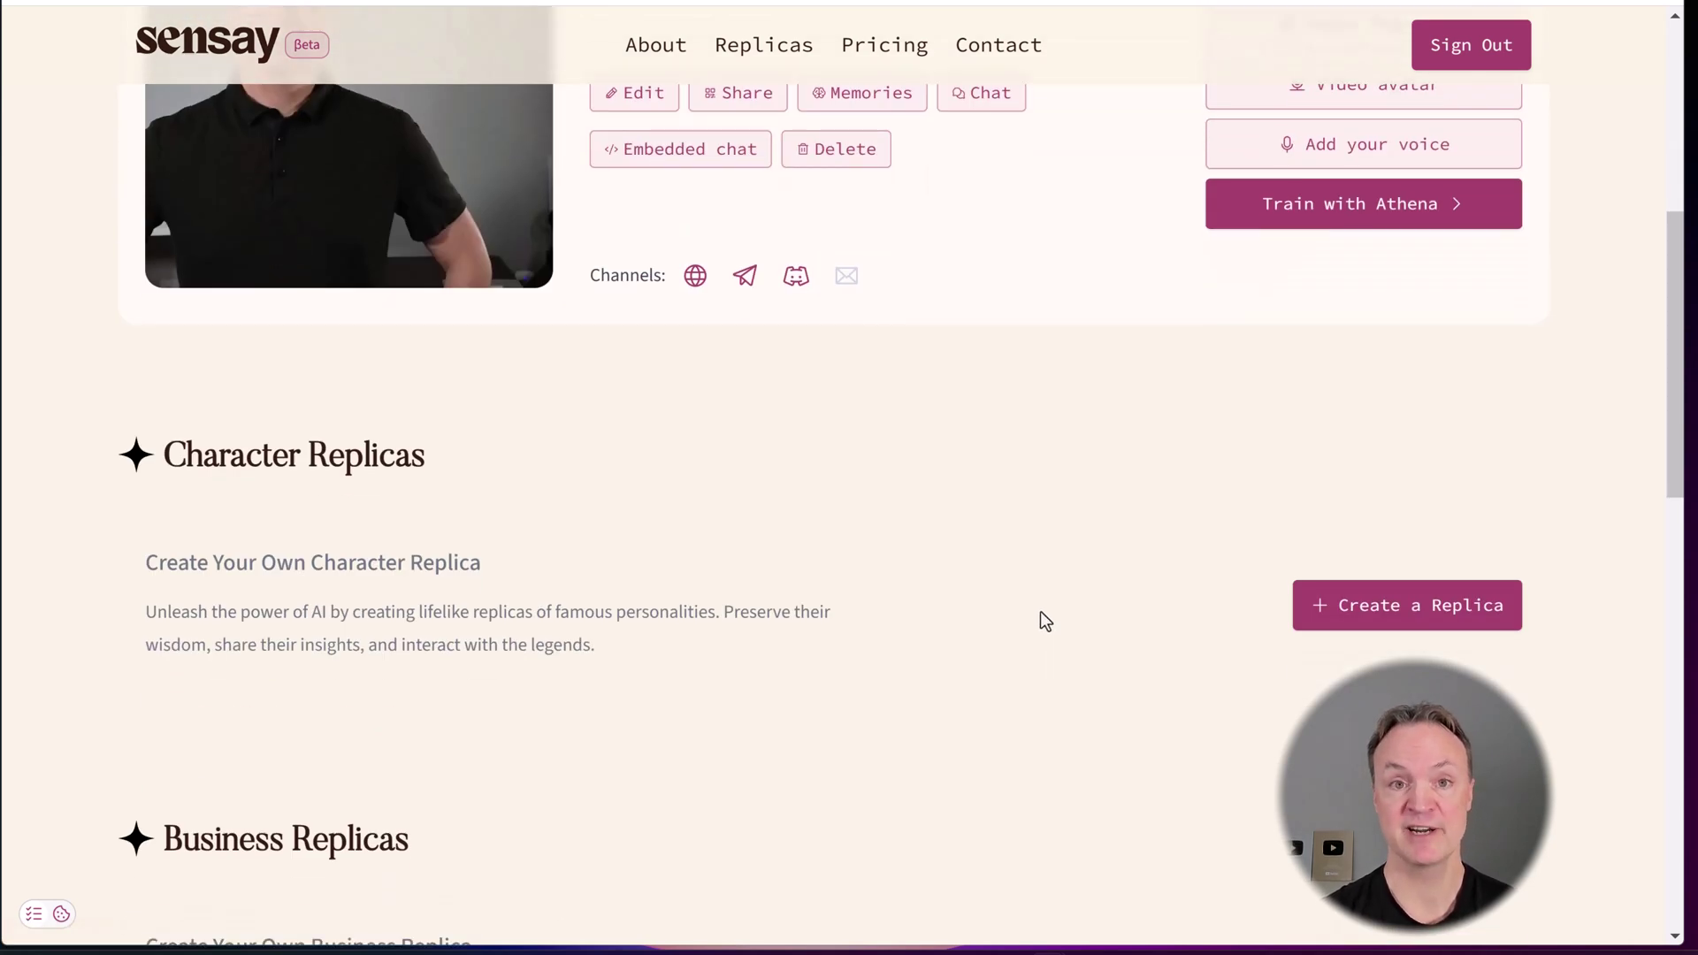
scroll(1052, 609, "down", 1)
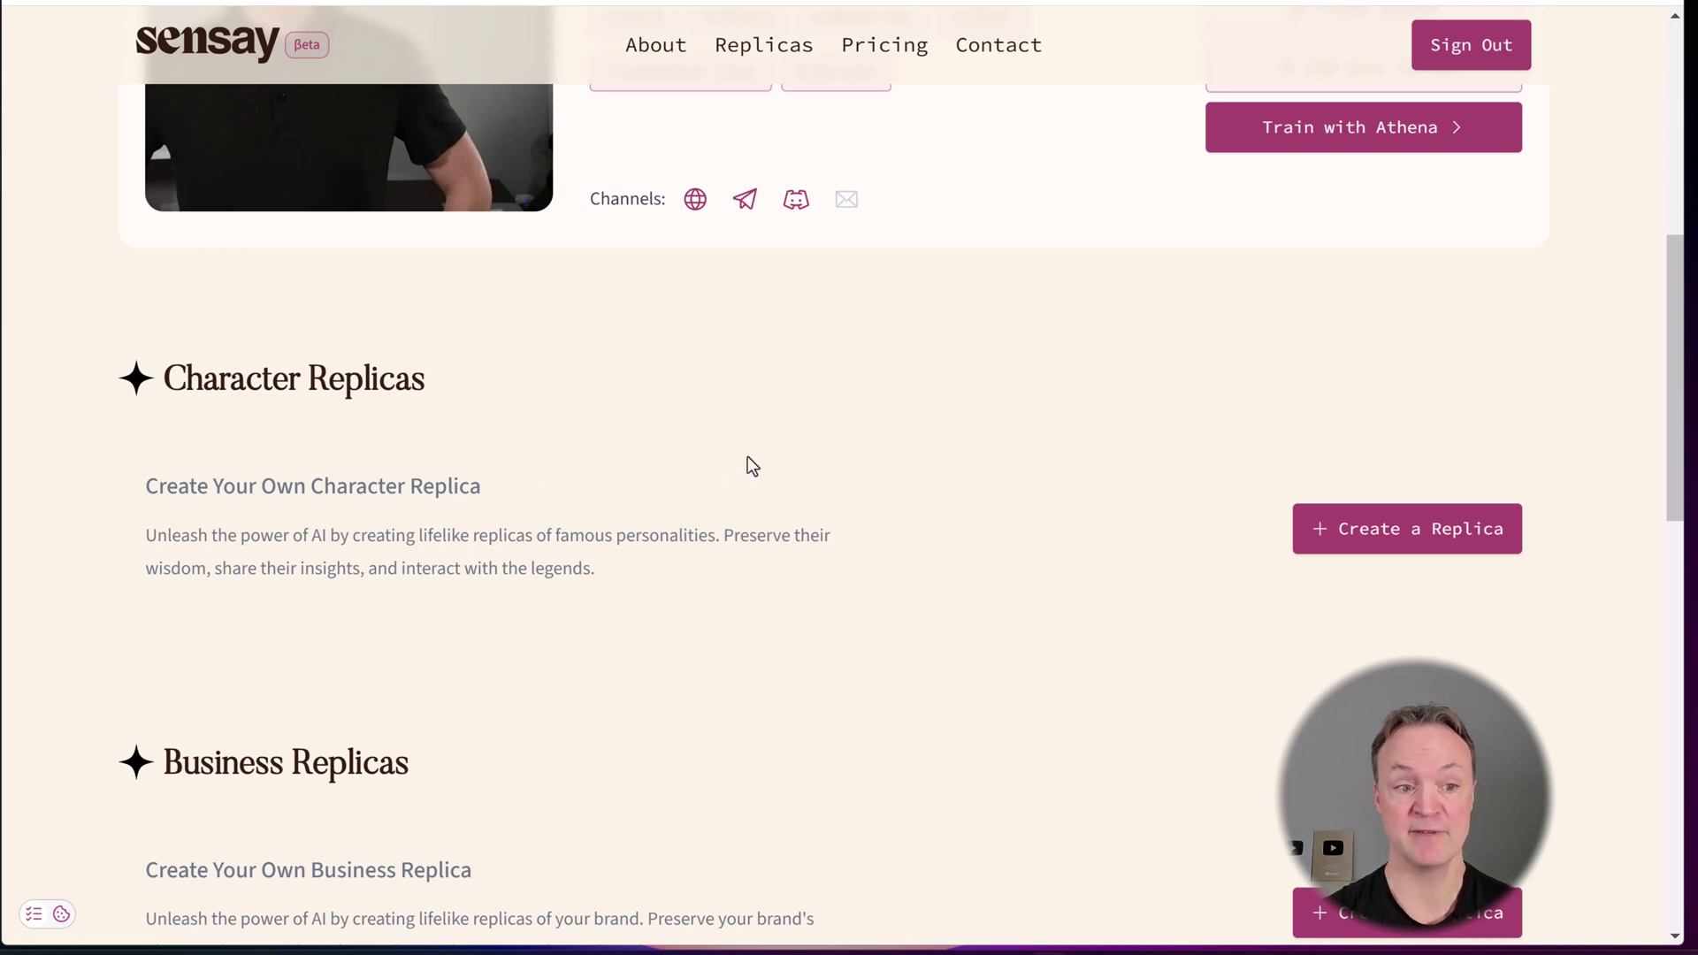
scroll(884, 593, "down", 1)
scroll(778, 626, "down", 2)
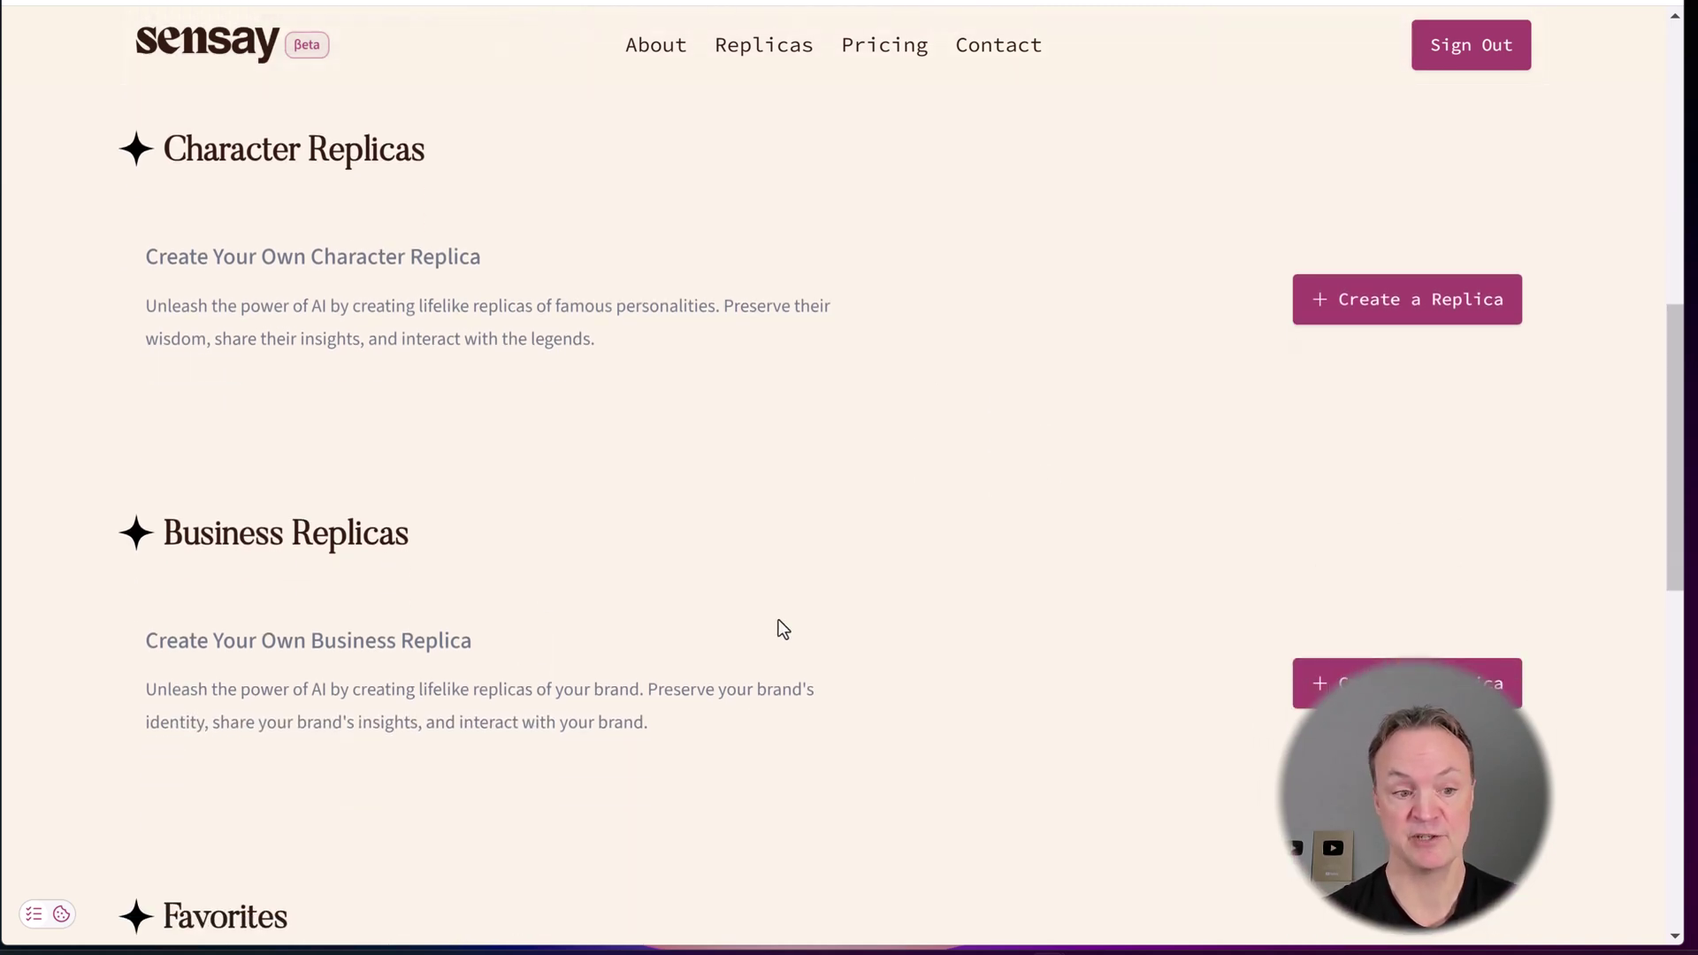
scroll(1085, 542, "up", 2)
left_click(1387, 457)
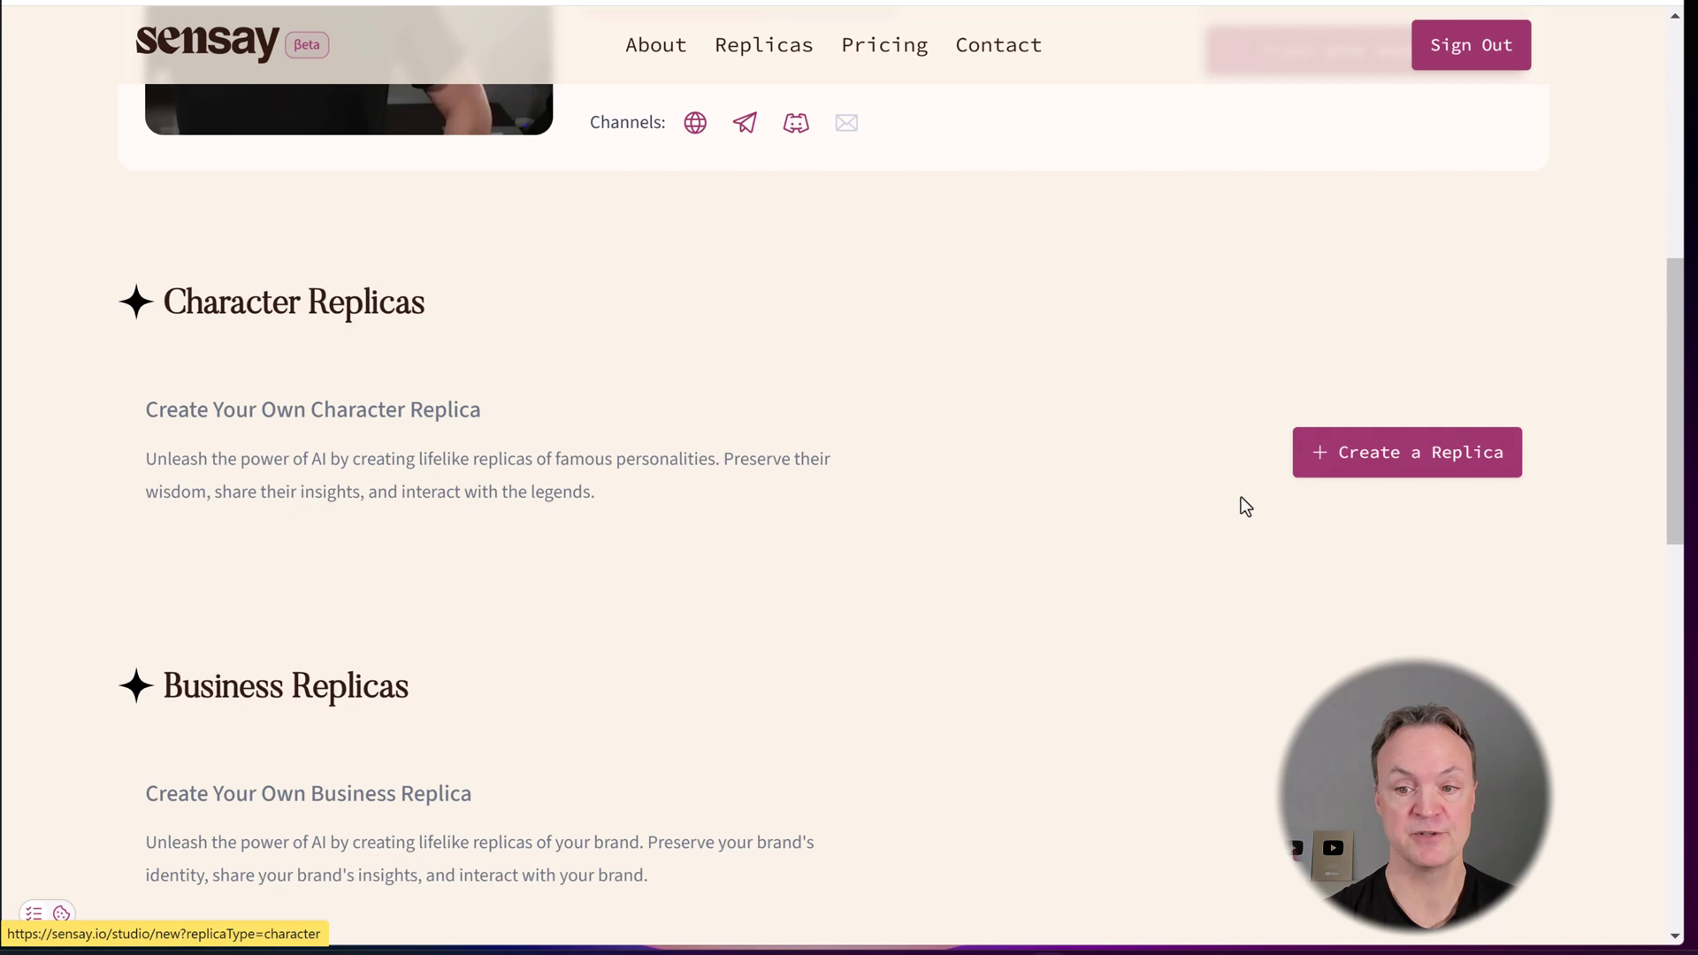
Generate and save a portrait of a quirky, futuristic knight named Sir Chats-a-Lot, with neon-accented high-tech armor, a holographic visor, a sword and a smartphone.
scroll(1335, 597, "down", 4)
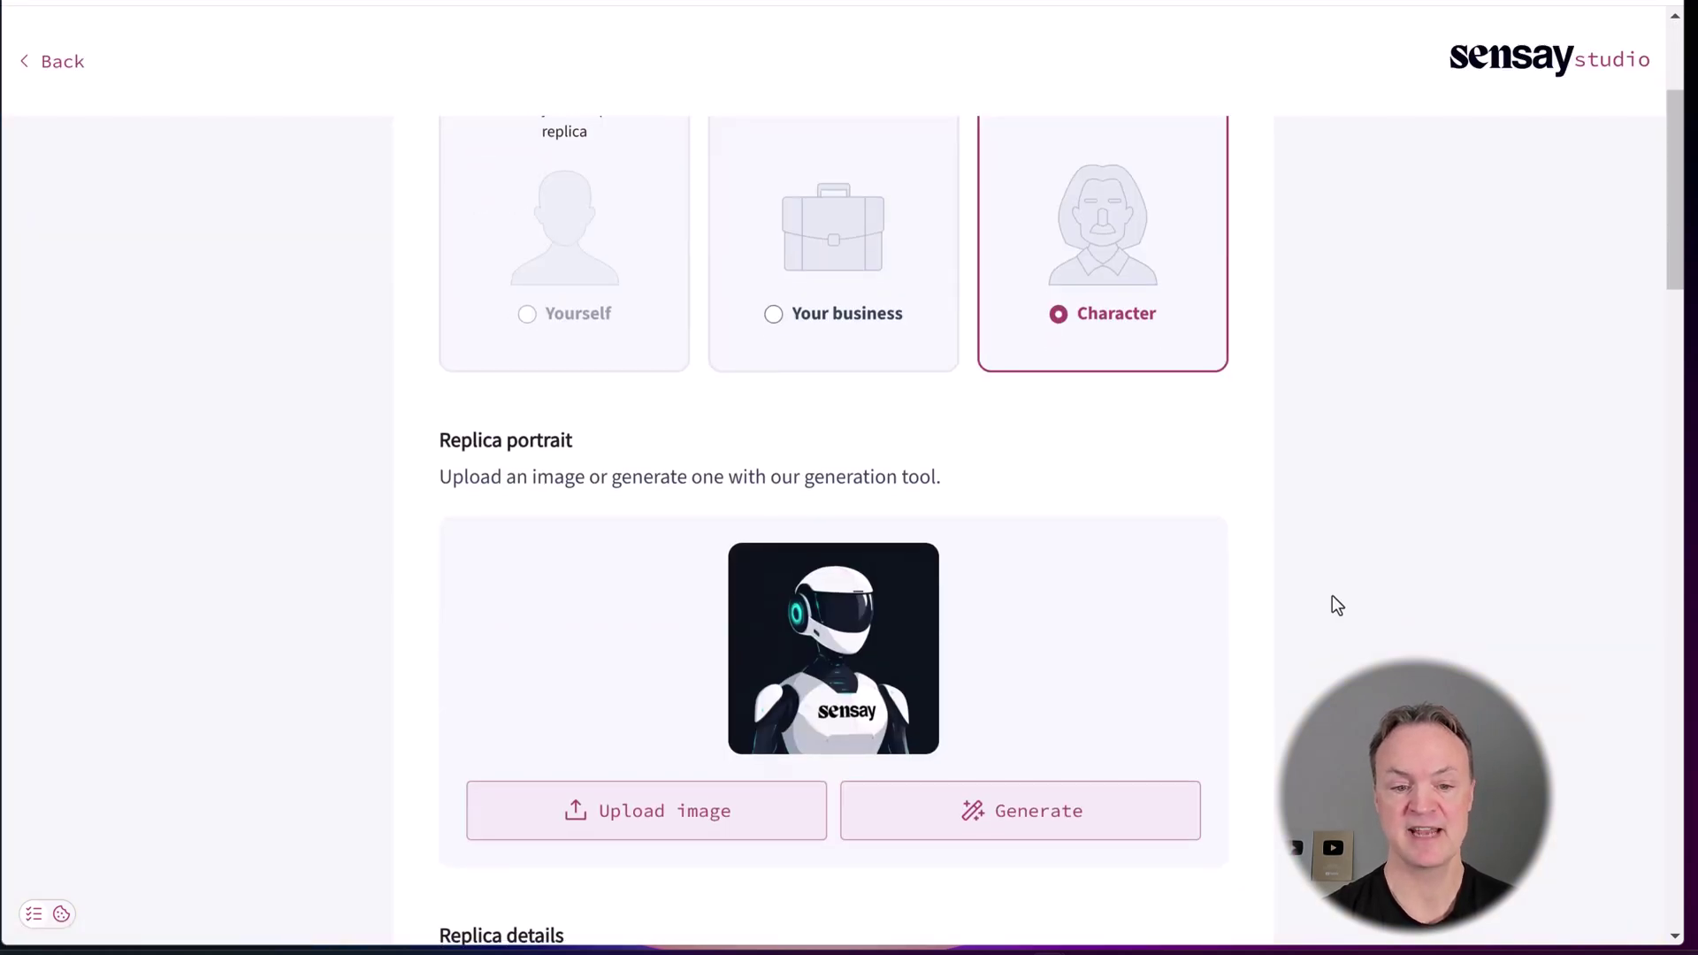
scroll(1330, 597, "down", 2)
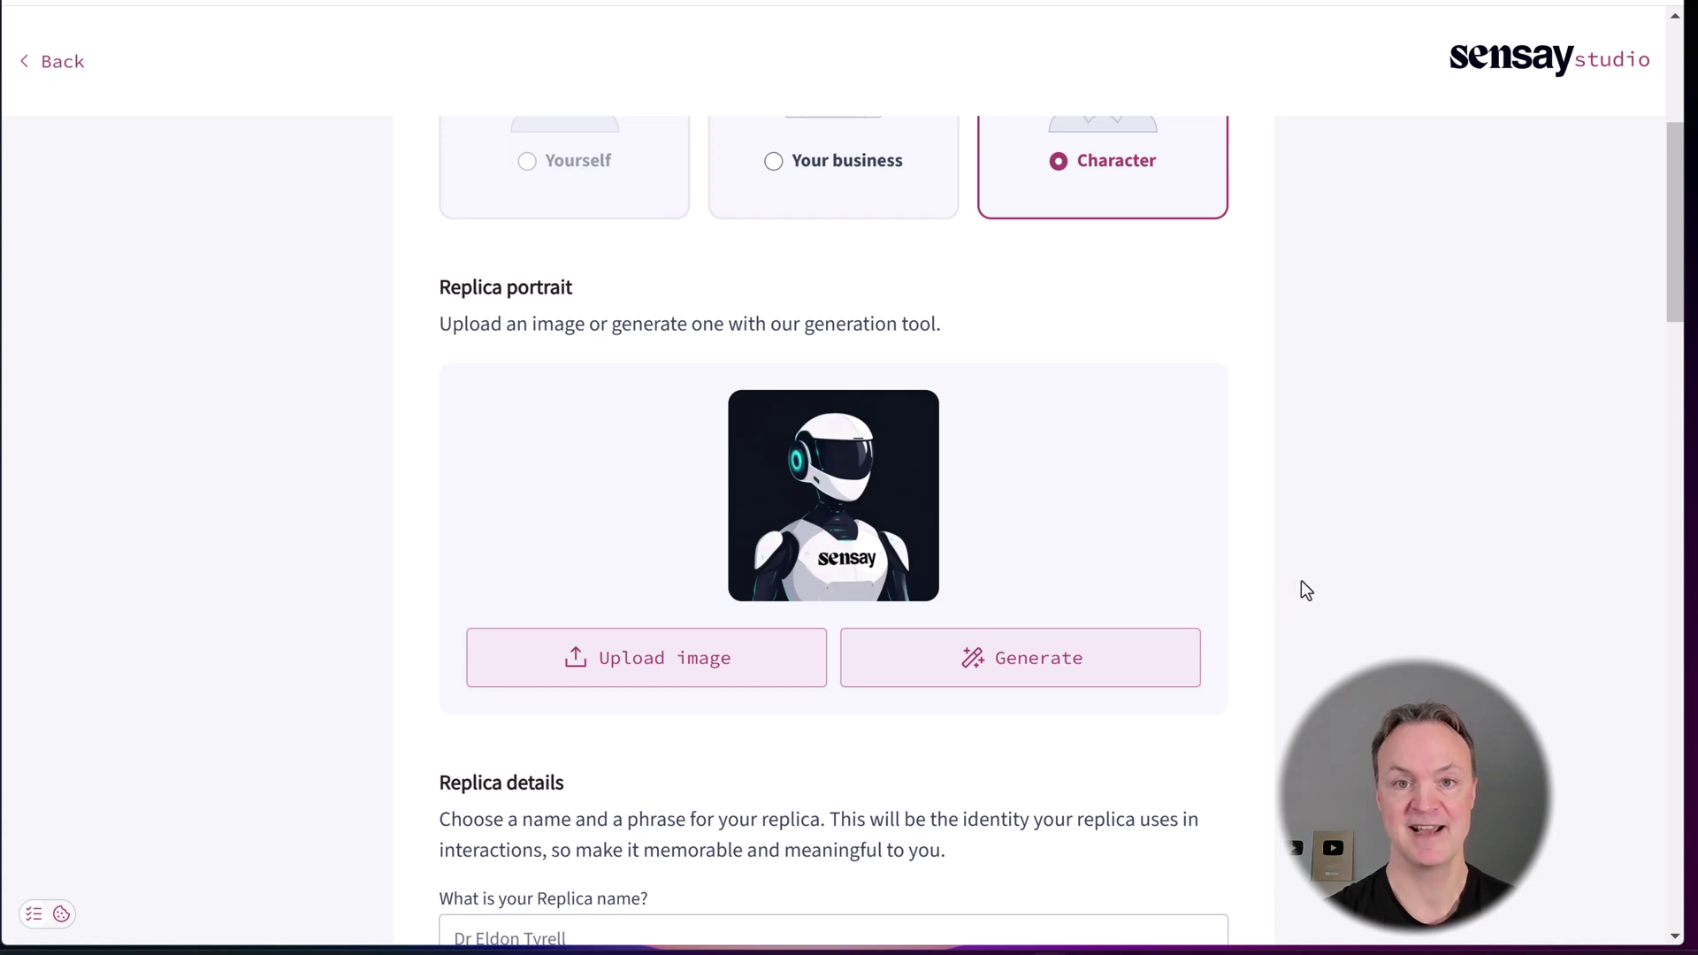
scroll(1211, 604, "down", 1)
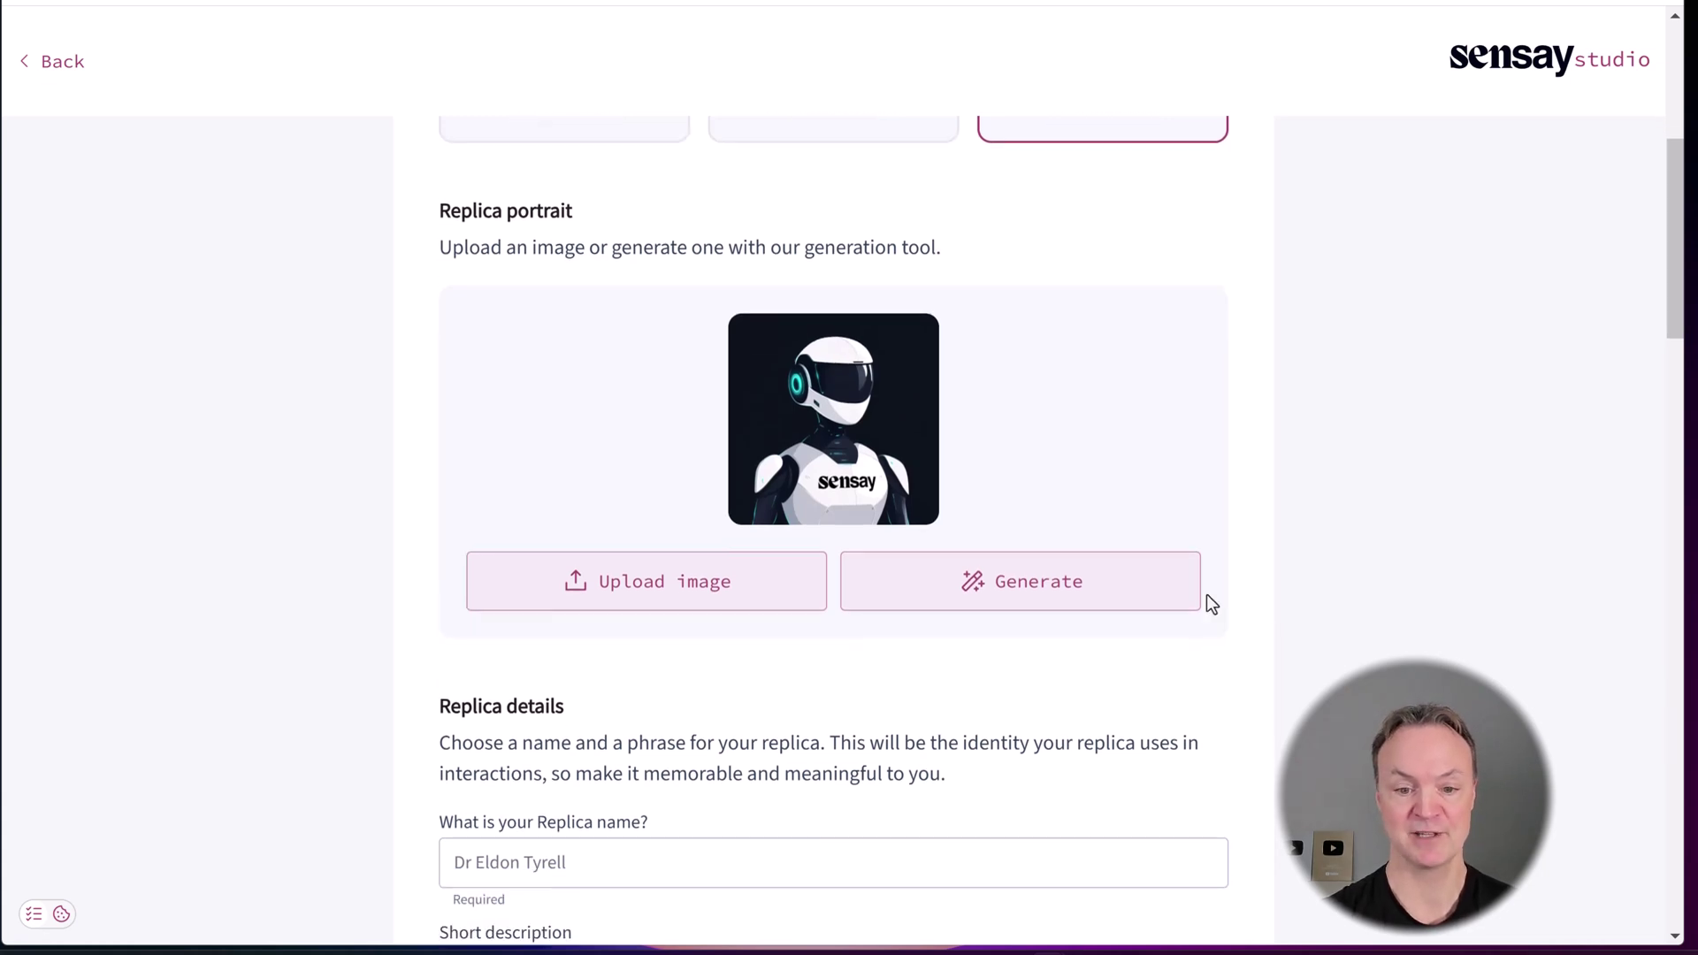
left_click(1046, 599)
left_click(836, 623)
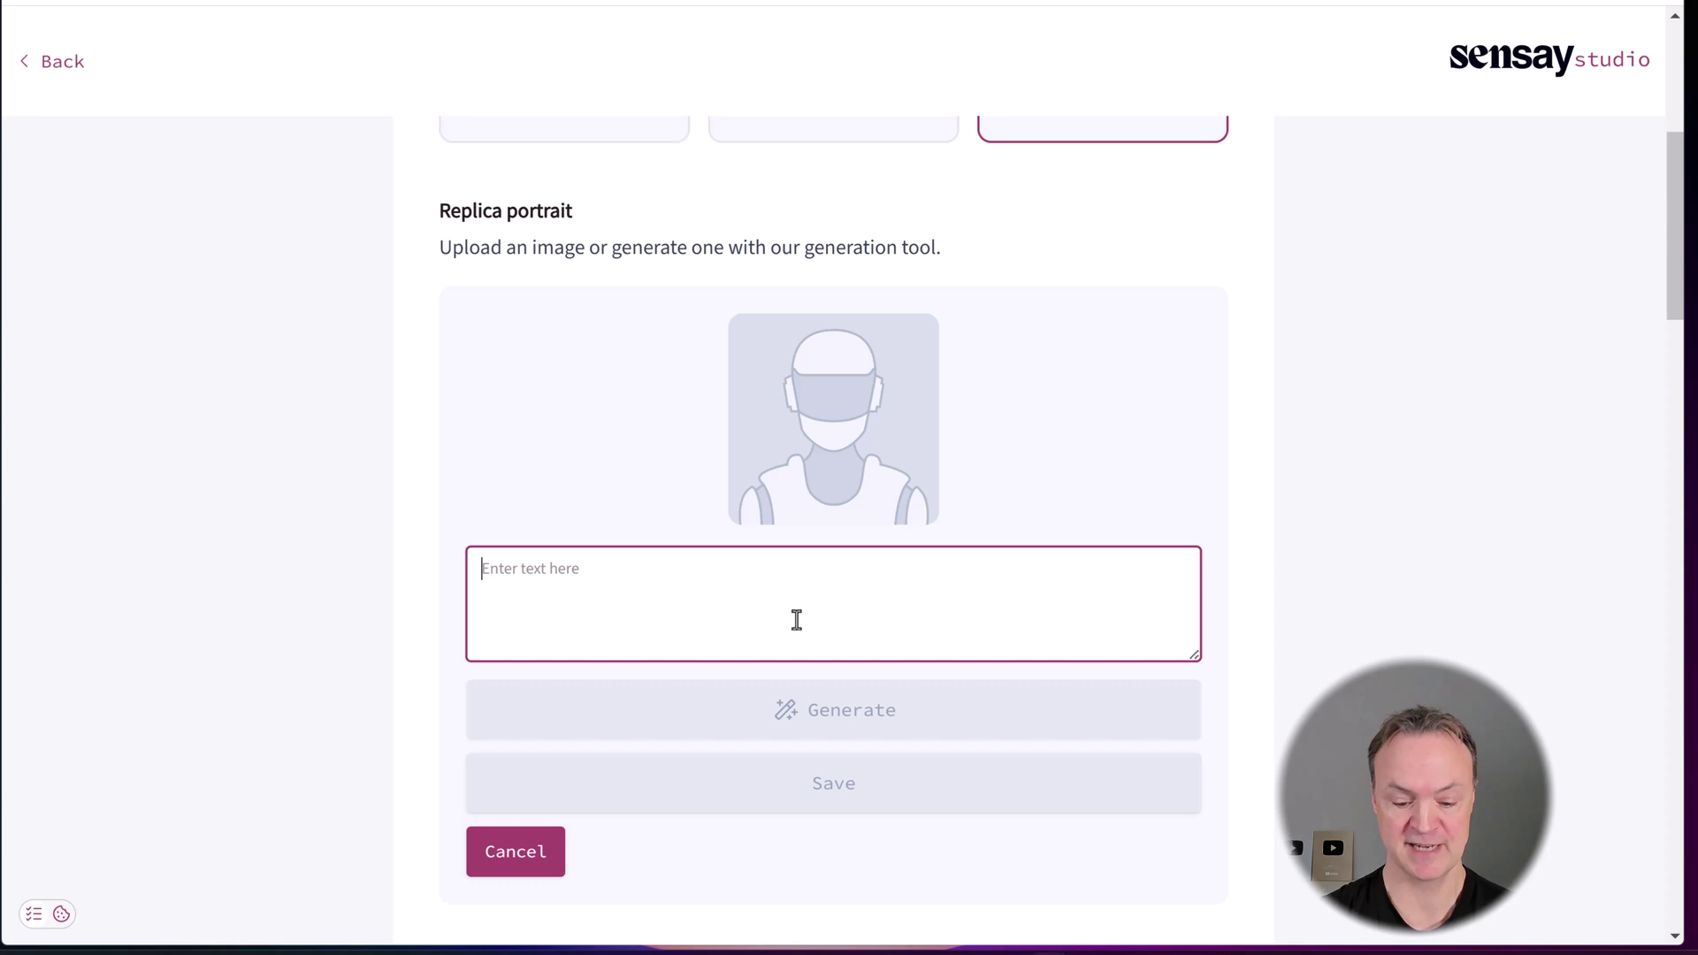
type("A quirky, futuristic knight named Sir Chats-a-Lot, wearing shiny, high-tech medieval armor with neon blue accents. He has a holographic visor instead of a traditional helmet faceplate, glowing slightly as he smiles confidently. He’s holding a sword in one hand and a smartphone in the other, looking ready for both battle and texting. The background features a whimsical mix of a medieval castle and modern cityscape, with banners waving and drones flying overhead. The overall vibe is humorous, adventurous, and slightly absurd.")
scroll(884, 619, "up", 2)
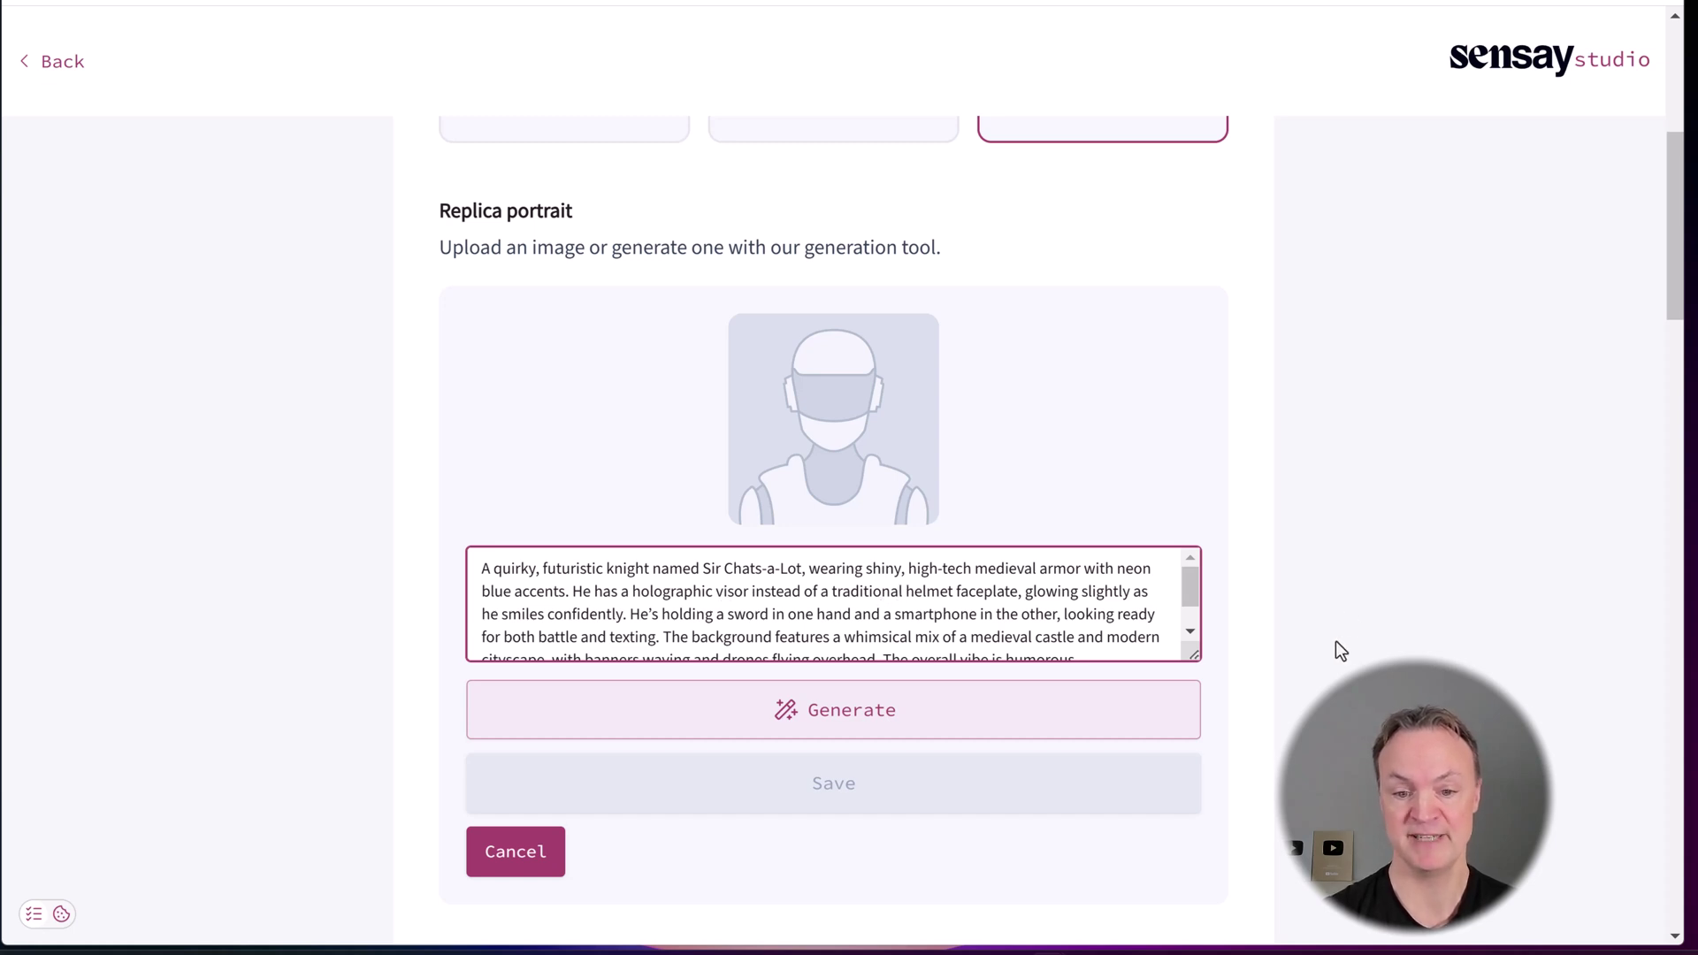
scroll(1238, 655, "down", 1)
left_click(946, 654)
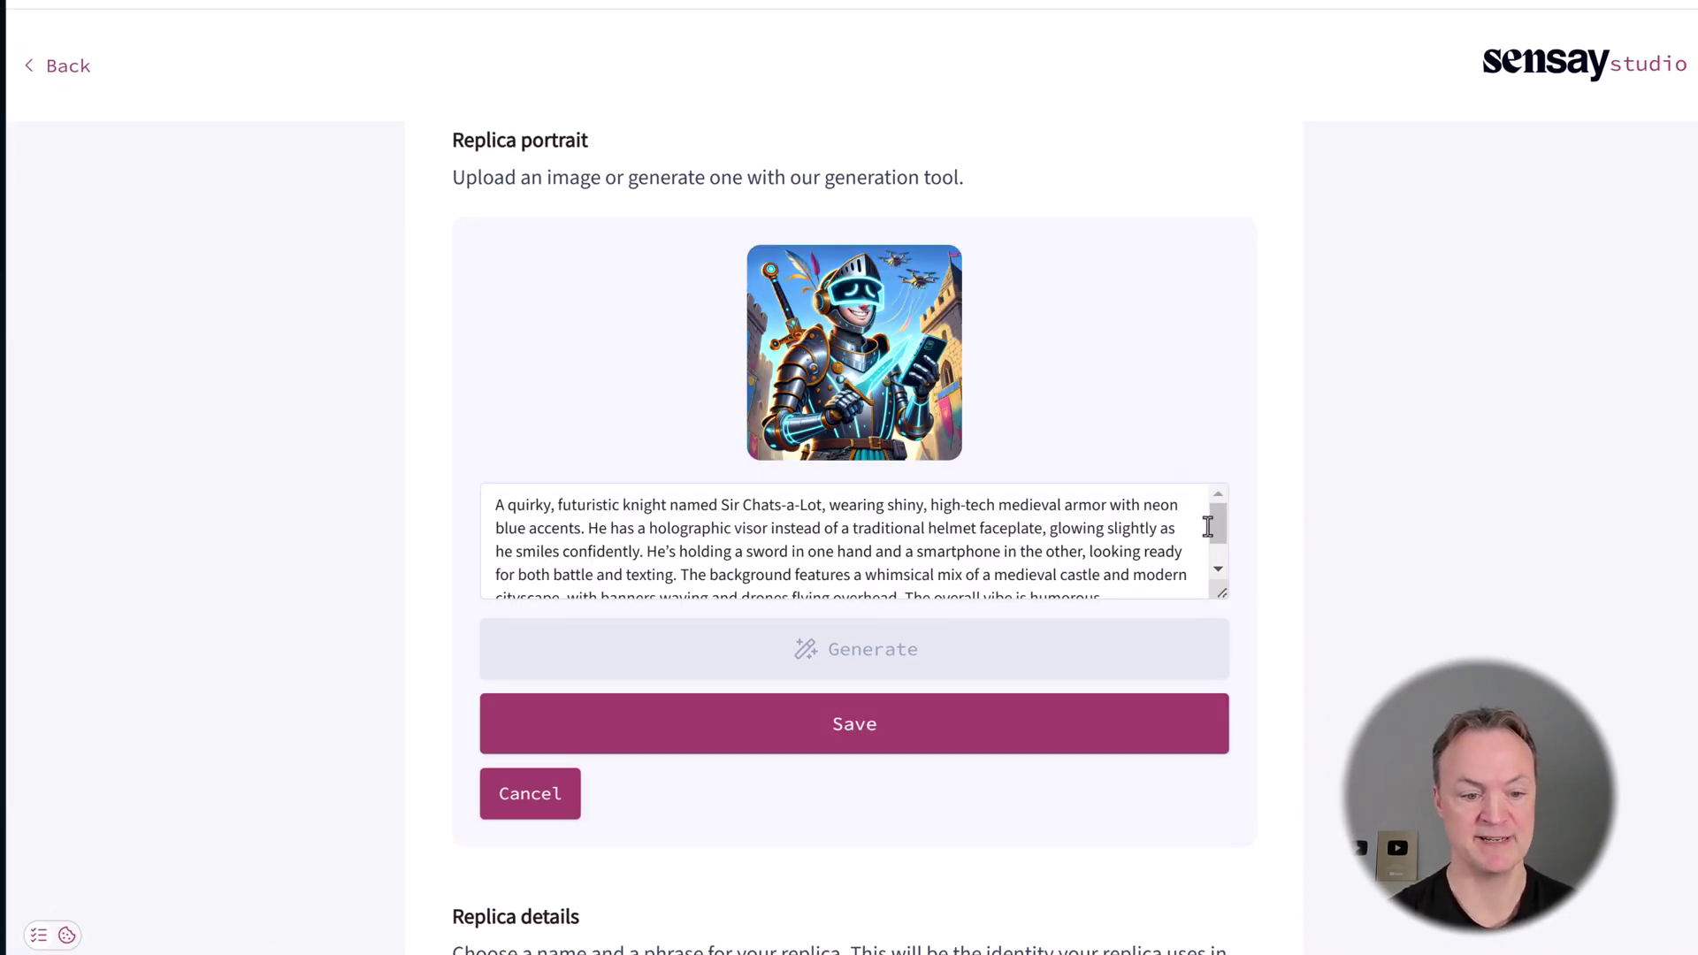
scroll(1094, 574, "down", 1)
left_click(865, 750)
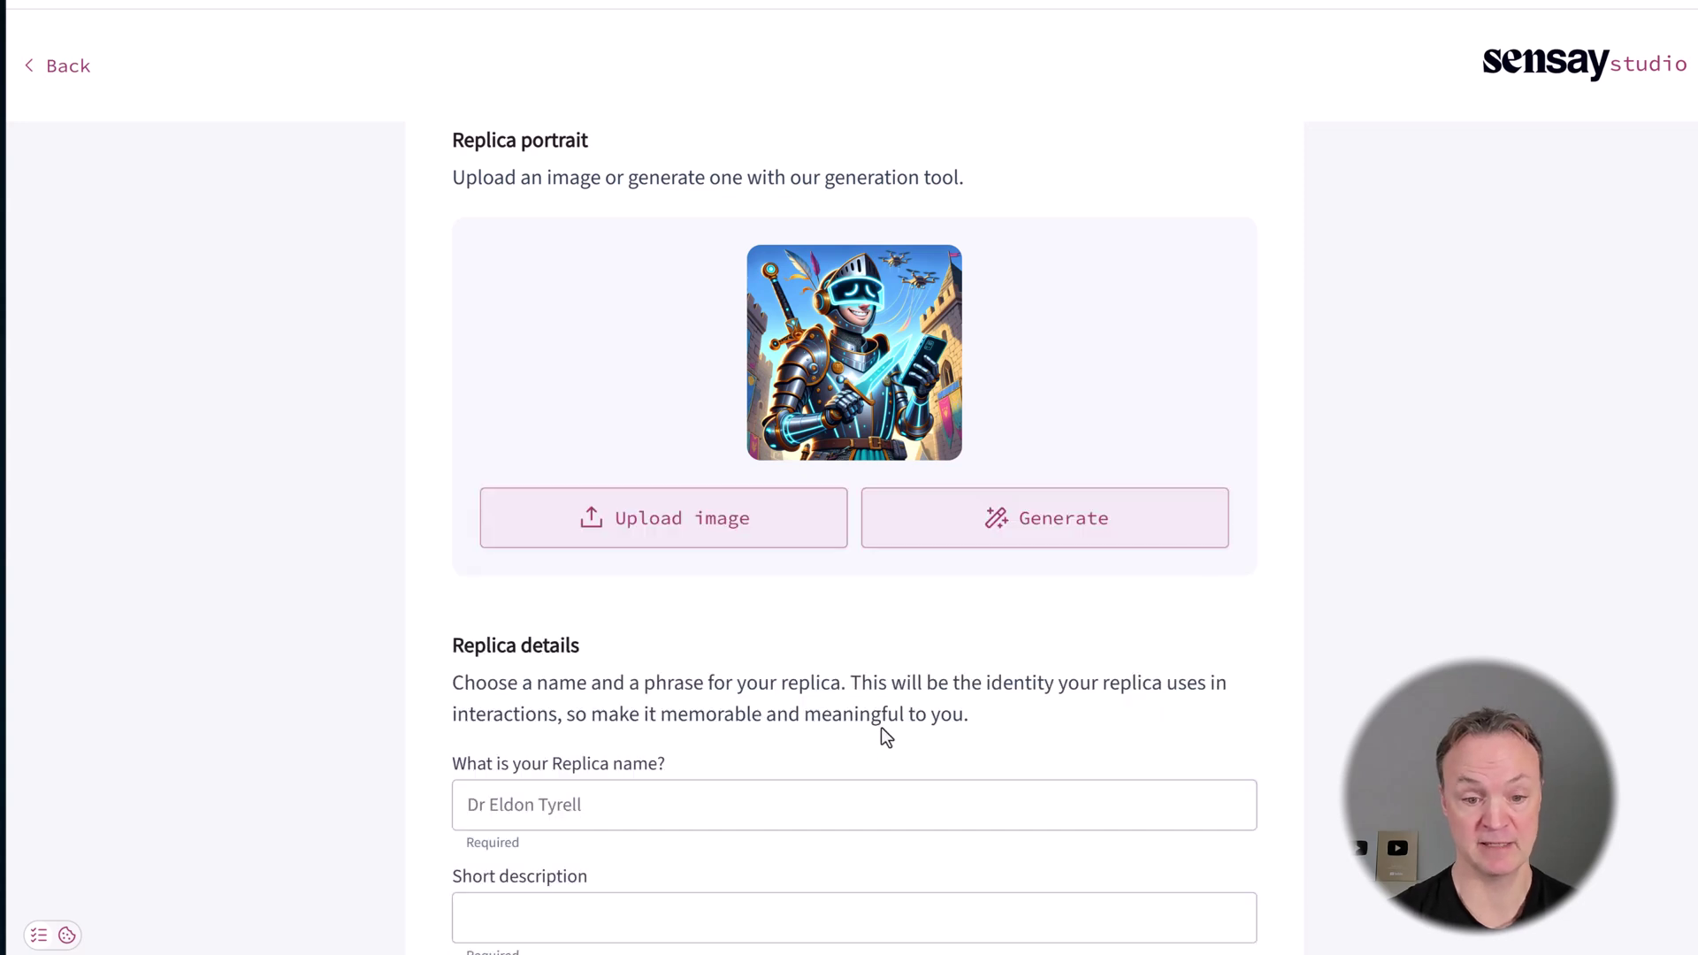
Name the replica "Sir Chats-a-Lot" and give it the short description "Your friendly, overly enthusiastic digital knight".
scroll(1093, 638, "down", 3)
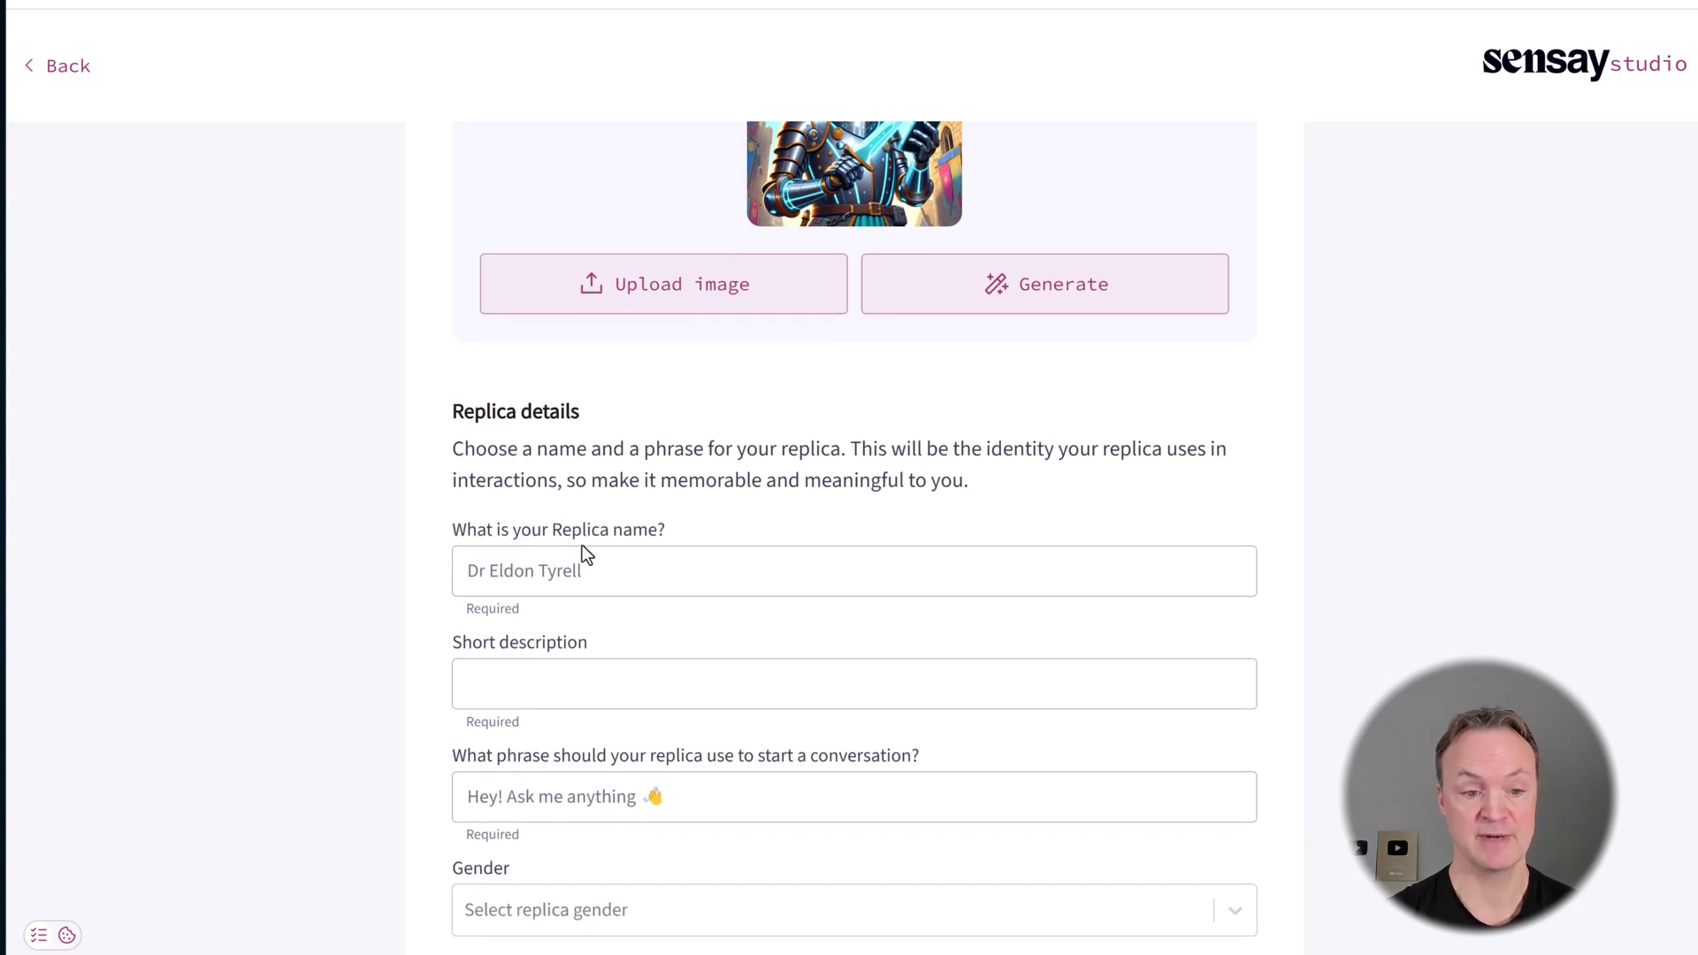
left_click(581, 569)
type("Sir Chats-a-Lot")
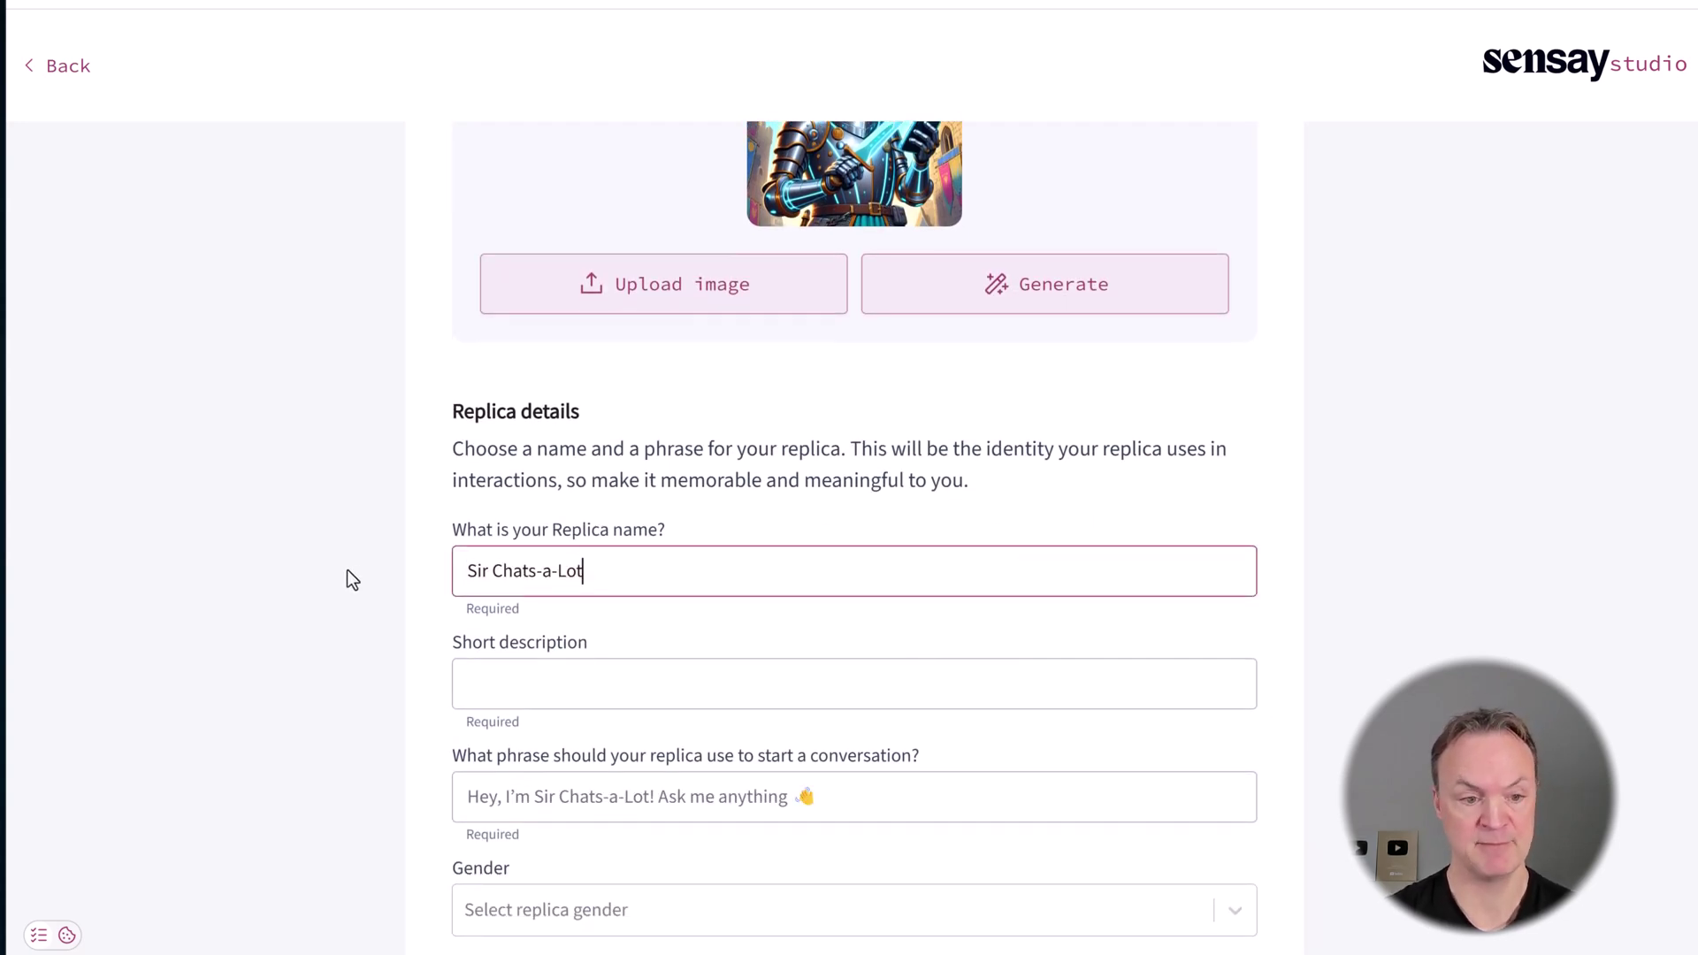
left_click(299, 573)
scroll(370, 573, "down", 2)
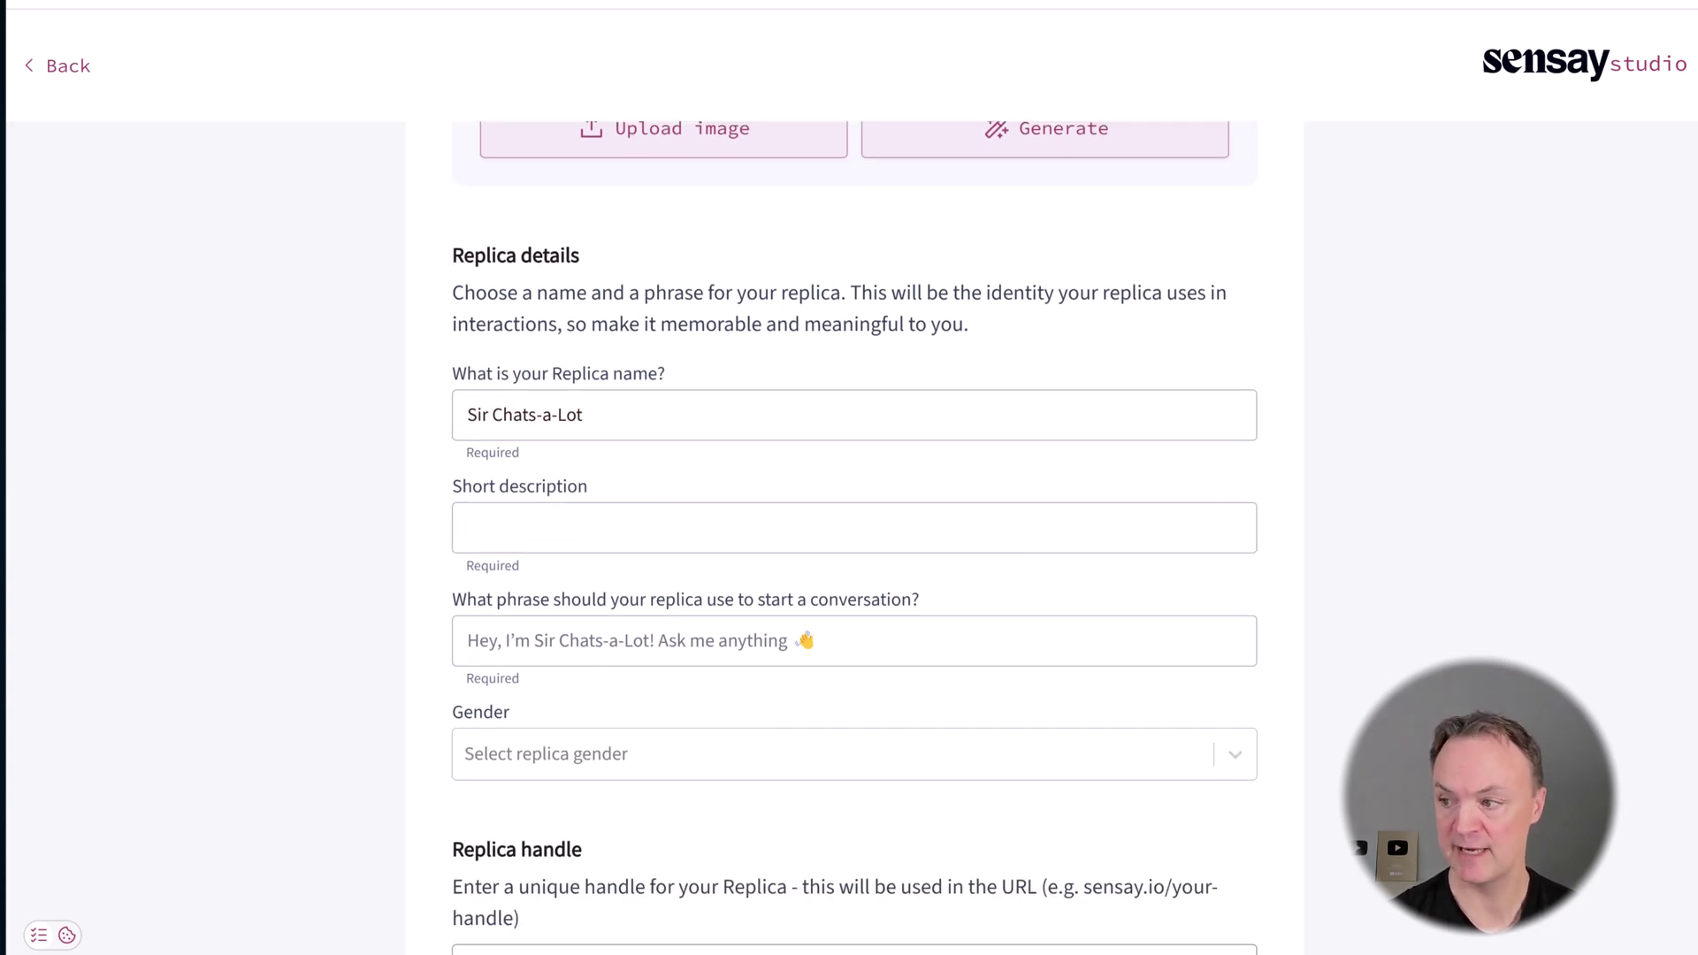
left_click(570, 538)
type("Your friendly, overly enthusiastic digital knight")
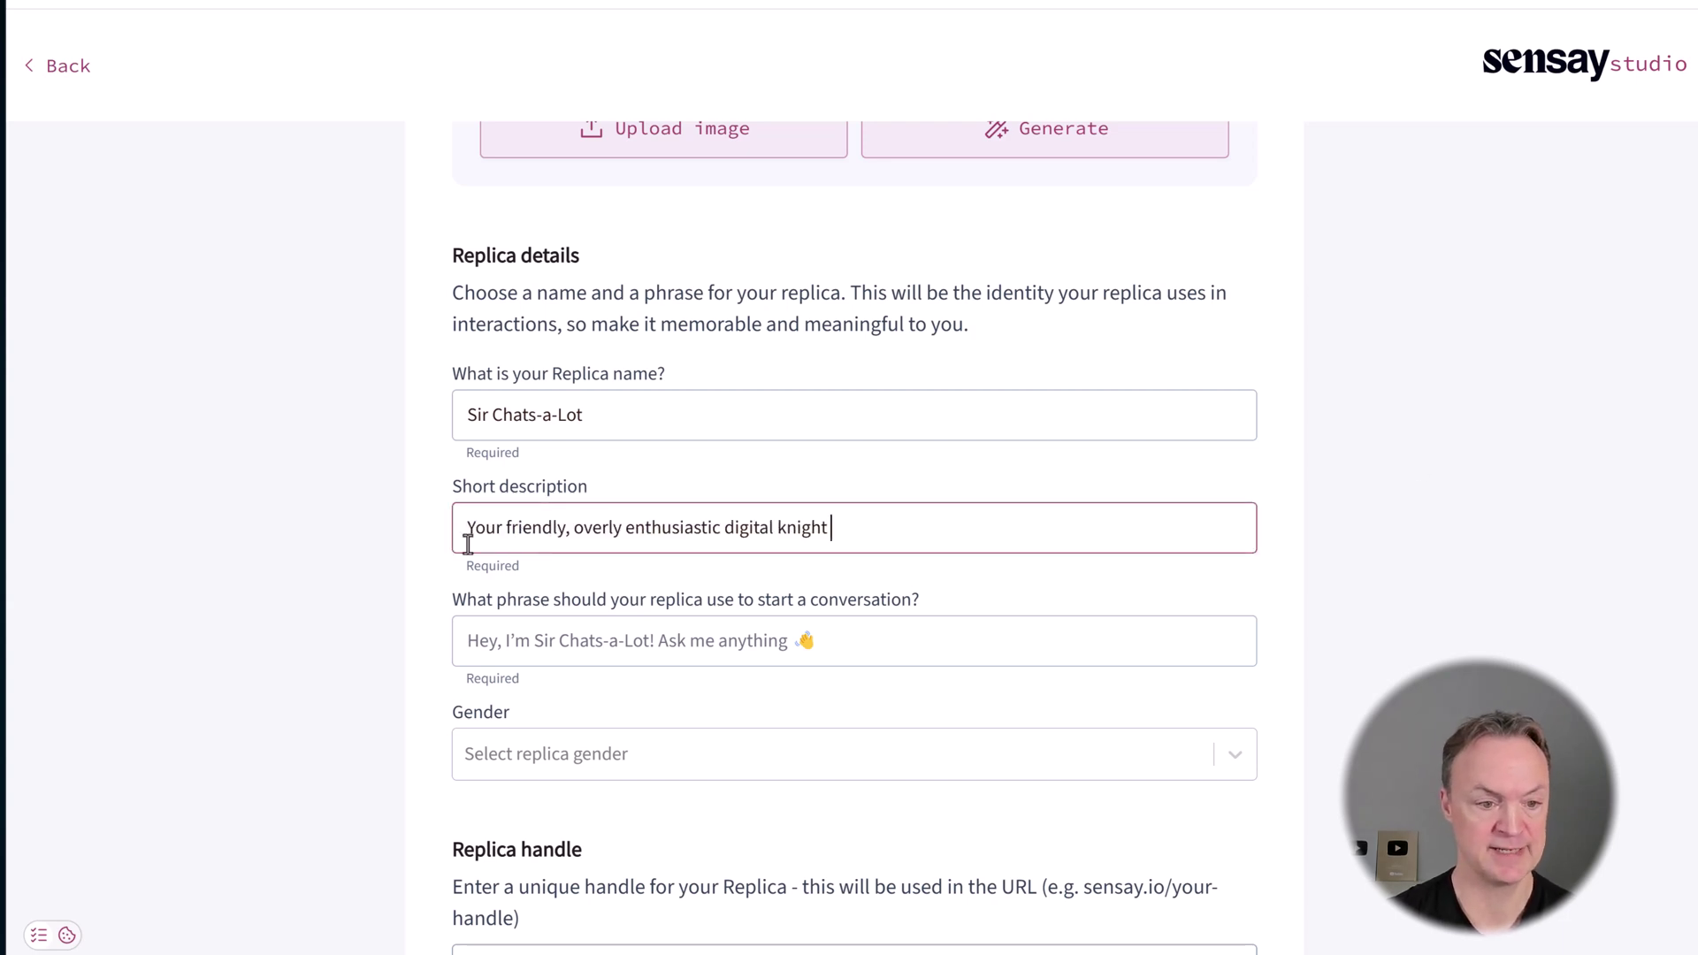
left_click(302, 570)
Set the conversation-starting phrase to "Hail, noble one! What quest shall we embark on today? 🏰 ⚔️" in quotation marks and the gender to Male.
scroll(295, 580, "down", 1)
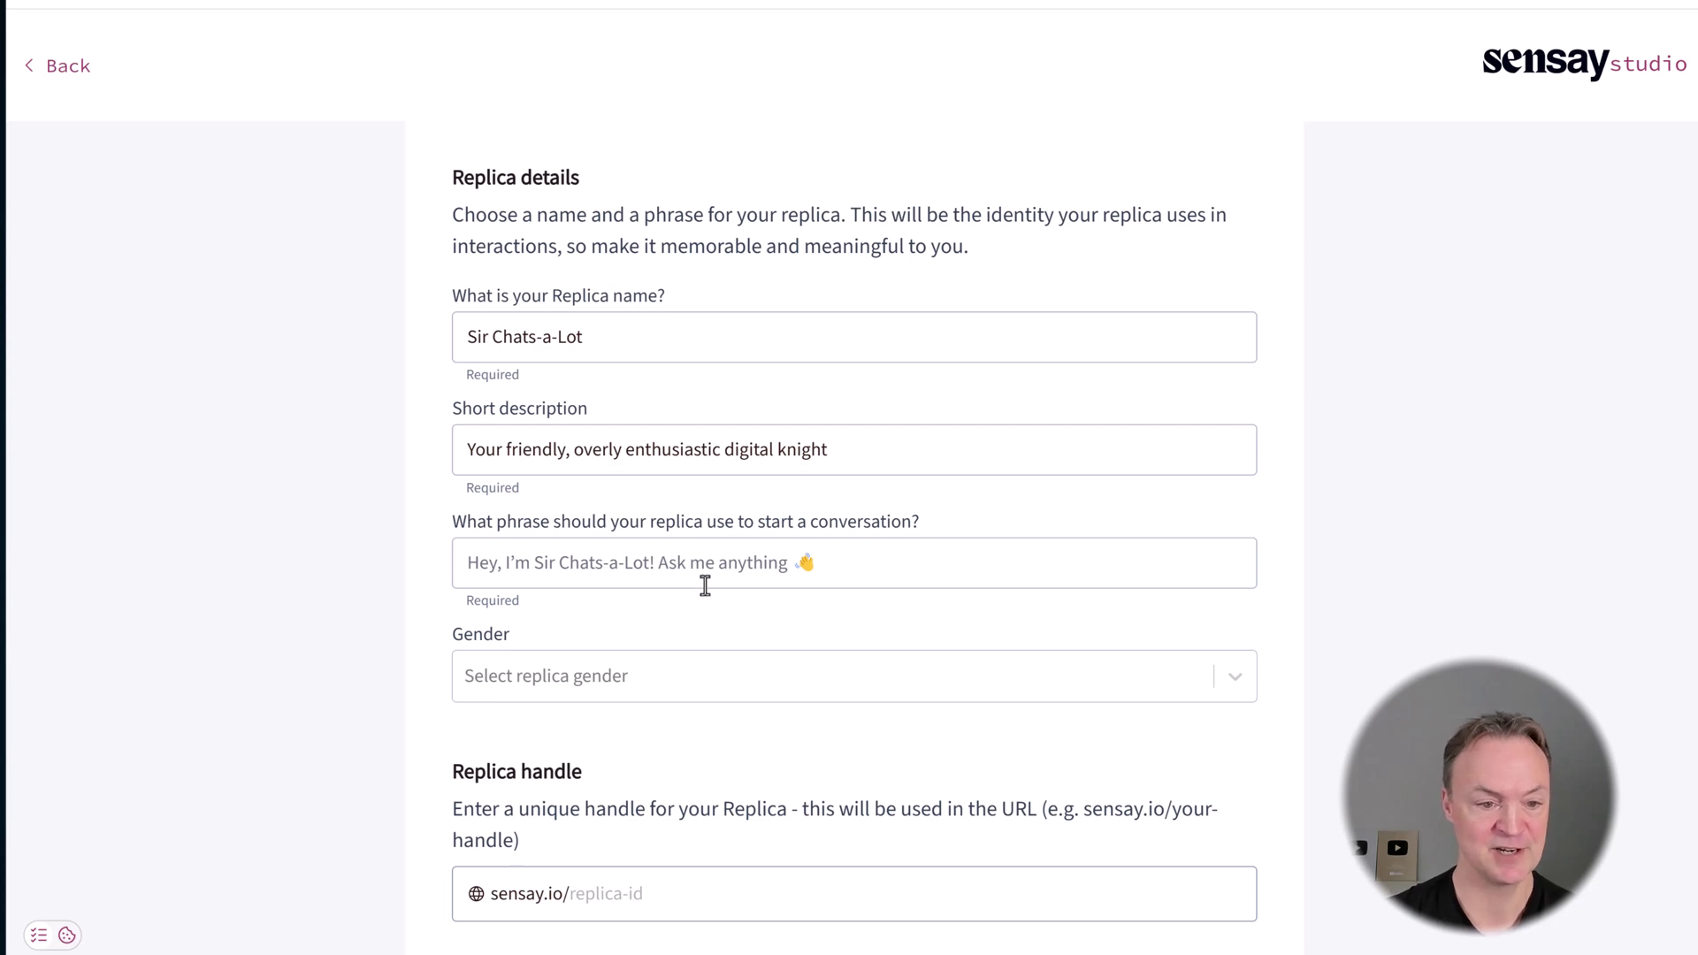
left_click(672, 568)
type("\"Hail, noble one! What quest shall we embark on today? 🏰 ⚔️ \"")
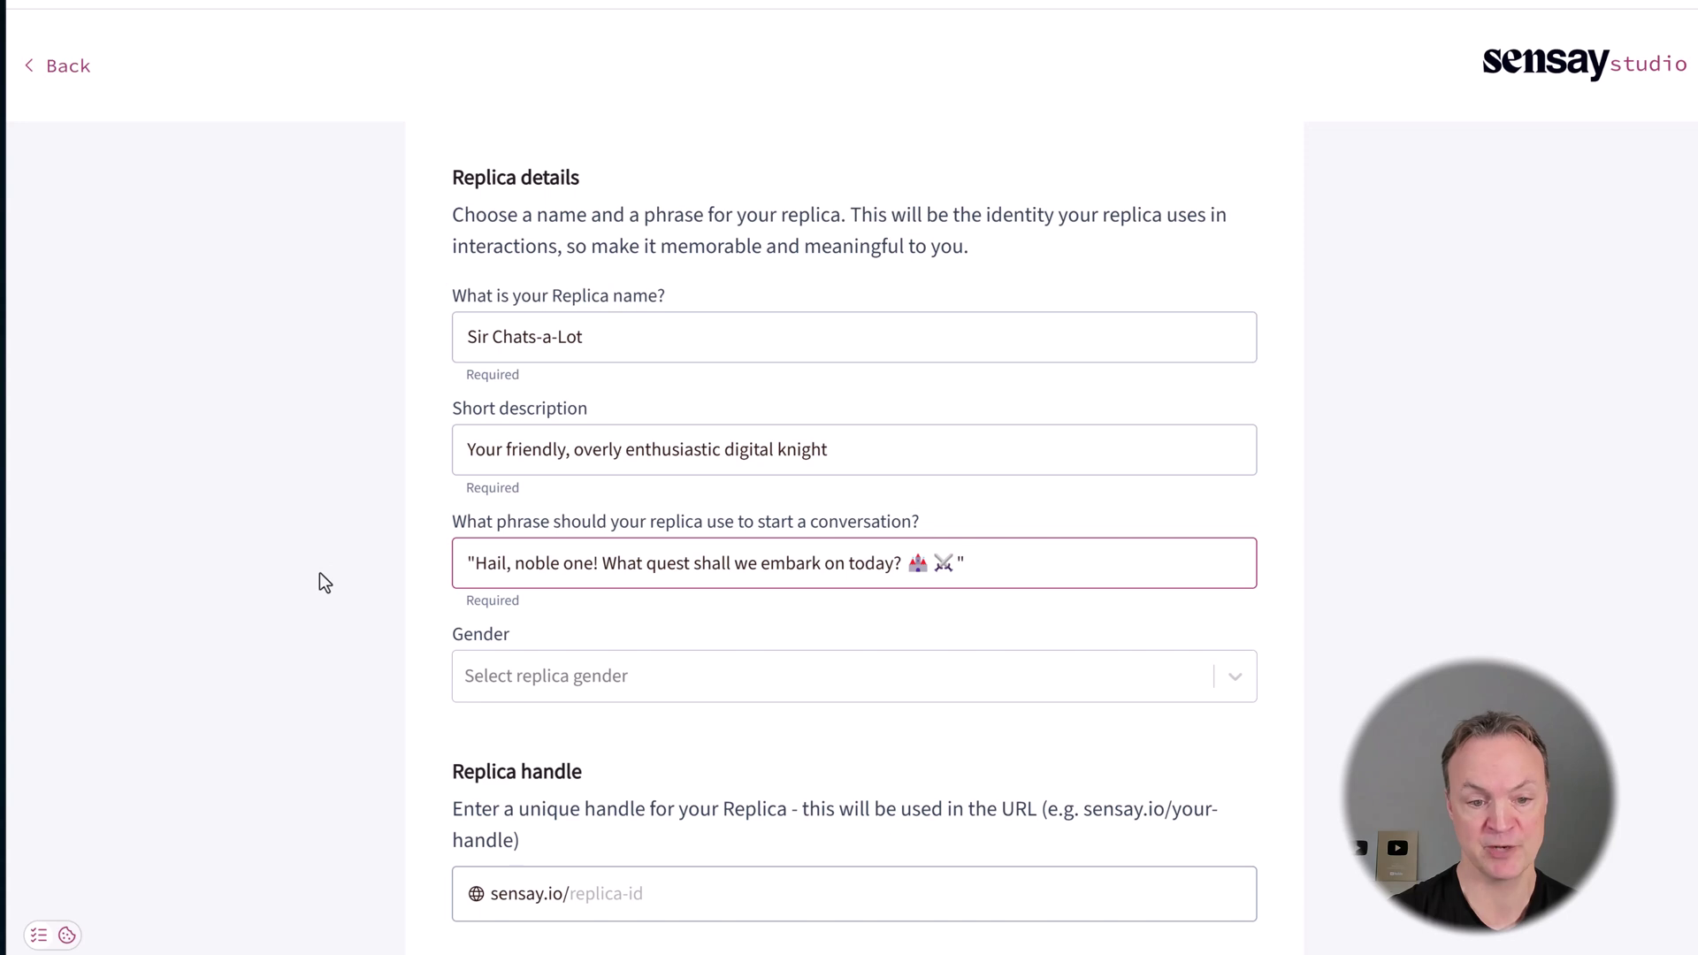
scroll(320, 572, "down", 3)
left_click(609, 449)
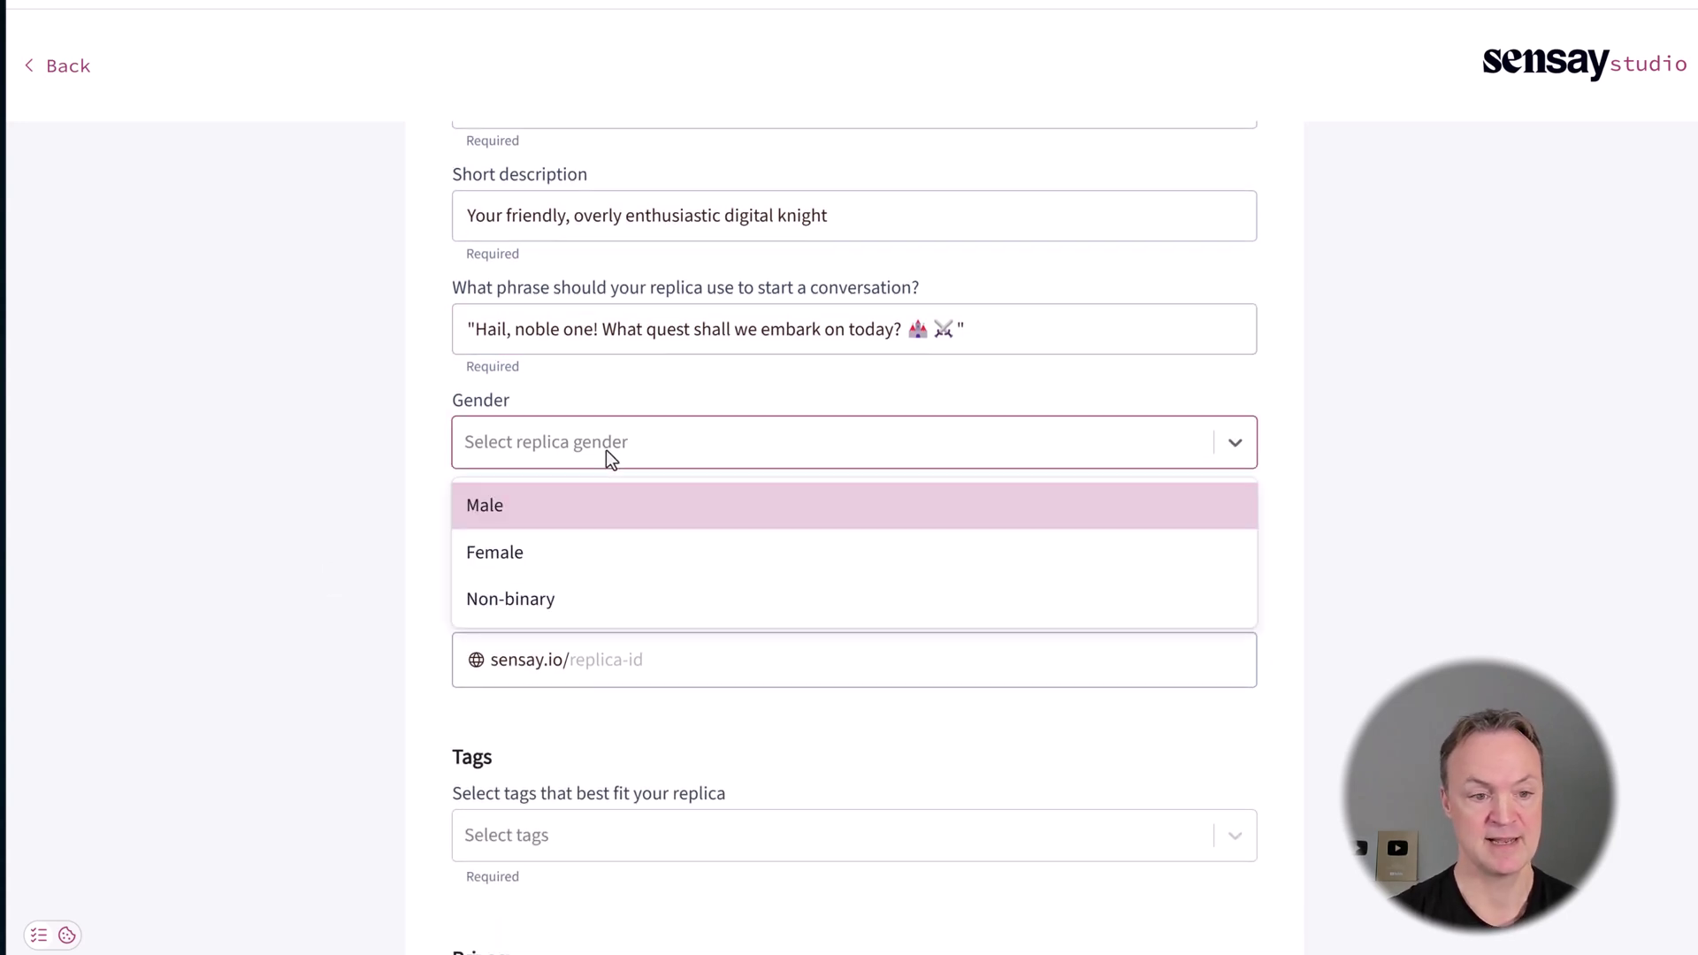
left_click(523, 509)
Tag the replica with Lifestyle and Philosophy.
scroll(374, 527, "down", 3)
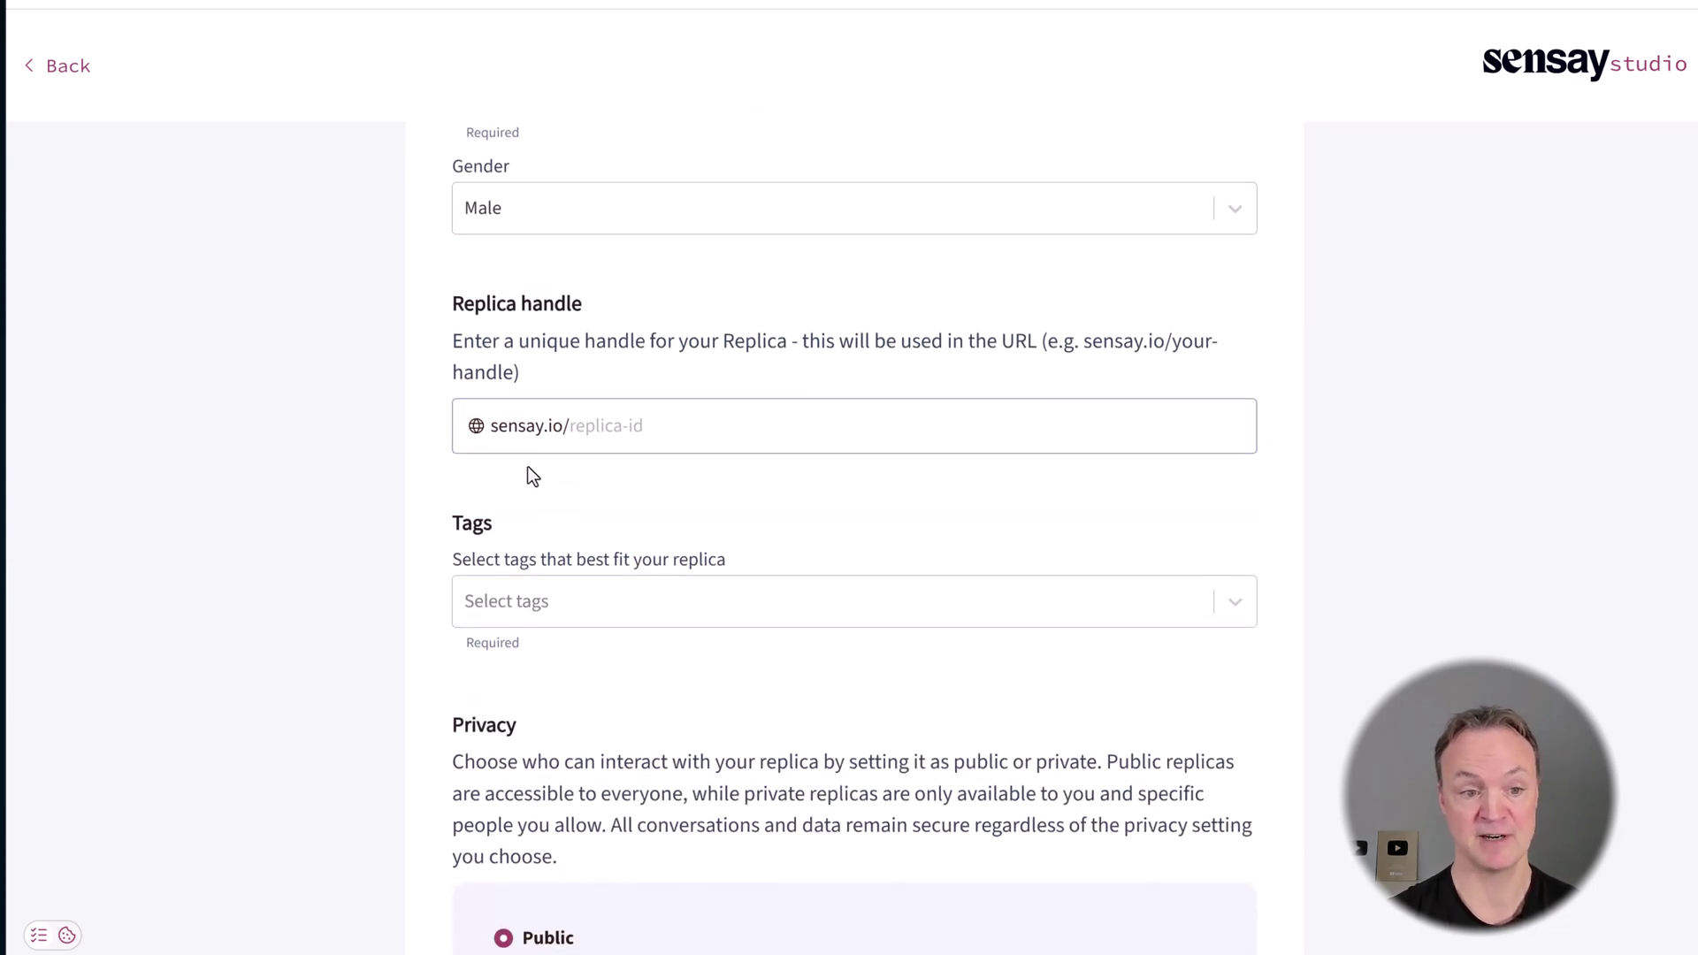
scroll(699, 451, "down", 2)
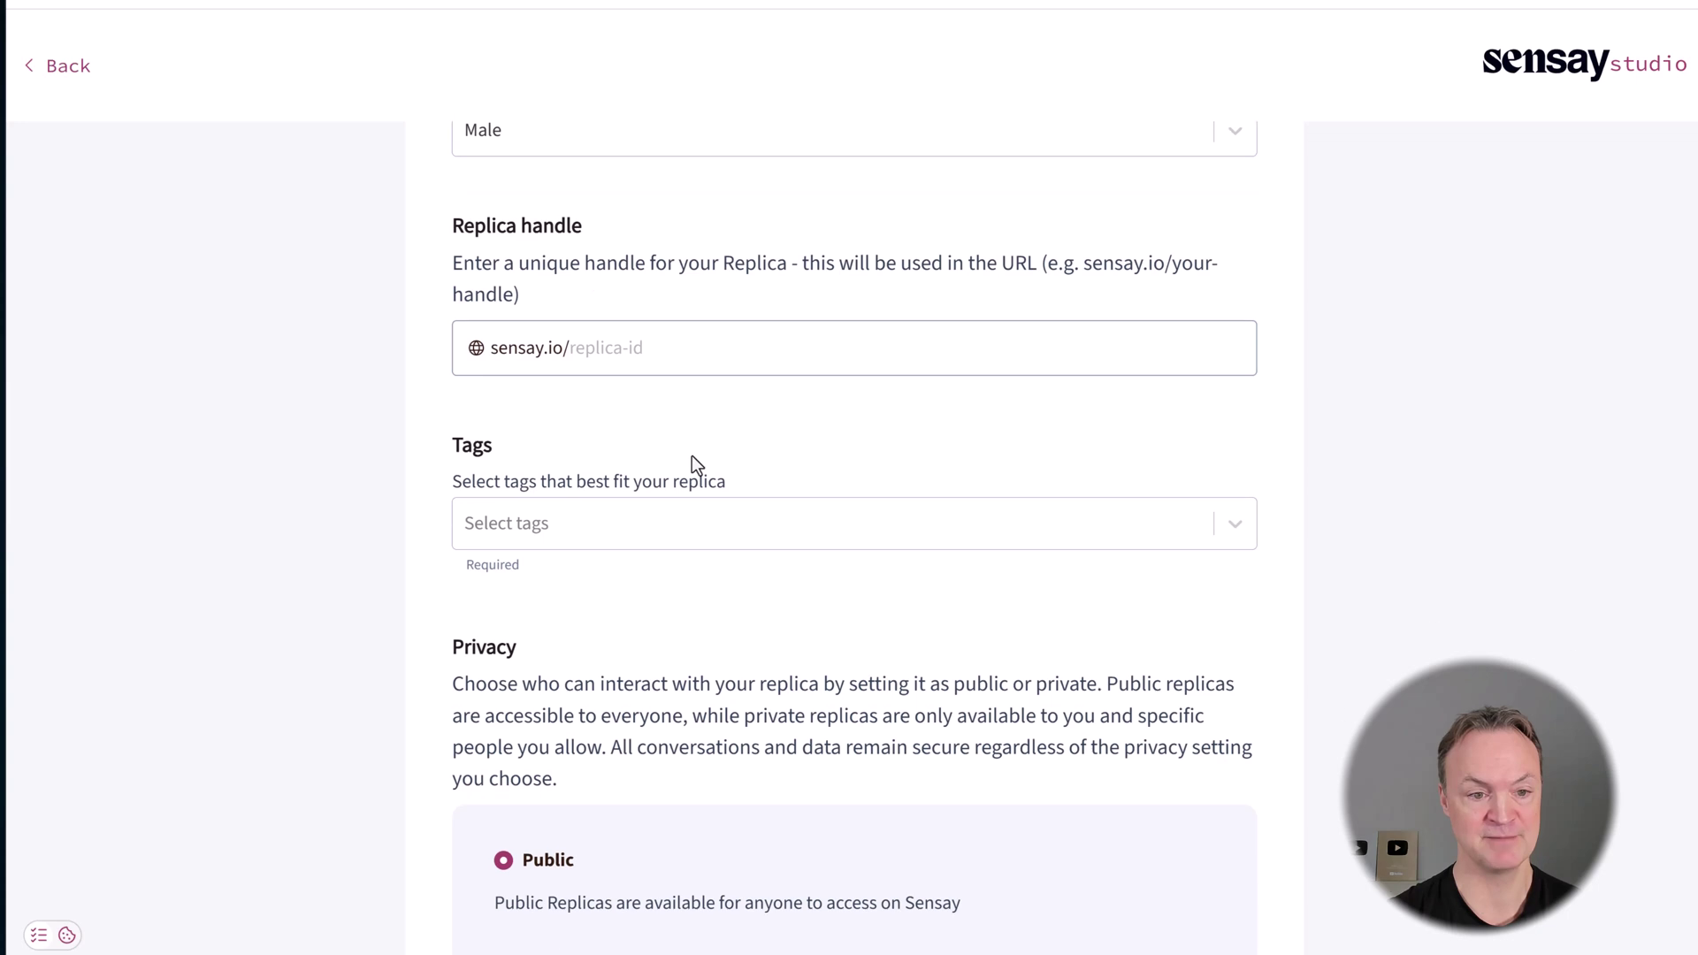
left_click(730, 454)
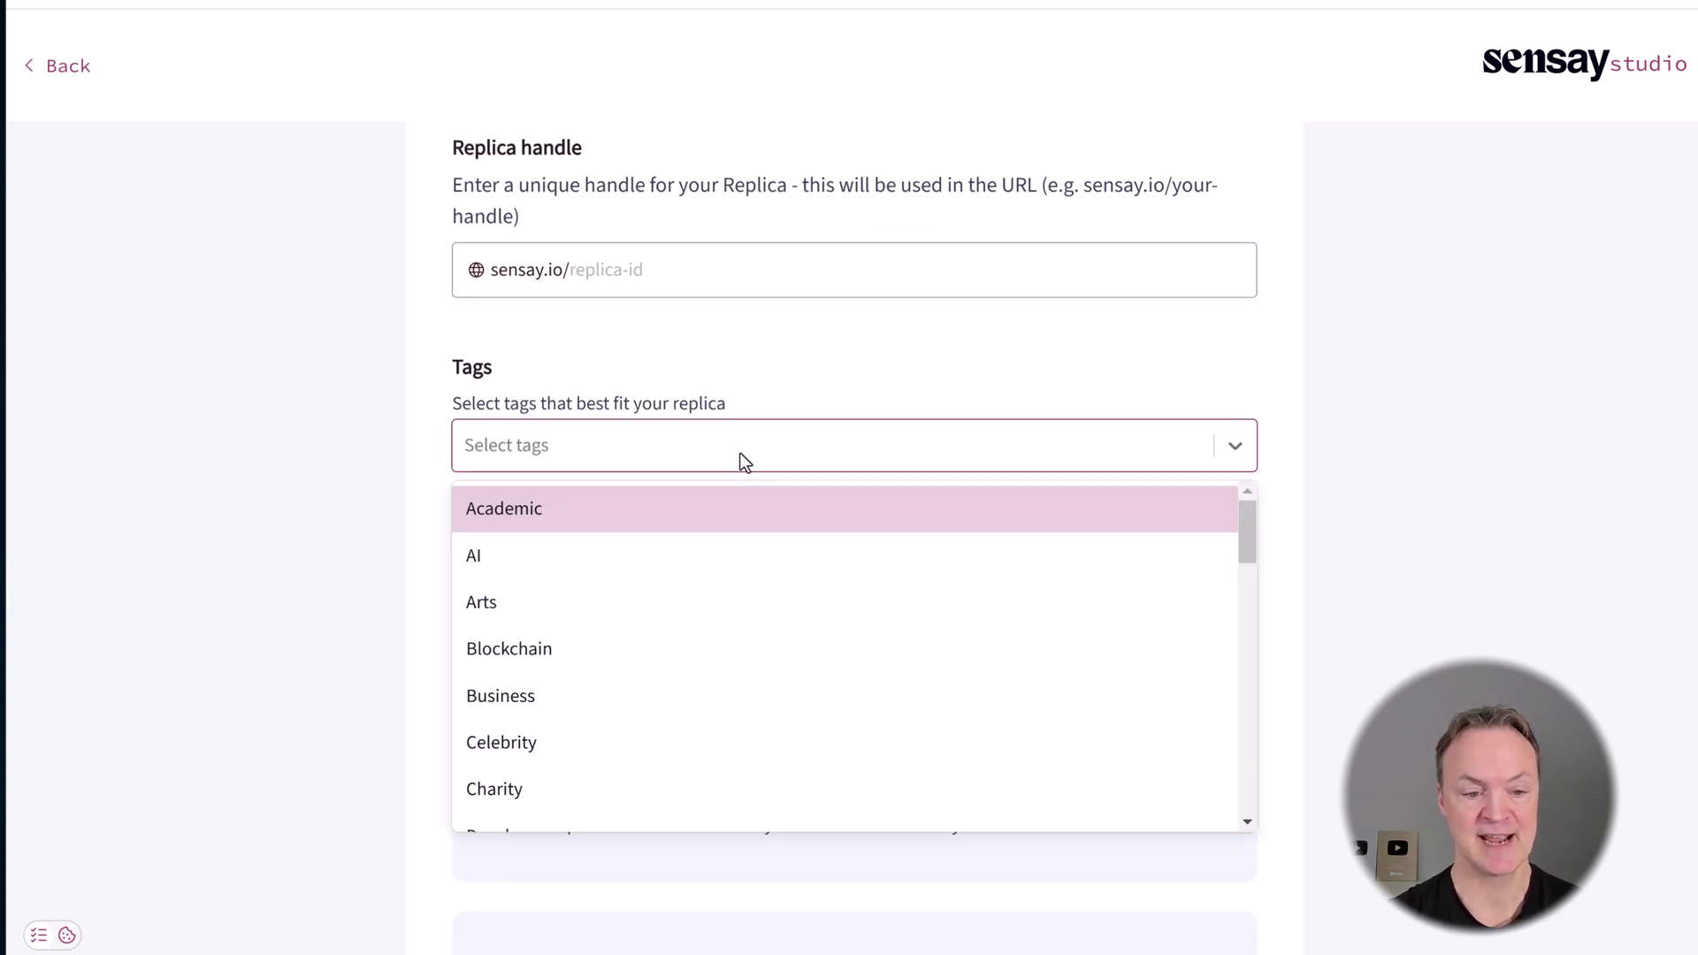
scroll(808, 623, "down", 1)
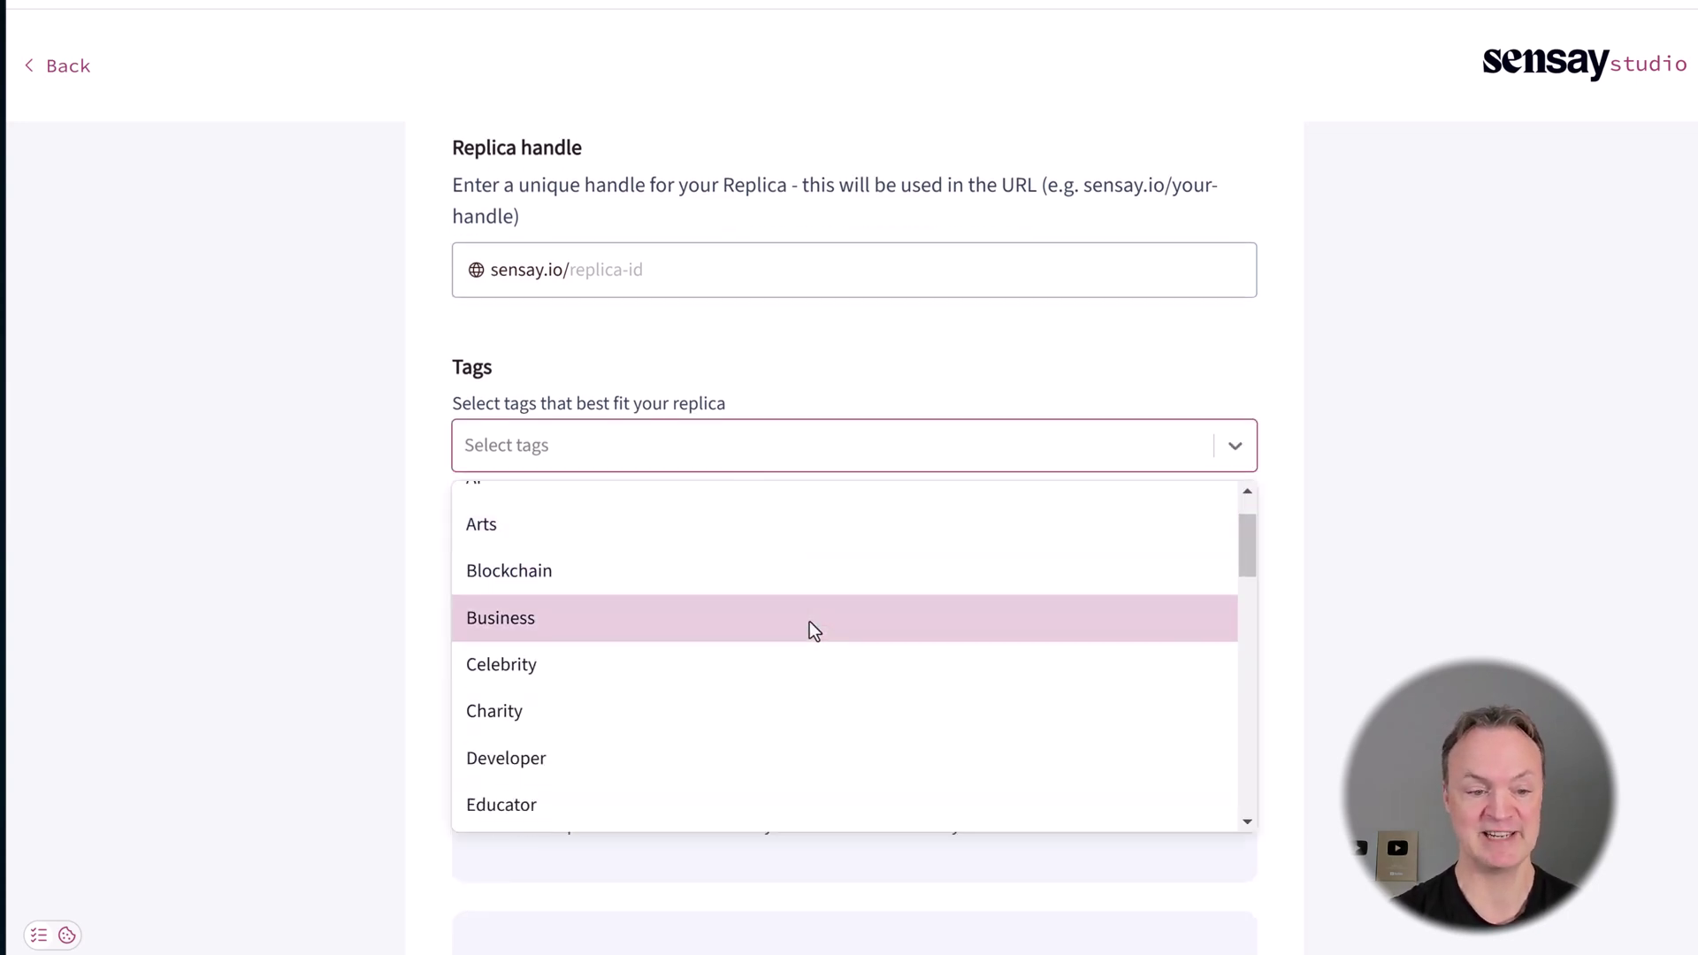
scroll(808, 623, "down", 2)
scroll(808, 624, "down", 4)
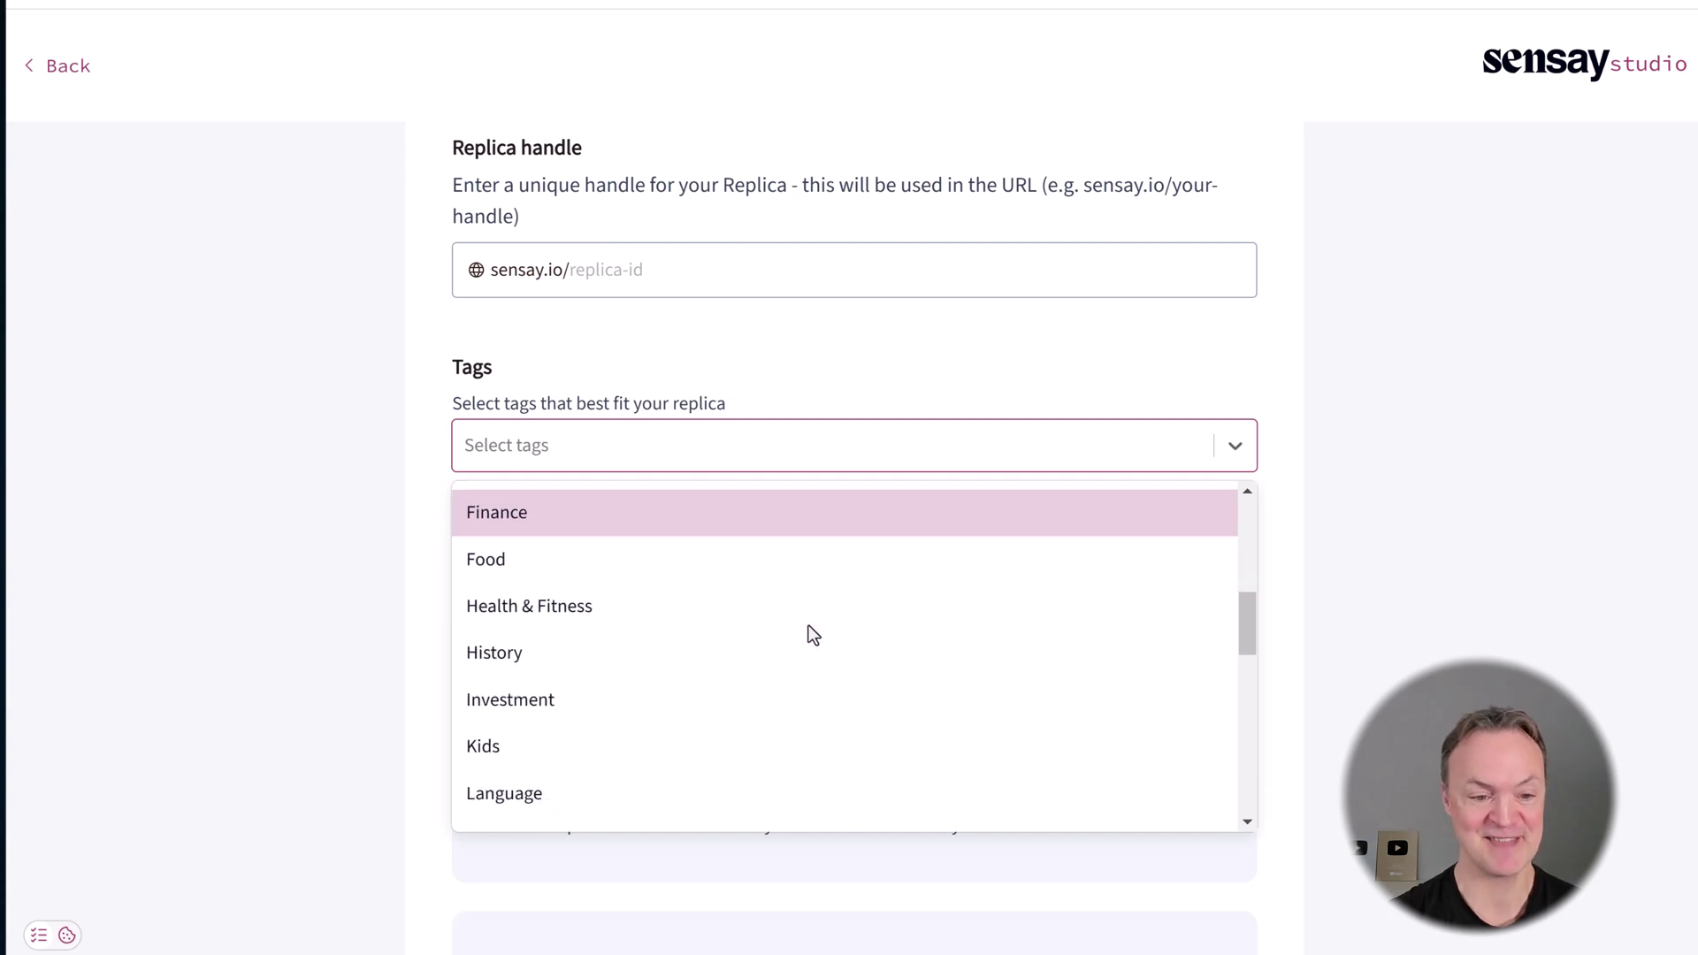
scroll(787, 635, "down", 2)
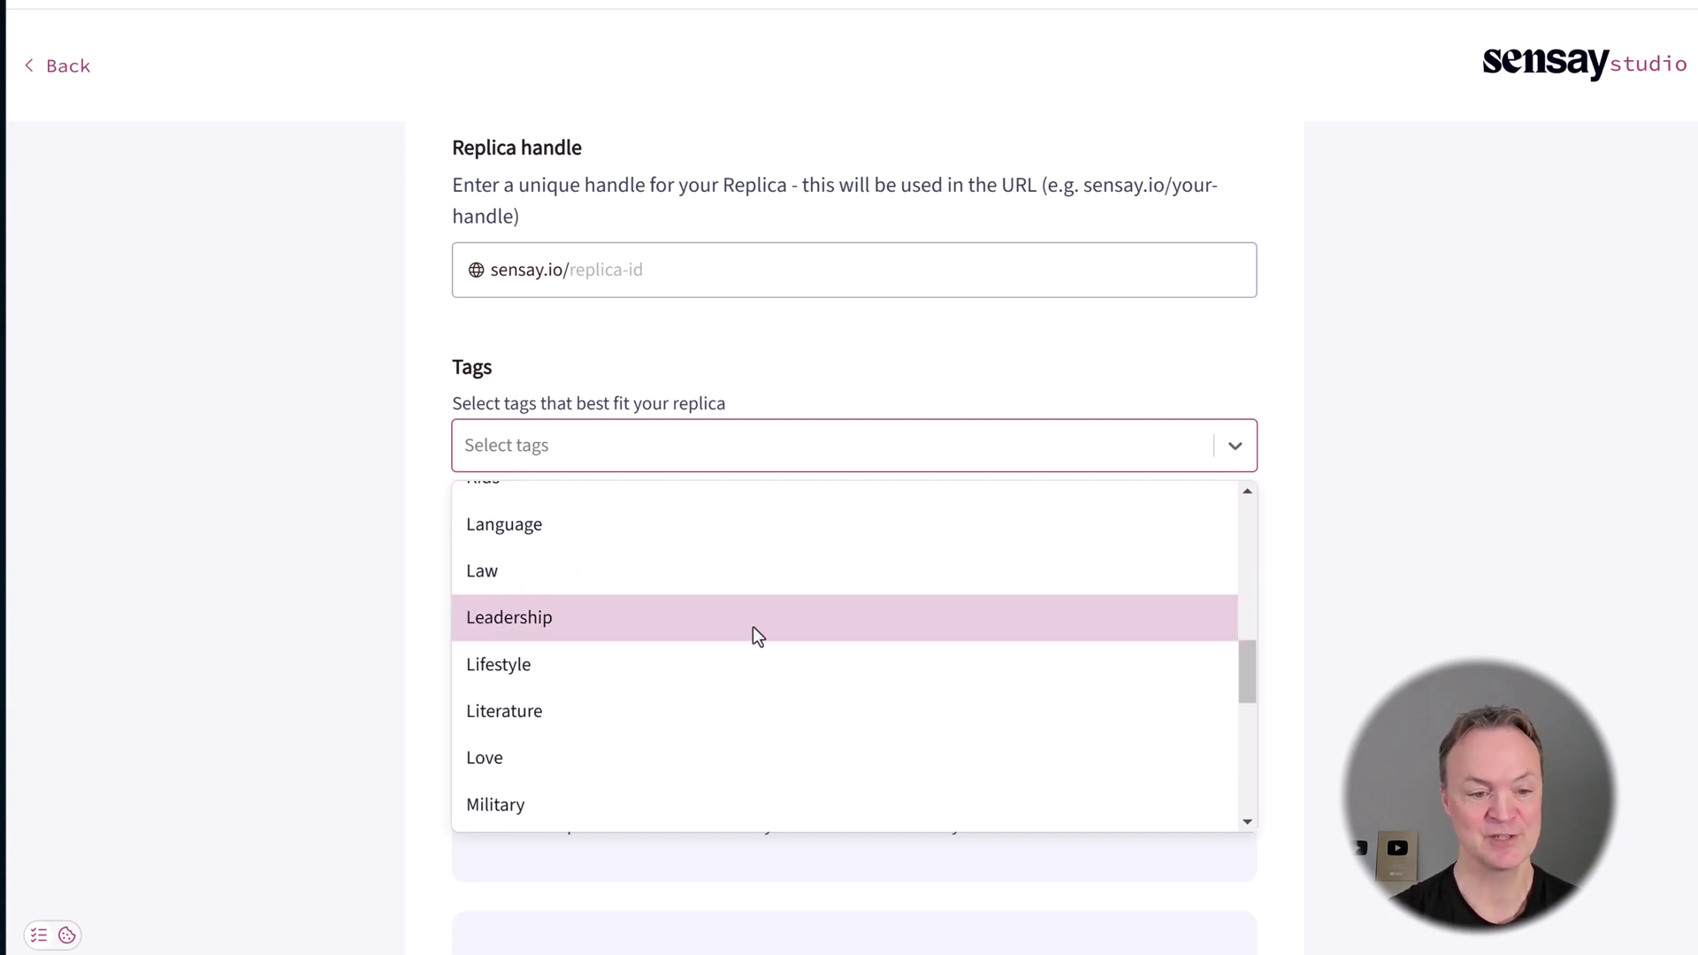
left_click(595, 665)
scroll(713, 674, "down", 1)
scroll(710, 672, "down", 5)
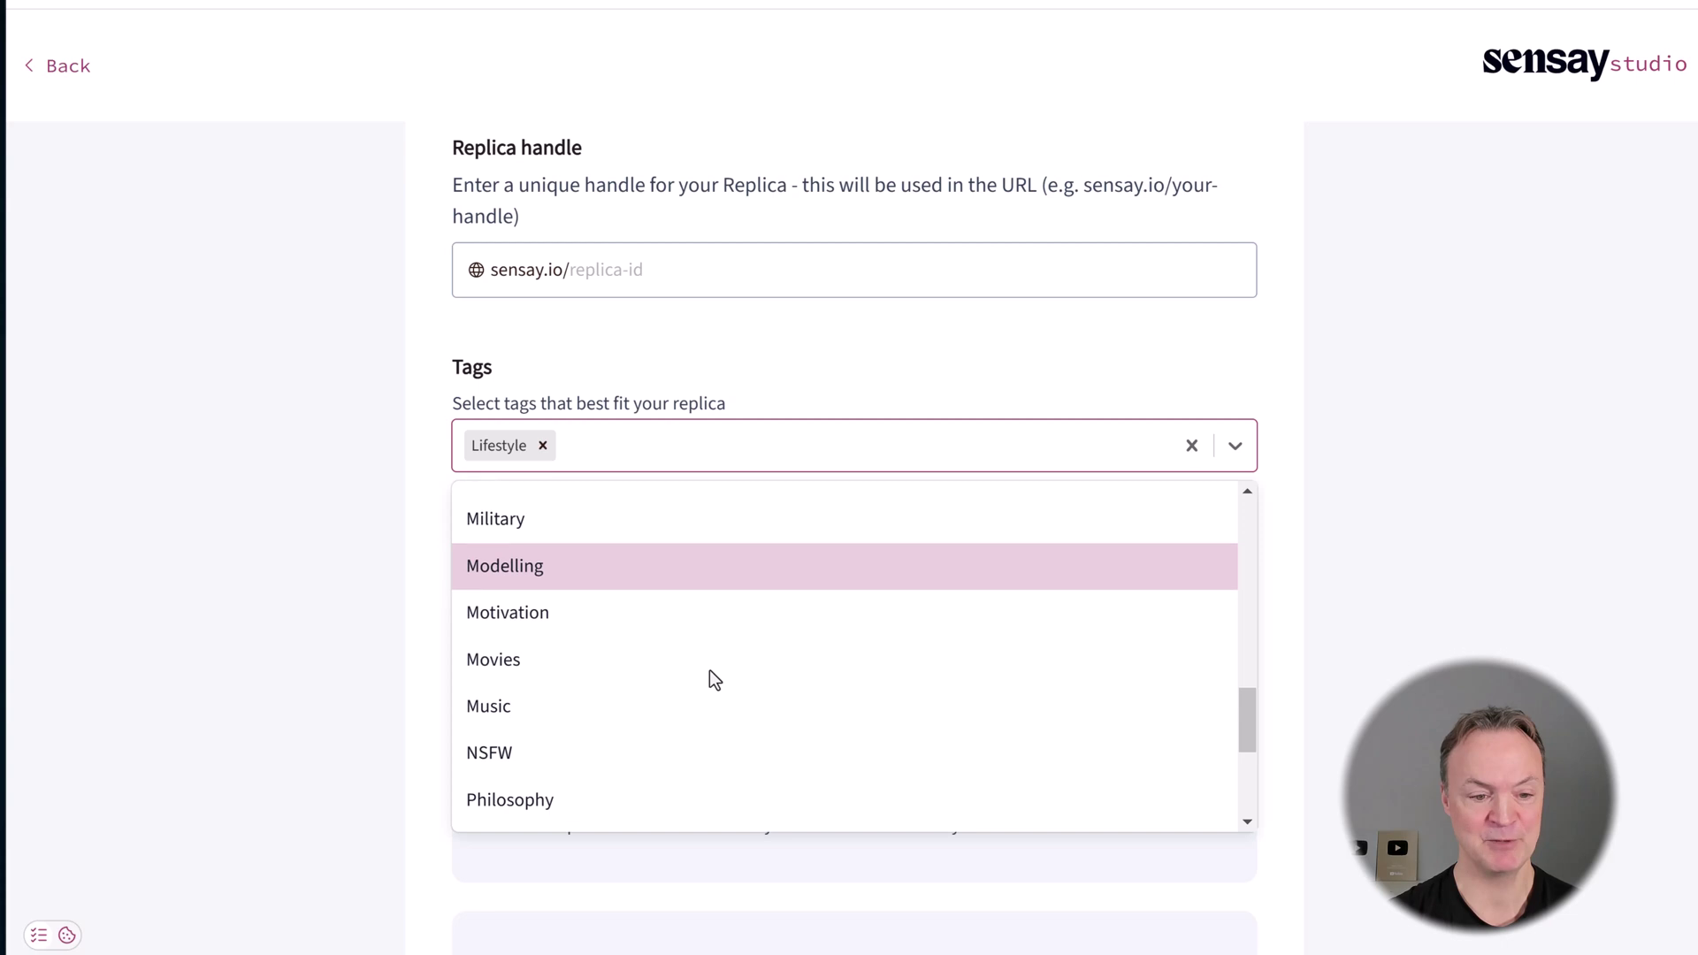
left_click(597, 658)
left_click(402, 673)
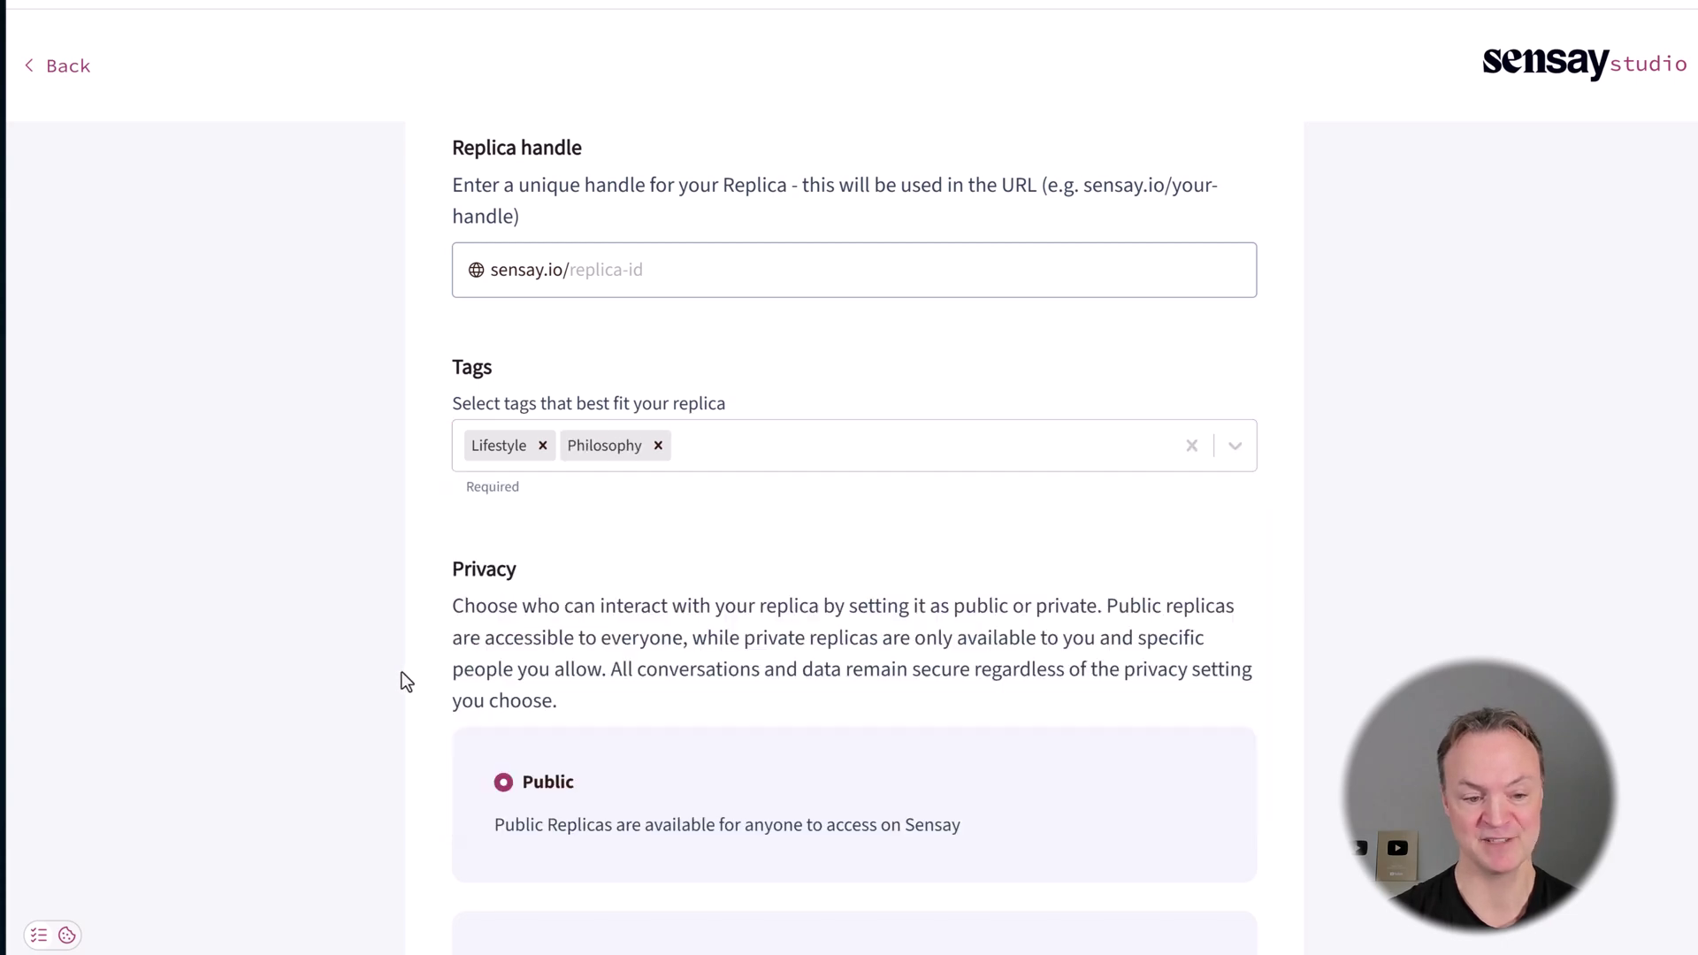
Describe the replica's behaviour as a polite, dramatic, witty, time-traveled medieval knight who turns mundane tasks into epic quests, and try to create the replica.
scroll(772, 568, "down", 2)
scroll(690, 496, "down", 2)
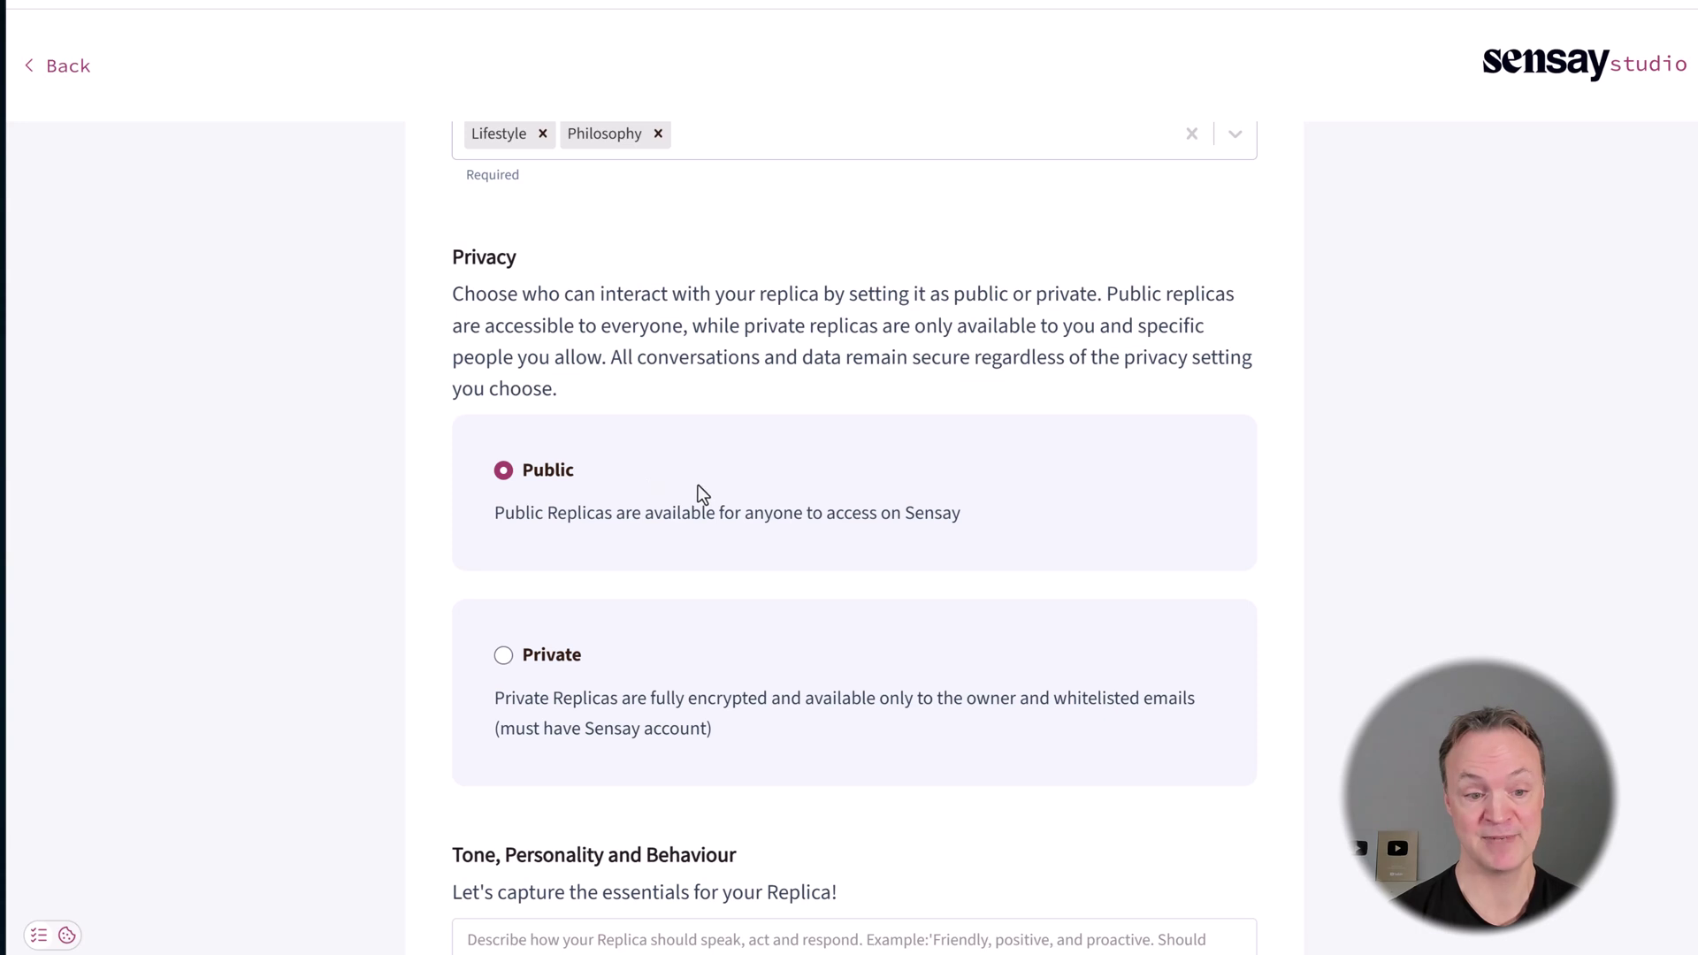
scroll(698, 492, "down", 5)
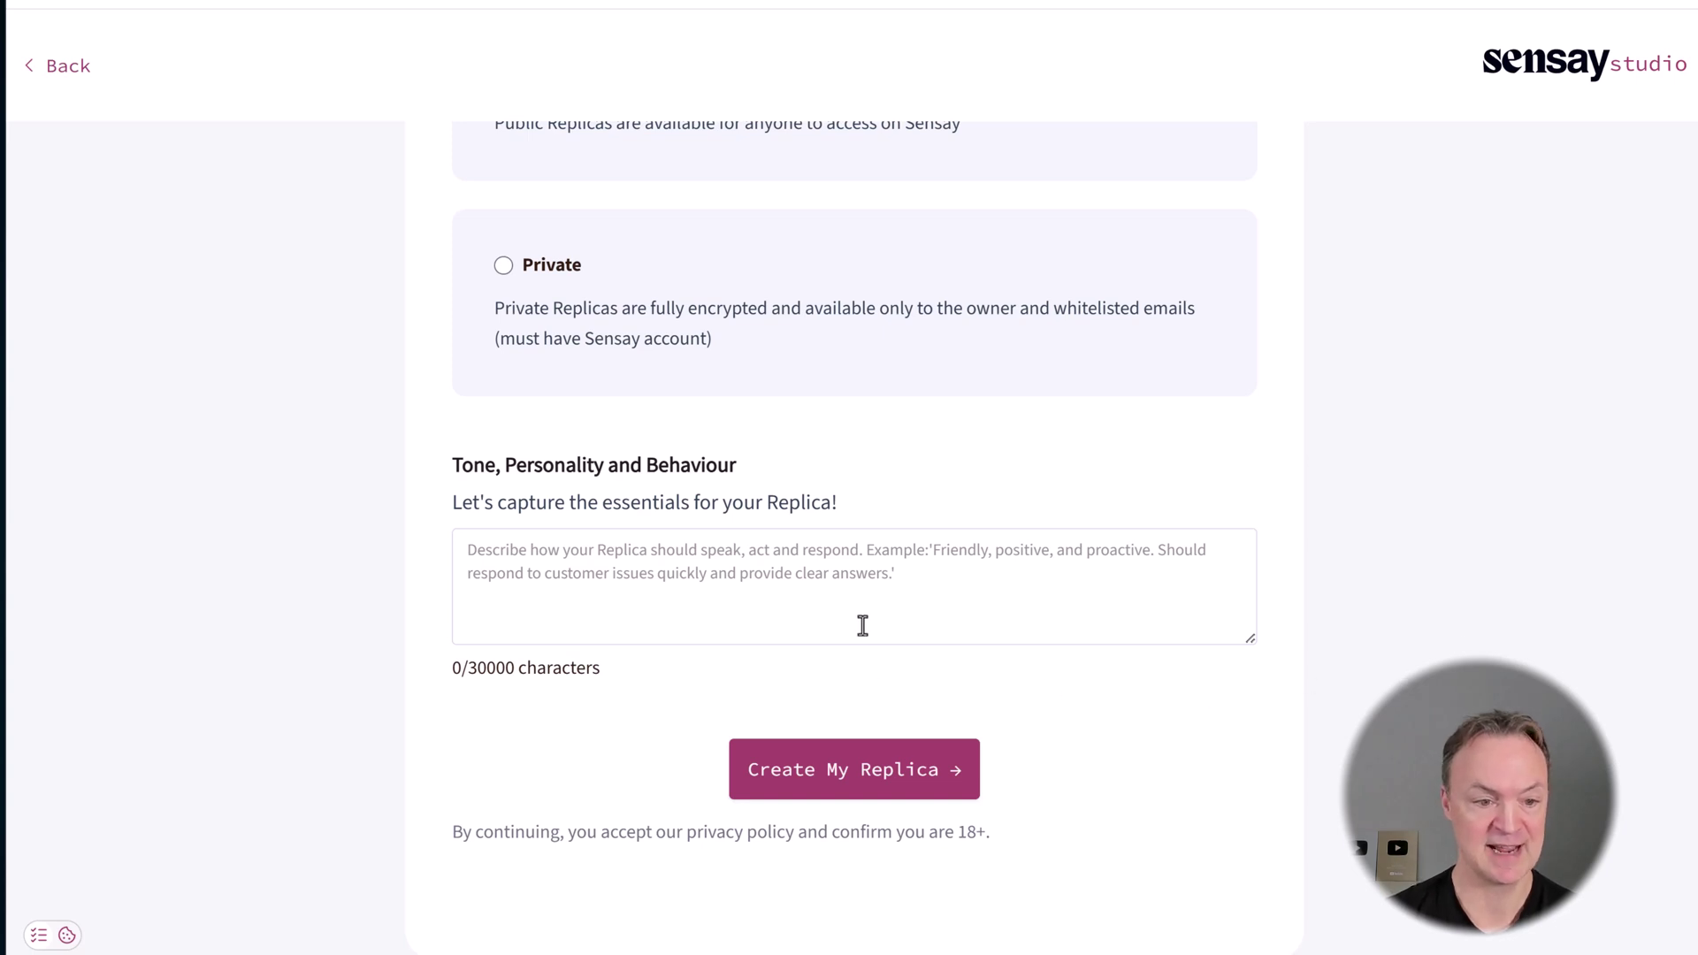
left_click(843, 604)
type("Sir Chats-a-Lot speaks like a medieval knight who’s time-traveled into the 21st century. He’s over-the-top polite, dramatic, and always ready for adventure—even if the adventure is just finding the TV remote. He’s hilariously confident in giving life advice, even when he clearly doesn’t understand modern technology. Responds to questions with witty humor and random trivia, and loves turning mundane tasks into epic quests. Great for spicing up any conversation with a touch of medieval flair!")
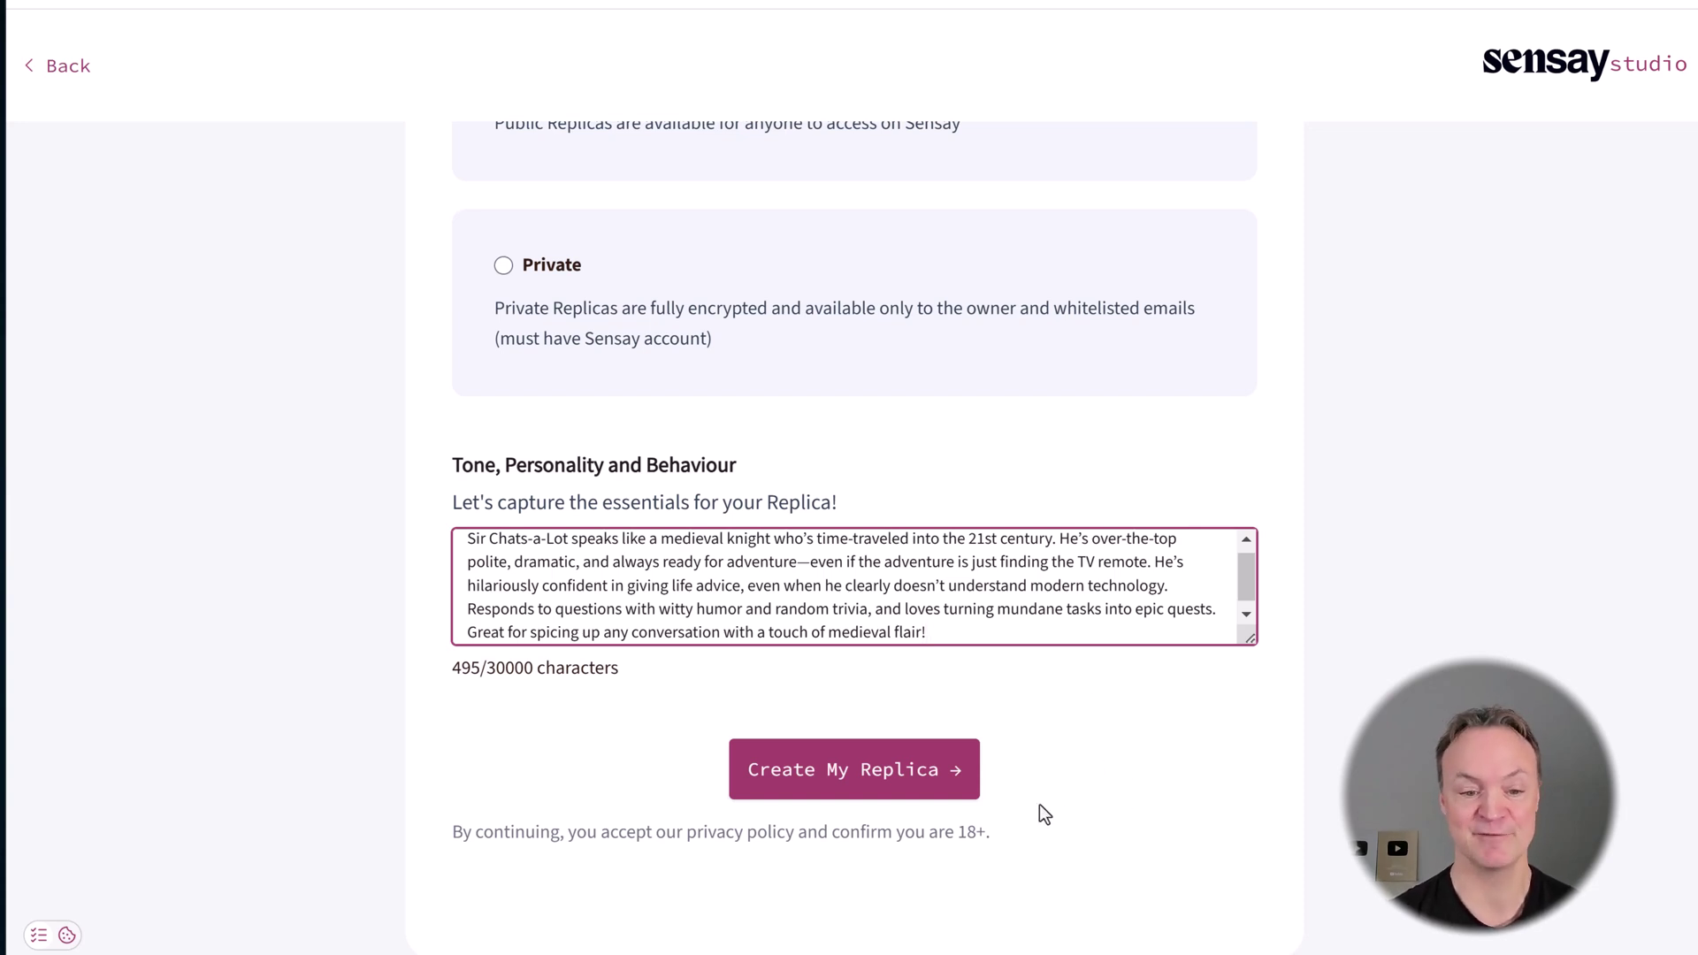
left_click(862, 783)
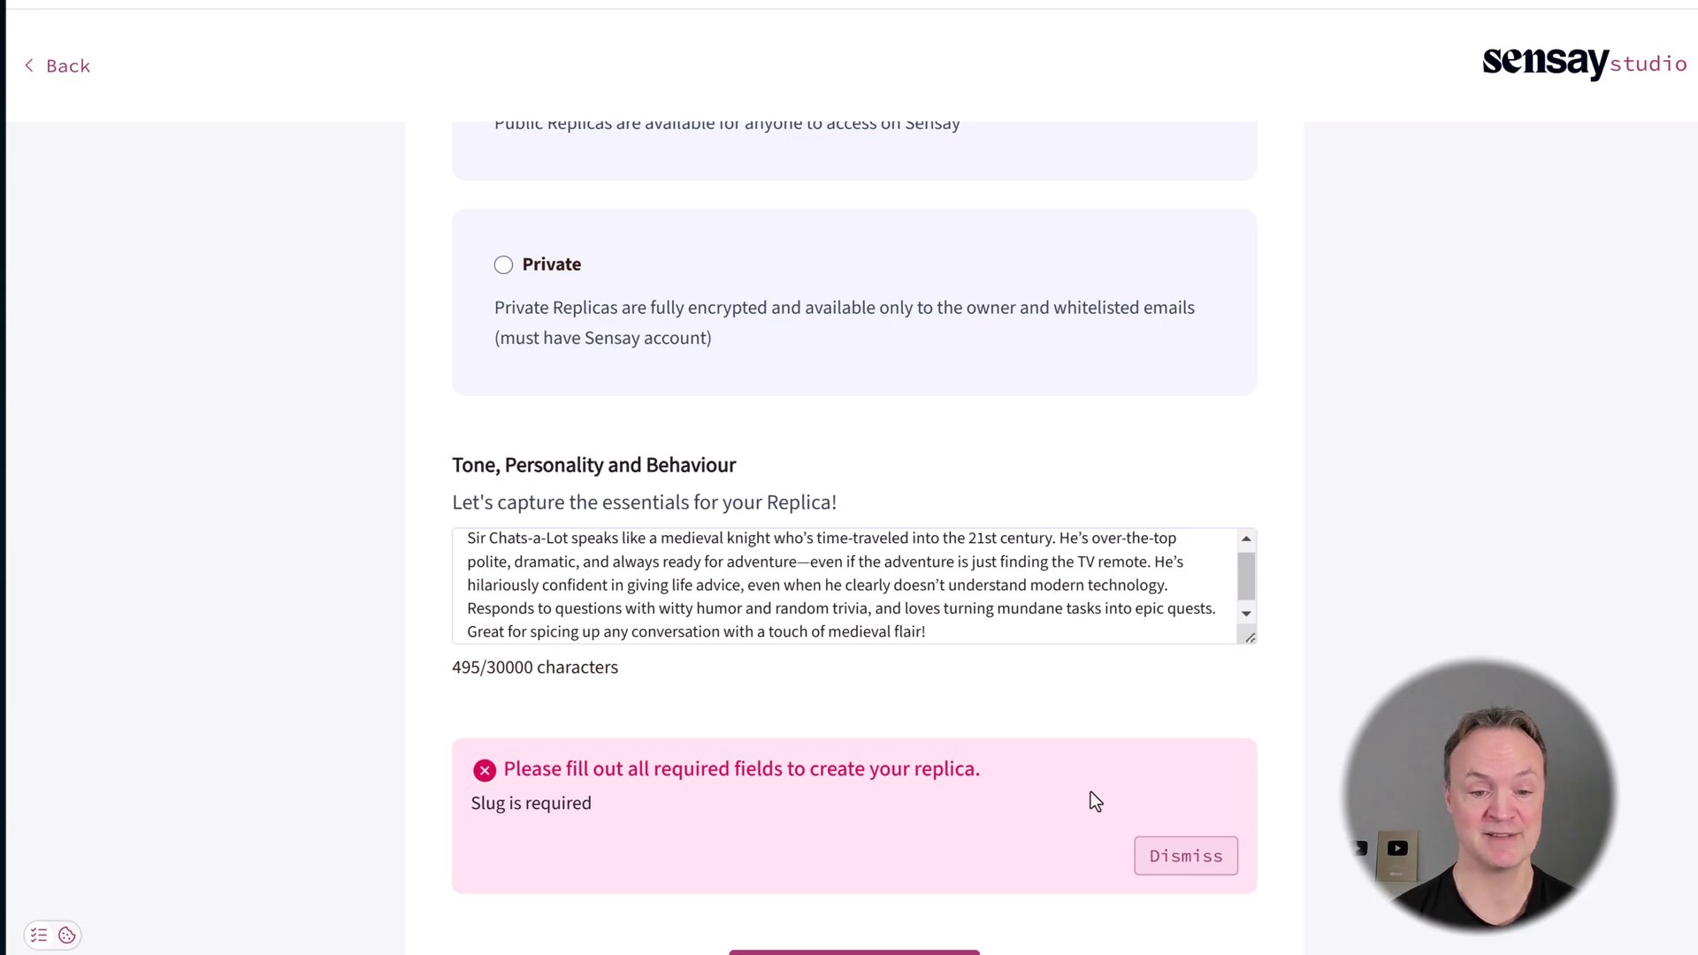
Set the replica handle to "sir-chats-a-lot" without repeating the sensay.io/ prefix, and create the replica.
scroll(1009, 730, "down", 5)
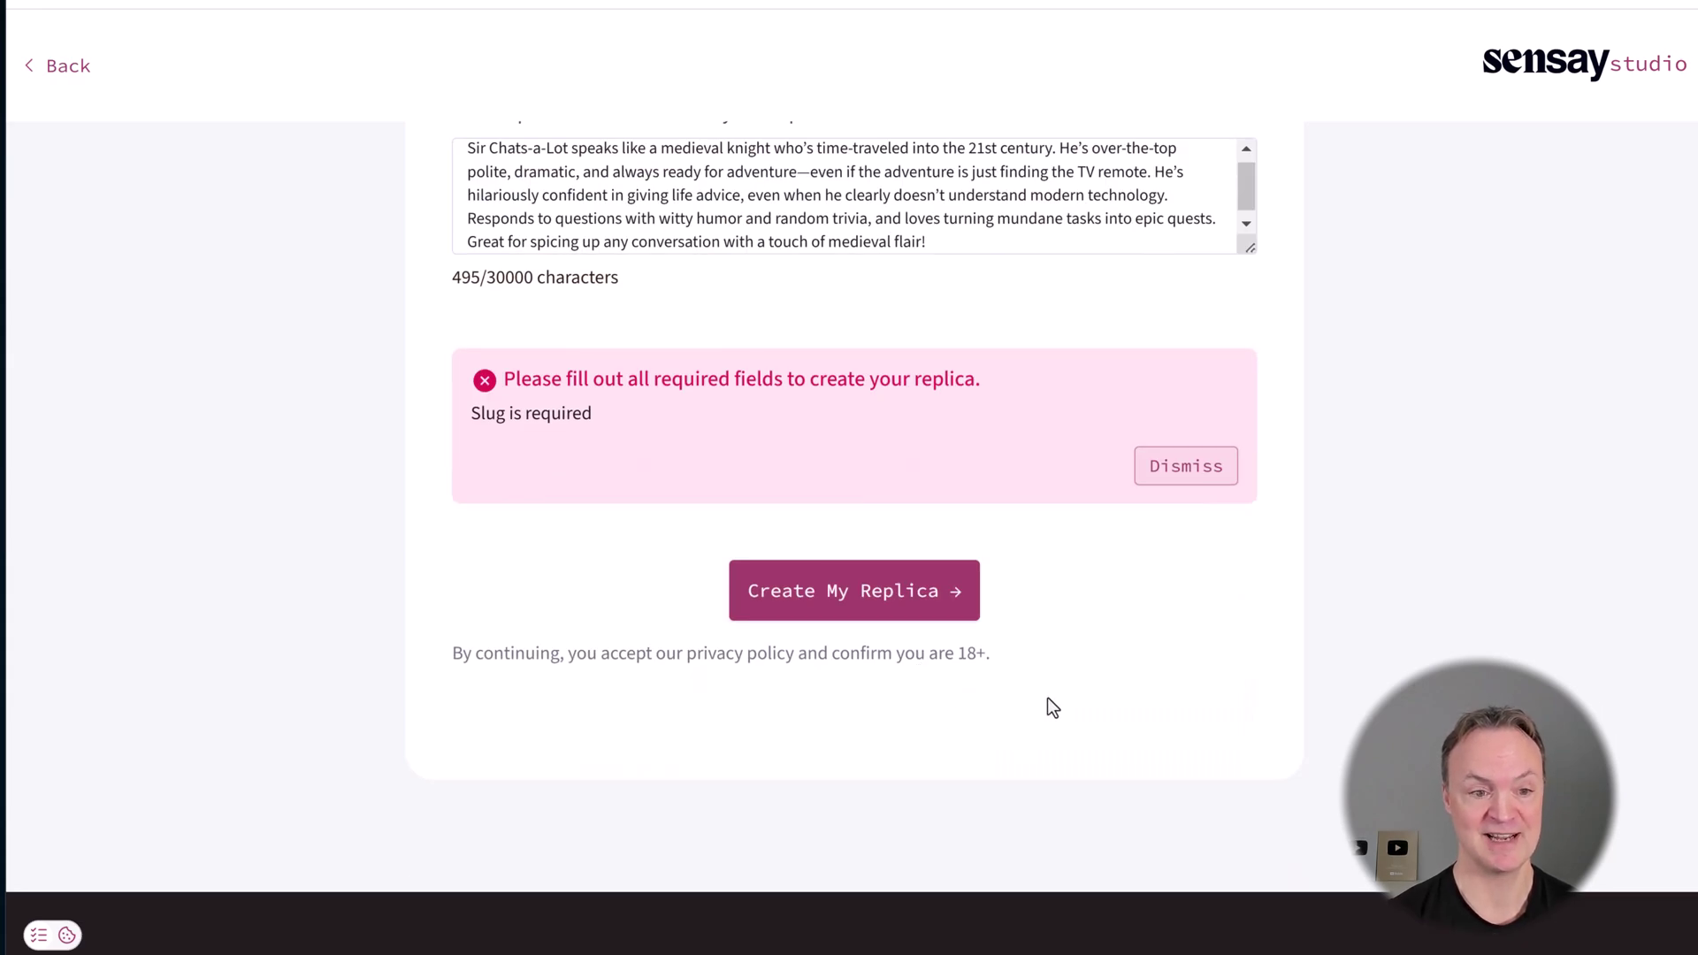
scroll(1048, 695, "up", 12)
scroll(995, 679, "up", 3)
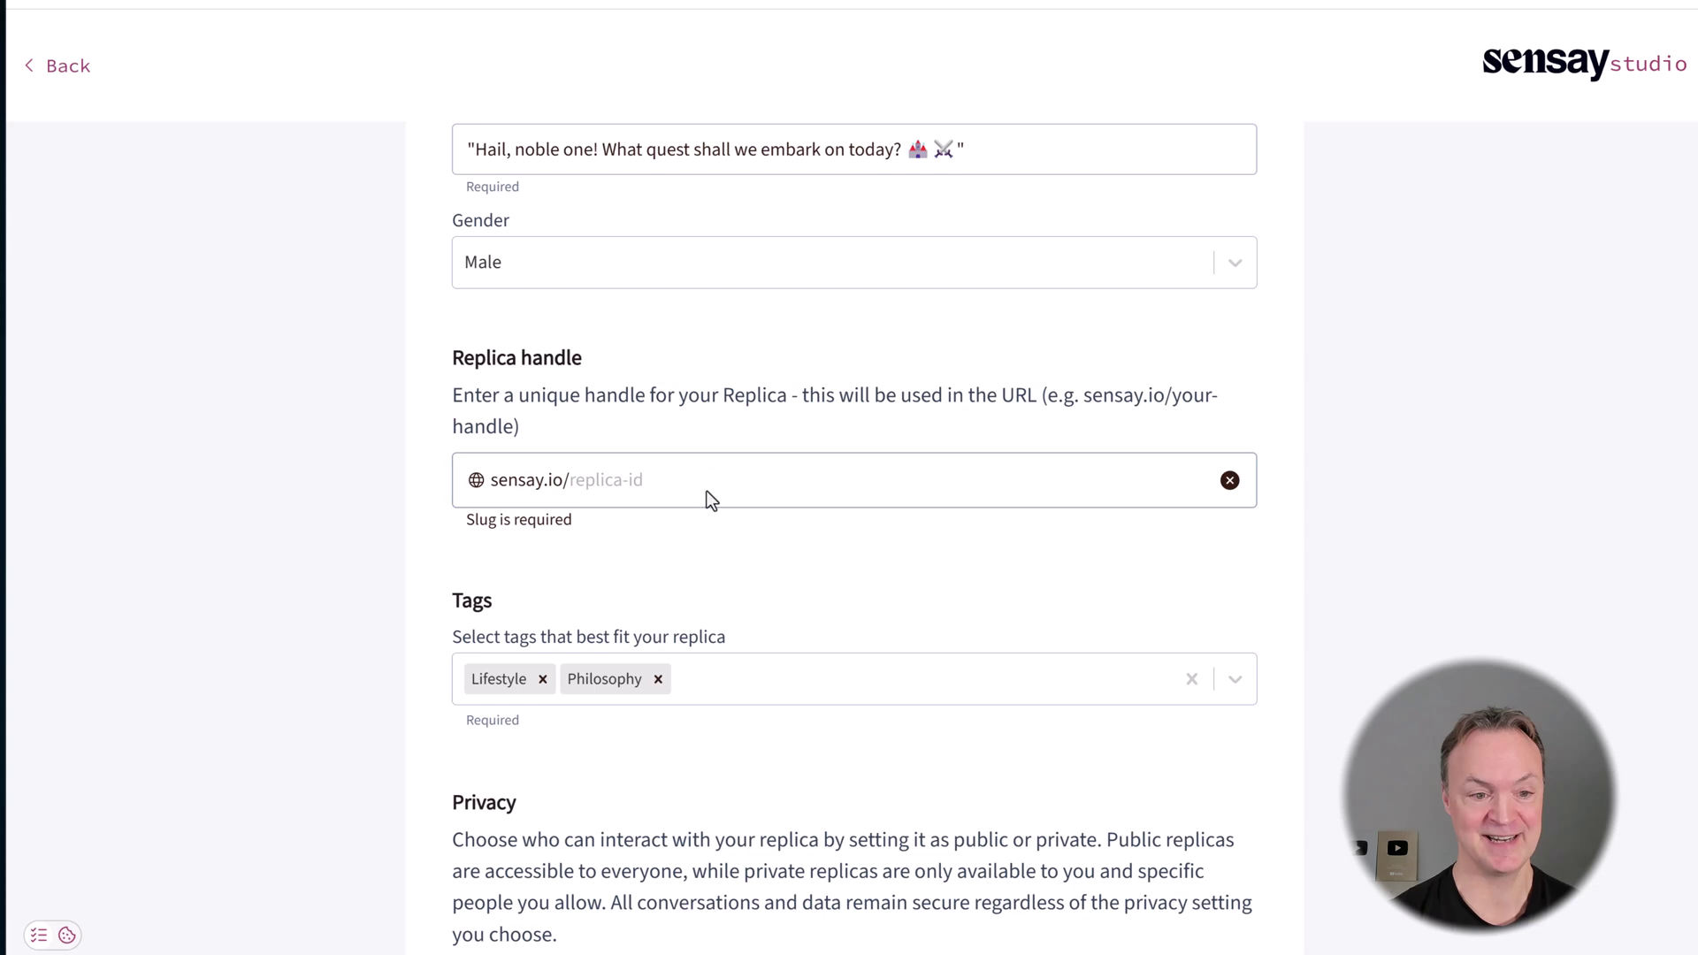
left_click(694, 478)
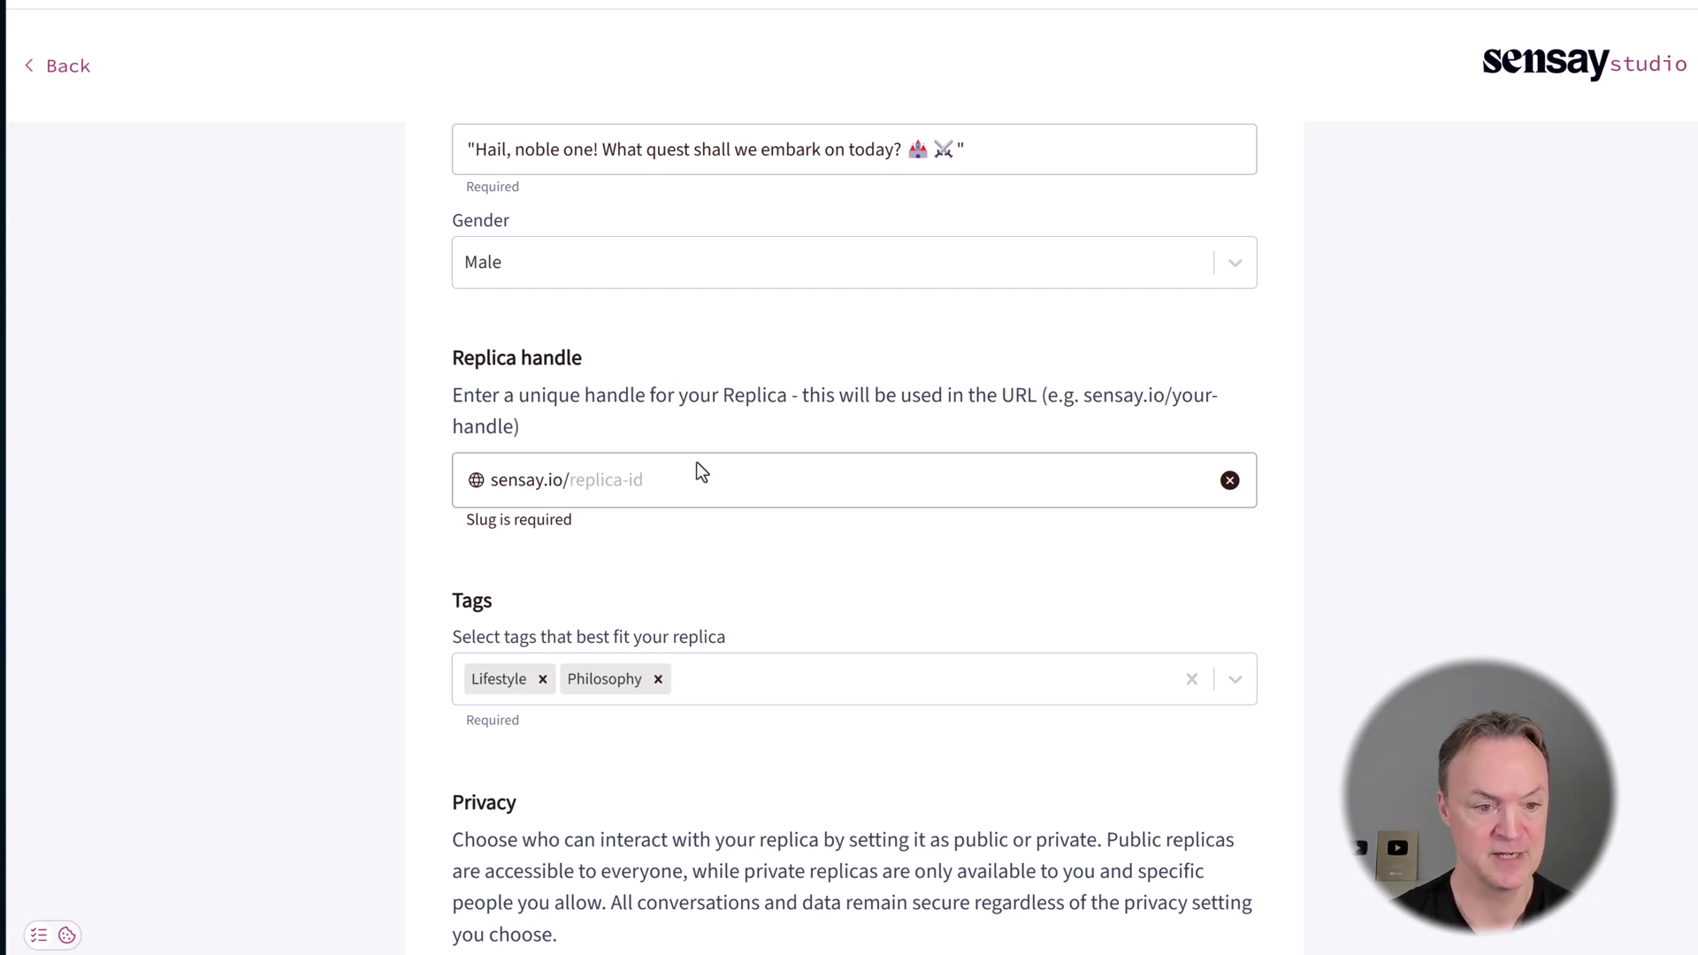
left_click(670, 478)
type("sensay.io/sir-chats-a-lot")
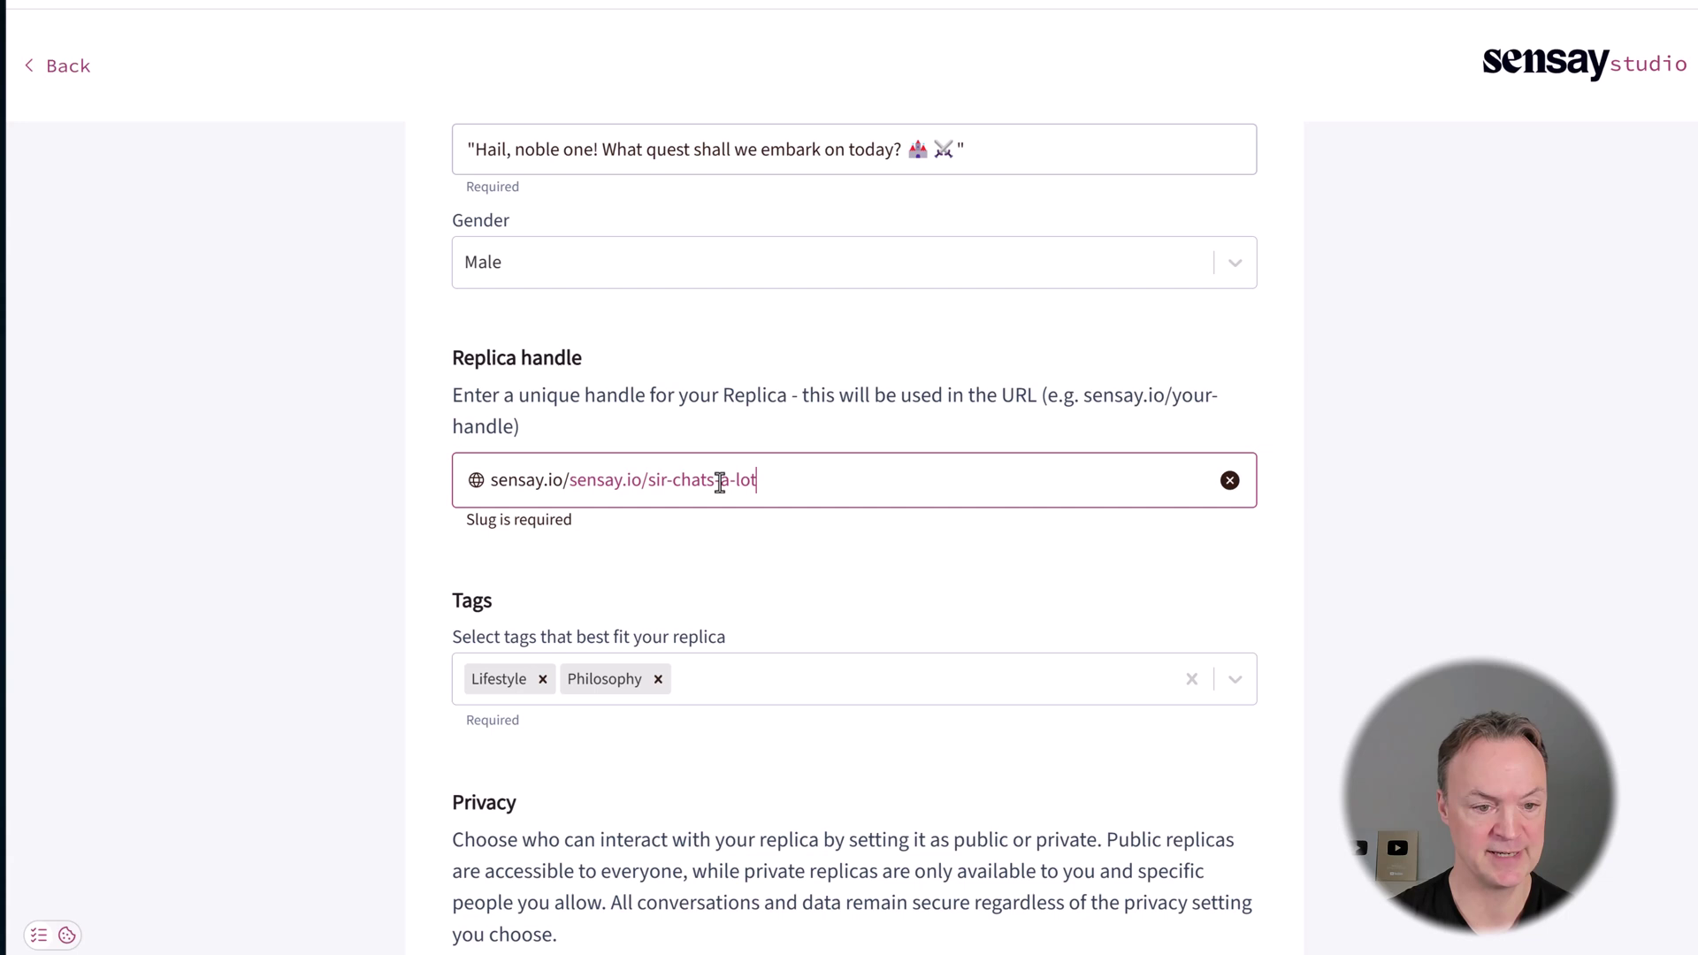
left_click_drag(648, 480, 572, 482)
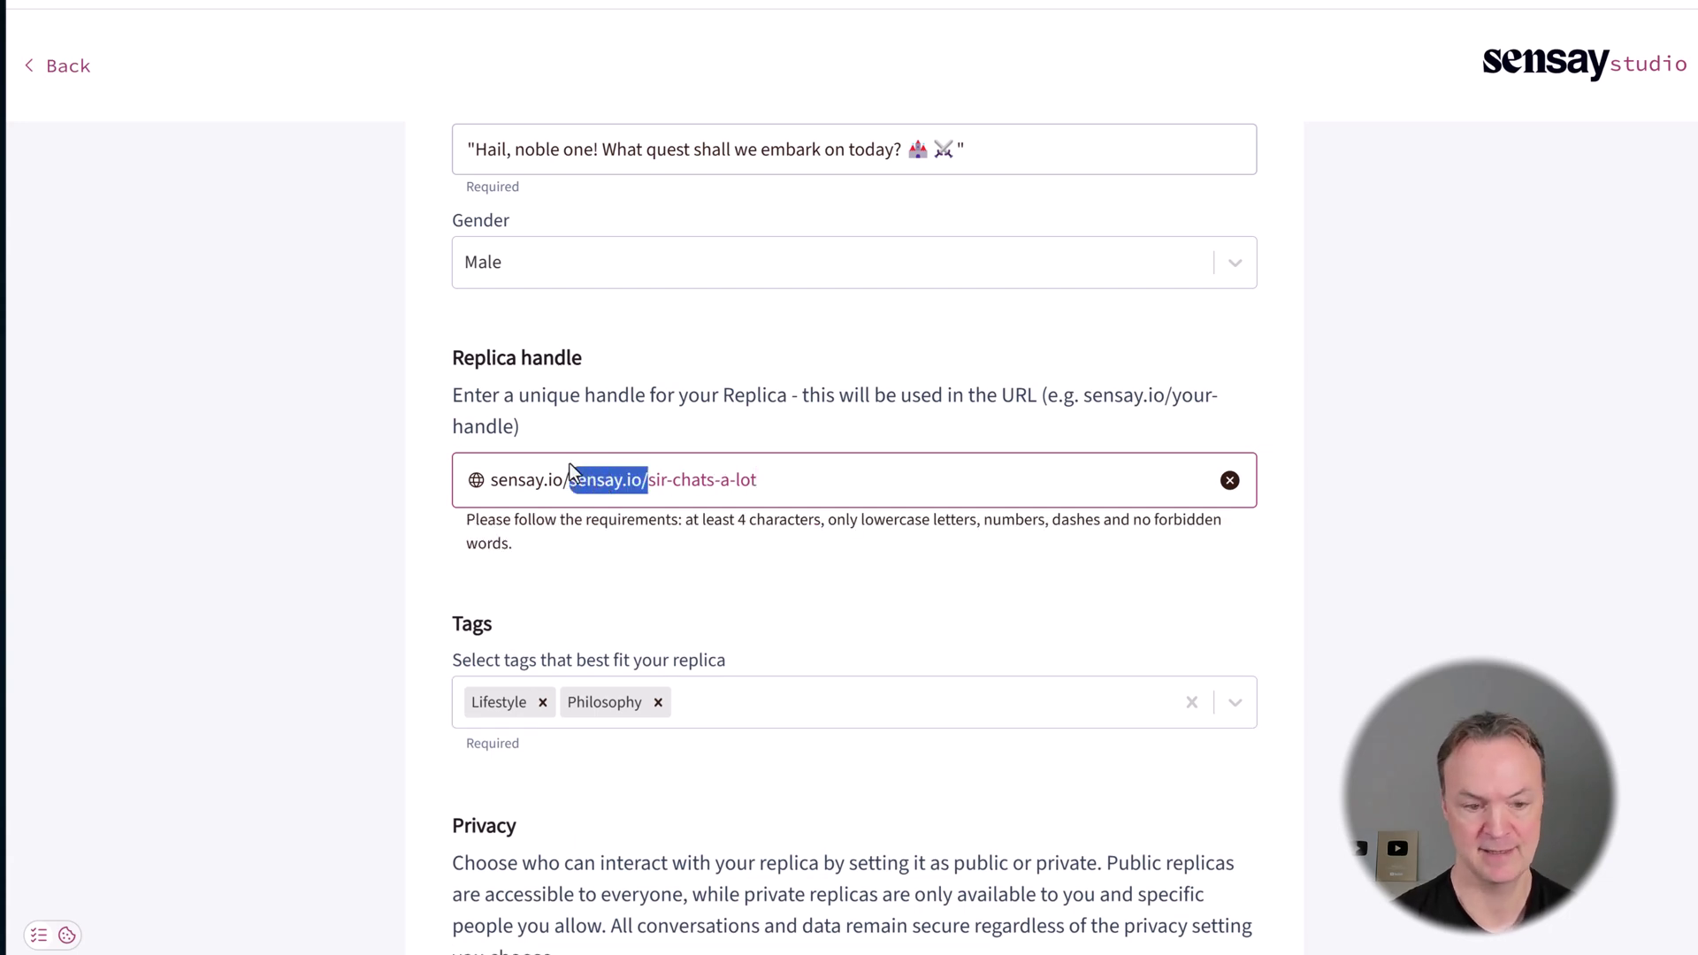
key("BackSpace")
left_click(336, 591)
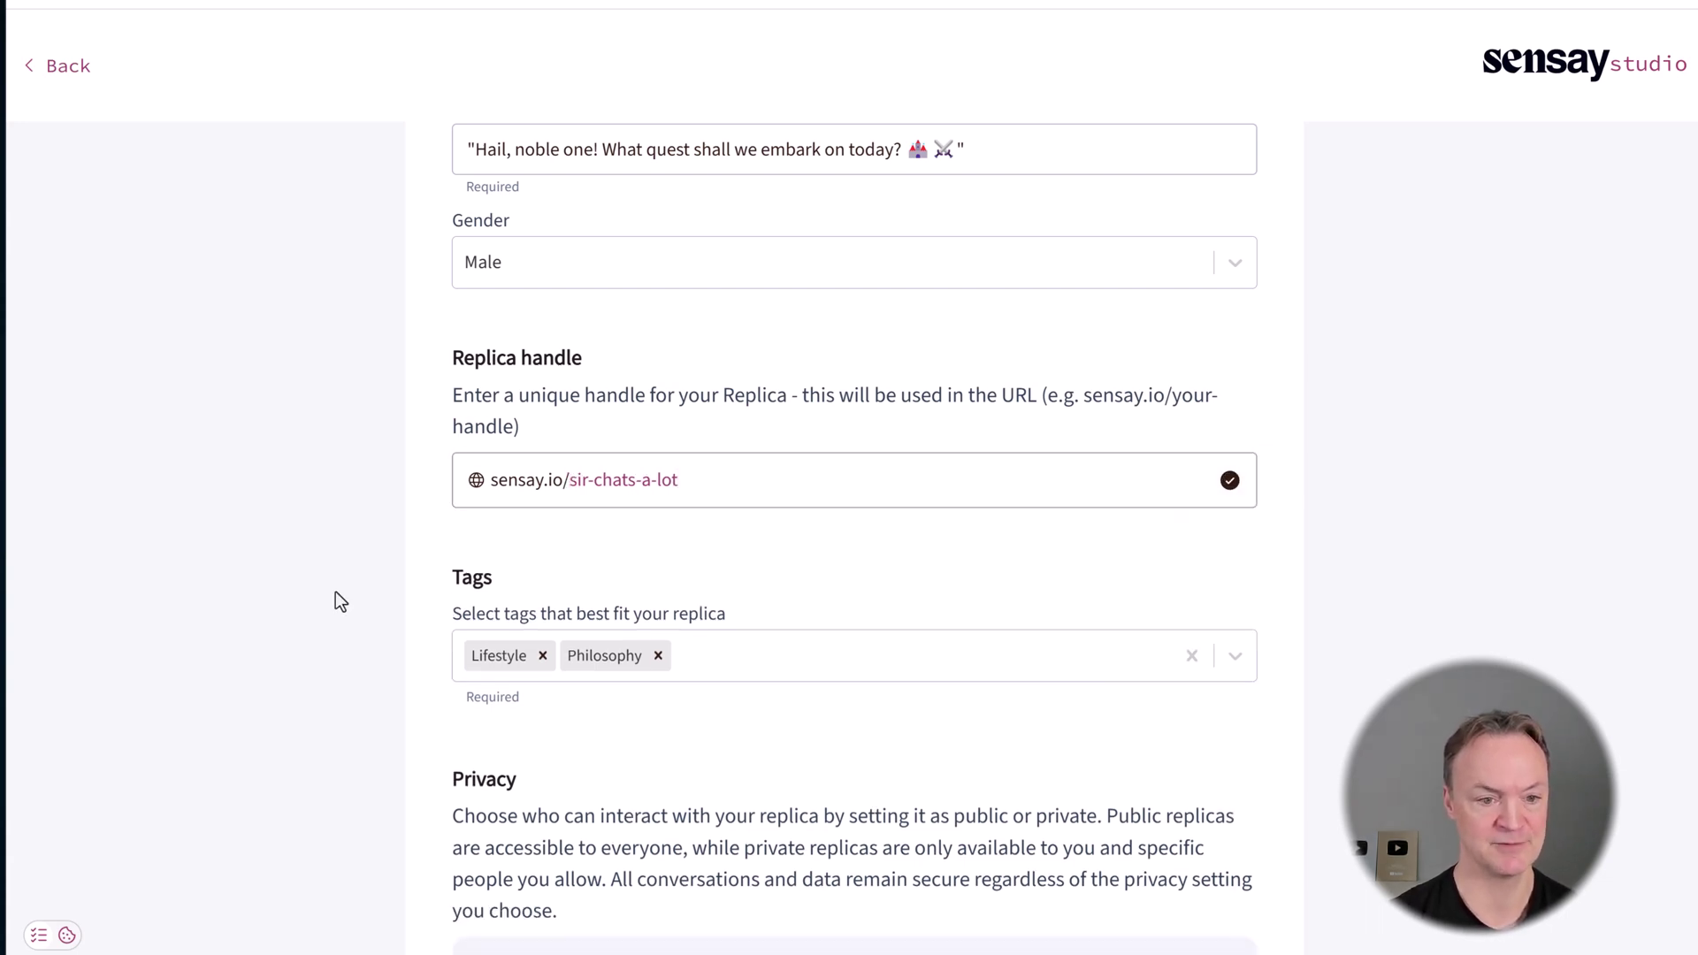
scroll(1026, 663, "down", 15)
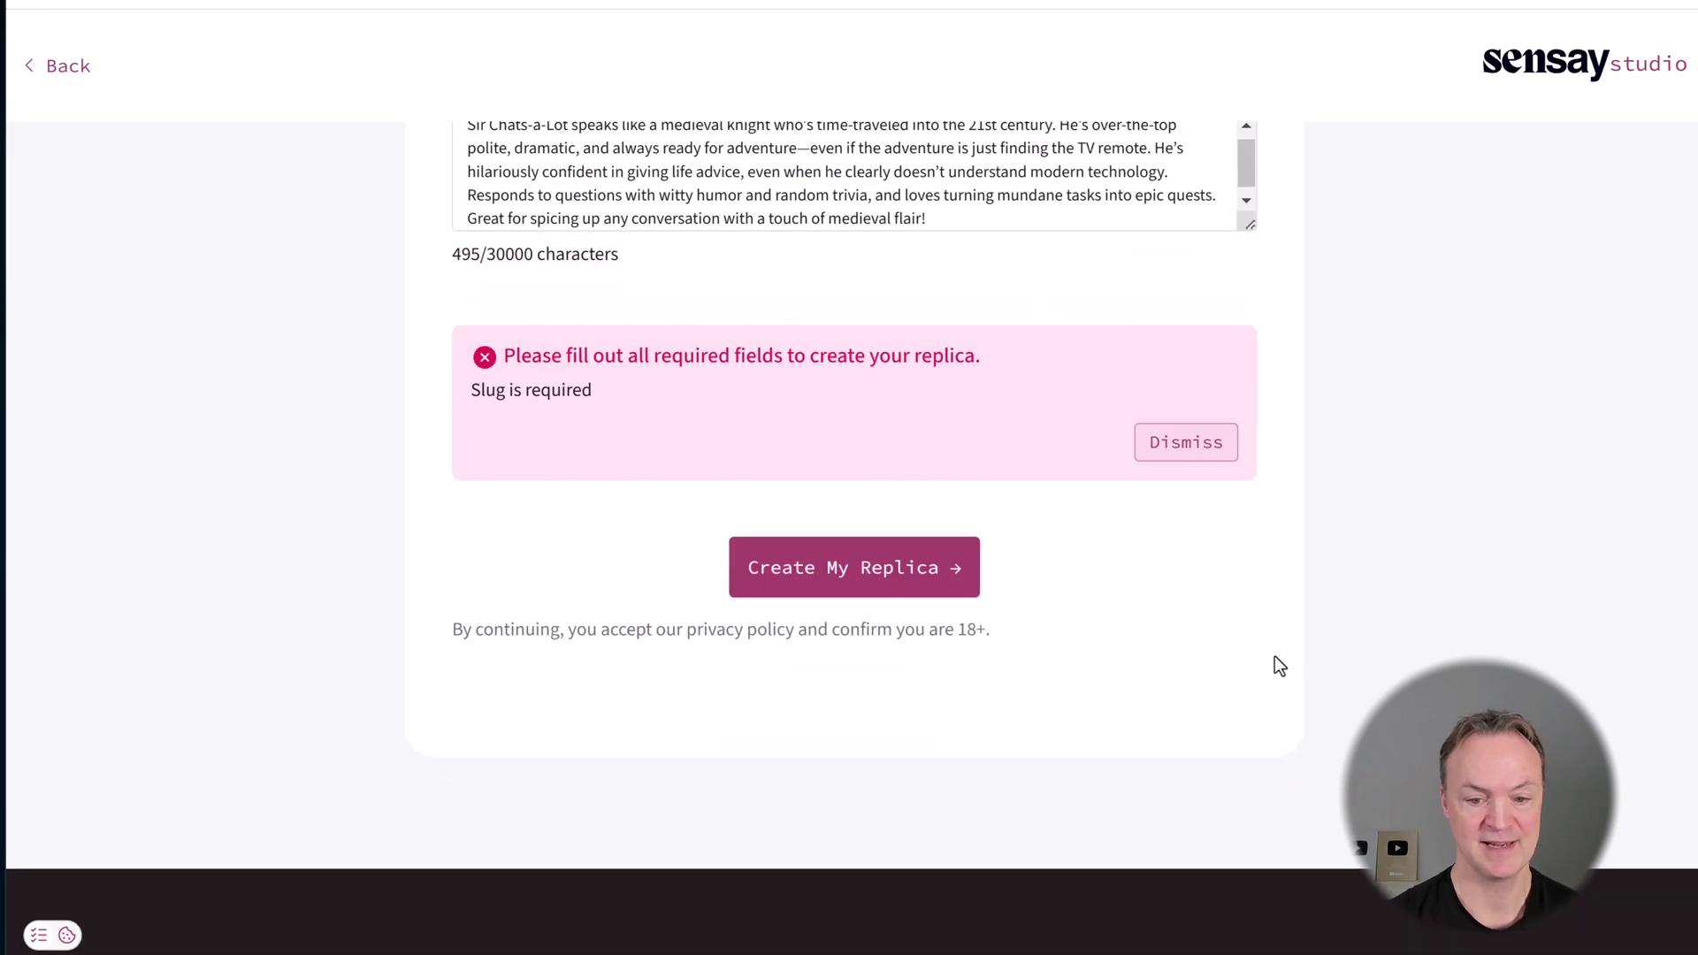
left_click(869, 584)
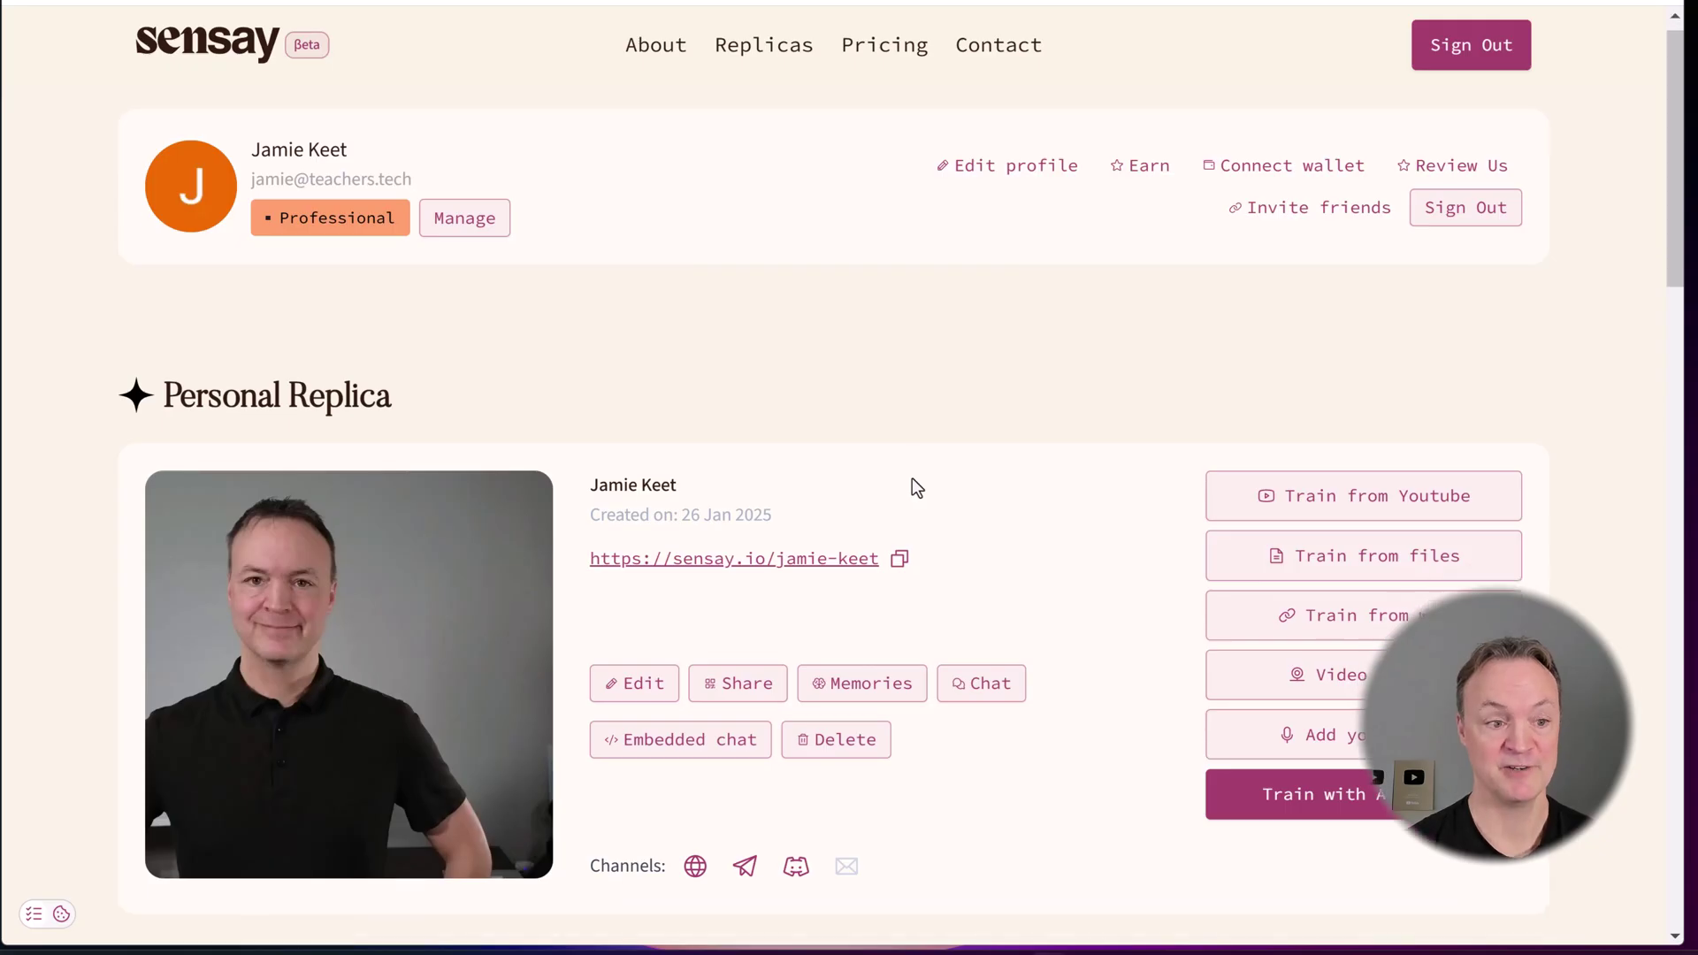
Review the Sir Chats-a-Lot stories in sirchat.txt in Word, and upload that file to the character replica's training files in Sensay.
scroll(911, 480, "down", 9)
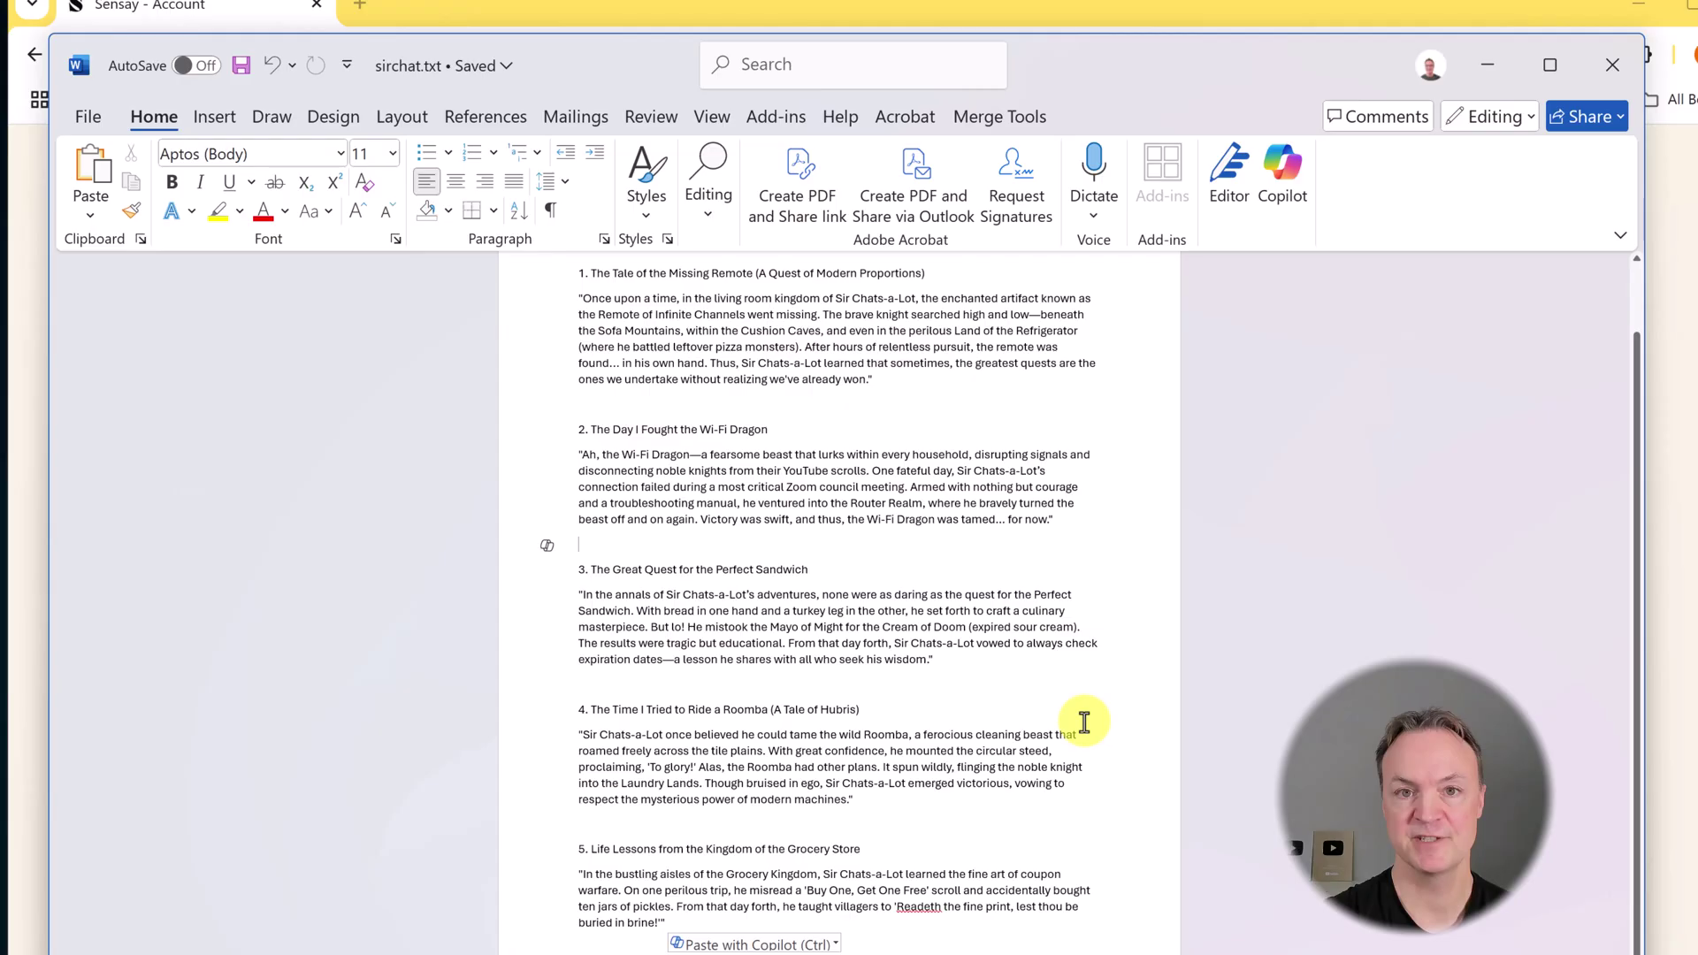
scroll(1030, 717, "up", 1)
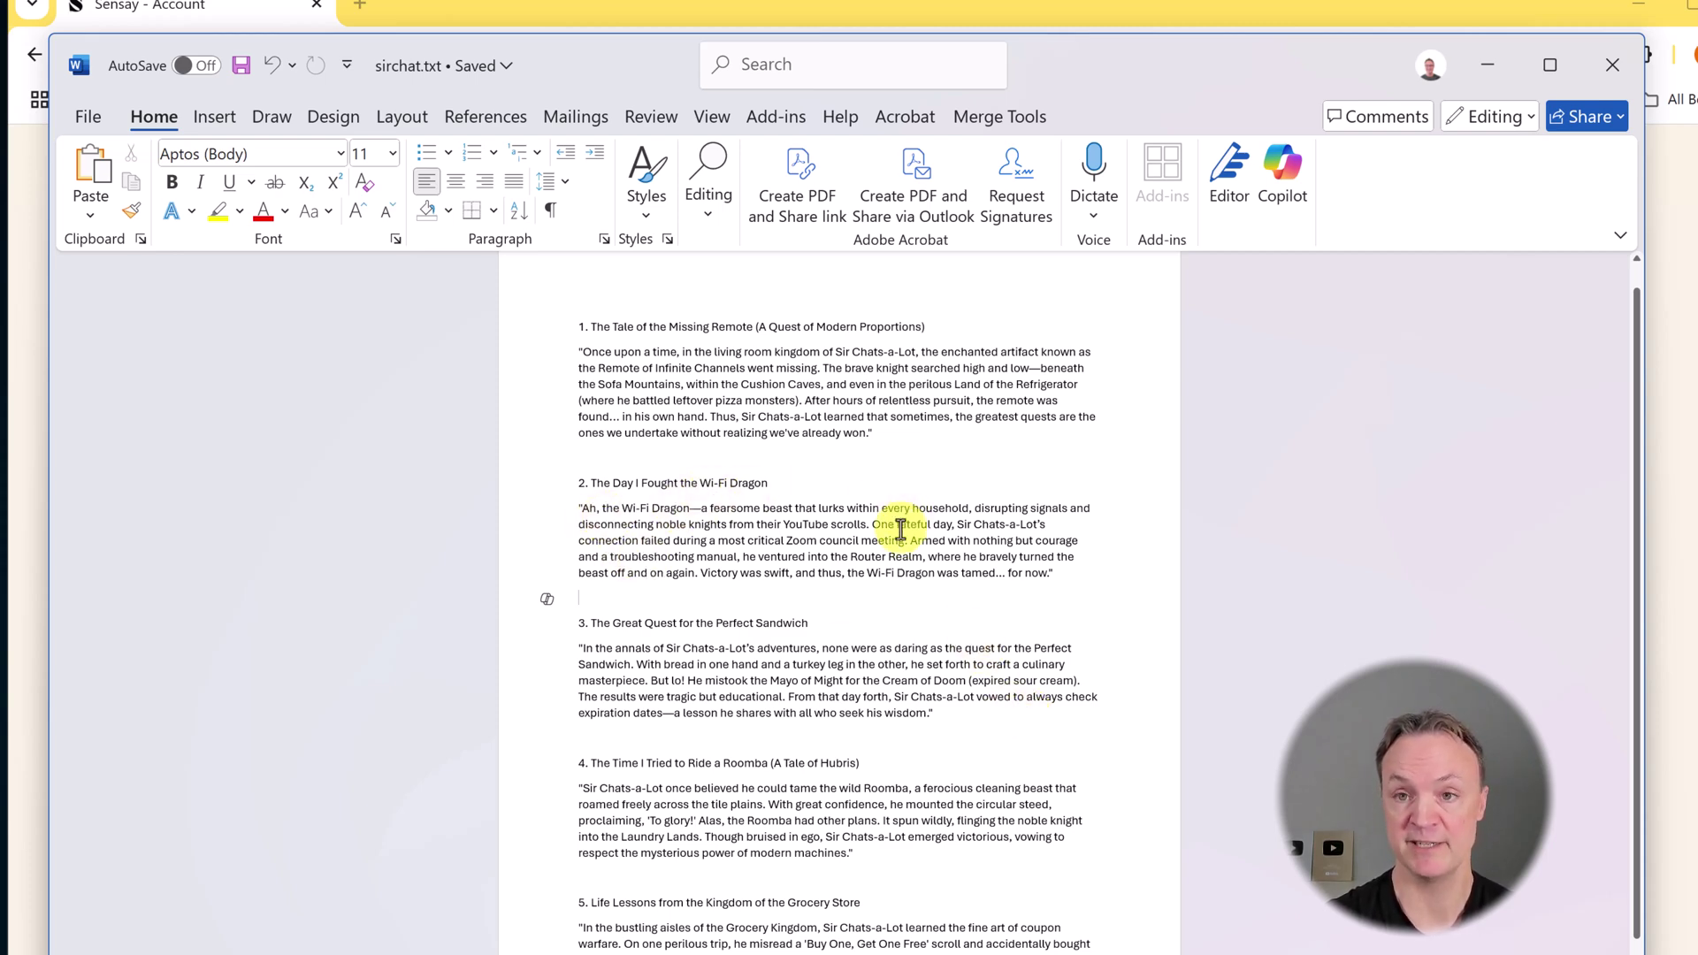
scroll(897, 533, "down", 1)
scroll(896, 533, "down", 1)
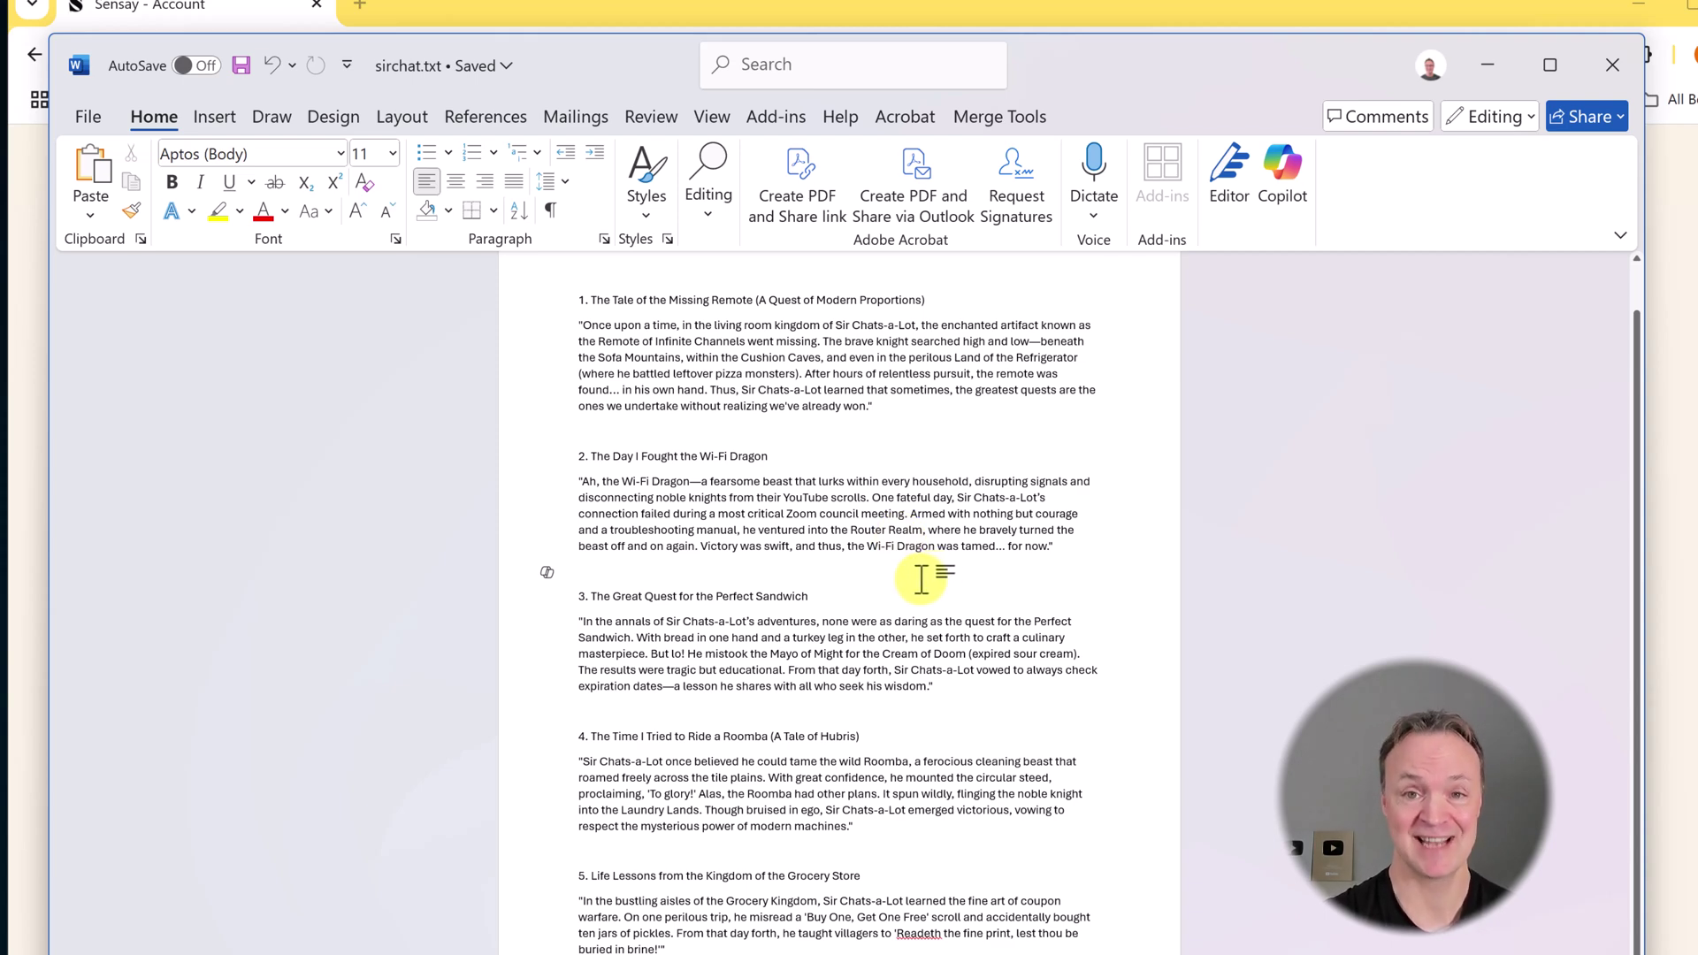
left_click(1486, 78)
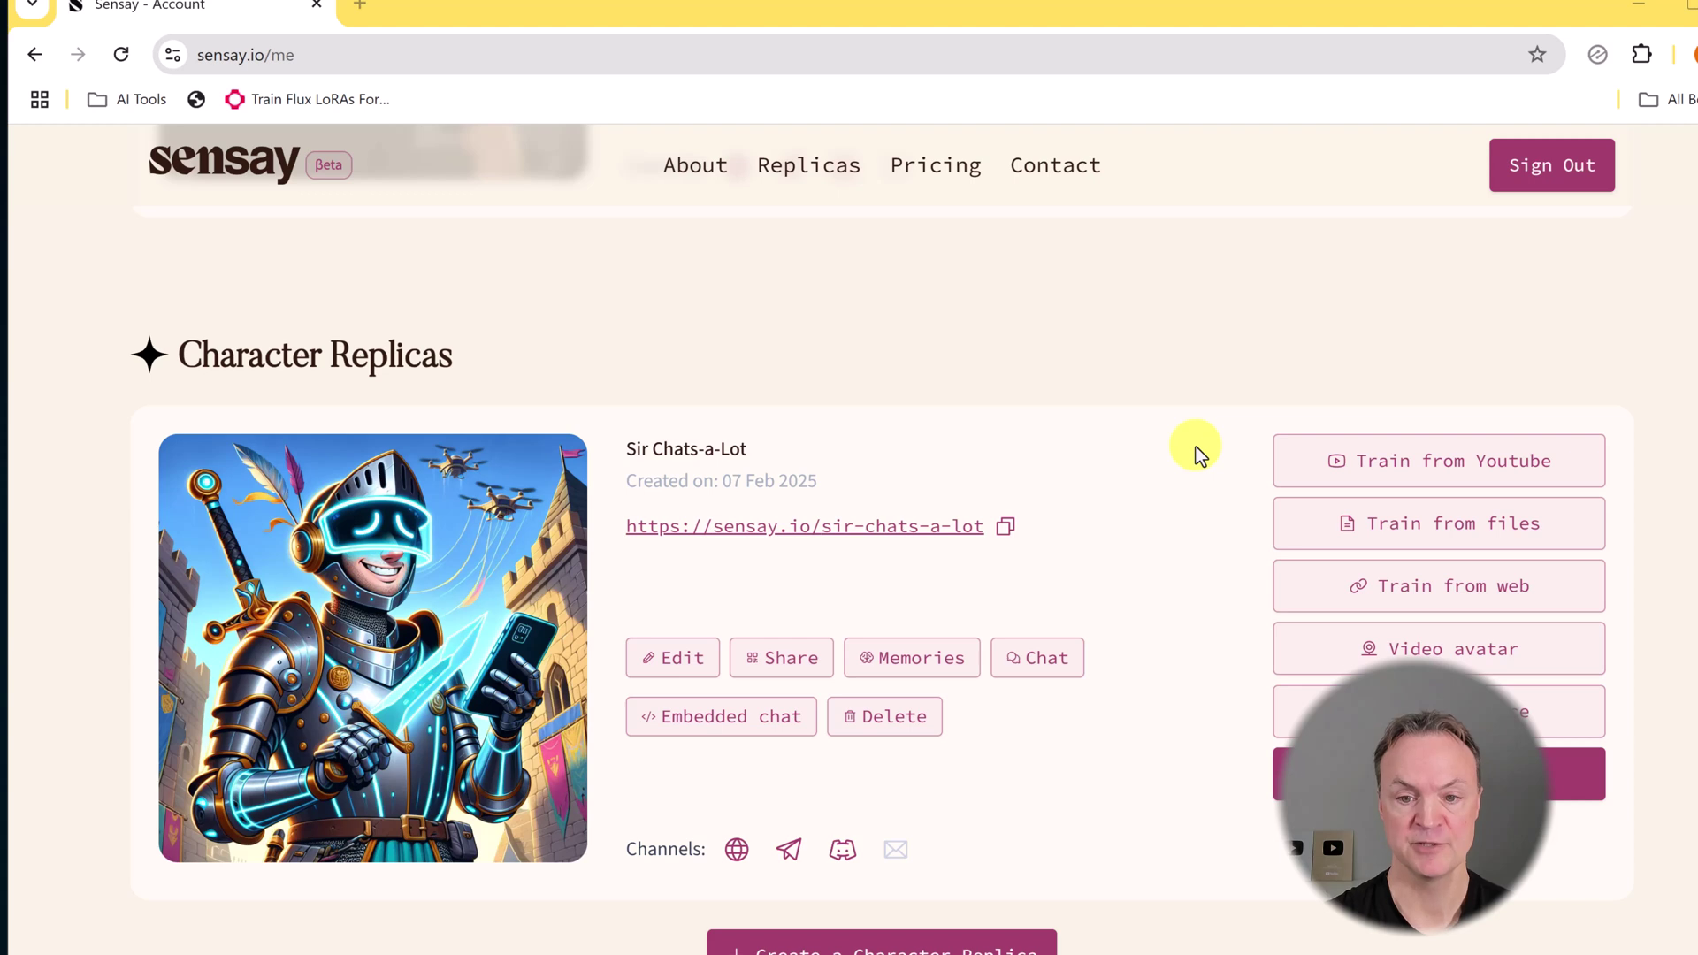
left_click(1393, 538)
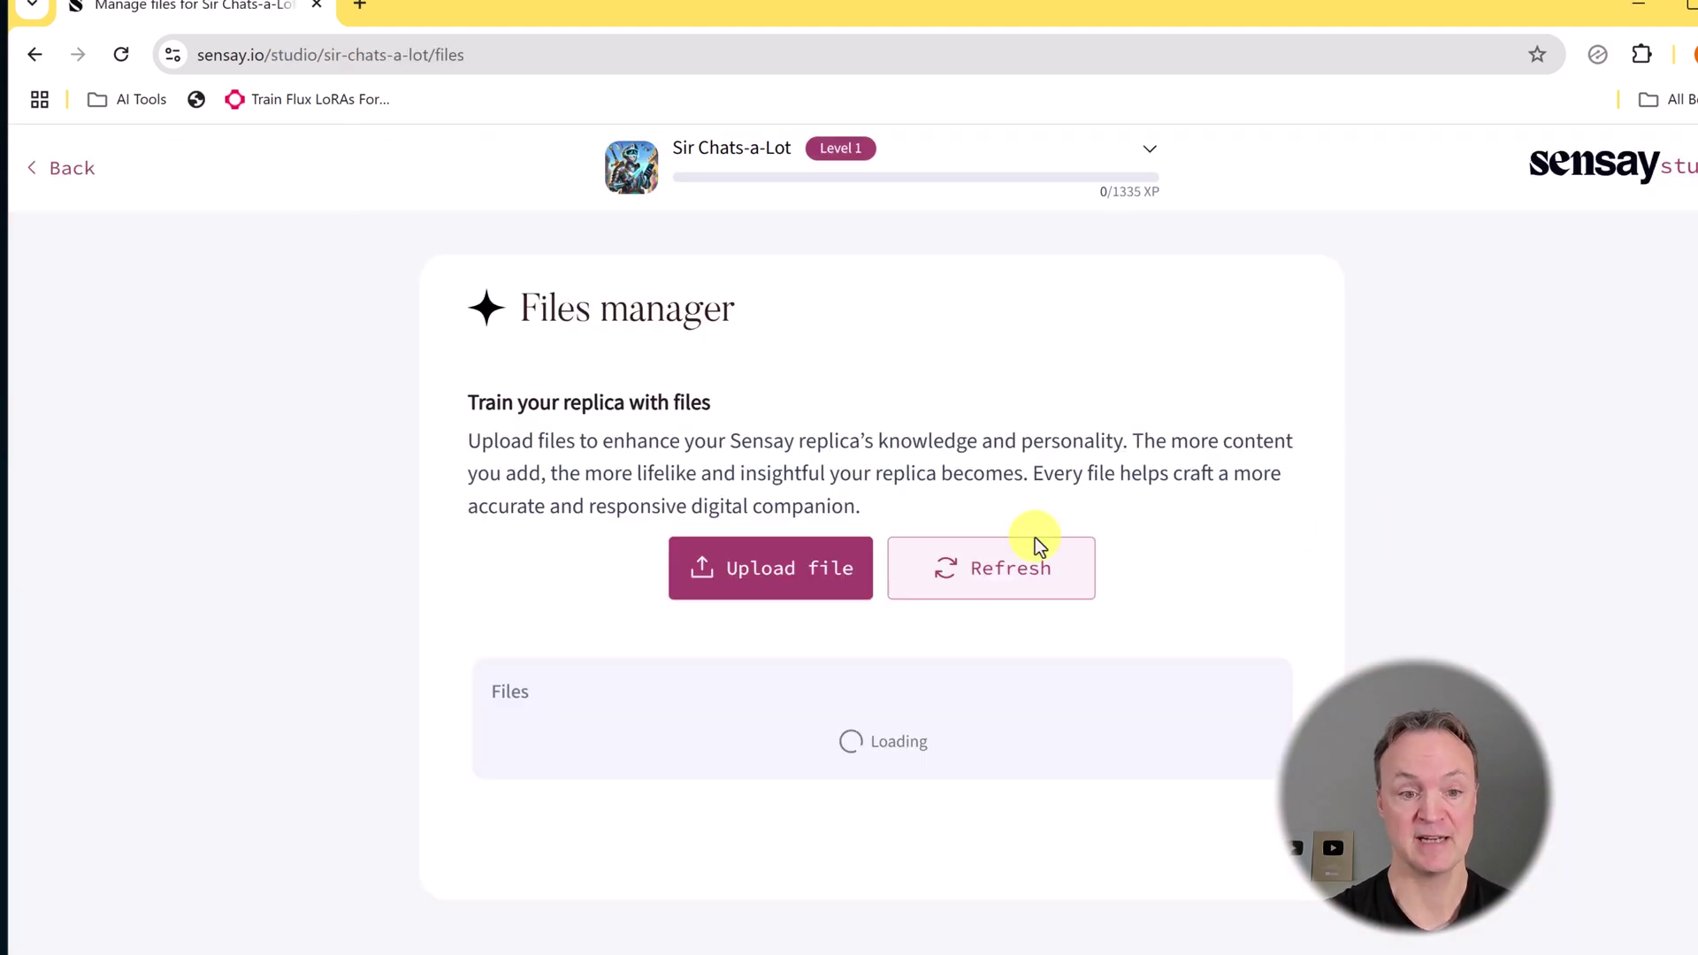
left_click(833, 579)
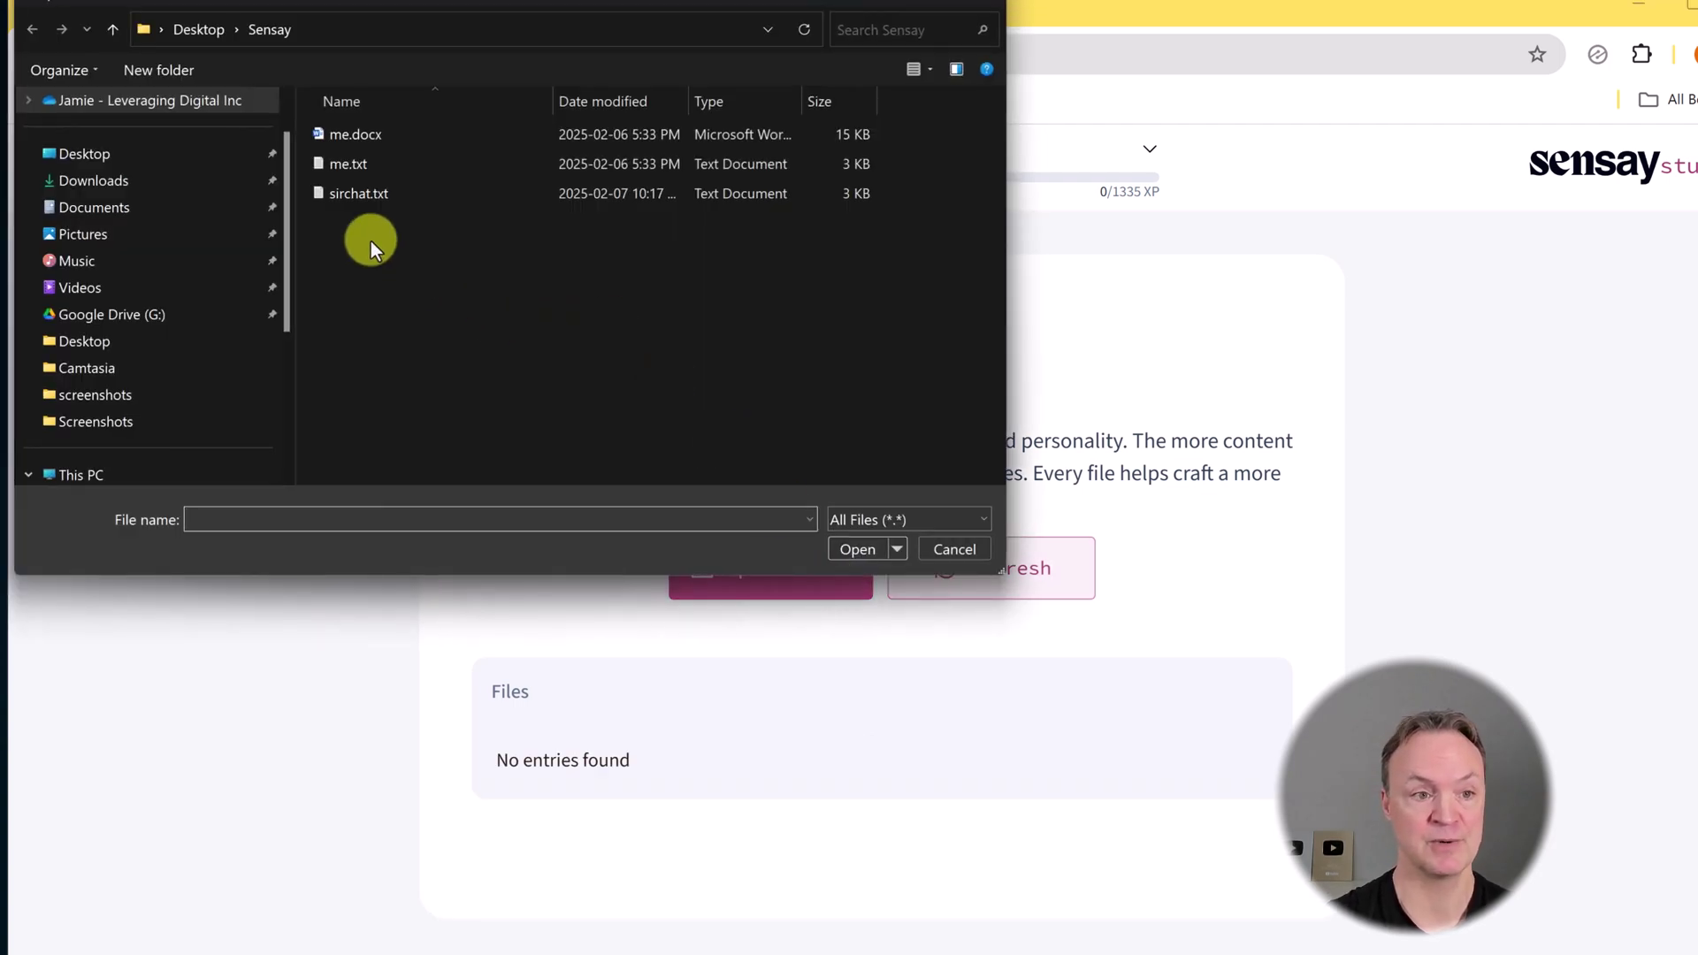
left_click(357, 195)
left_click(856, 549)
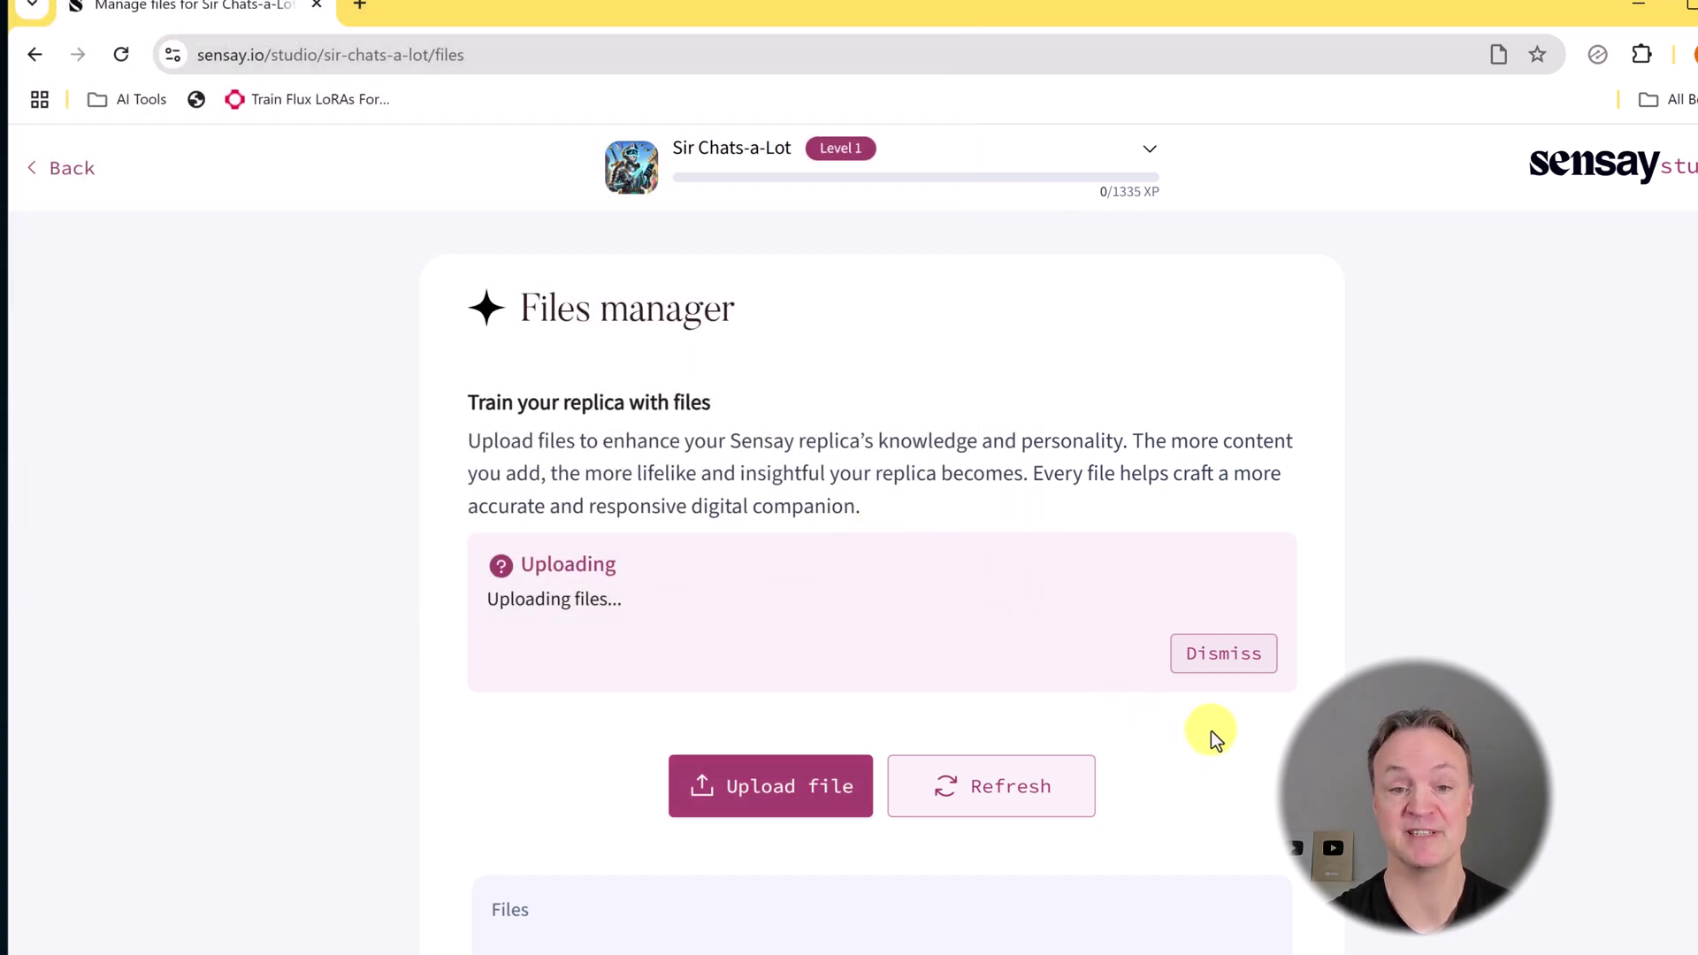
scroll(1146, 750, "down", 1)
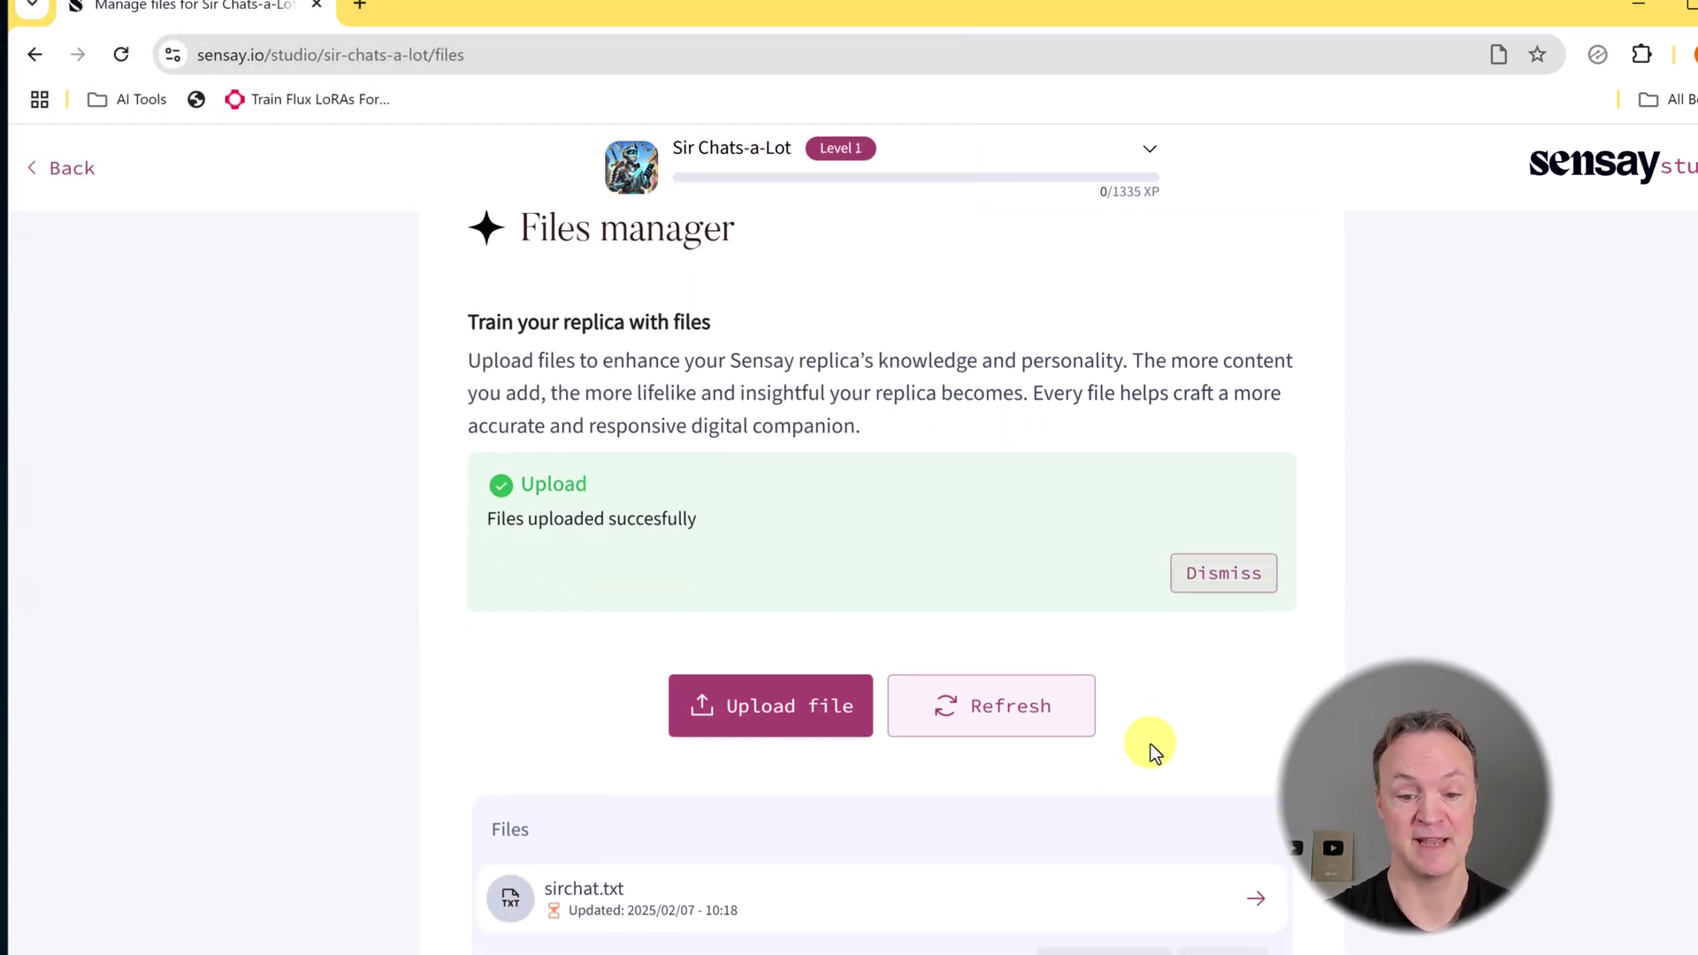
scroll(1015, 801, "down", 2)
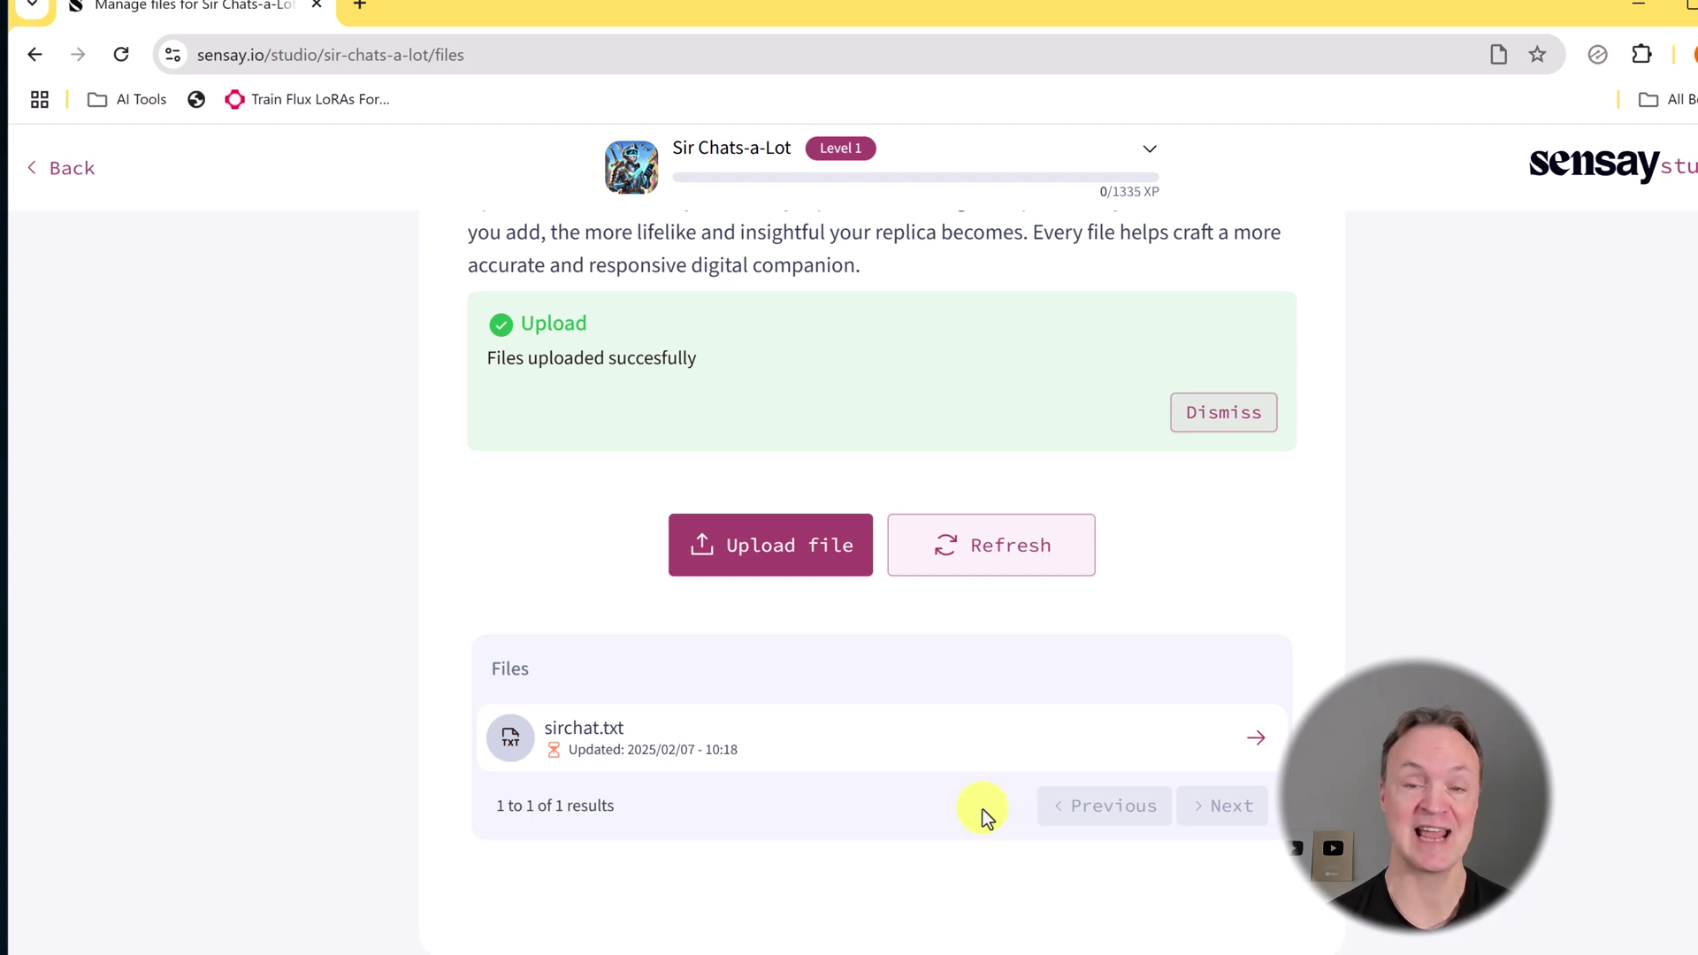
Check the details of the uploaded sirchat.txt file, and open a chat with Sir Chats-a-Lot from the dashboard's character replicas.
left_click(1040, 754)
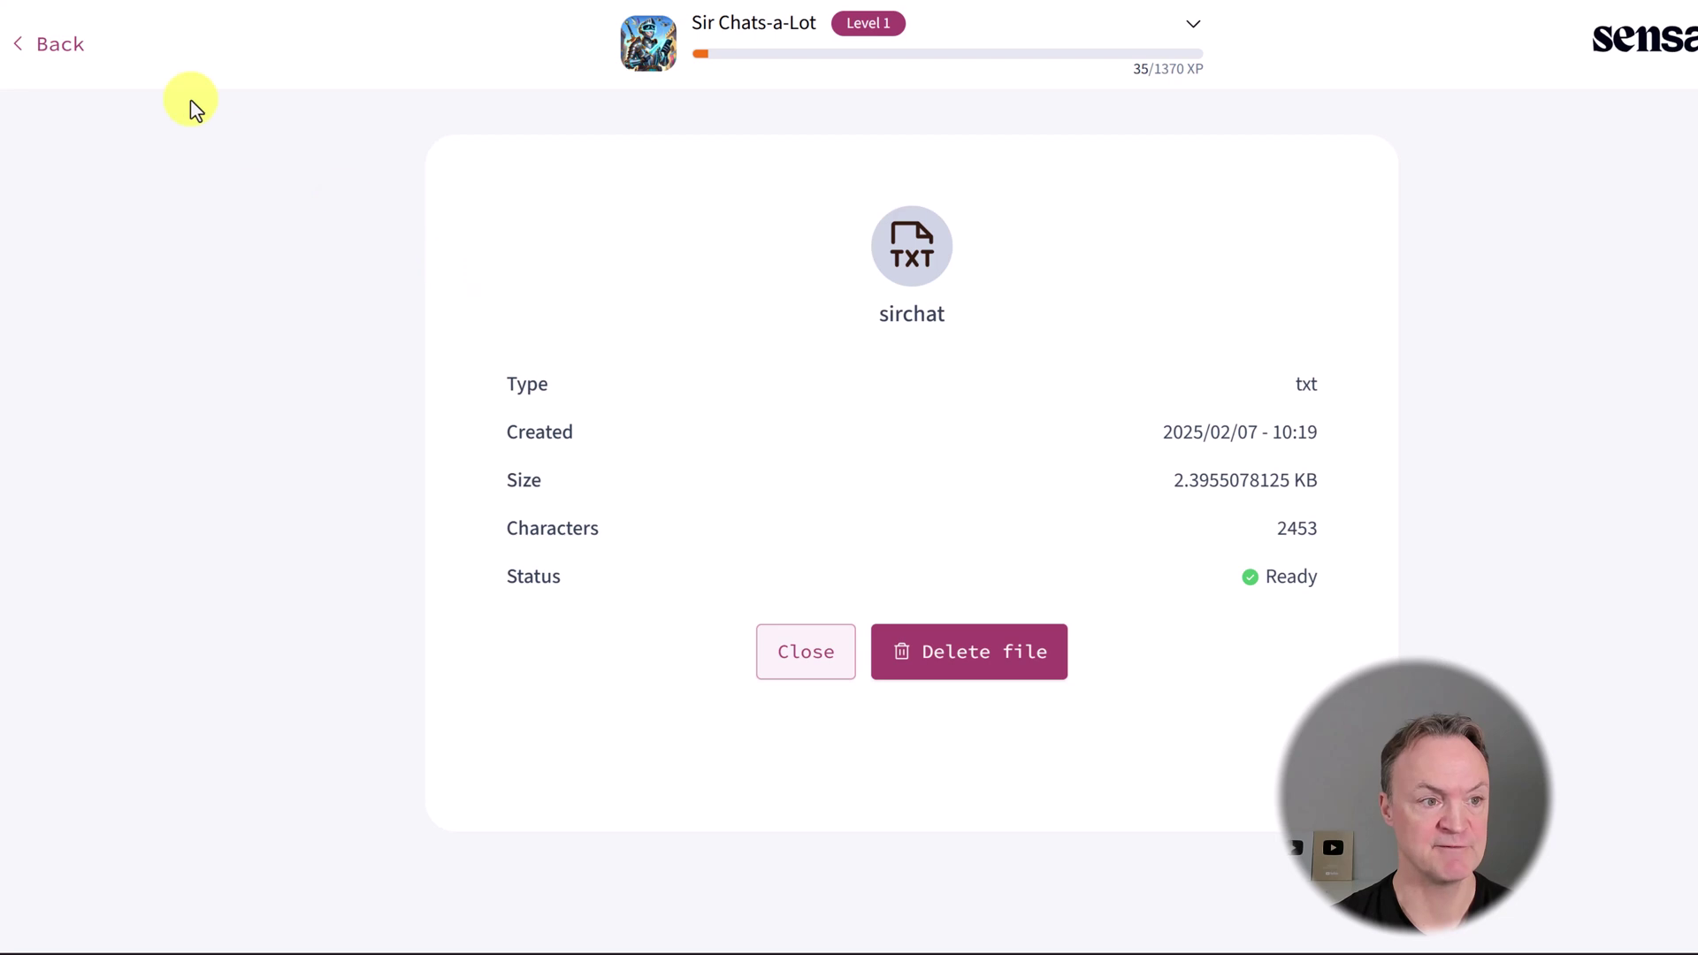
left_click(29, 57)
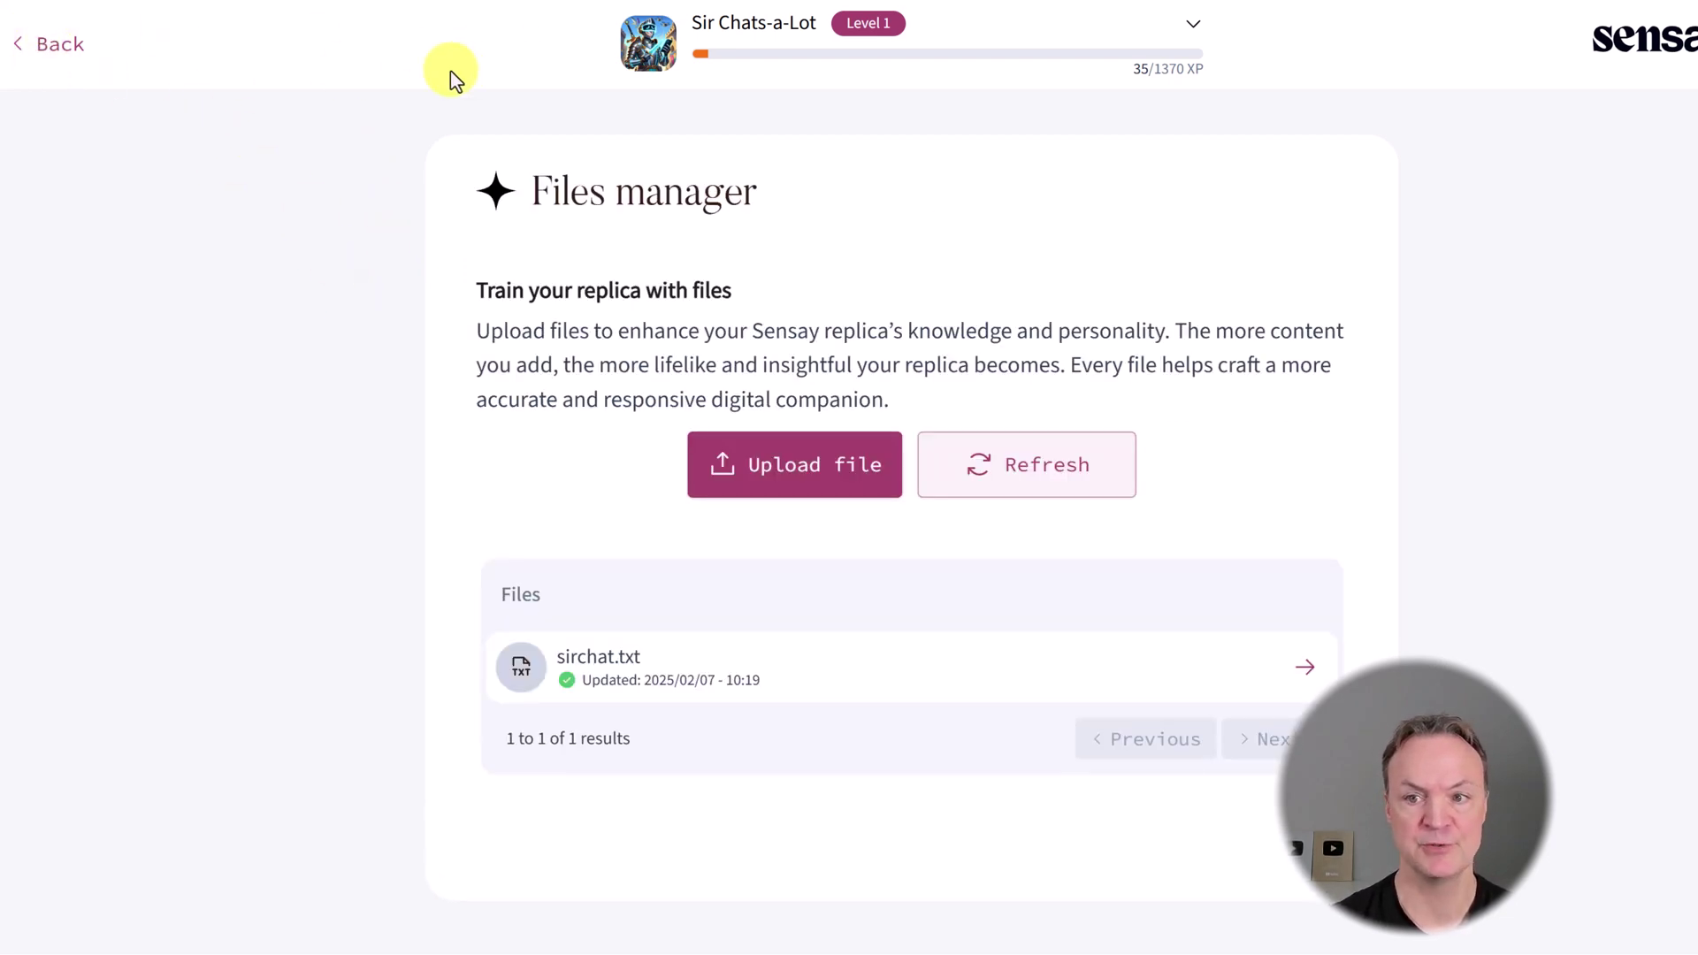
left_click(29, 53)
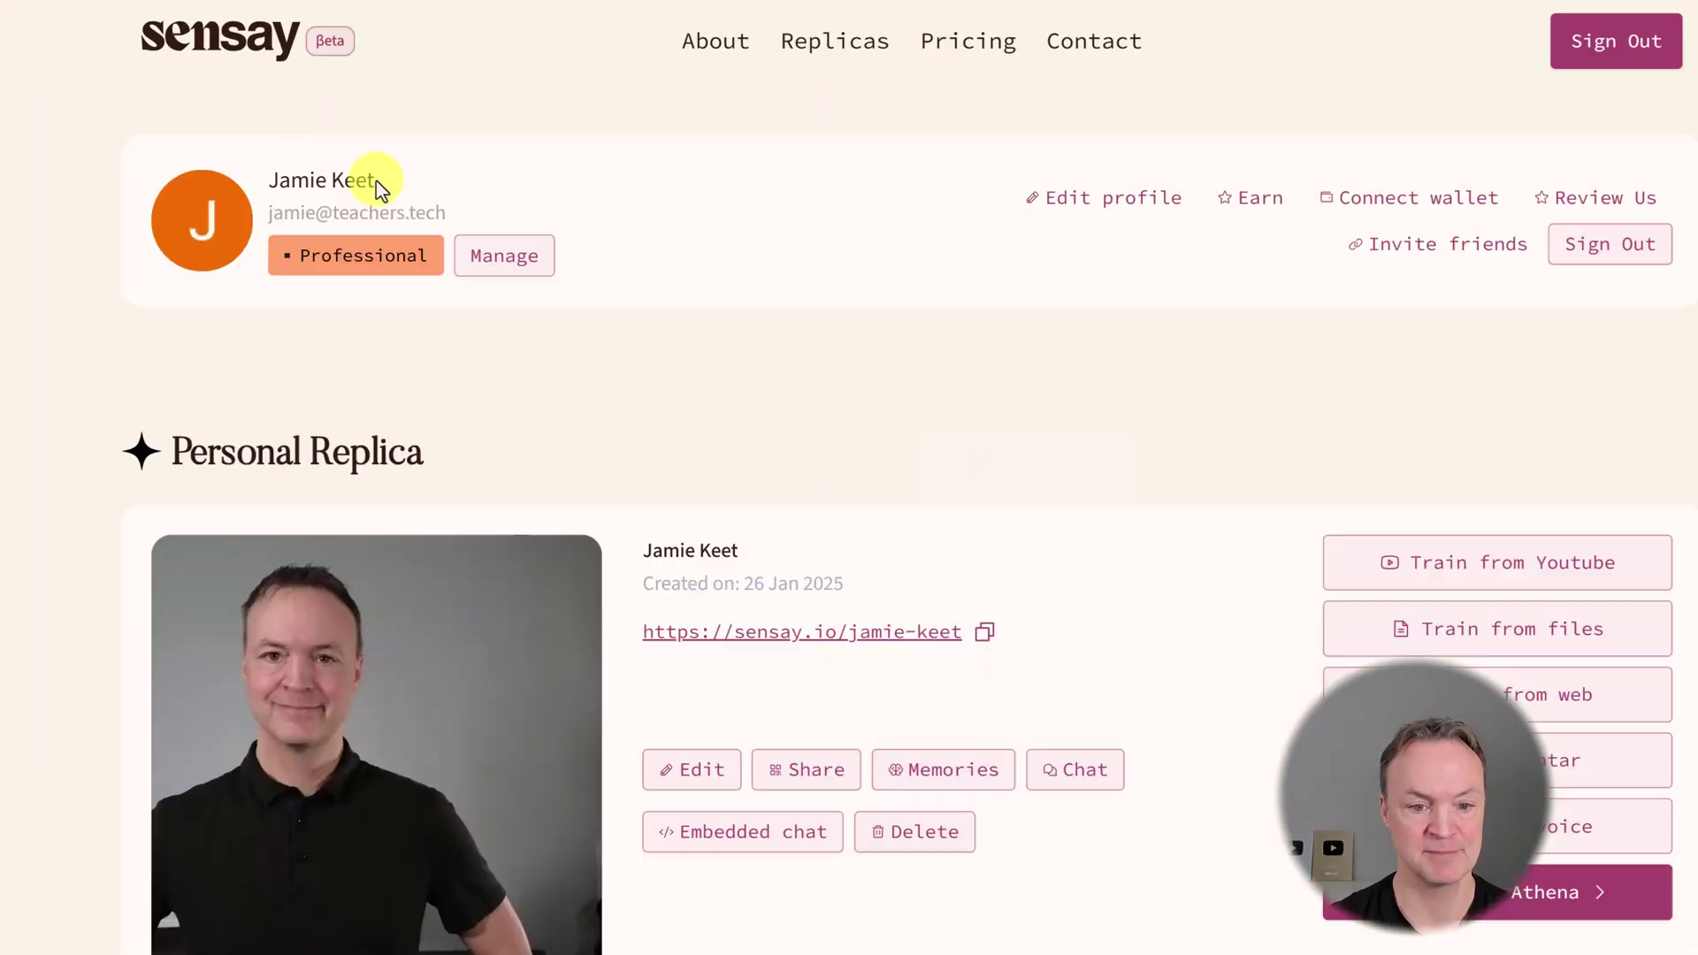
scroll(718, 444, "down", 10)
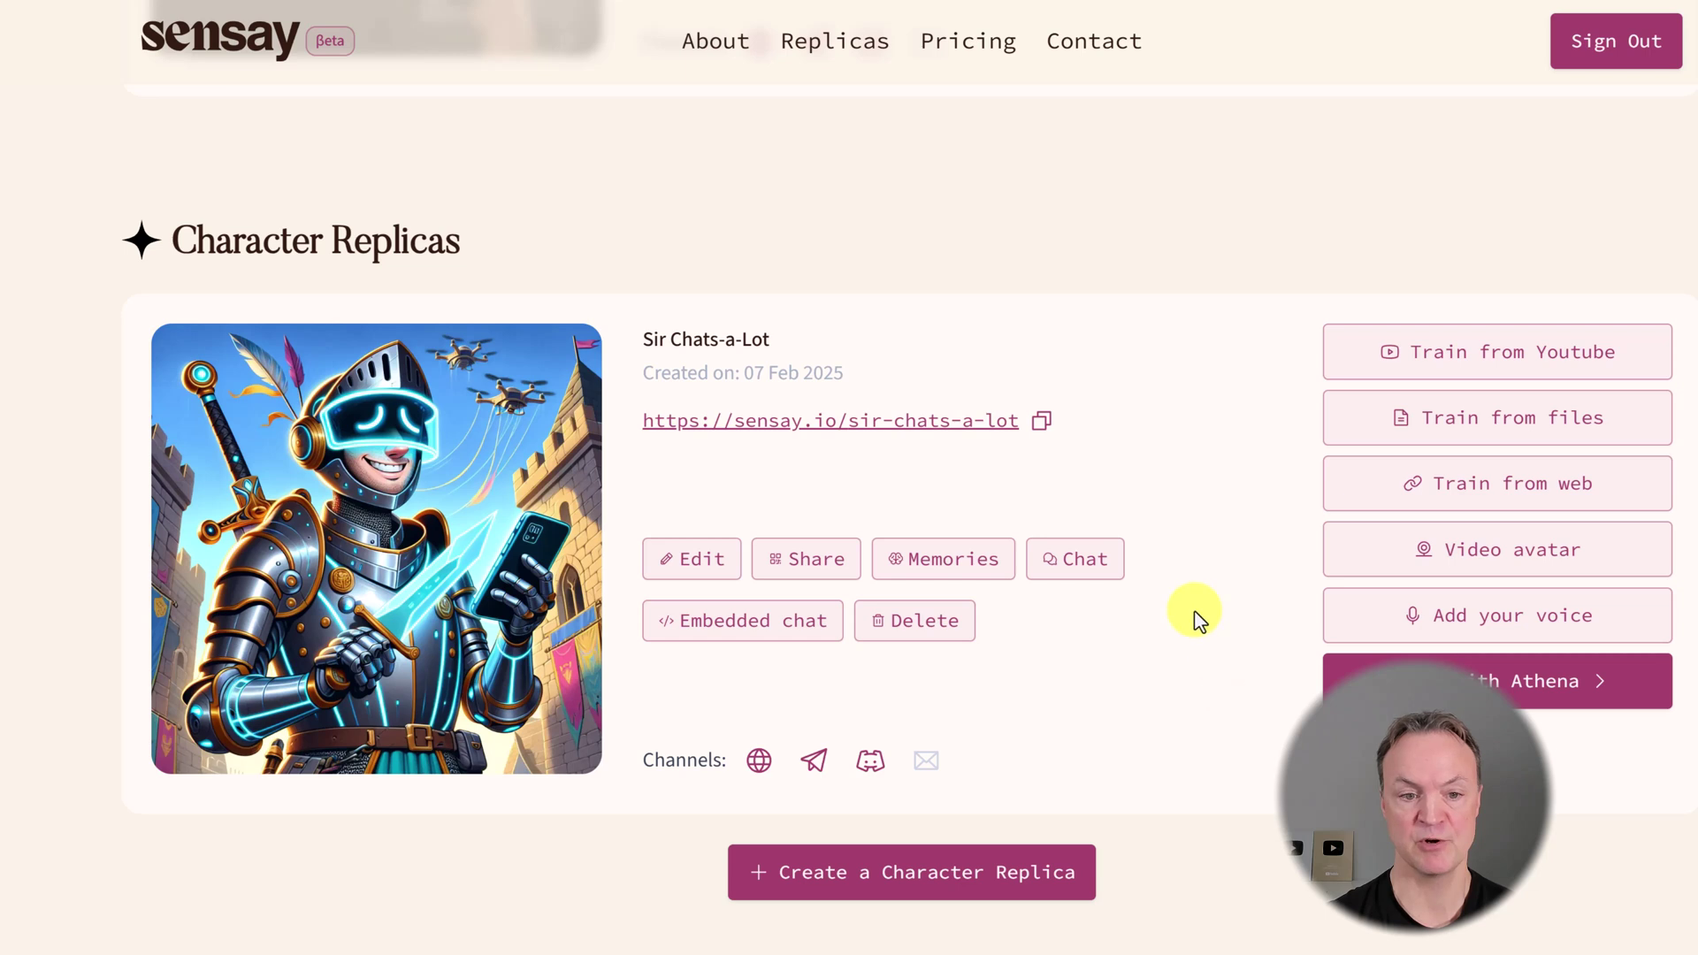
left_click(856, 435)
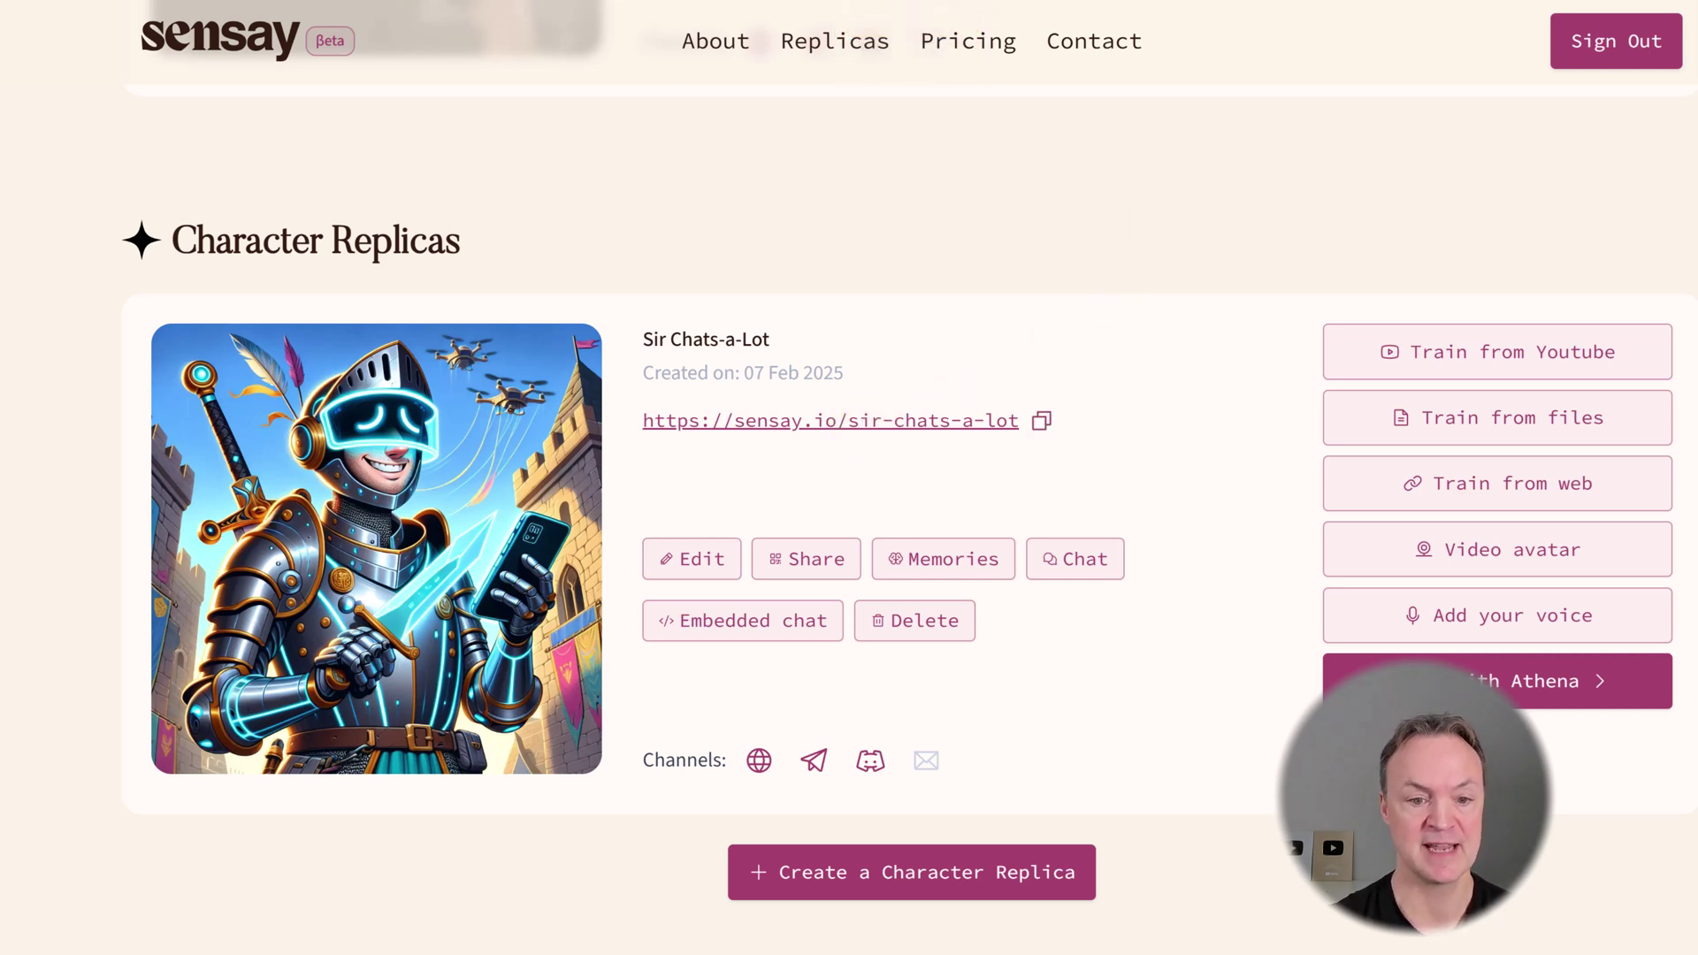
left_click(1082, 573)
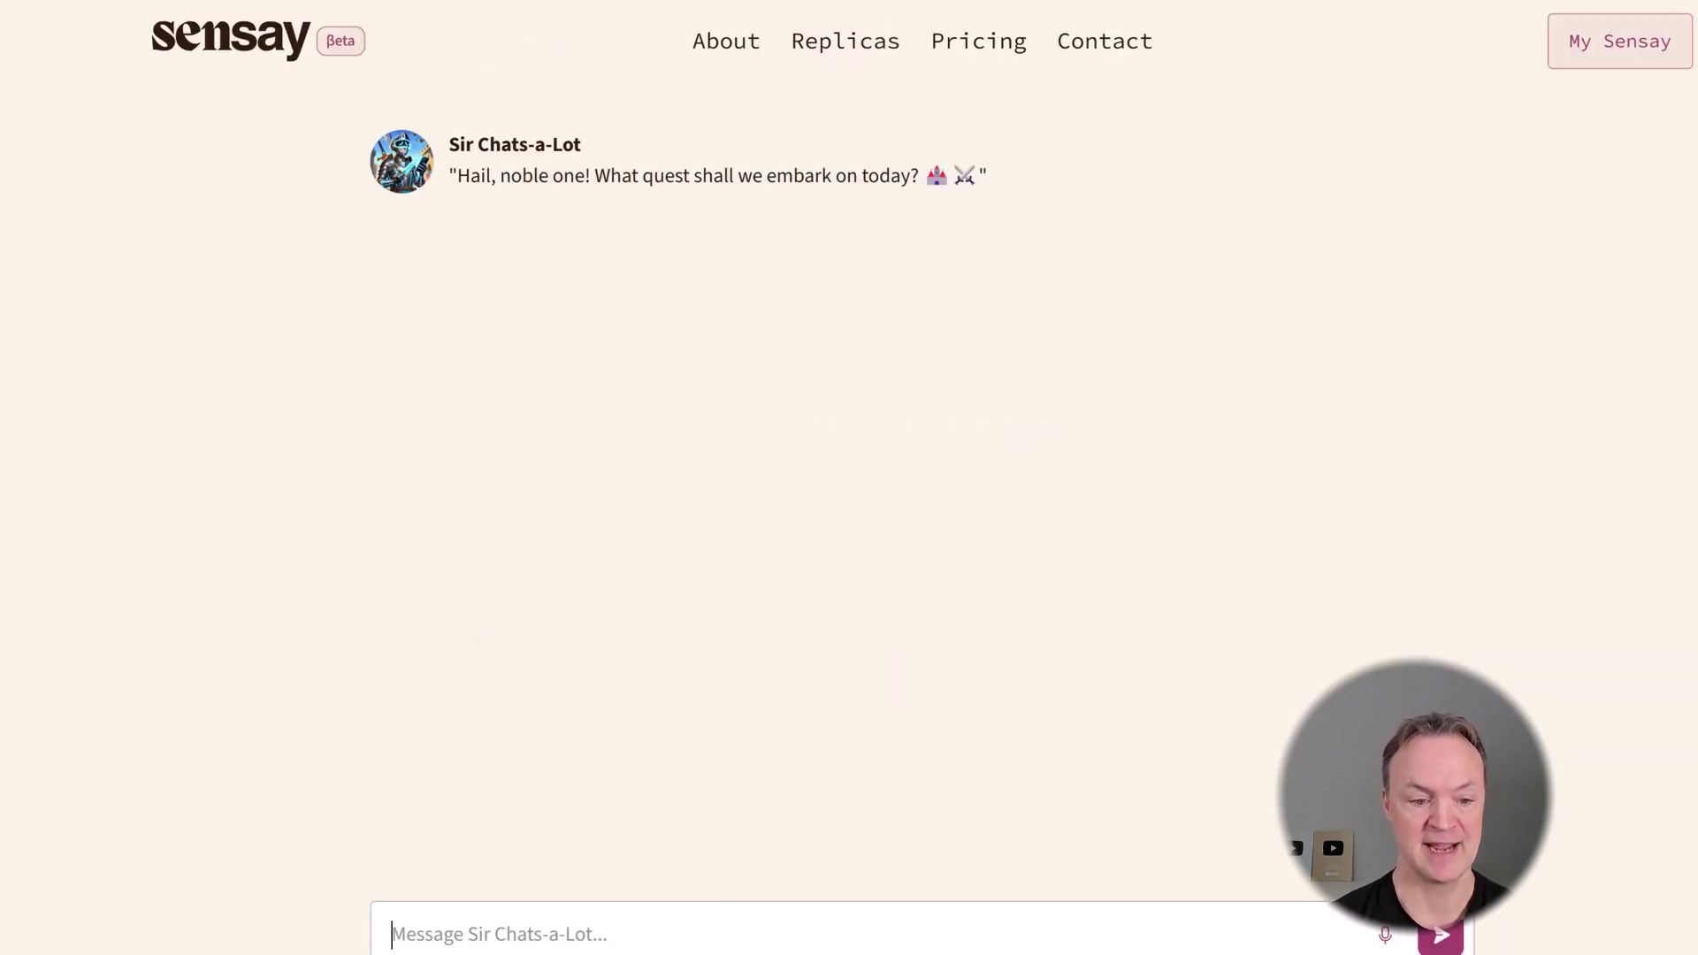
Send Sir Chats-a-Lot the message "tell me a story".
type("tell")
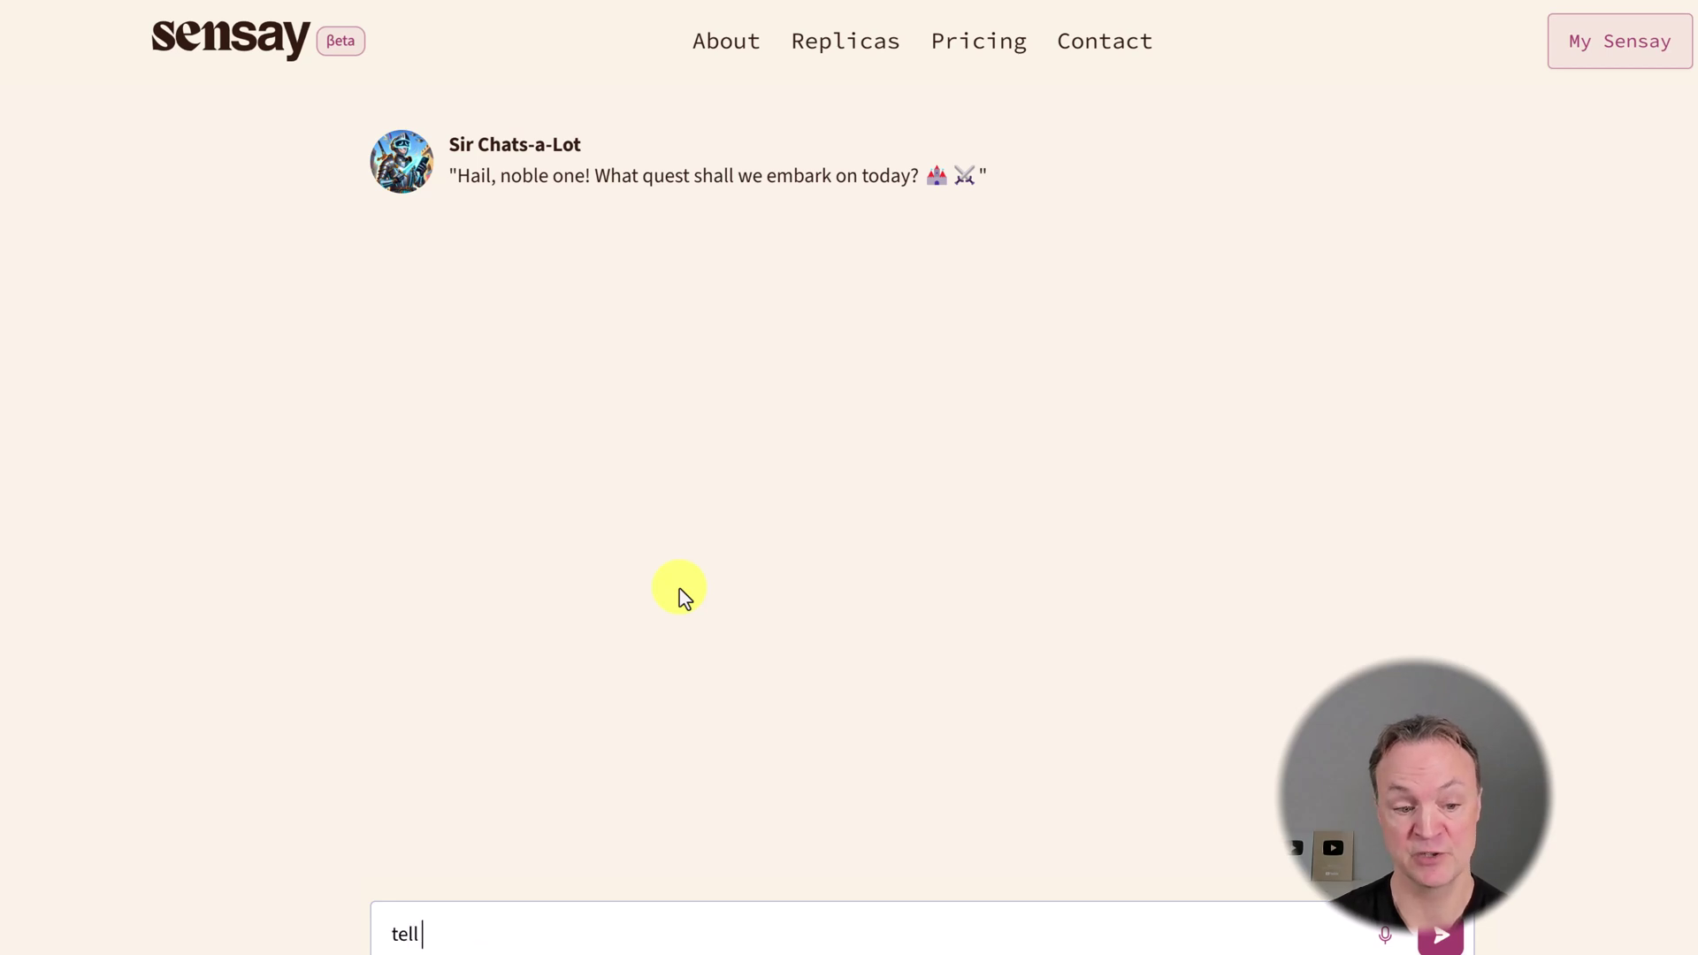
type(" story")
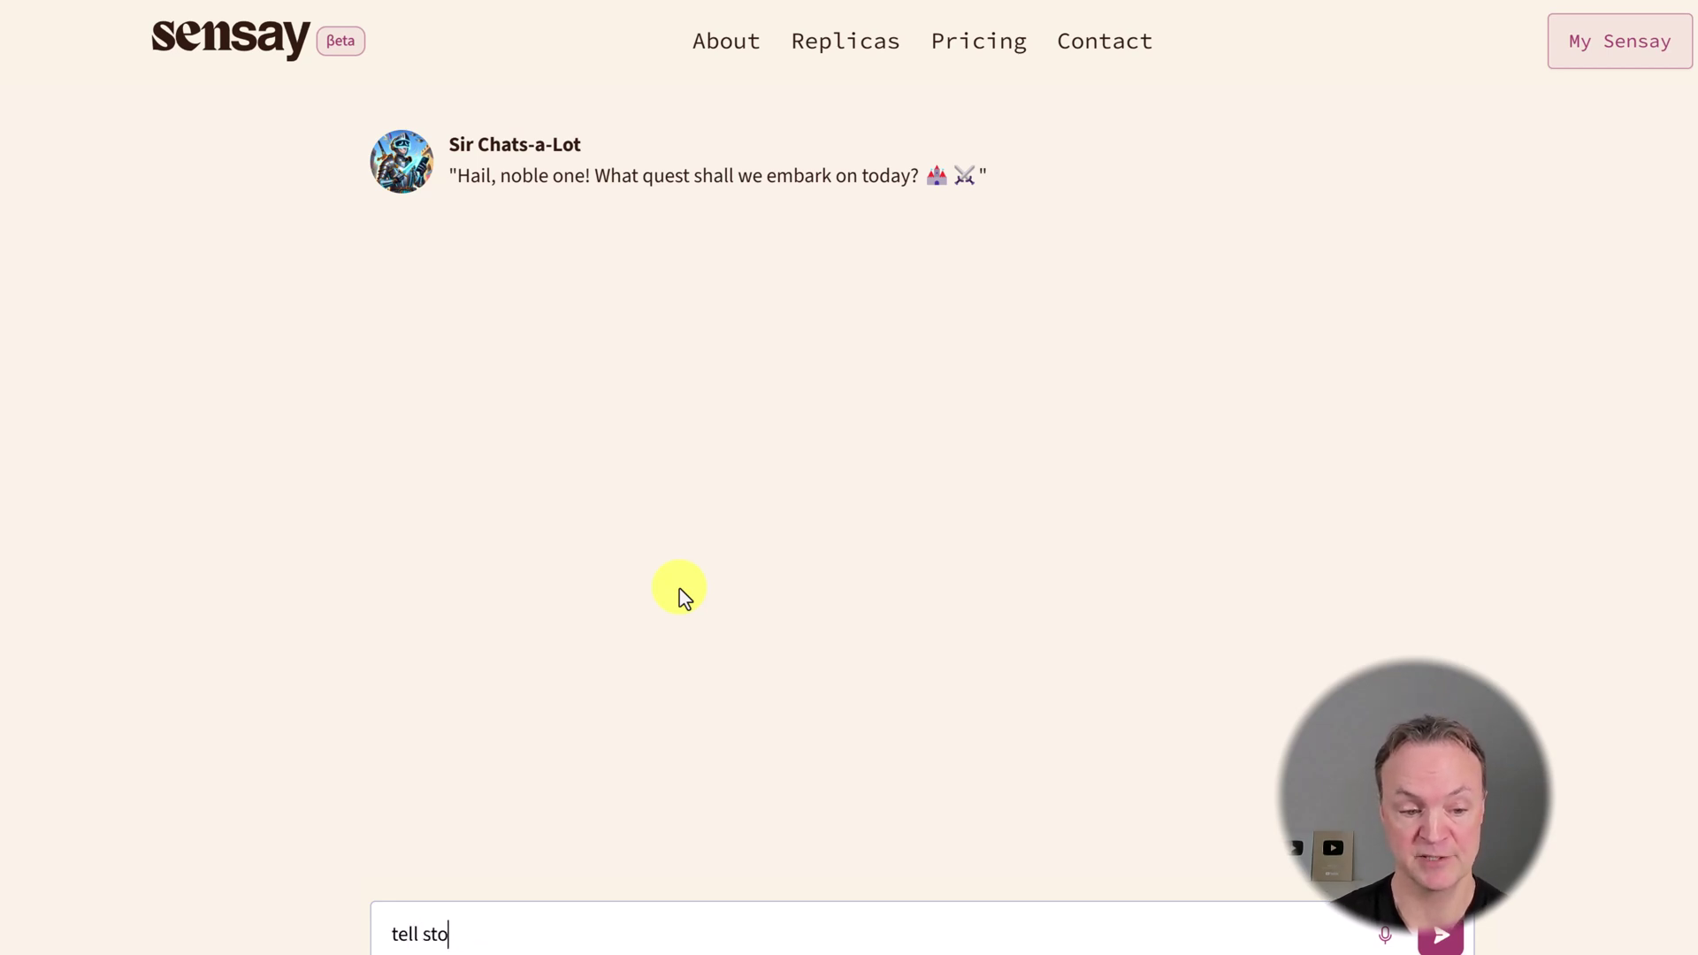
key("BackSpace")
key("BackSpace")
type("me a story")
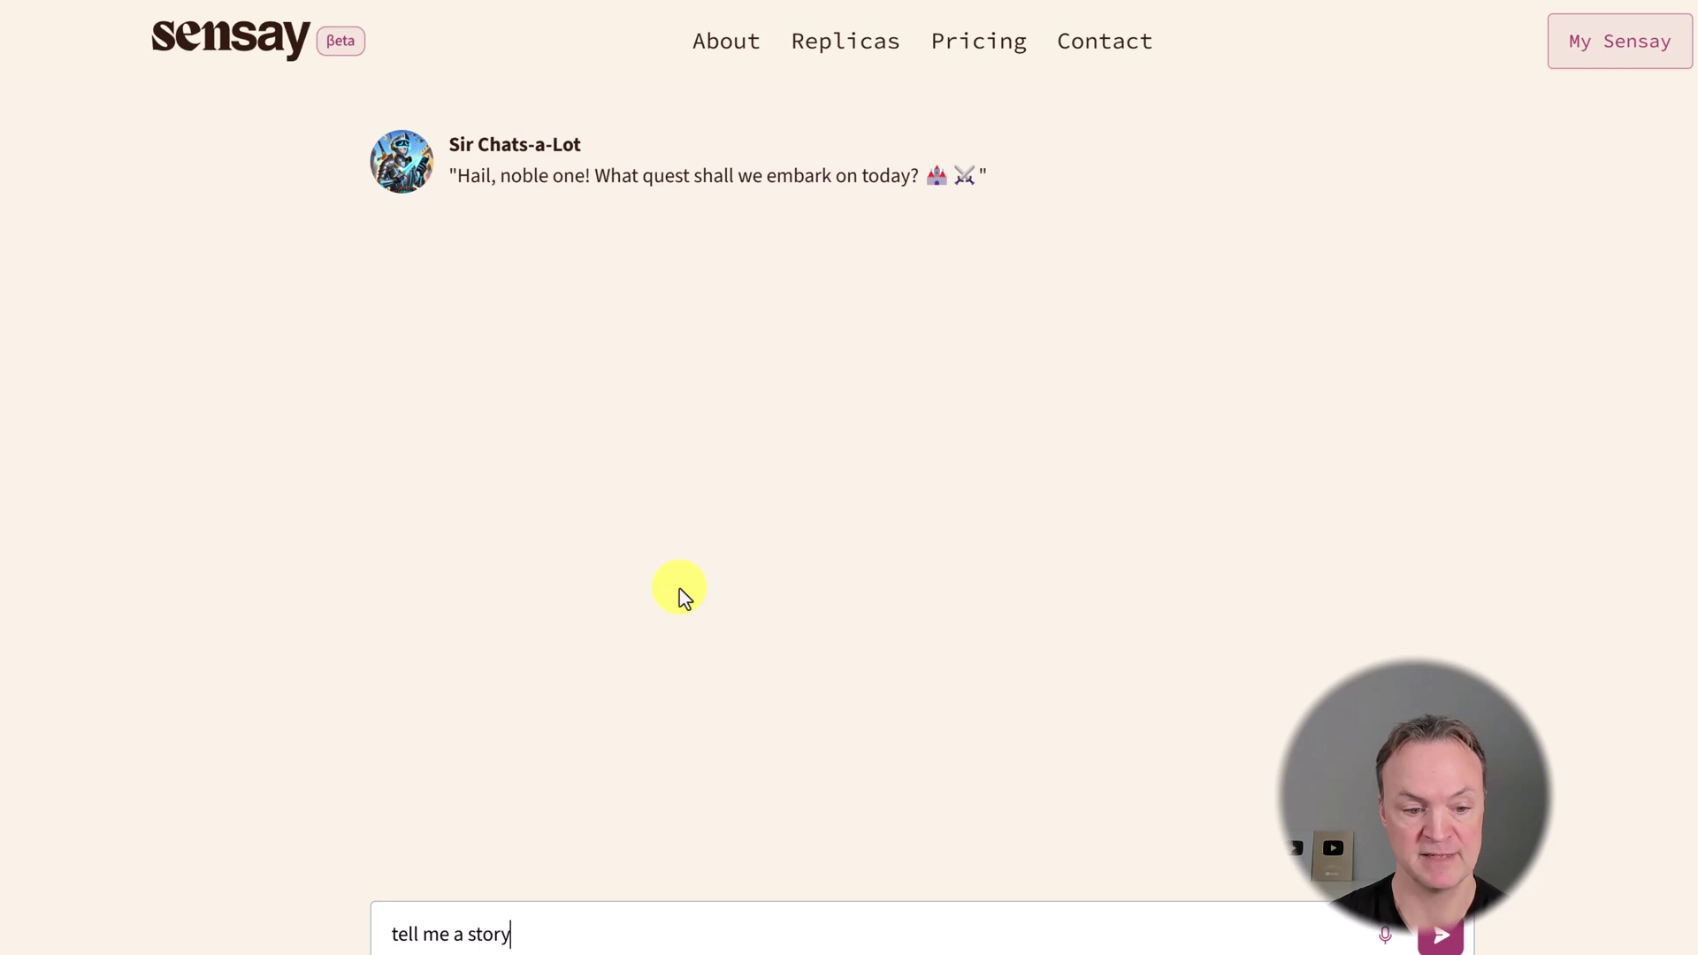
key("Return")
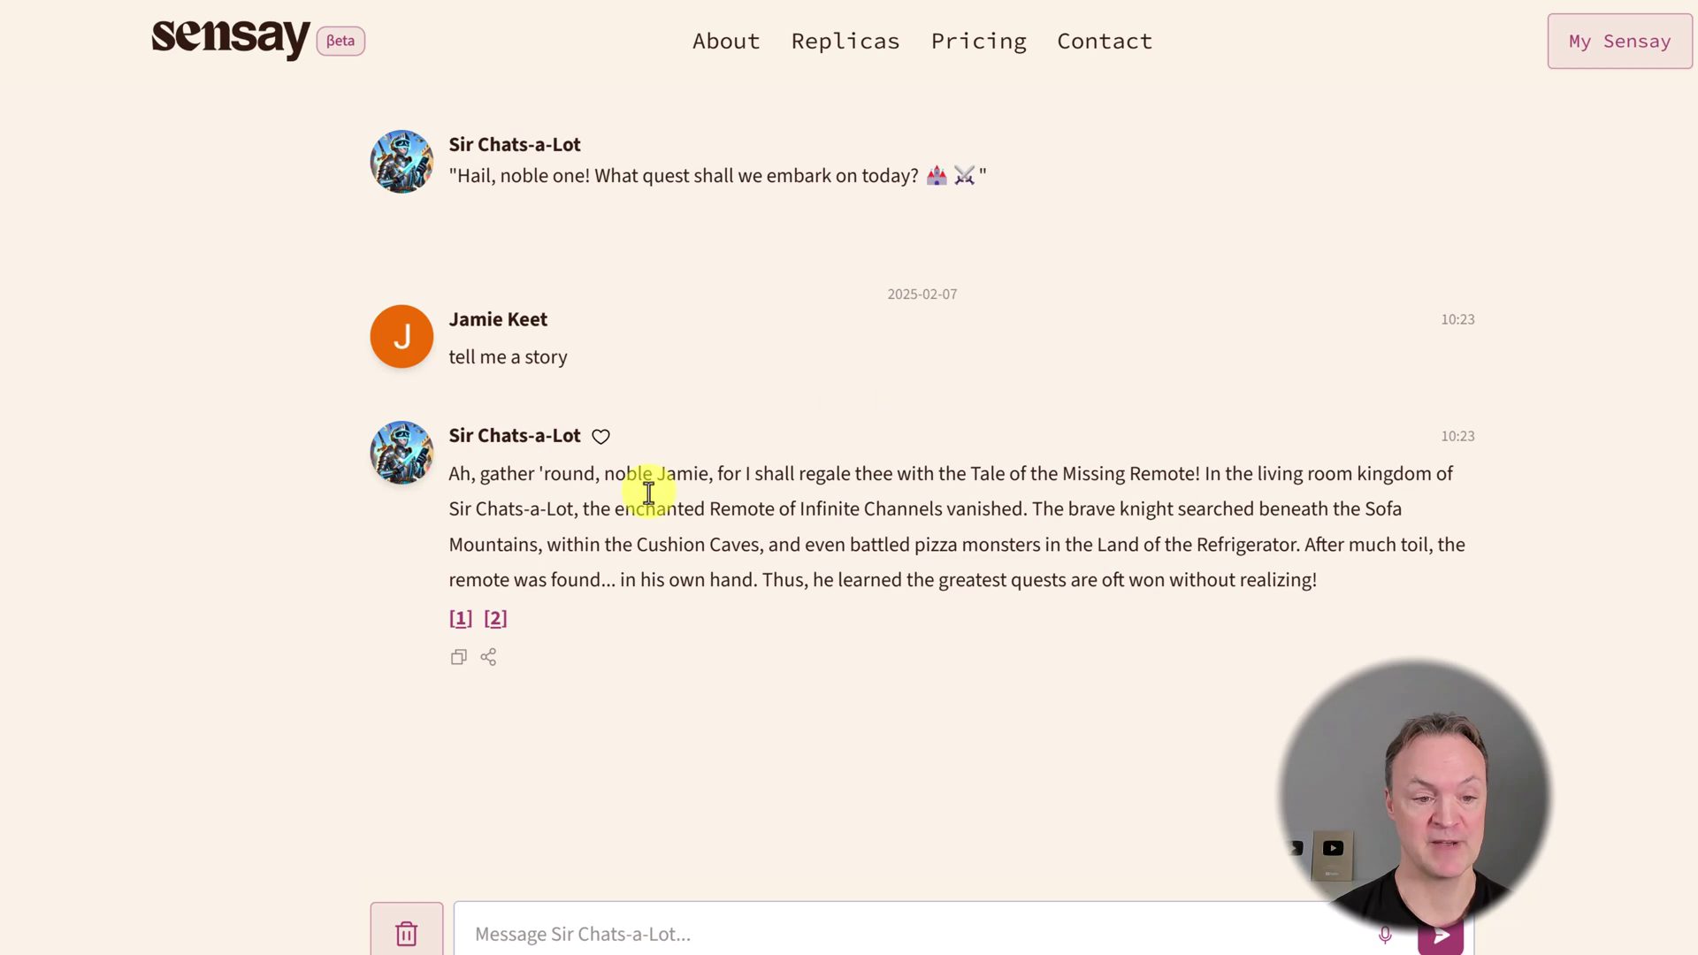
Check both source citations under Sir Chats-a-Lot's story, and dismiss the source preview.
left_click(460, 619)
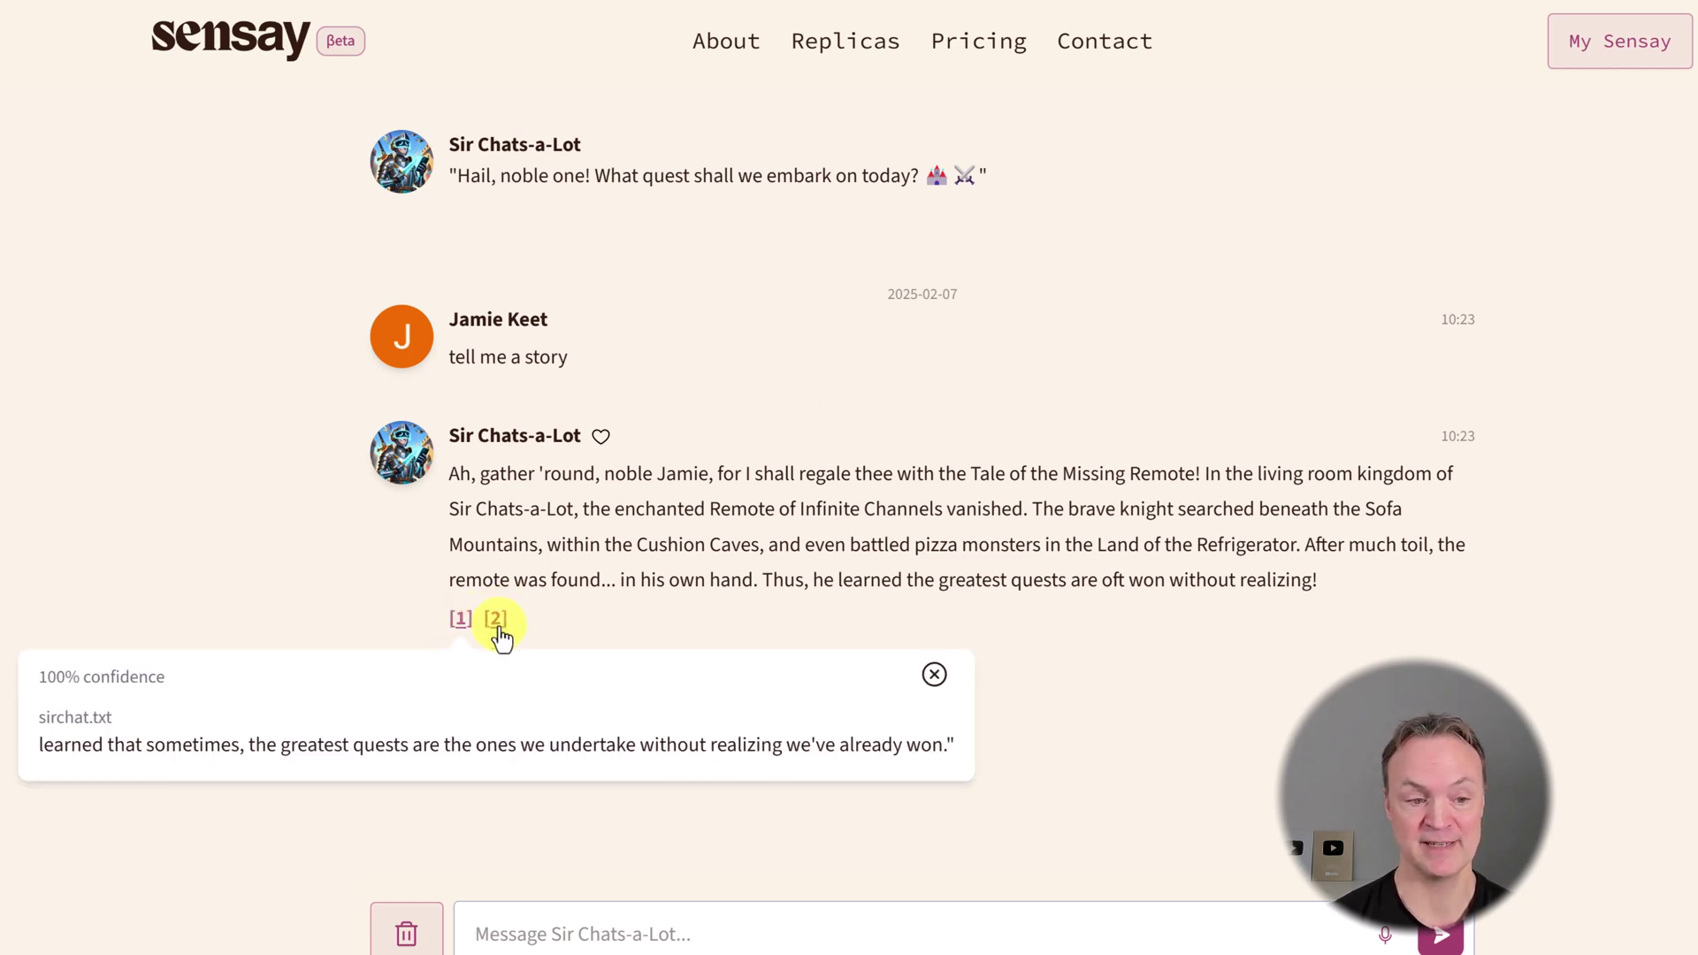
left_click(494, 622)
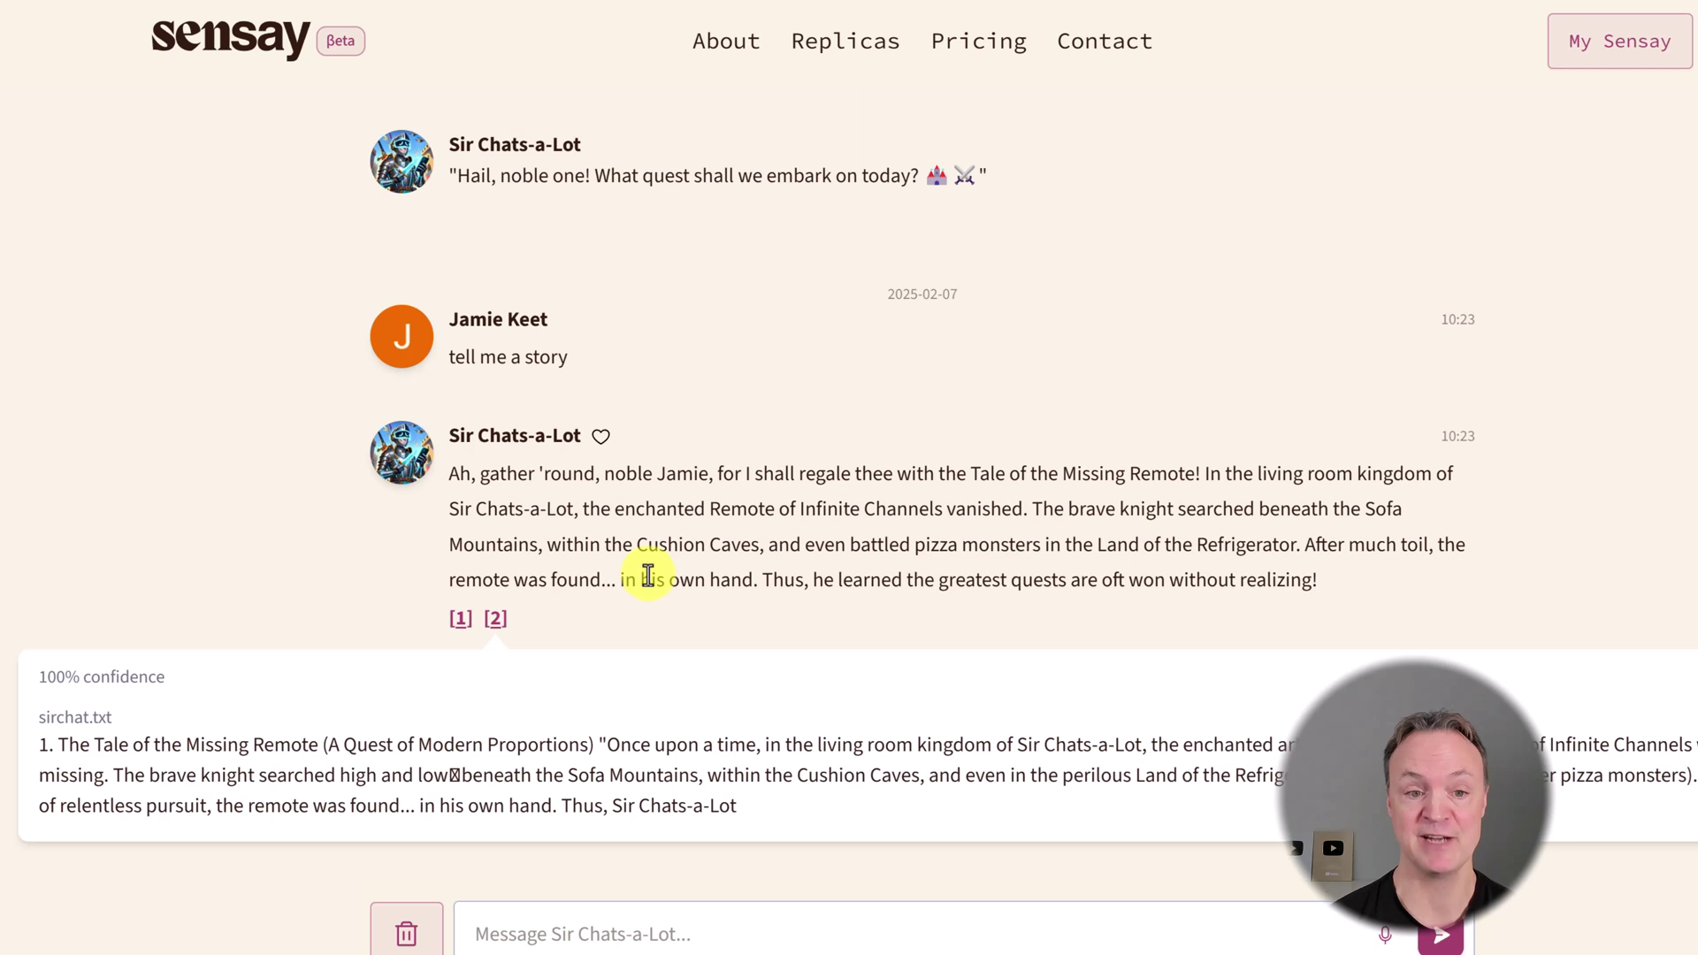
left_click(305, 543)
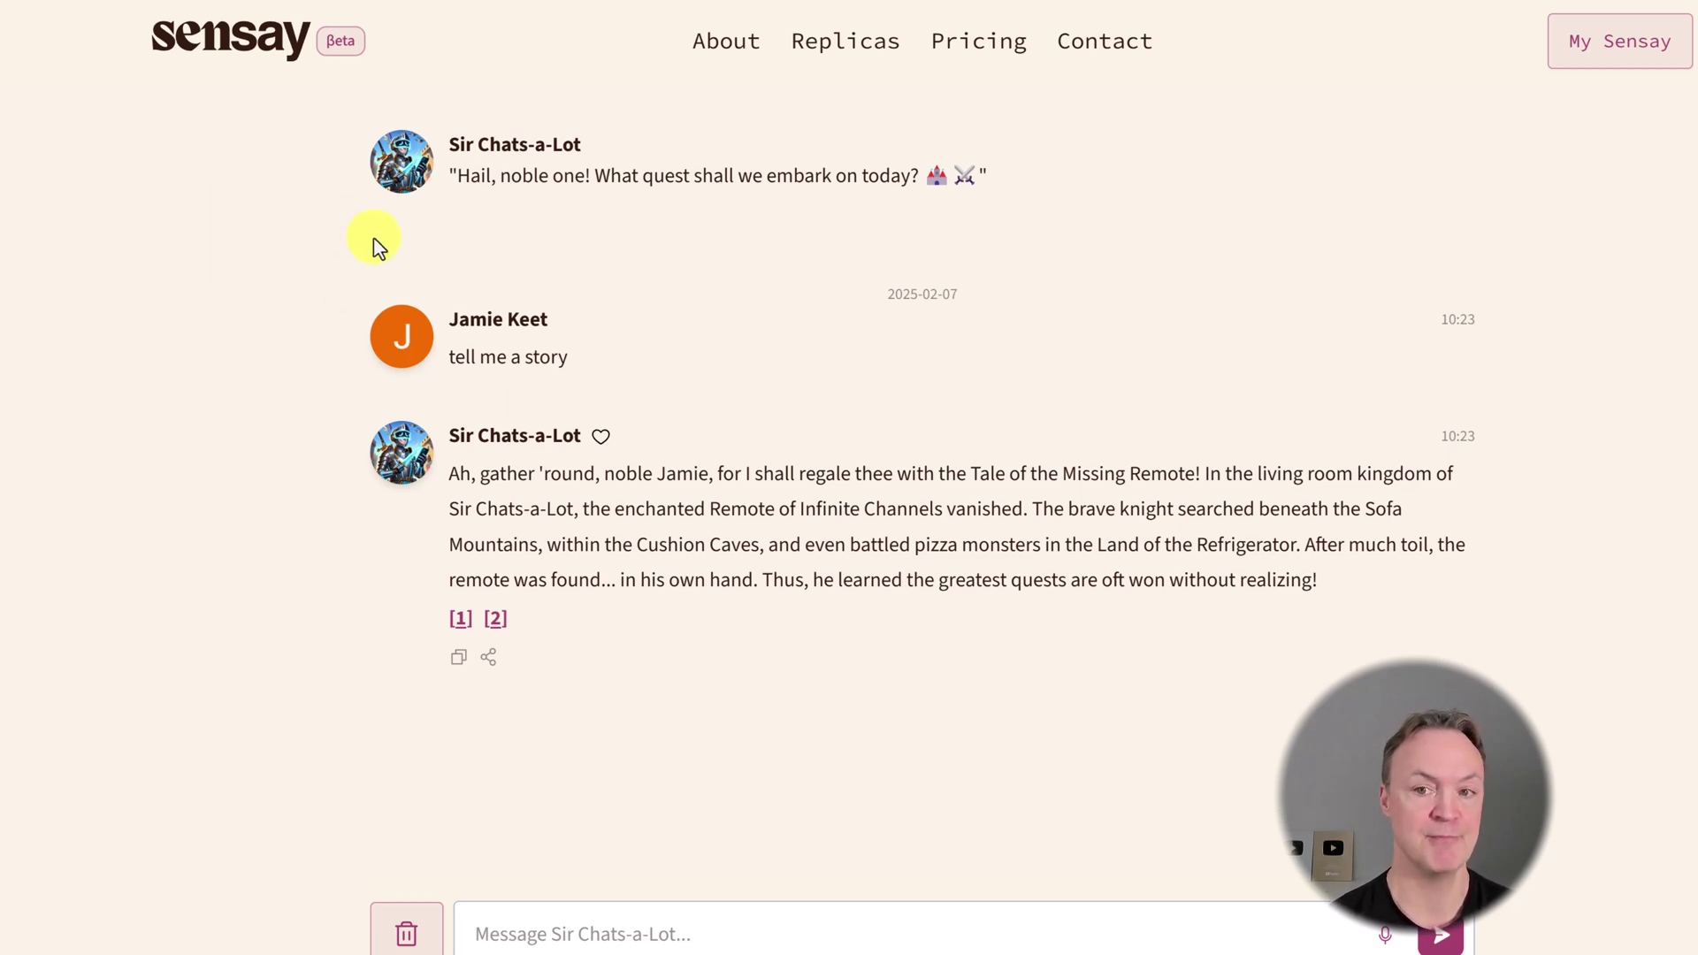
Review the personal replica's YouTube training page with its linked videos from the dashboard, and return to the dashboard.
left_click(1620, 46)
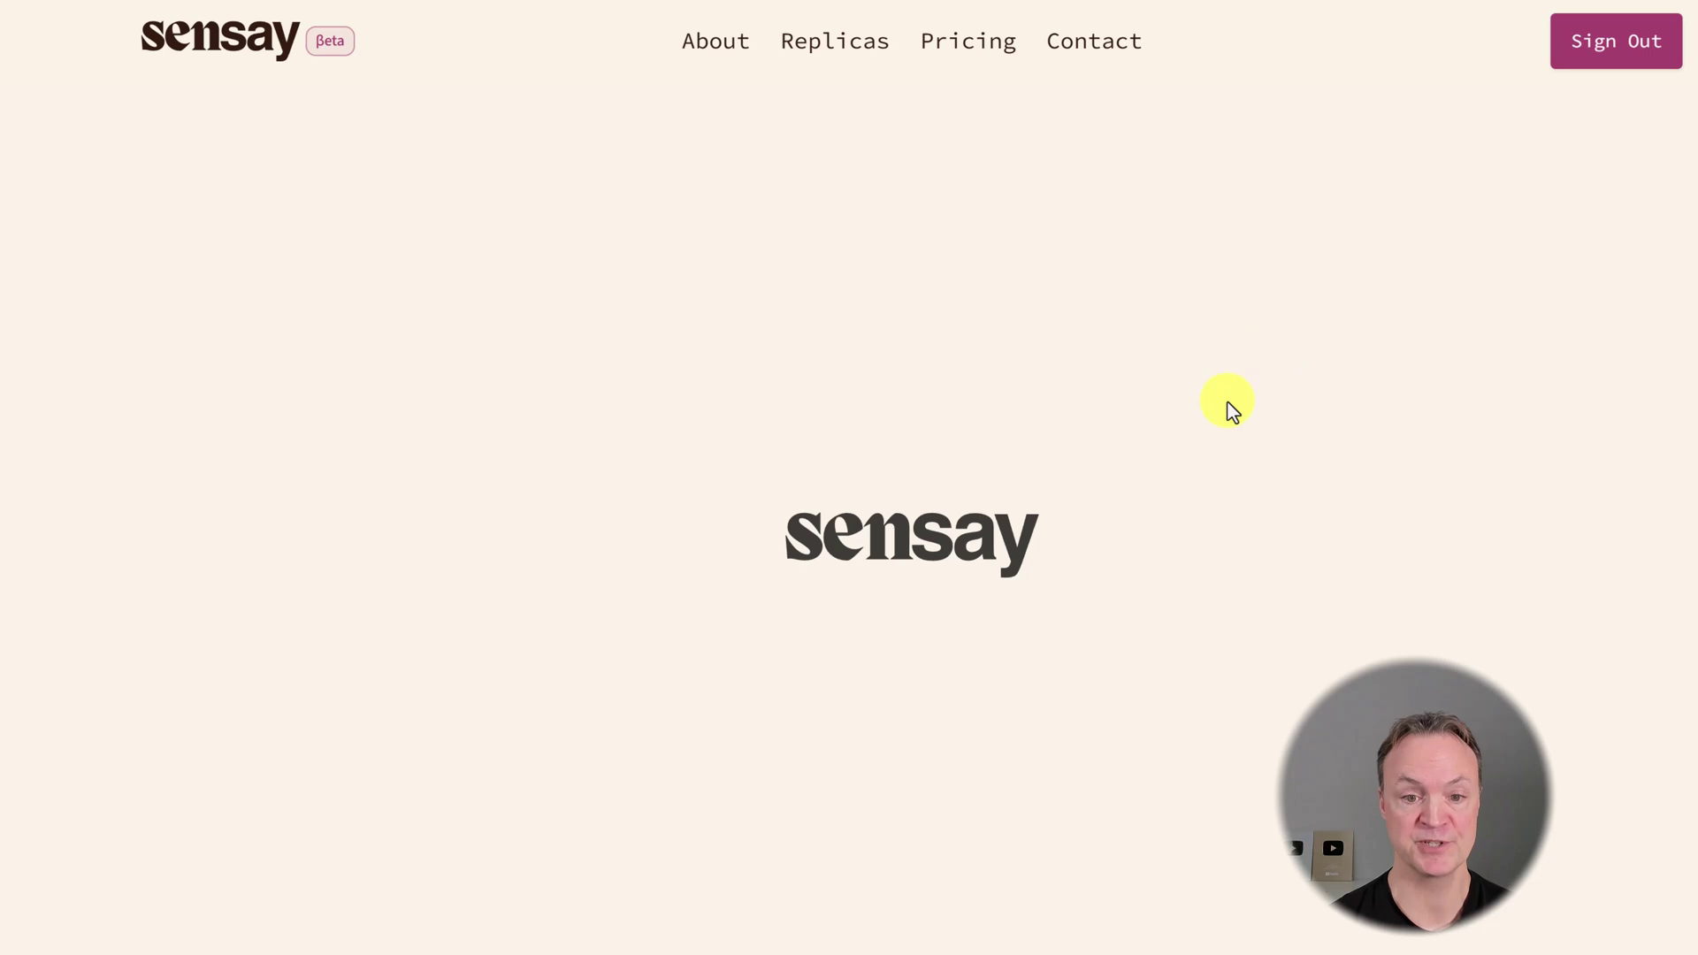
scroll(1132, 548, "down", 4)
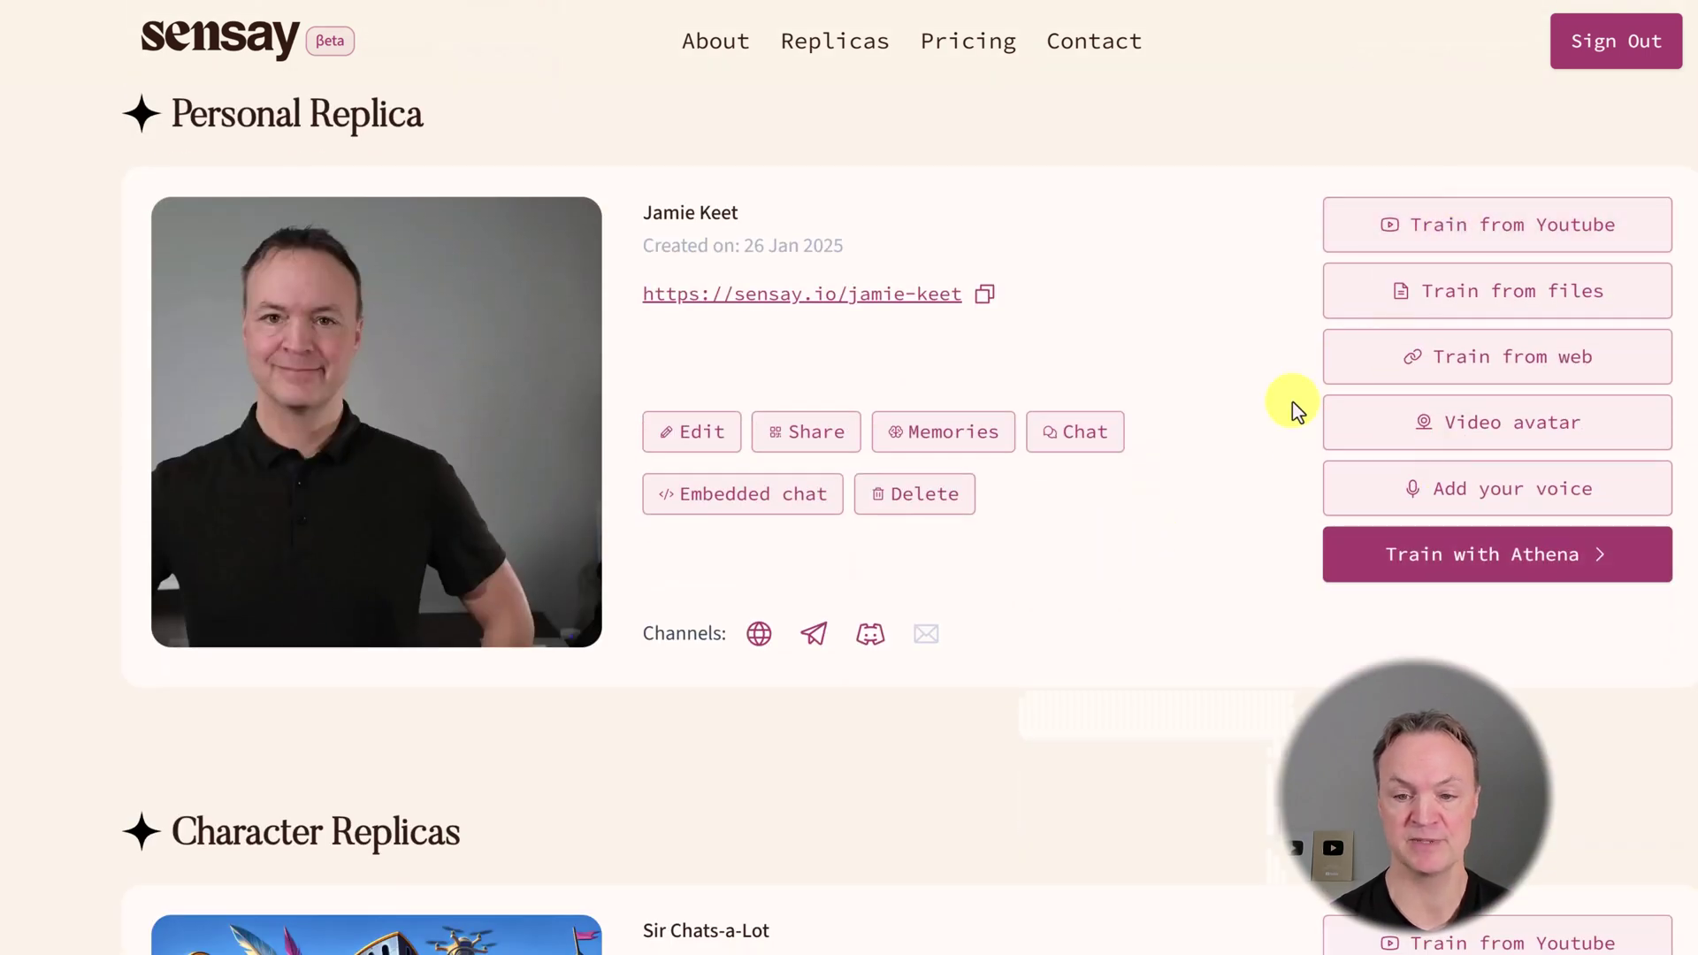
scroll(1246, 435, "down", 1)
scroll(1251, 435, "up", 2)
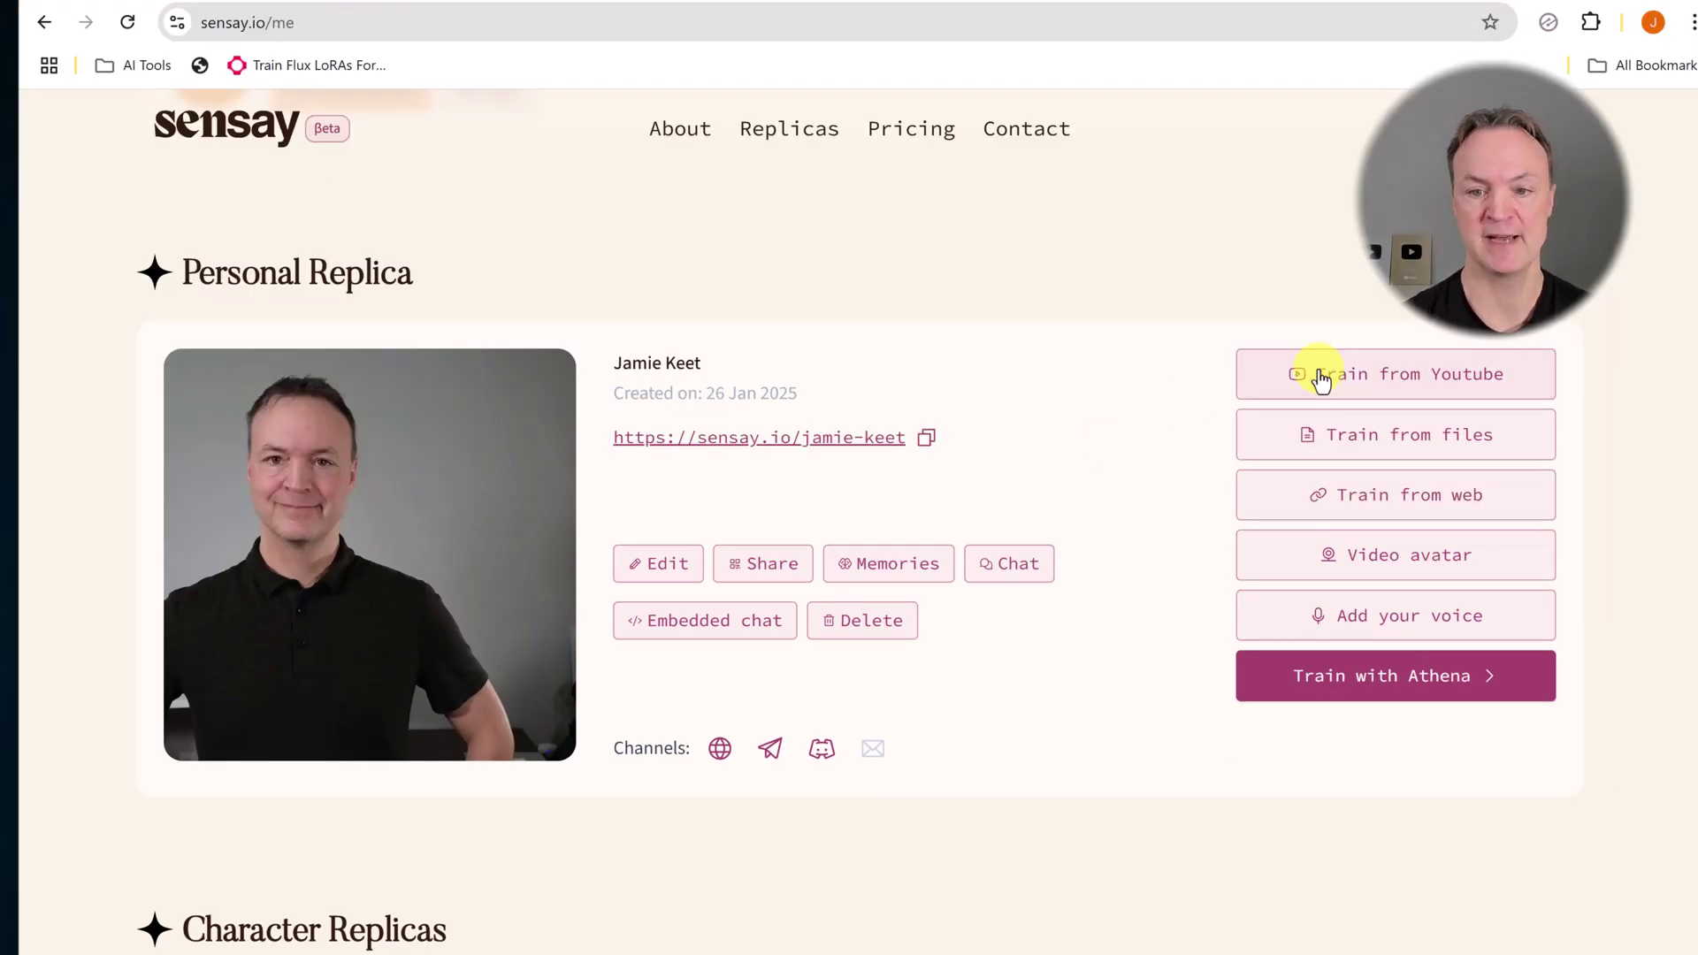
left_click(1400, 389)
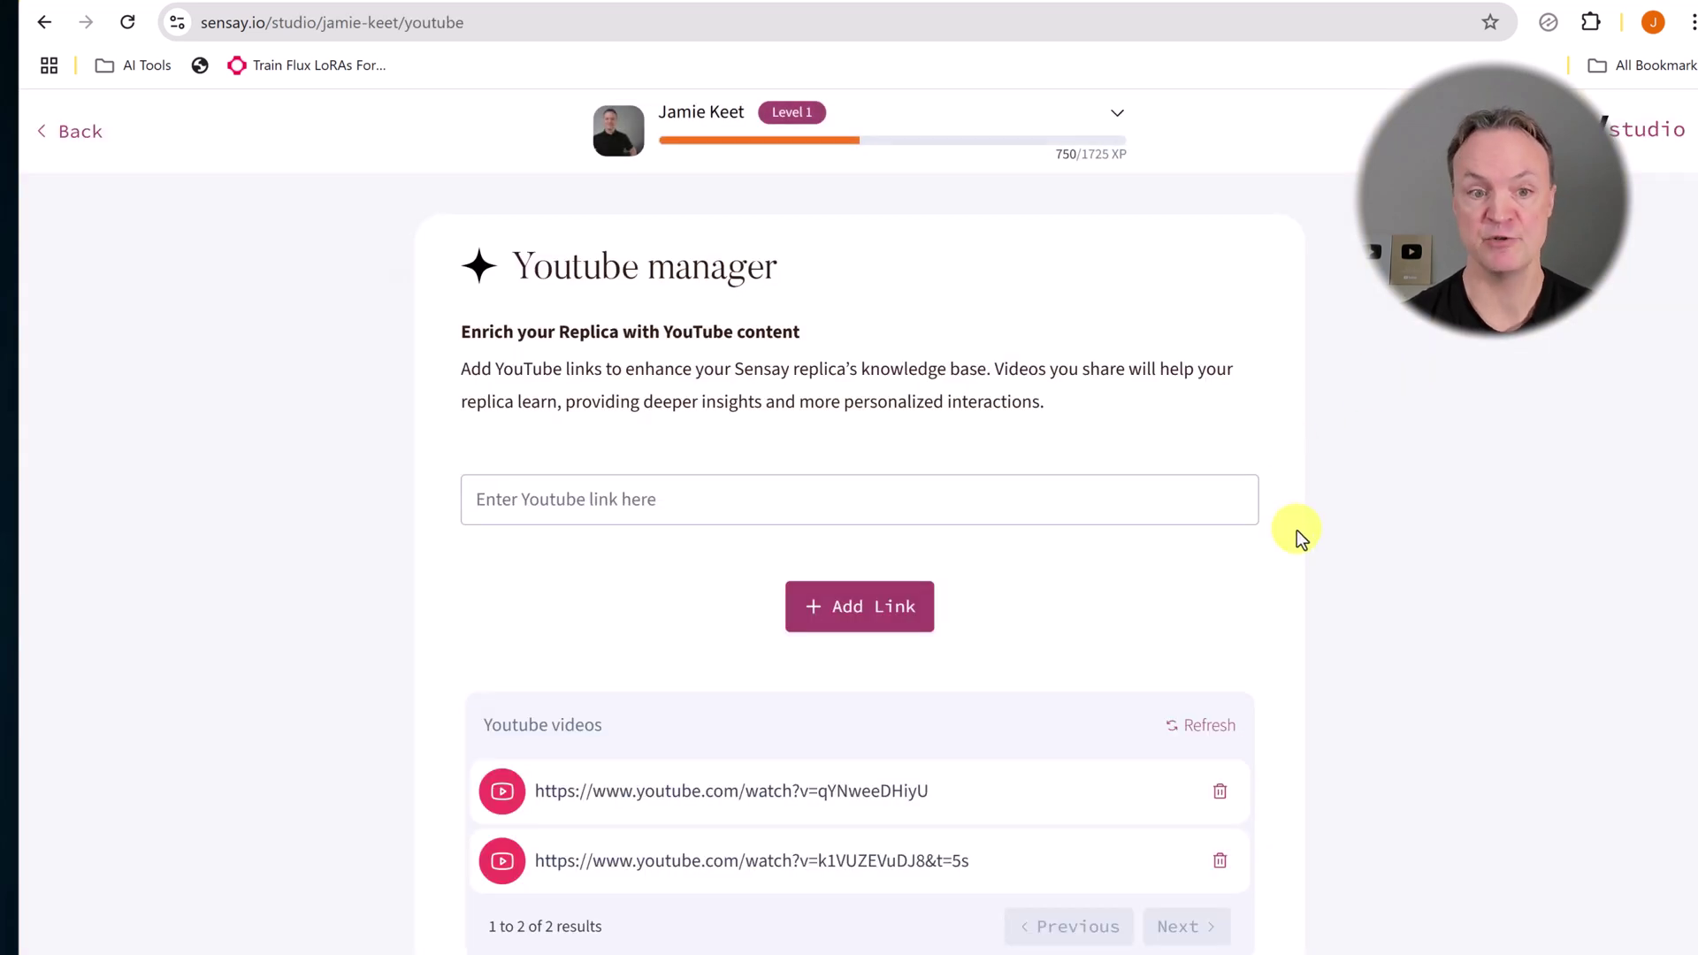
scroll(1297, 529, "down", 1)
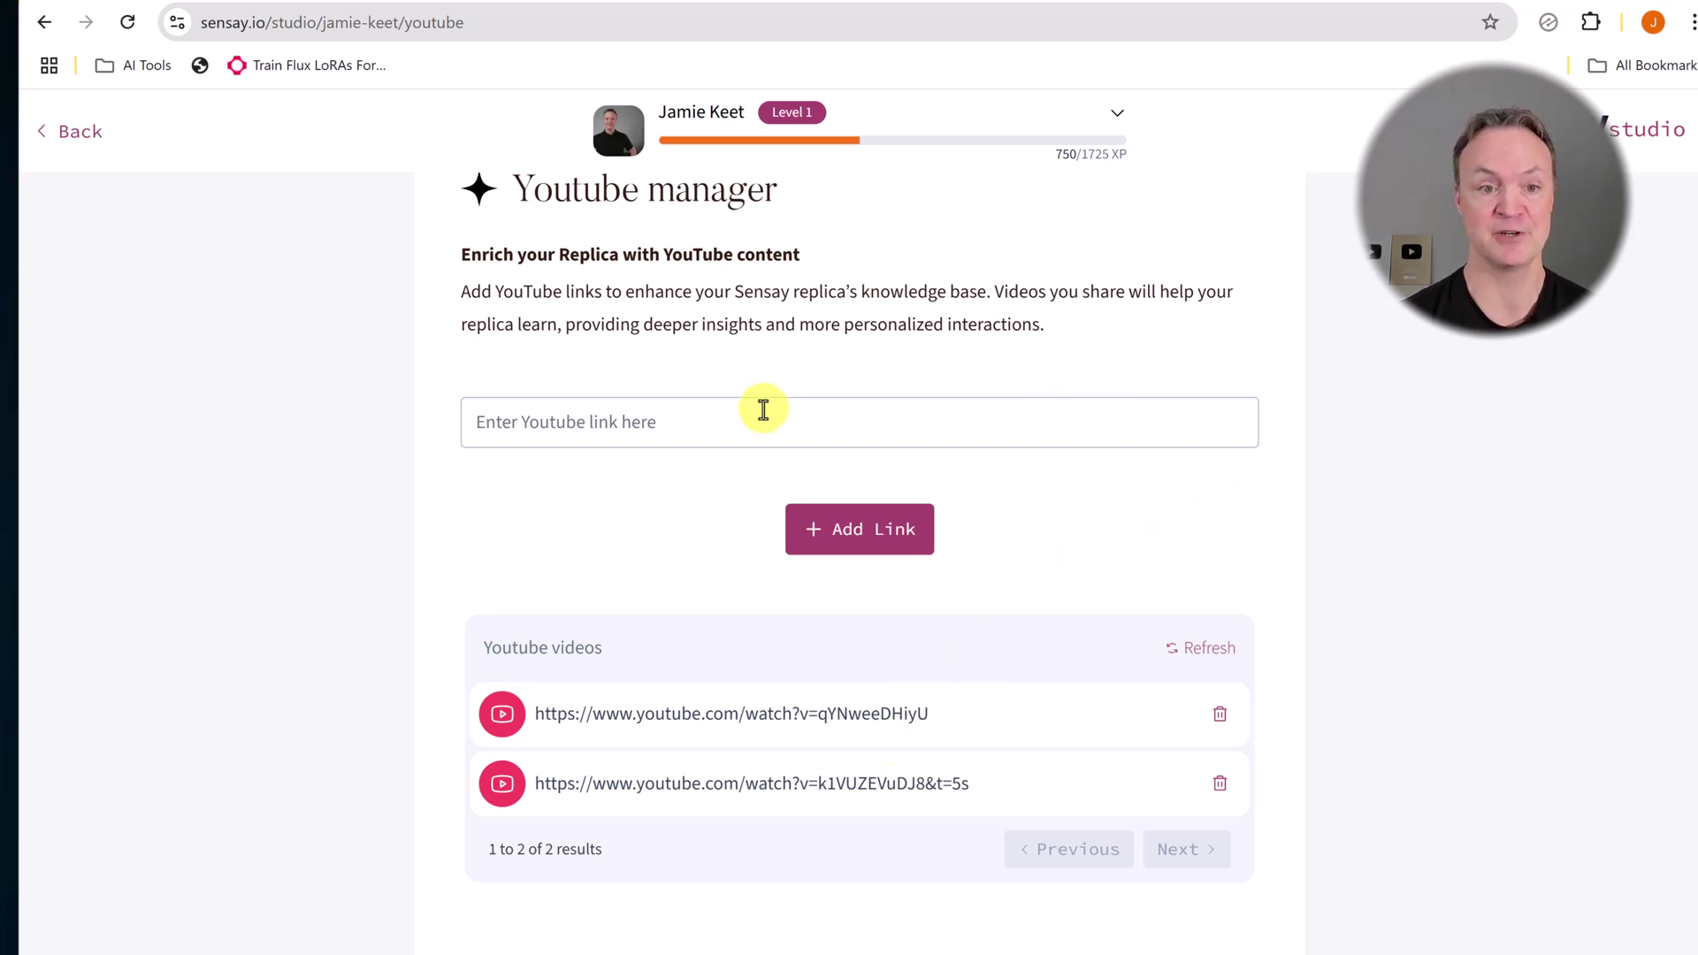
scroll(644, 417, "up", 1)
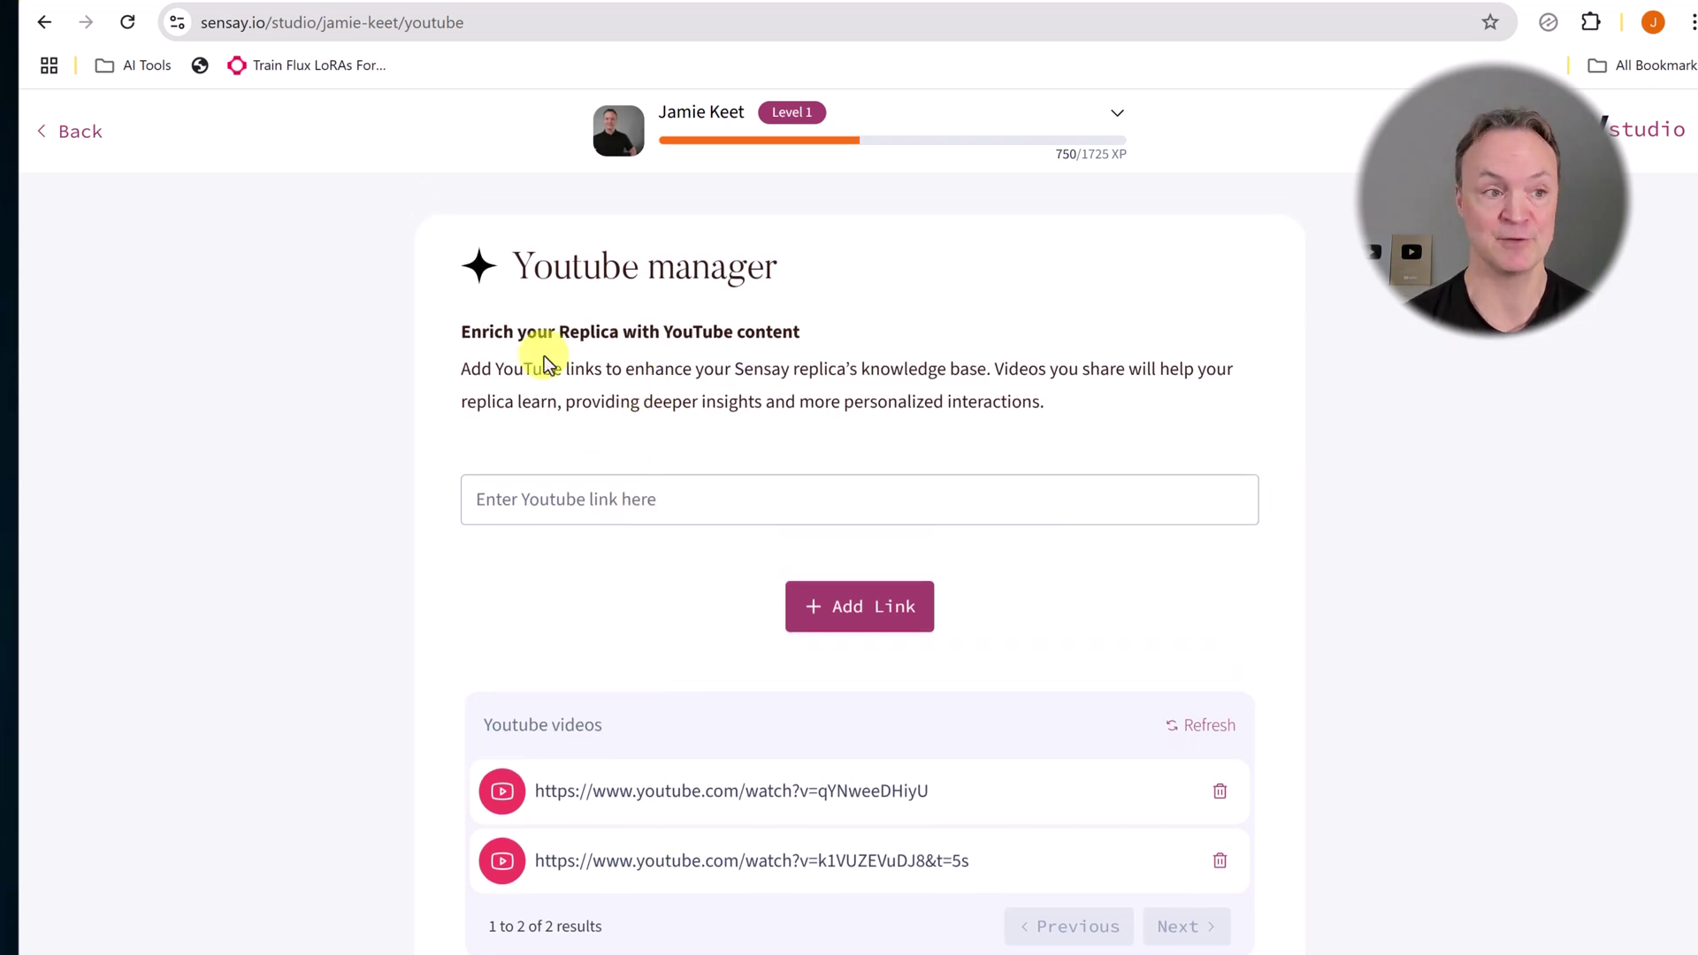
left_click(70, 133)
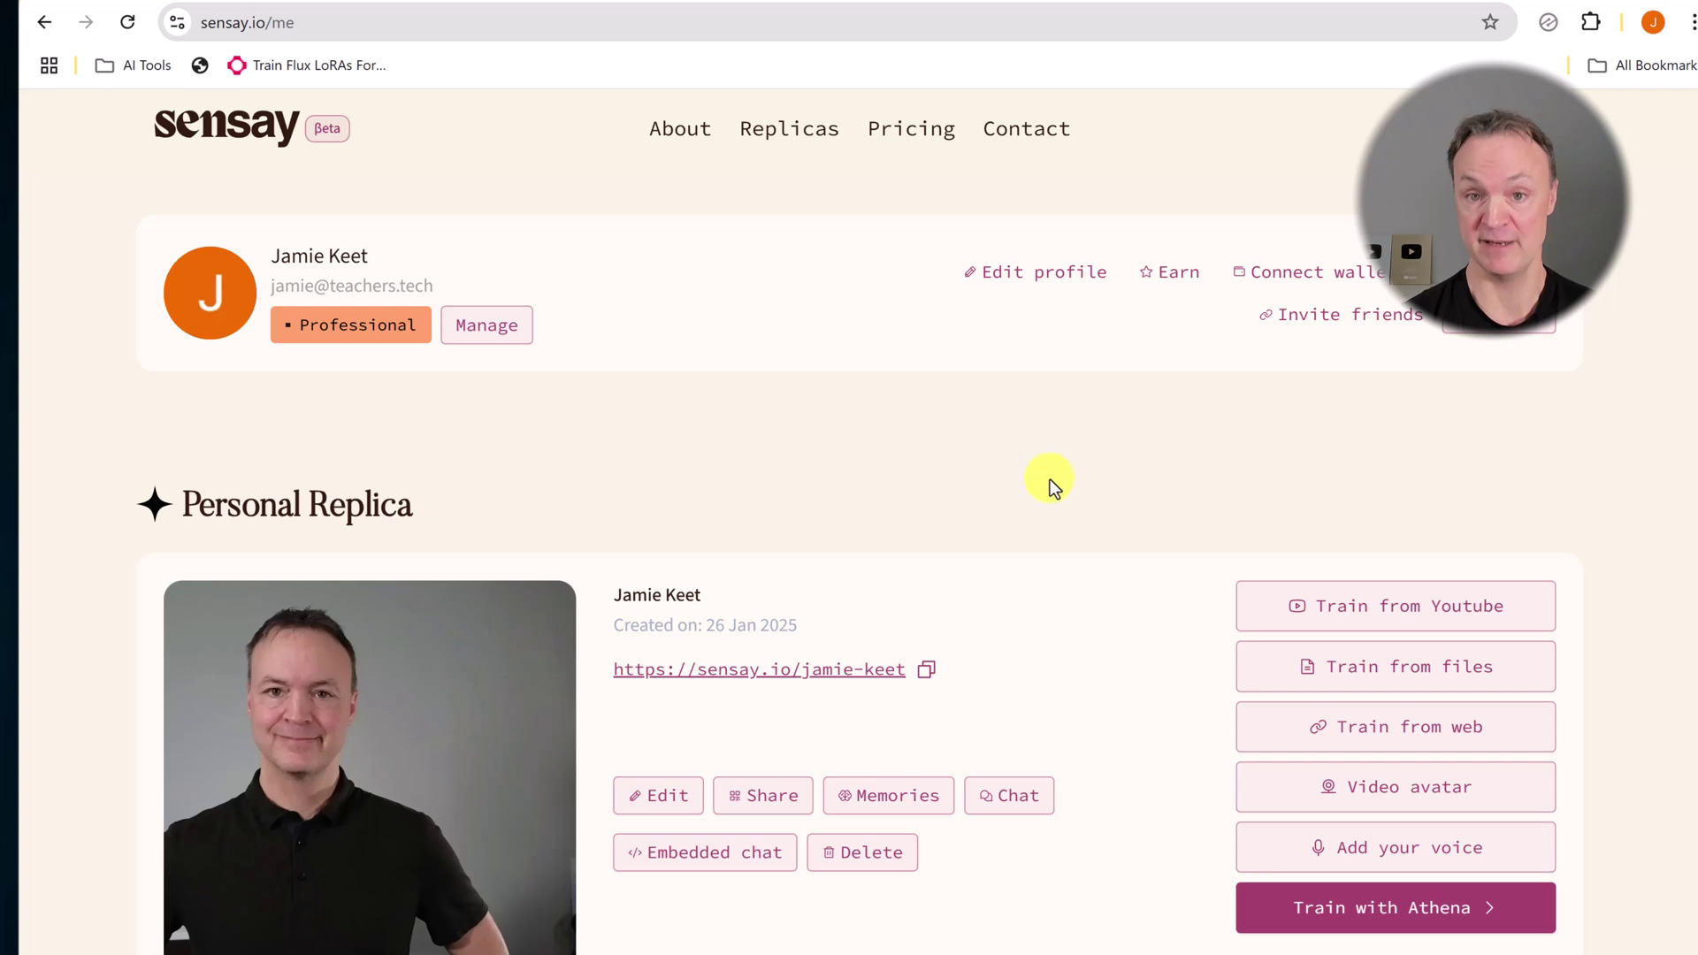
Review the URLs used to train the personal replica from the web, and return to the dashboard.
scroll(1129, 598, "down", 3)
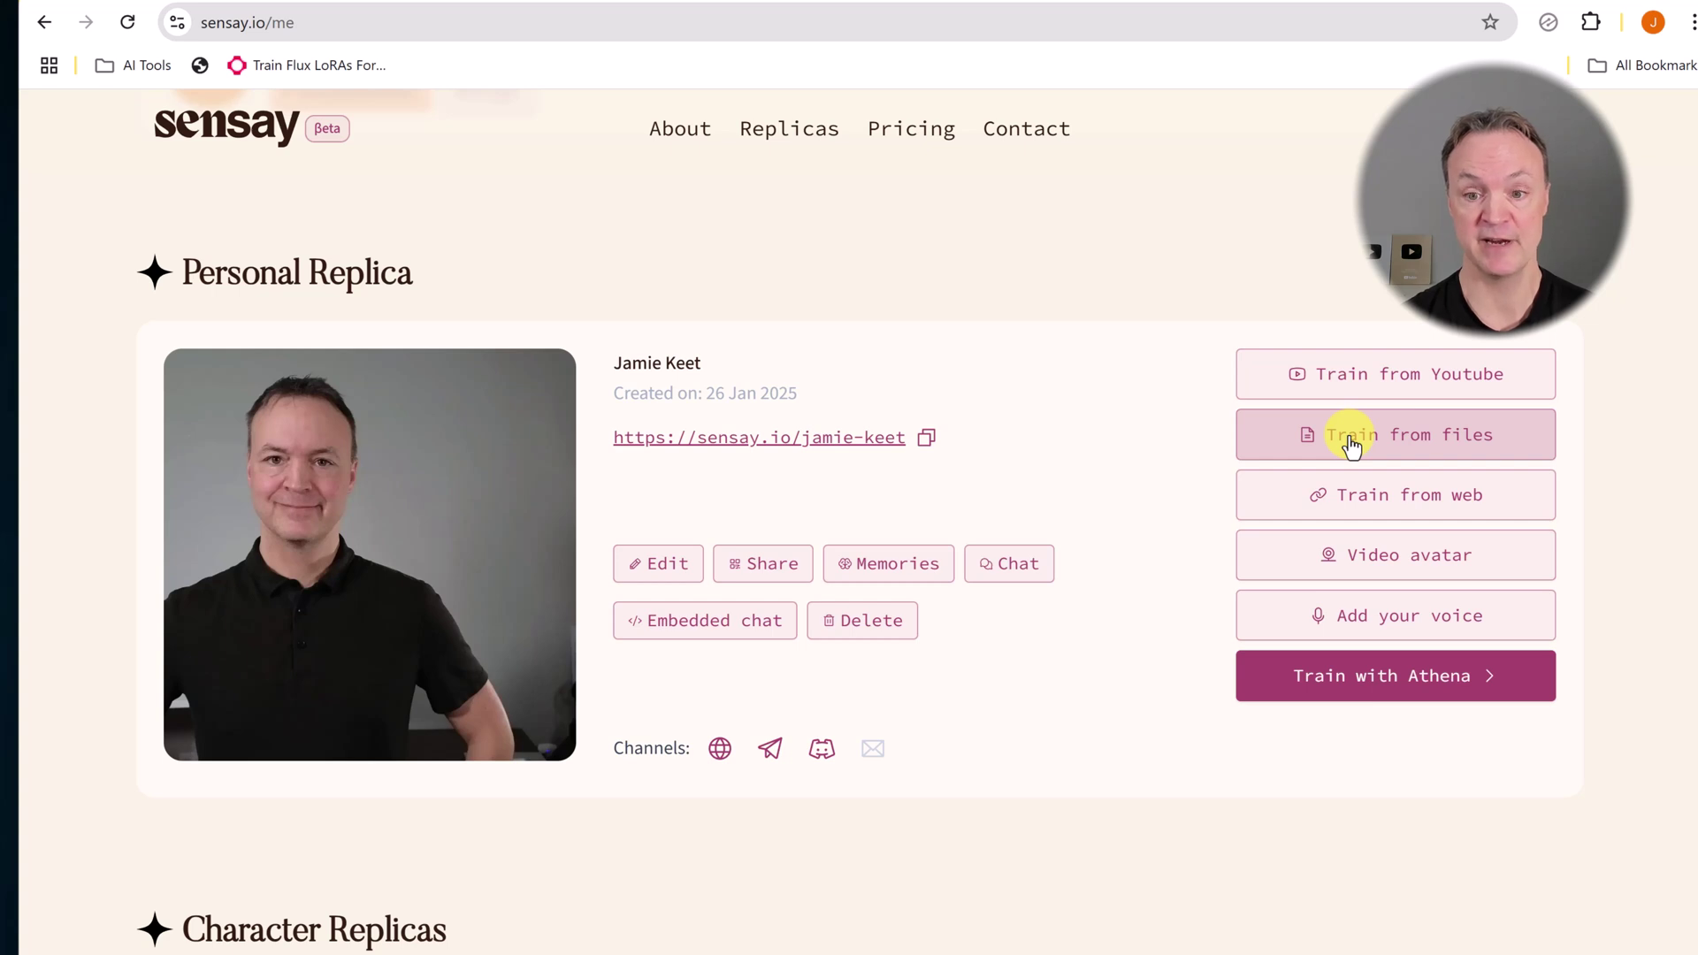
left_click(1382, 516)
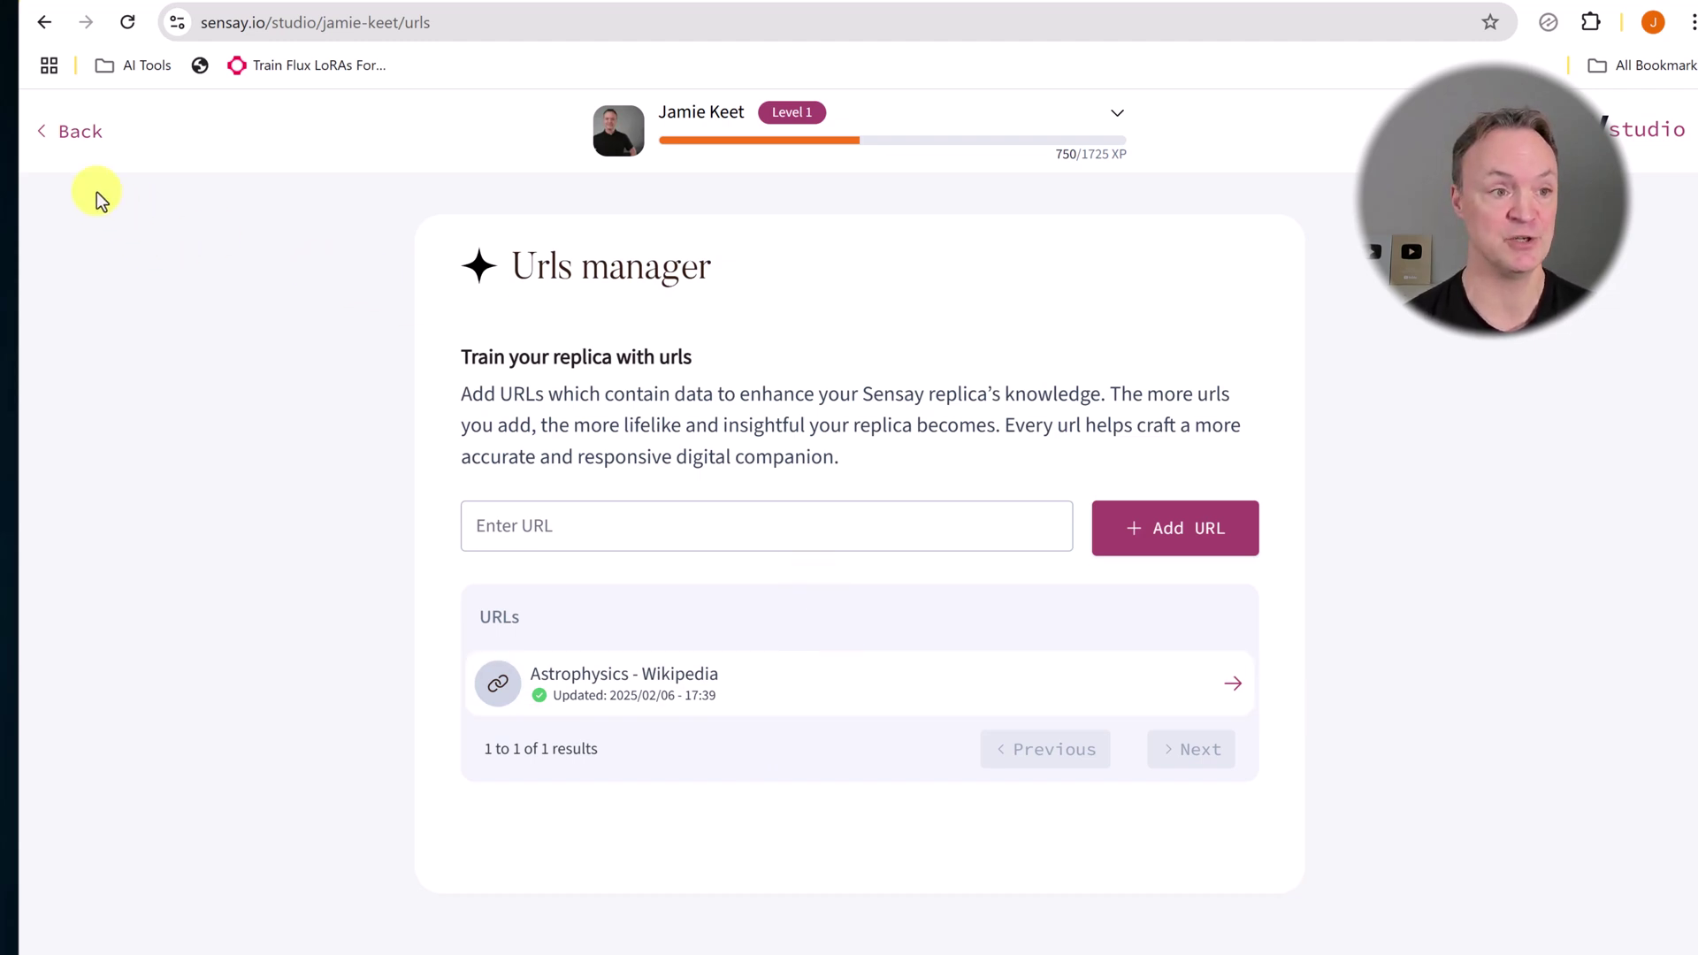
left_click(49, 149)
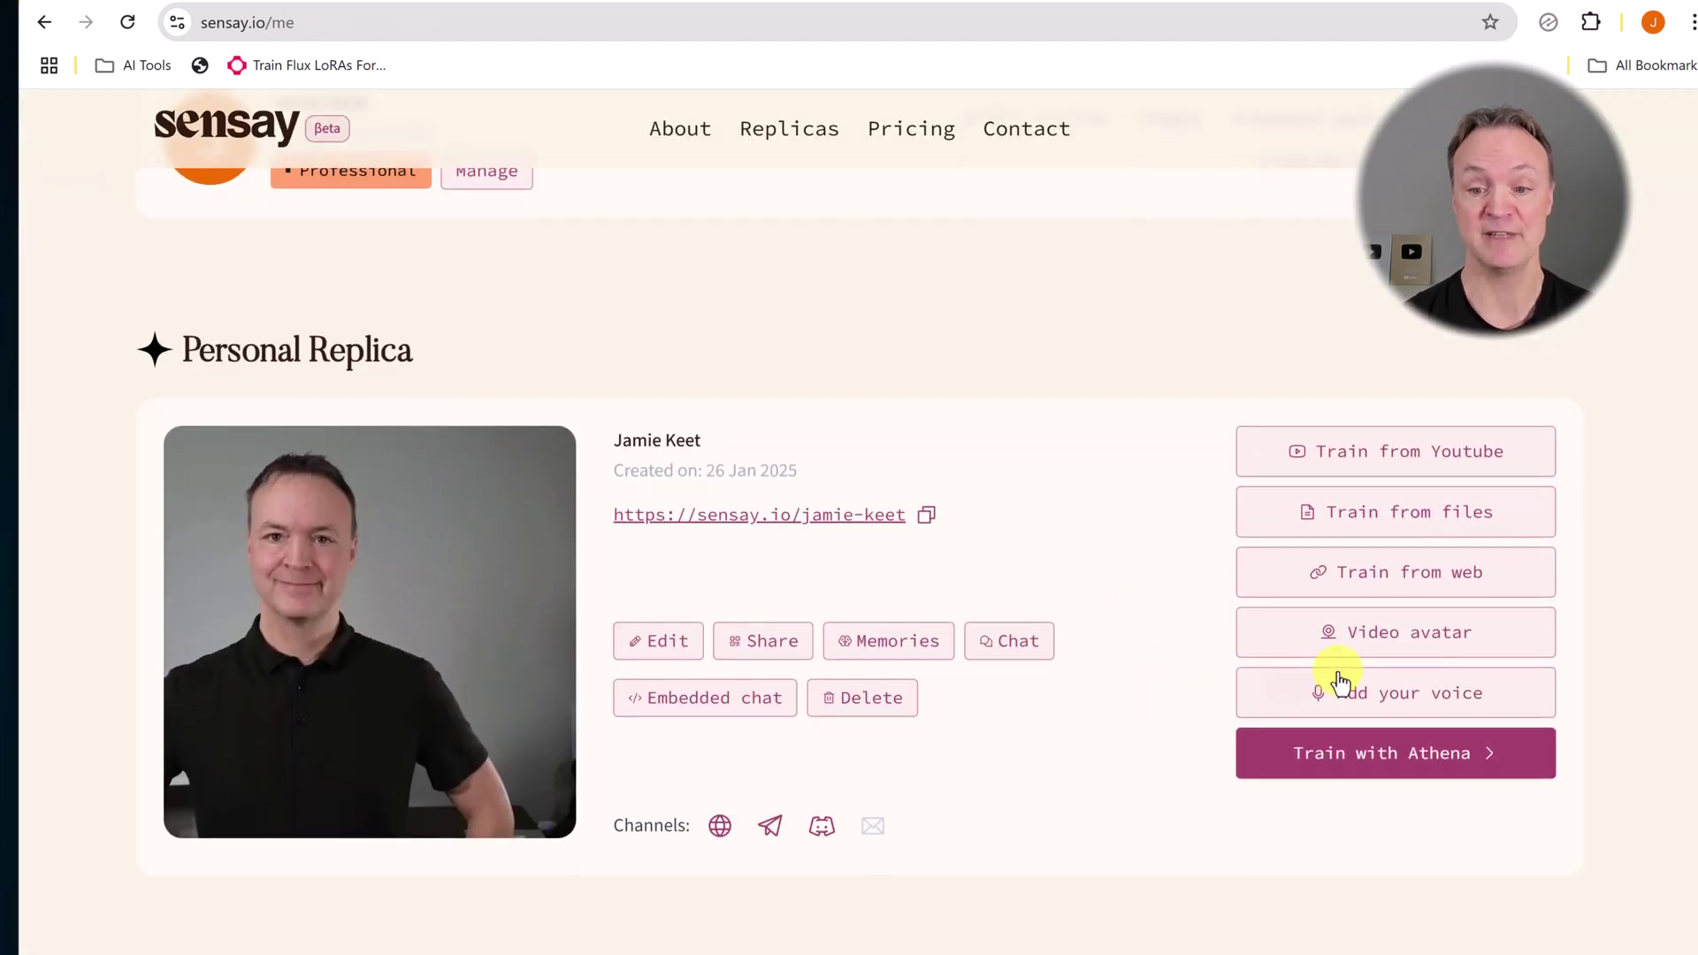
Open the personal replica's chat, and listen to part of its answer about AI and machine learning as audio.
scroll(1192, 702, "down", 1)
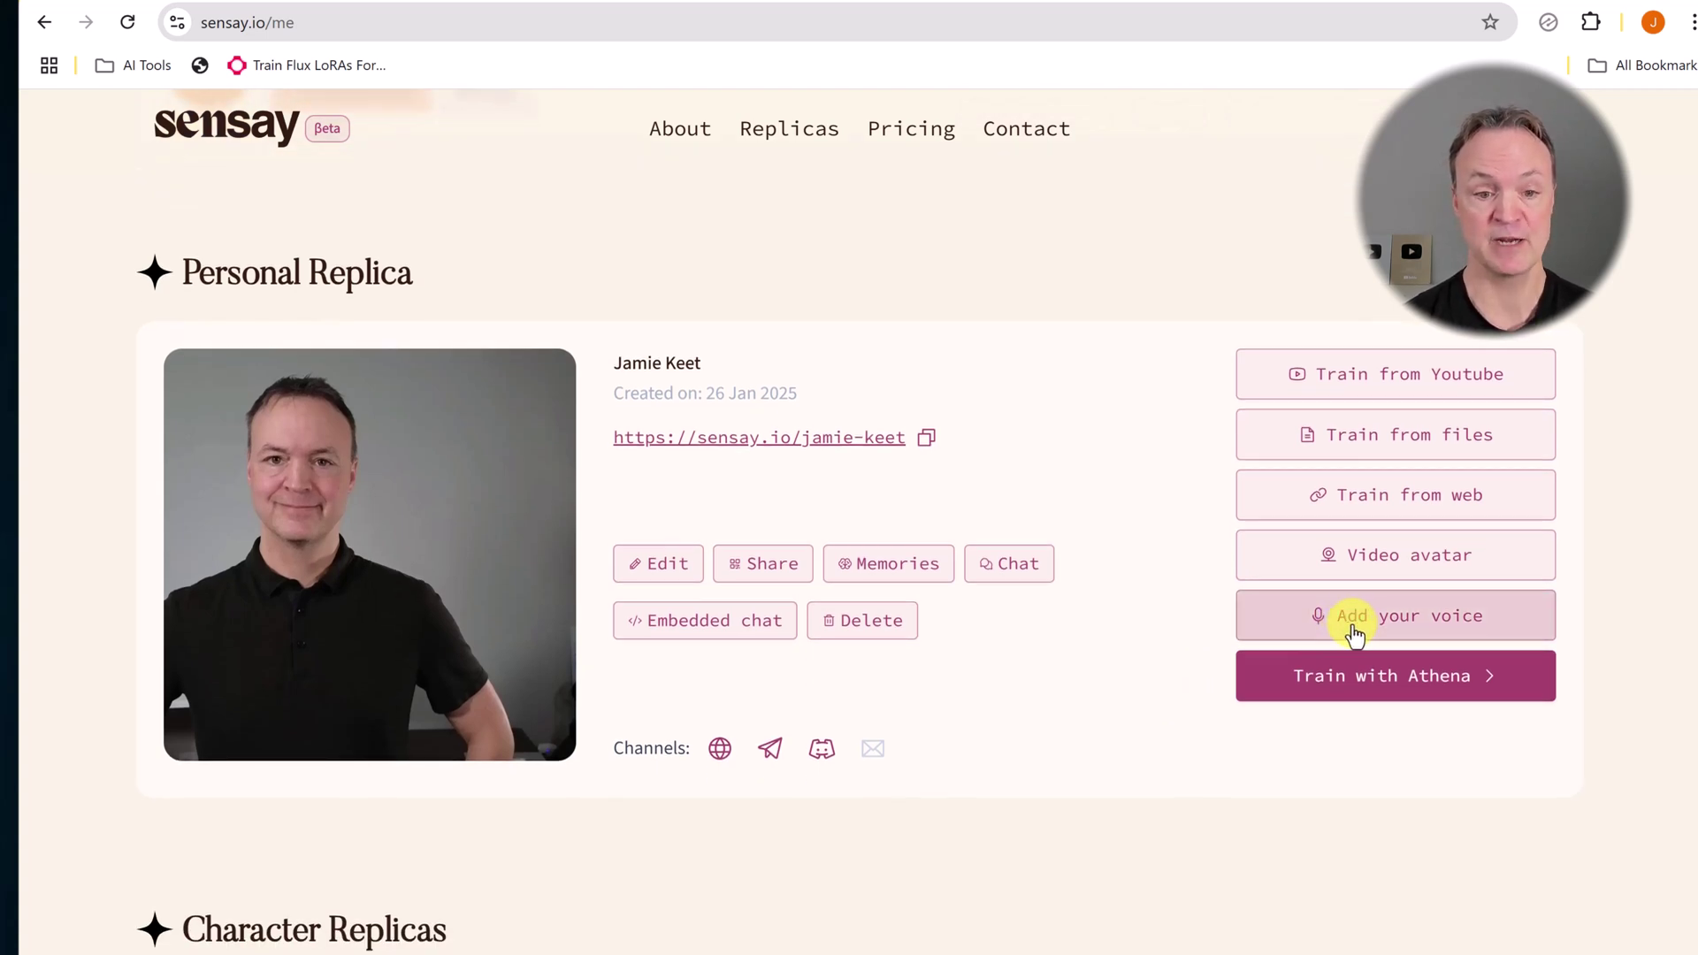
left_click(1012, 571)
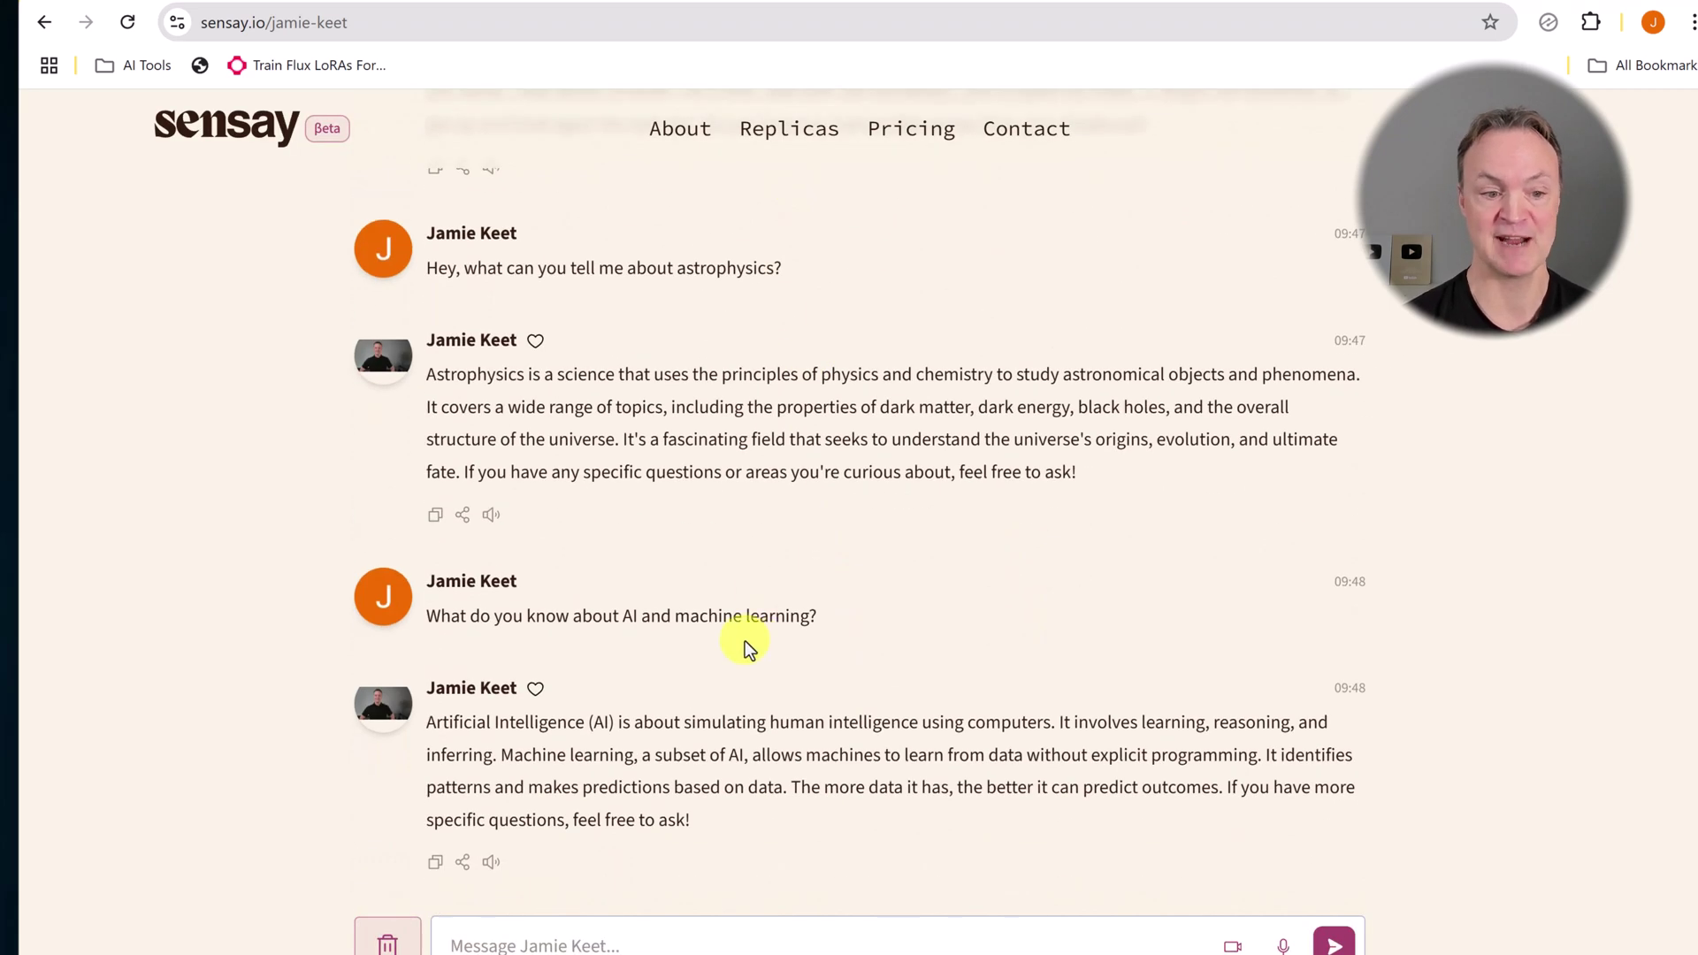
left_click(491, 862)
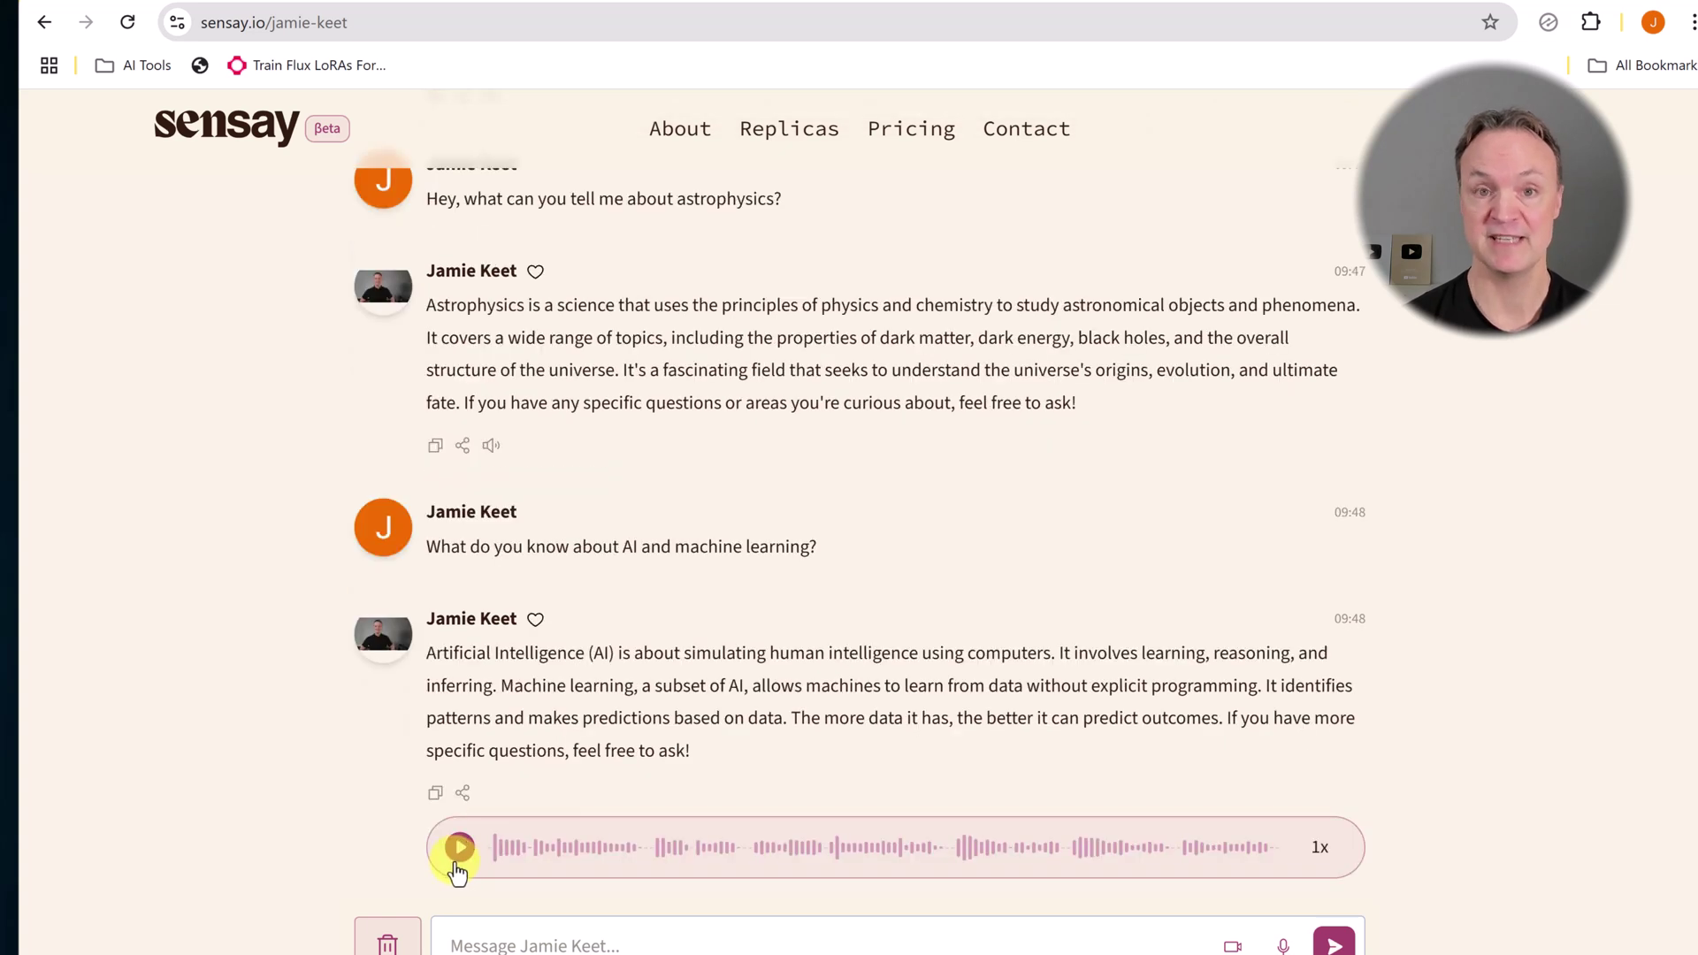
left_click(462, 859)
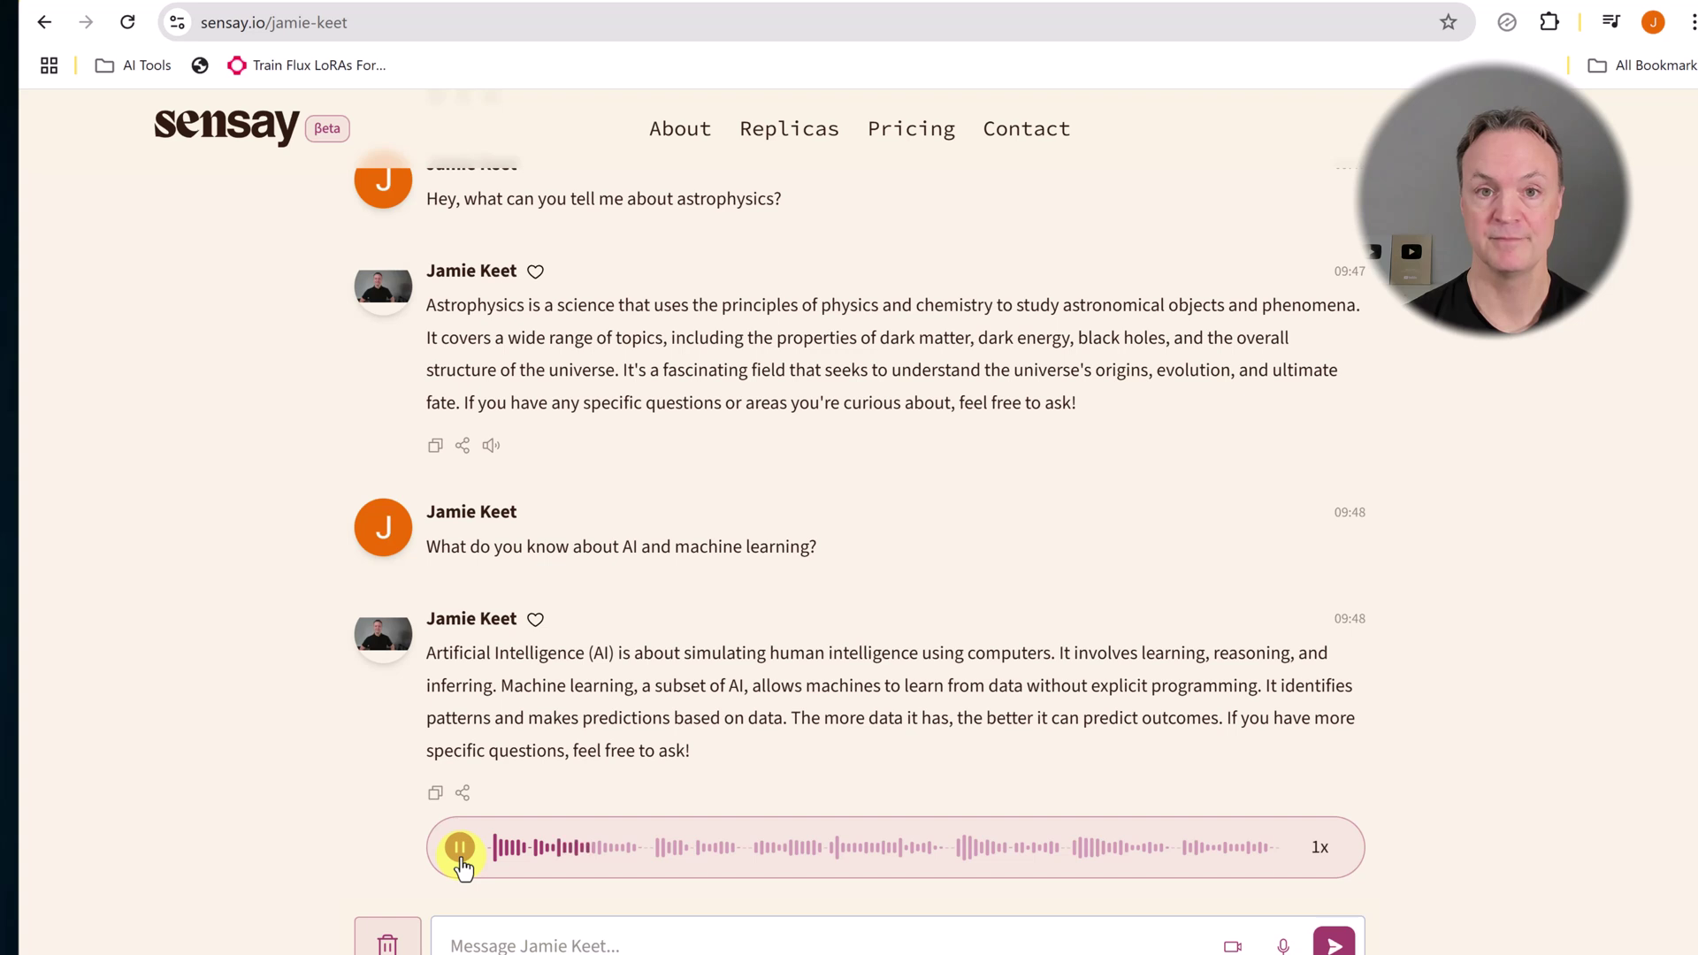
left_click(445, 854)
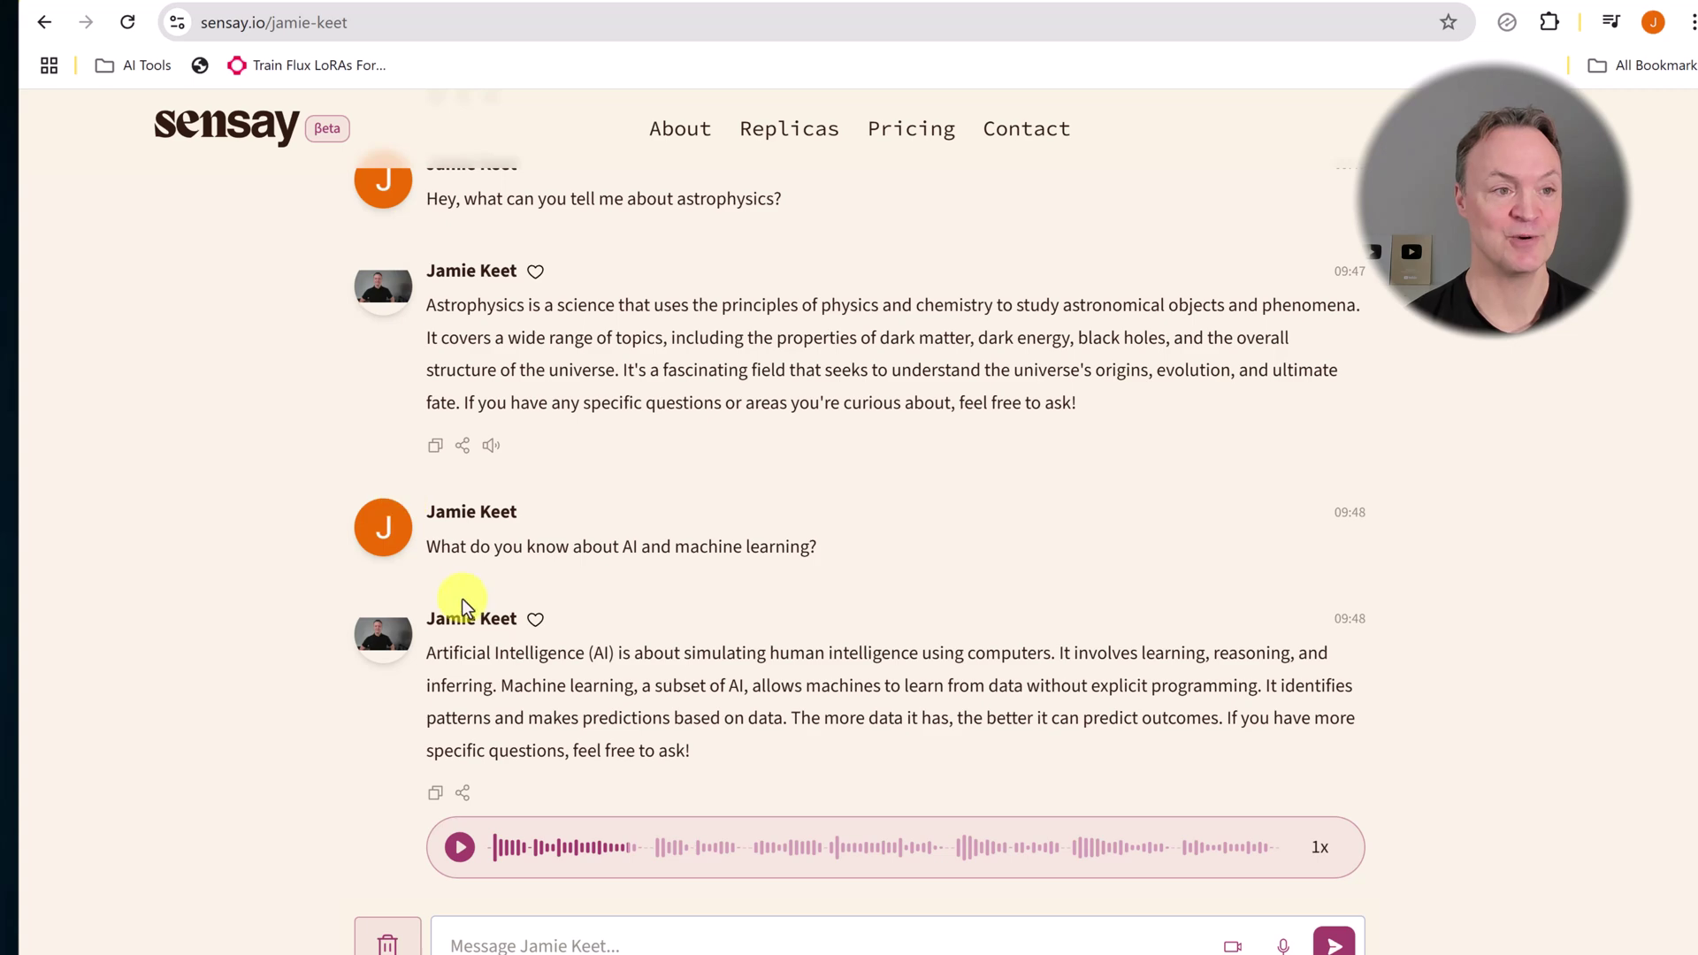
Return to the dashboard and examine the personal replica's Voice Manager, including the voice options, audio upload and recording choices, and existing recordings.
scroll(493, 481, "up", 10)
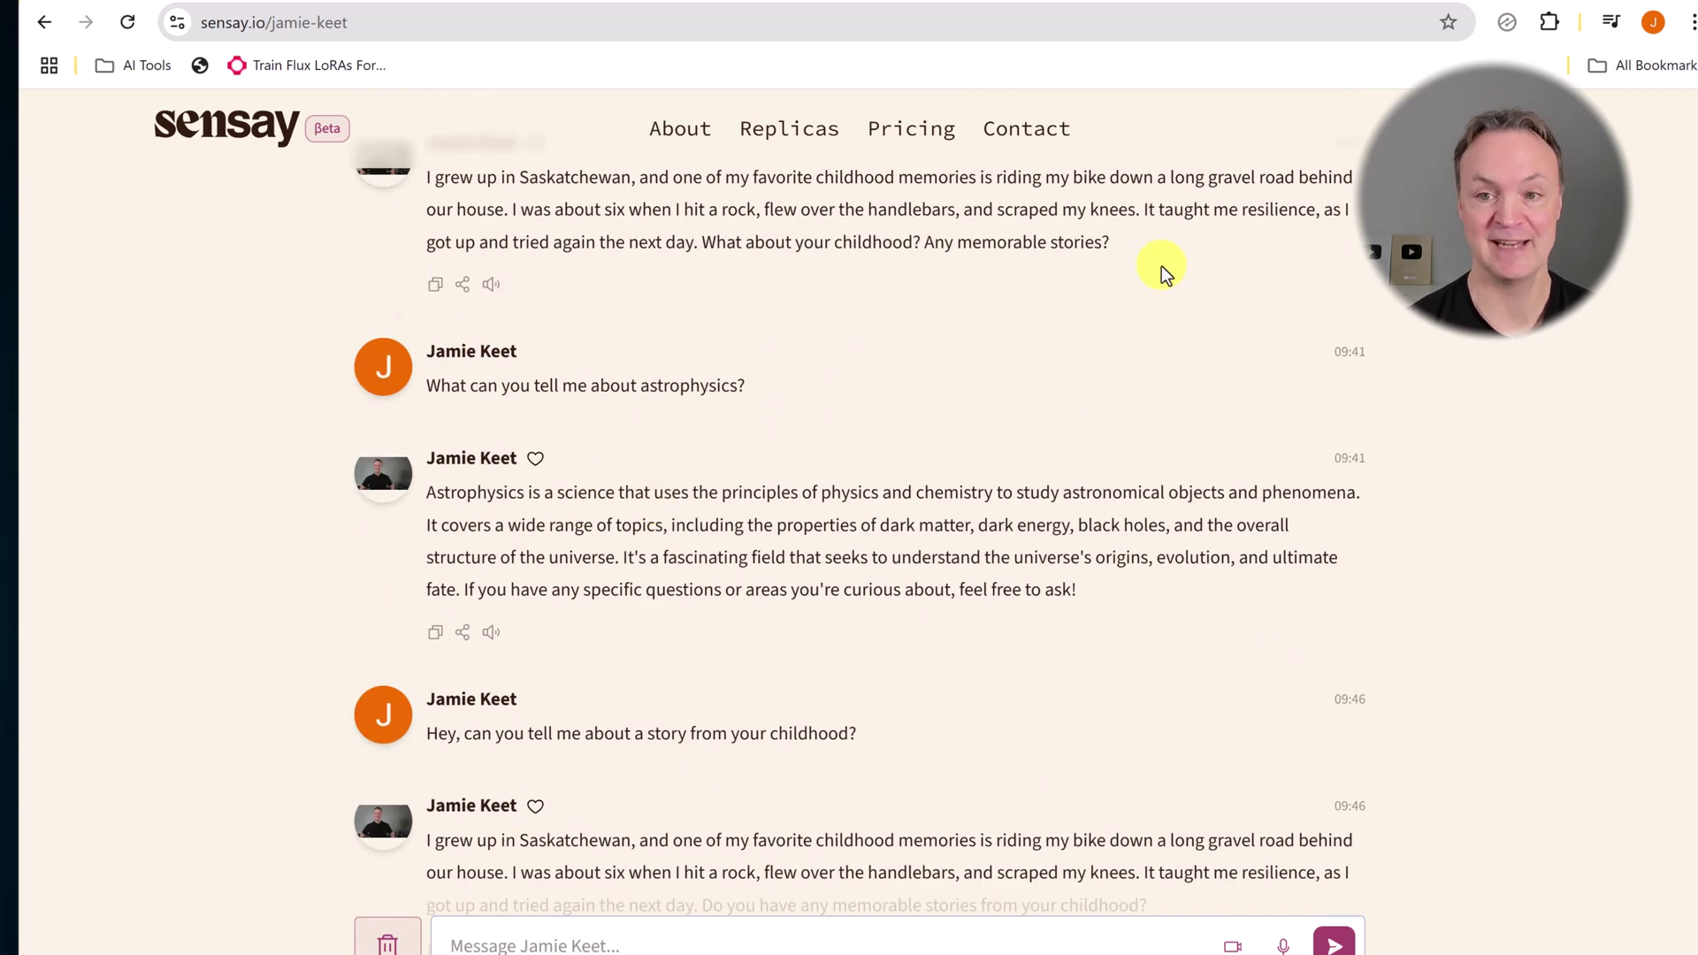
left_click(1485, 128)
scroll(1300, 550, "down", 3)
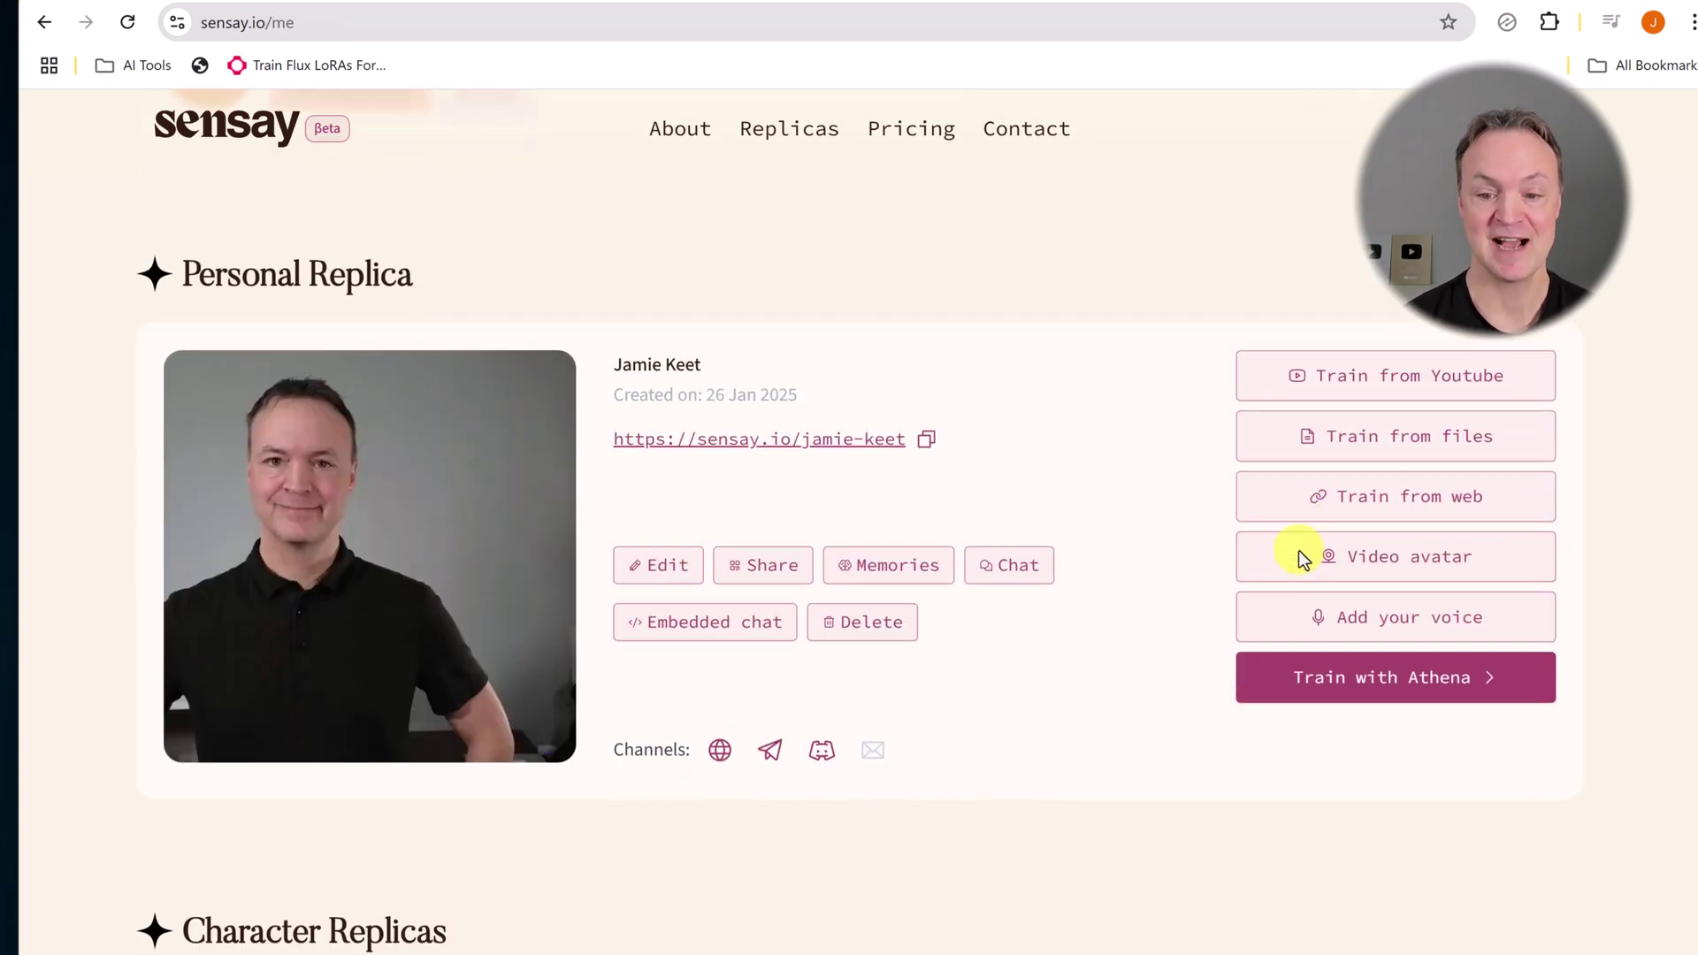
left_click(1372, 627)
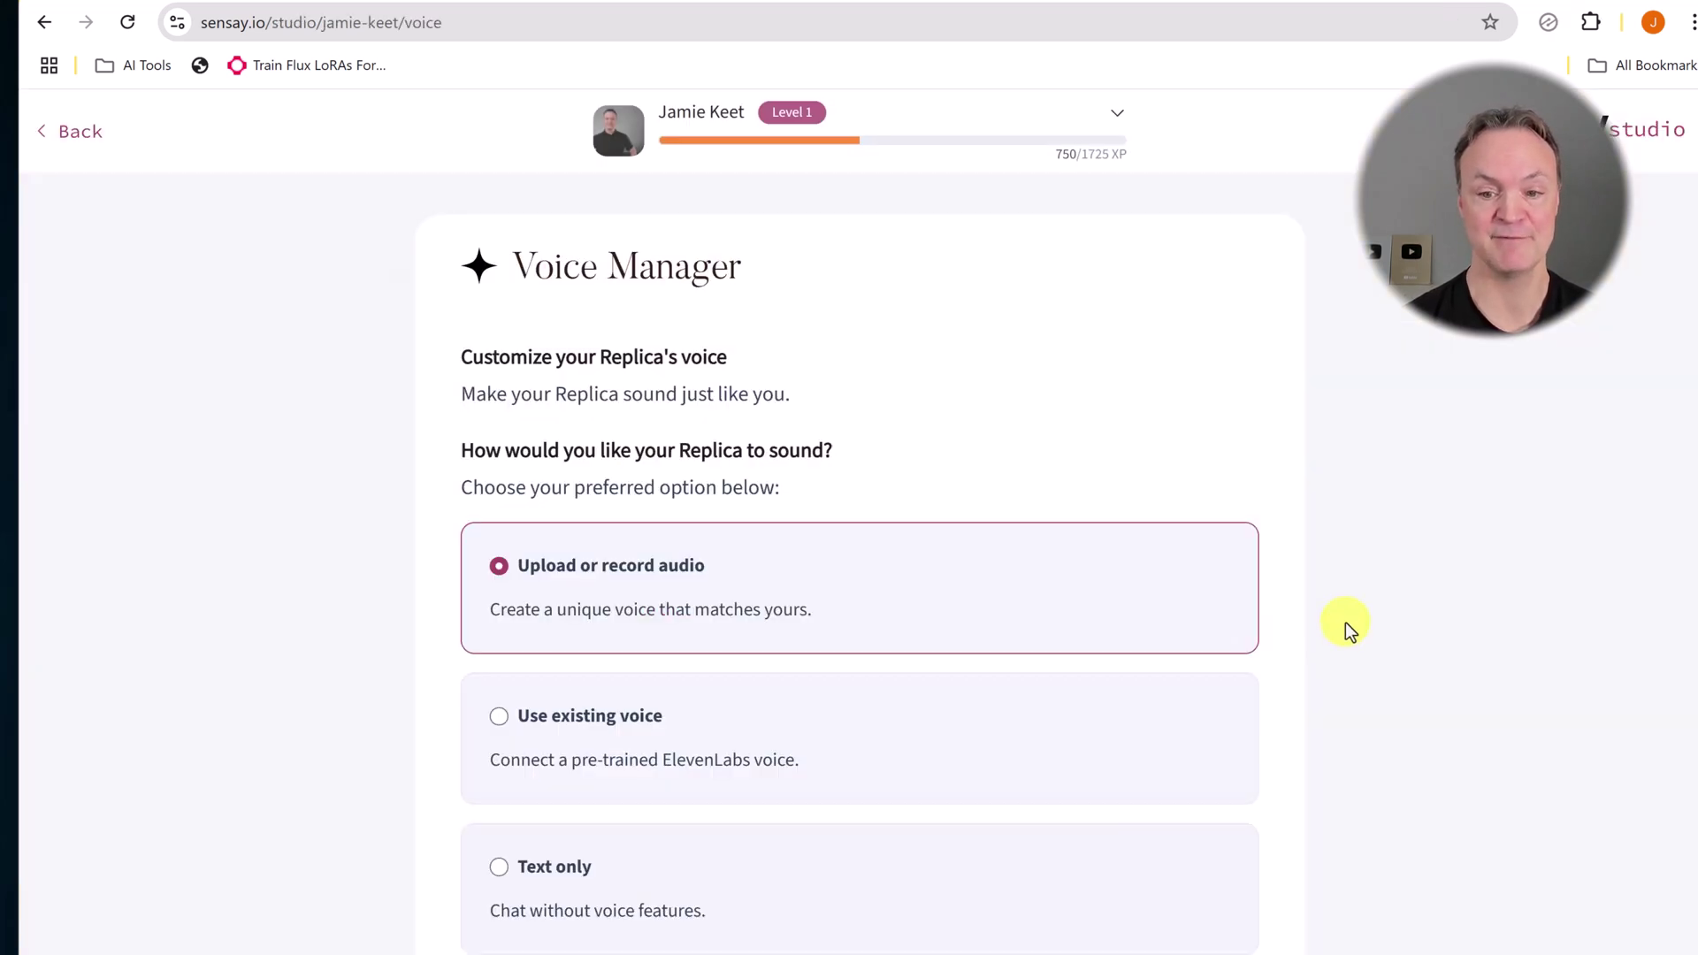
scroll(973, 663, "down", 1)
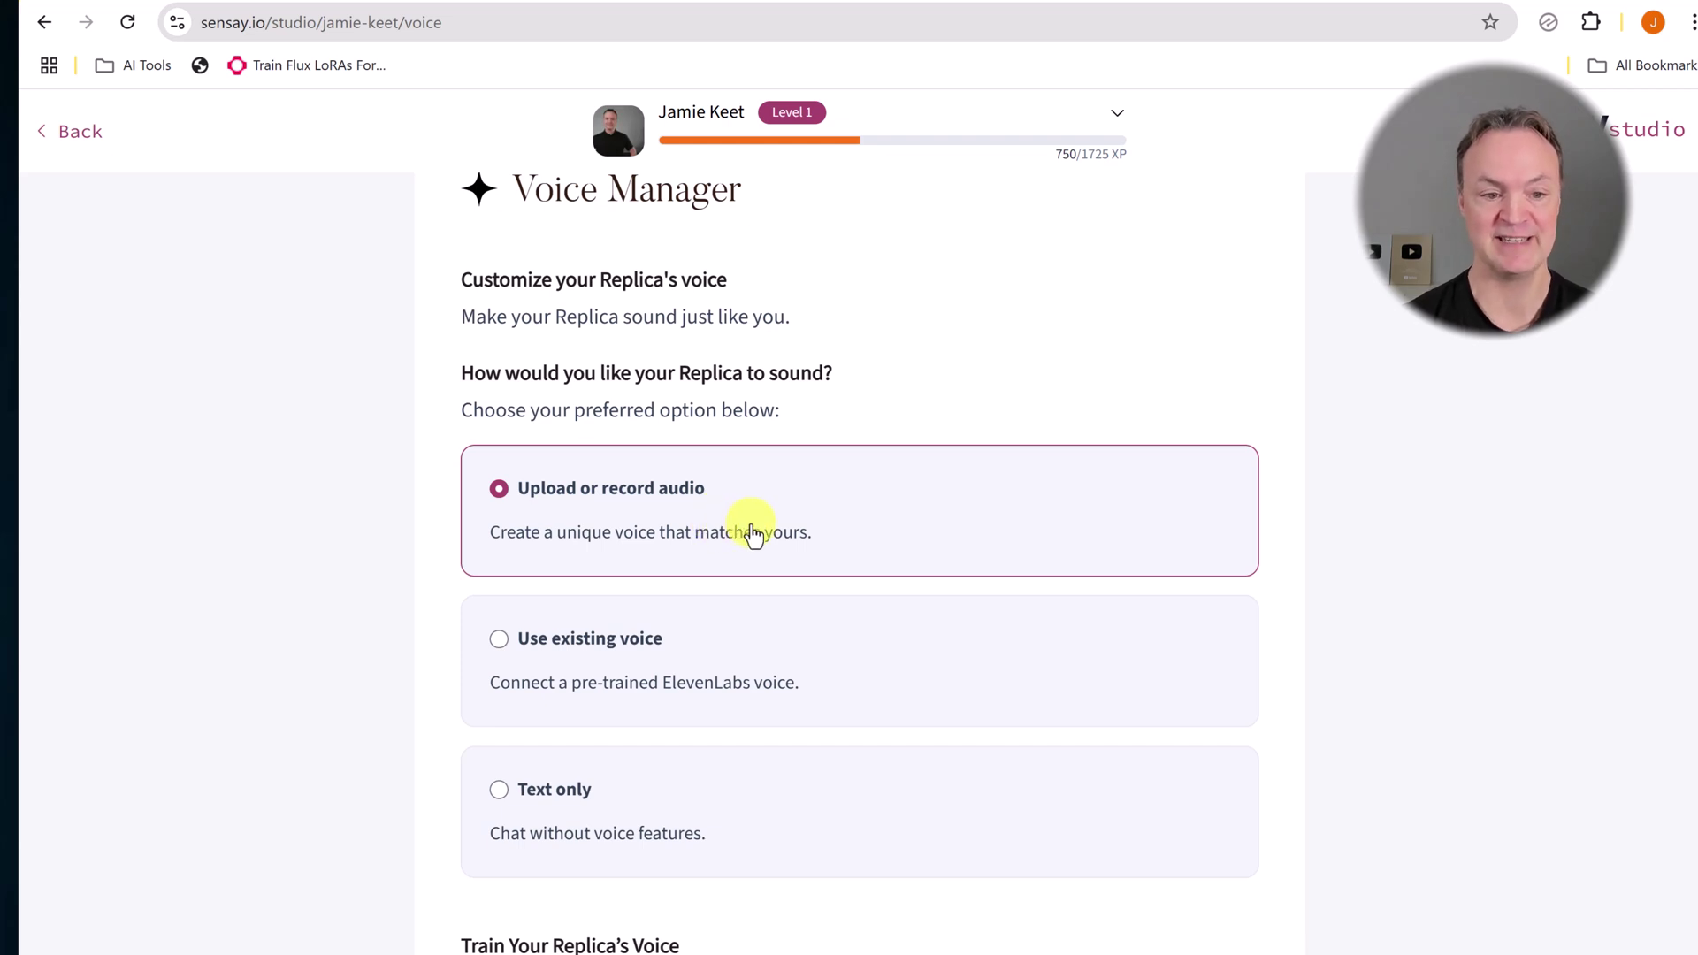
scroll(739, 515, "down", 6)
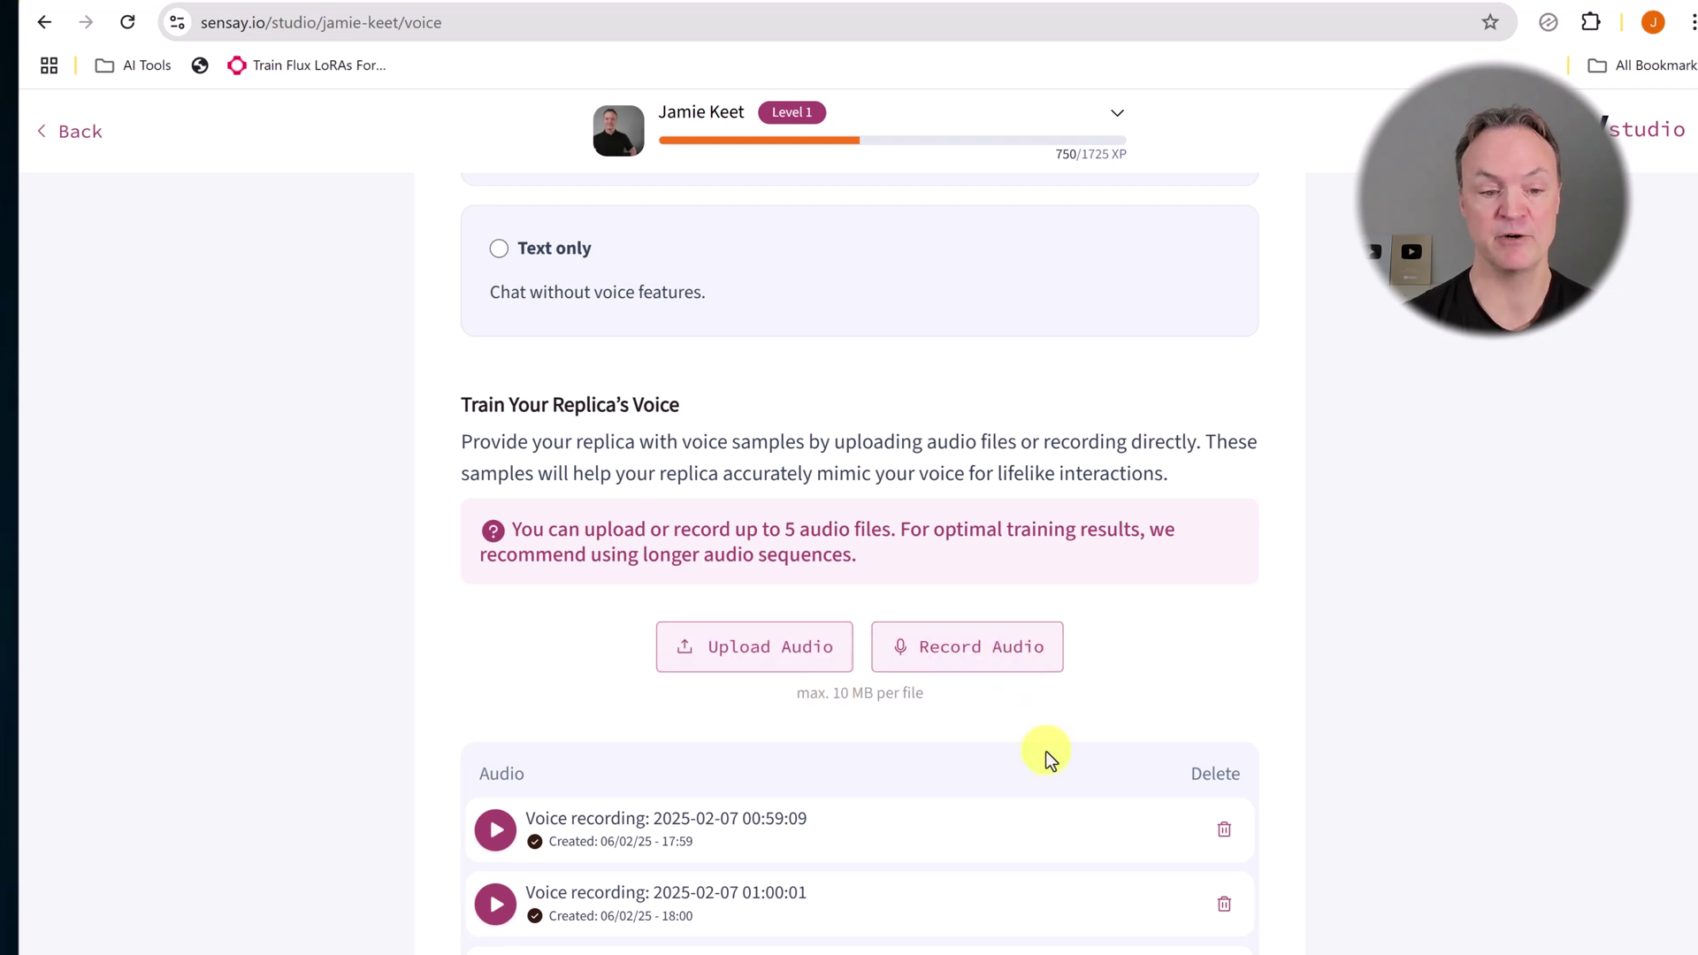
scroll(1047, 751, "down", 2)
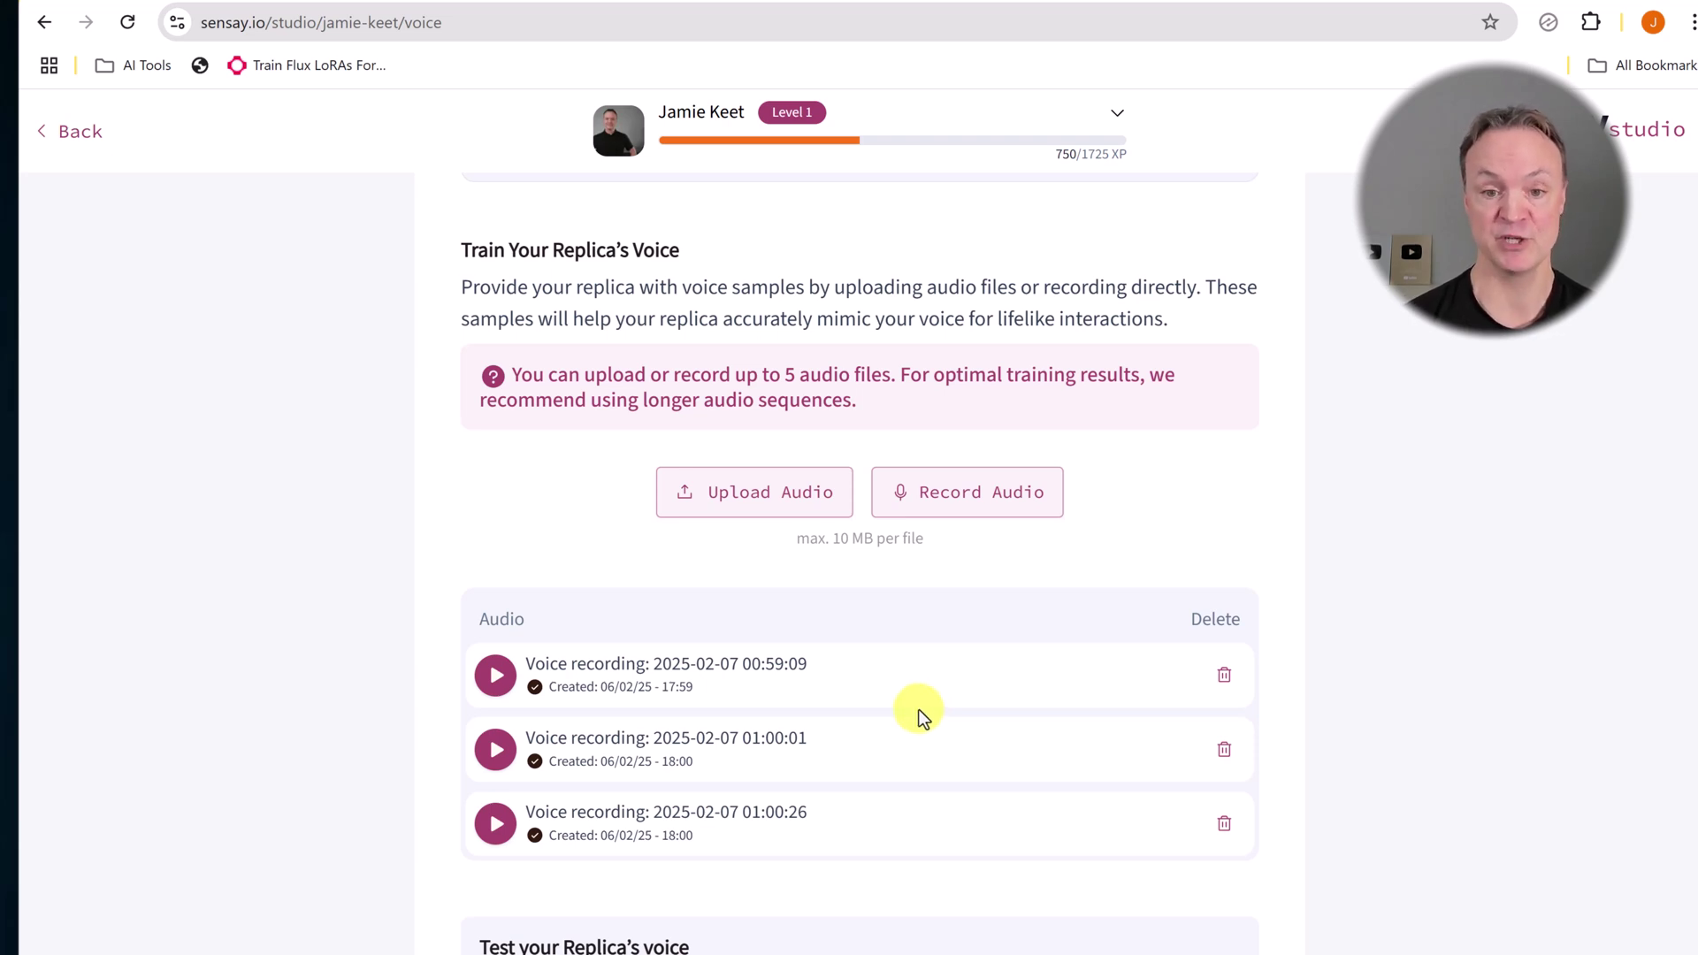
scroll(904, 651, "up", 8)
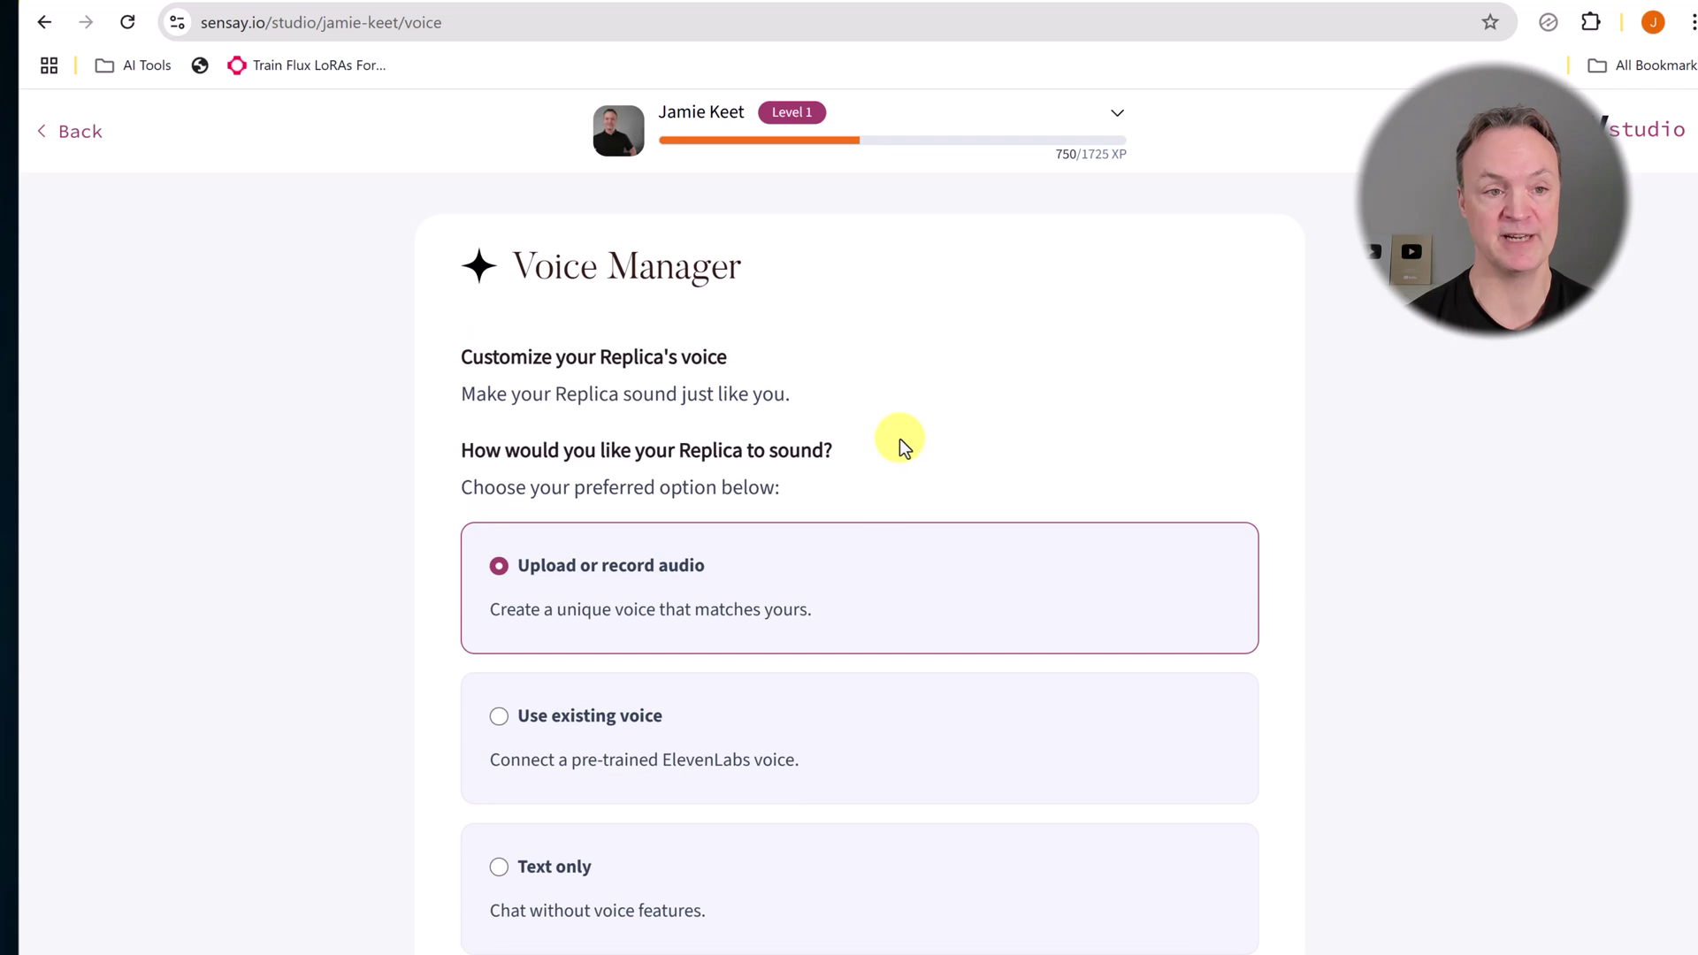
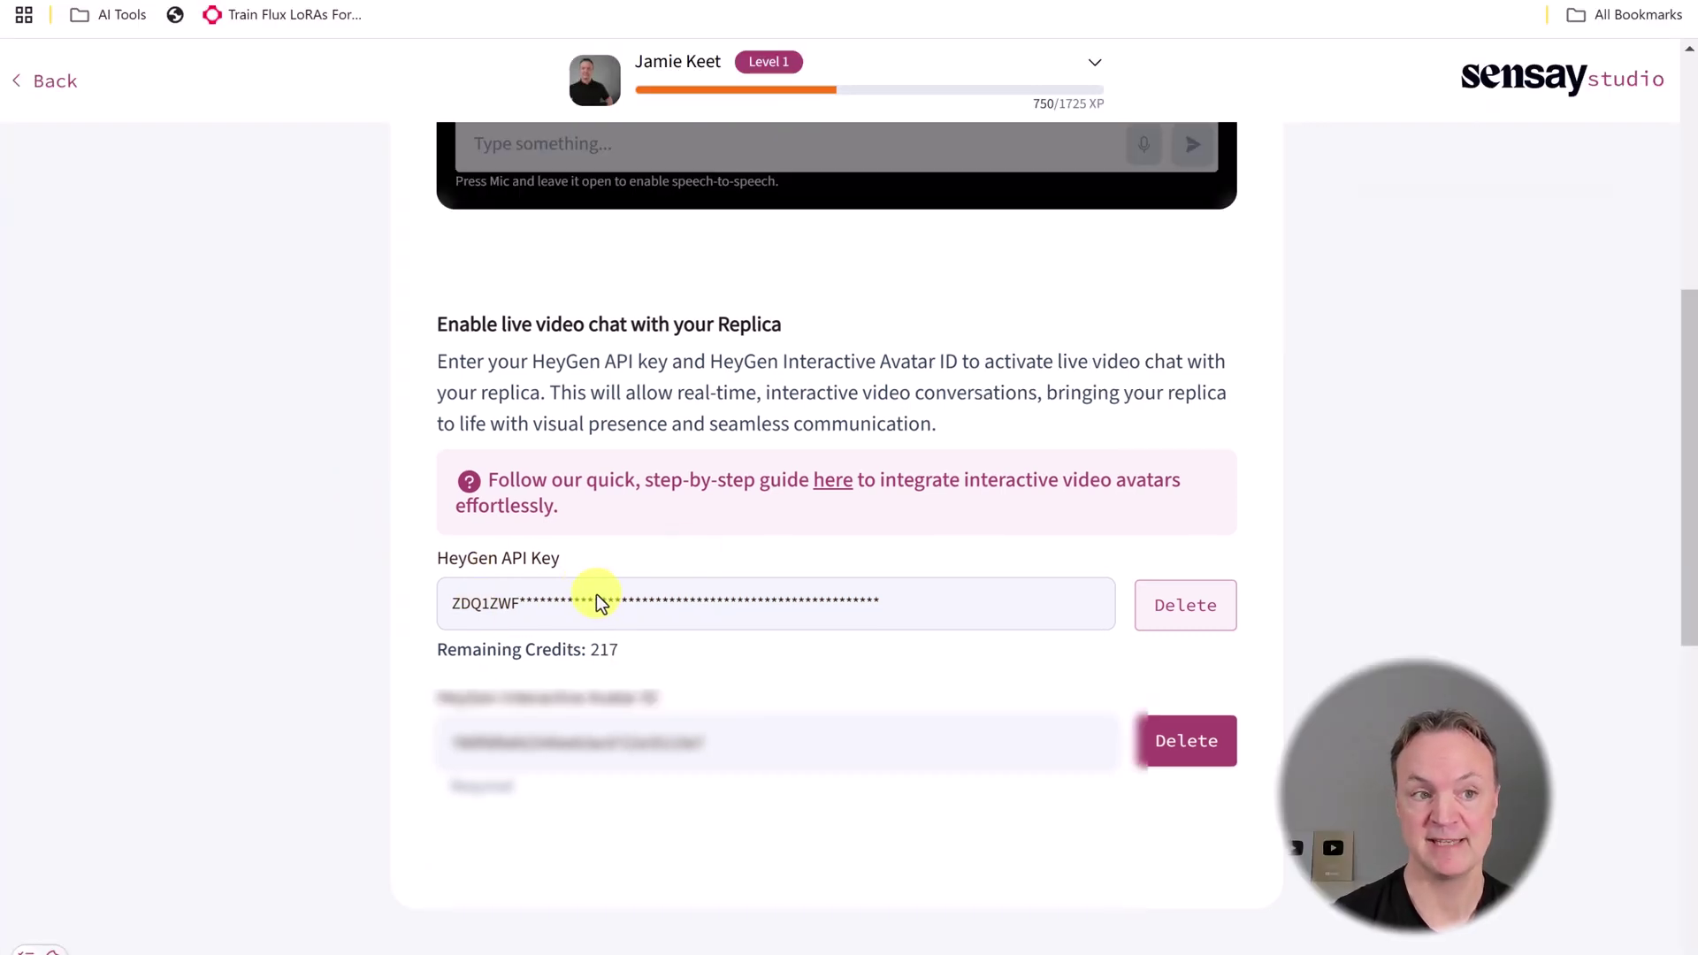
Switch to HeyGen, view the API token page in the space settings, and return to the home page.
left_click(433, 27)
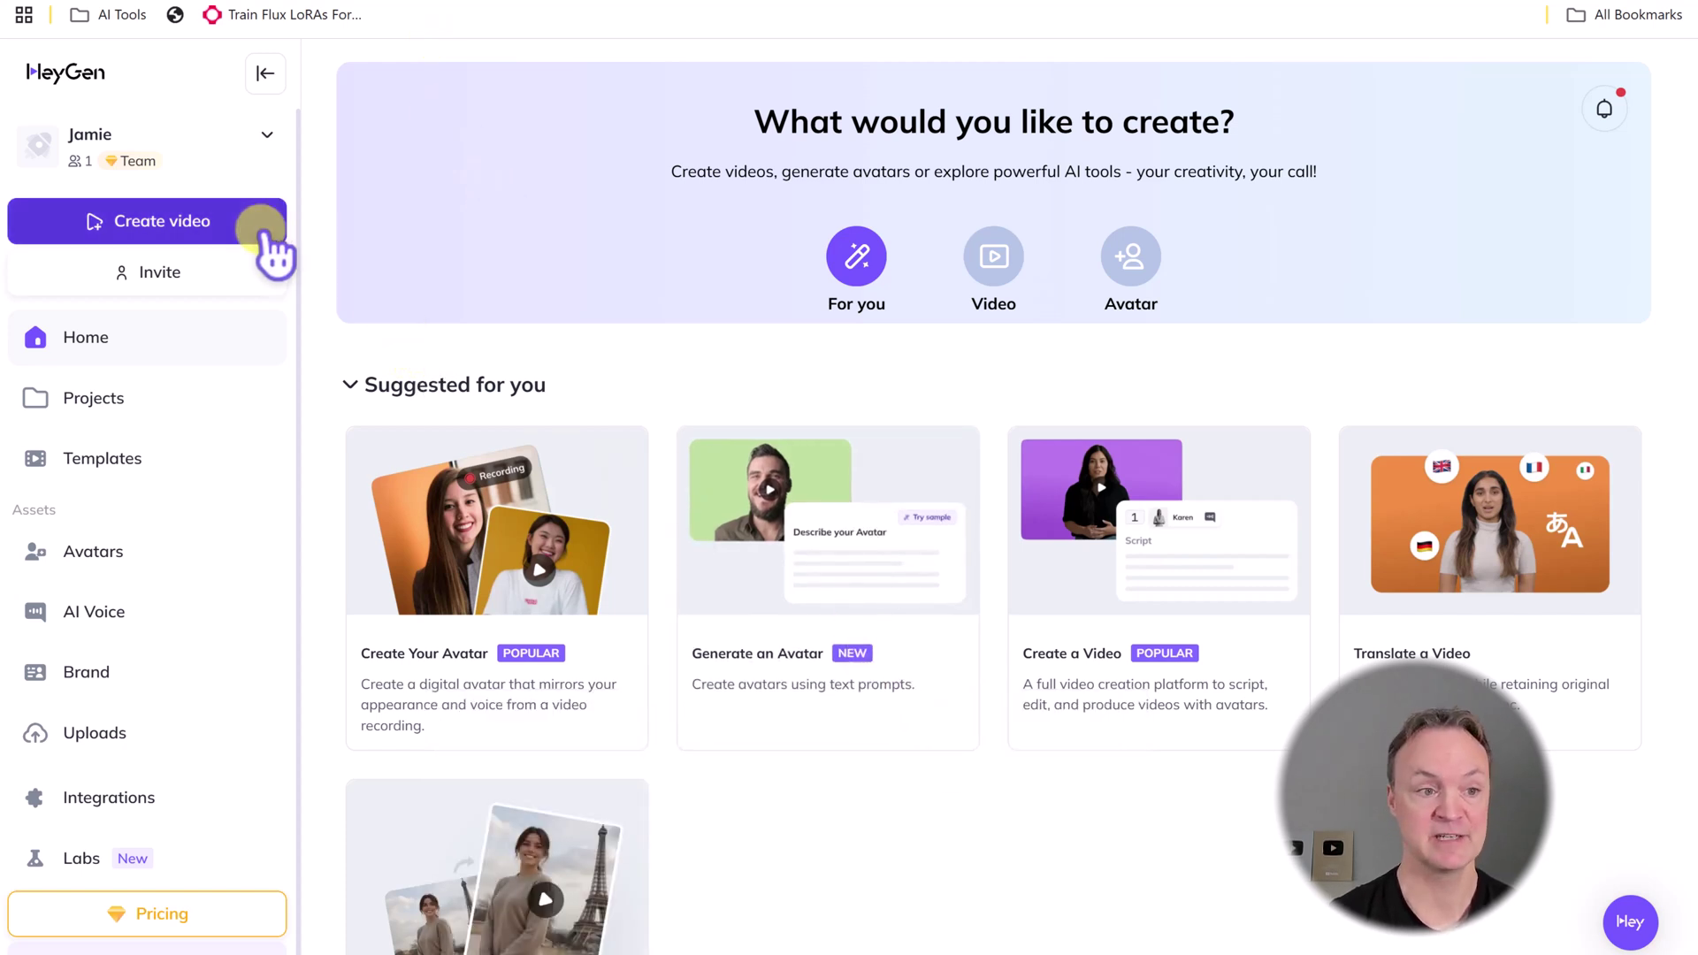
left_click(153, 170)
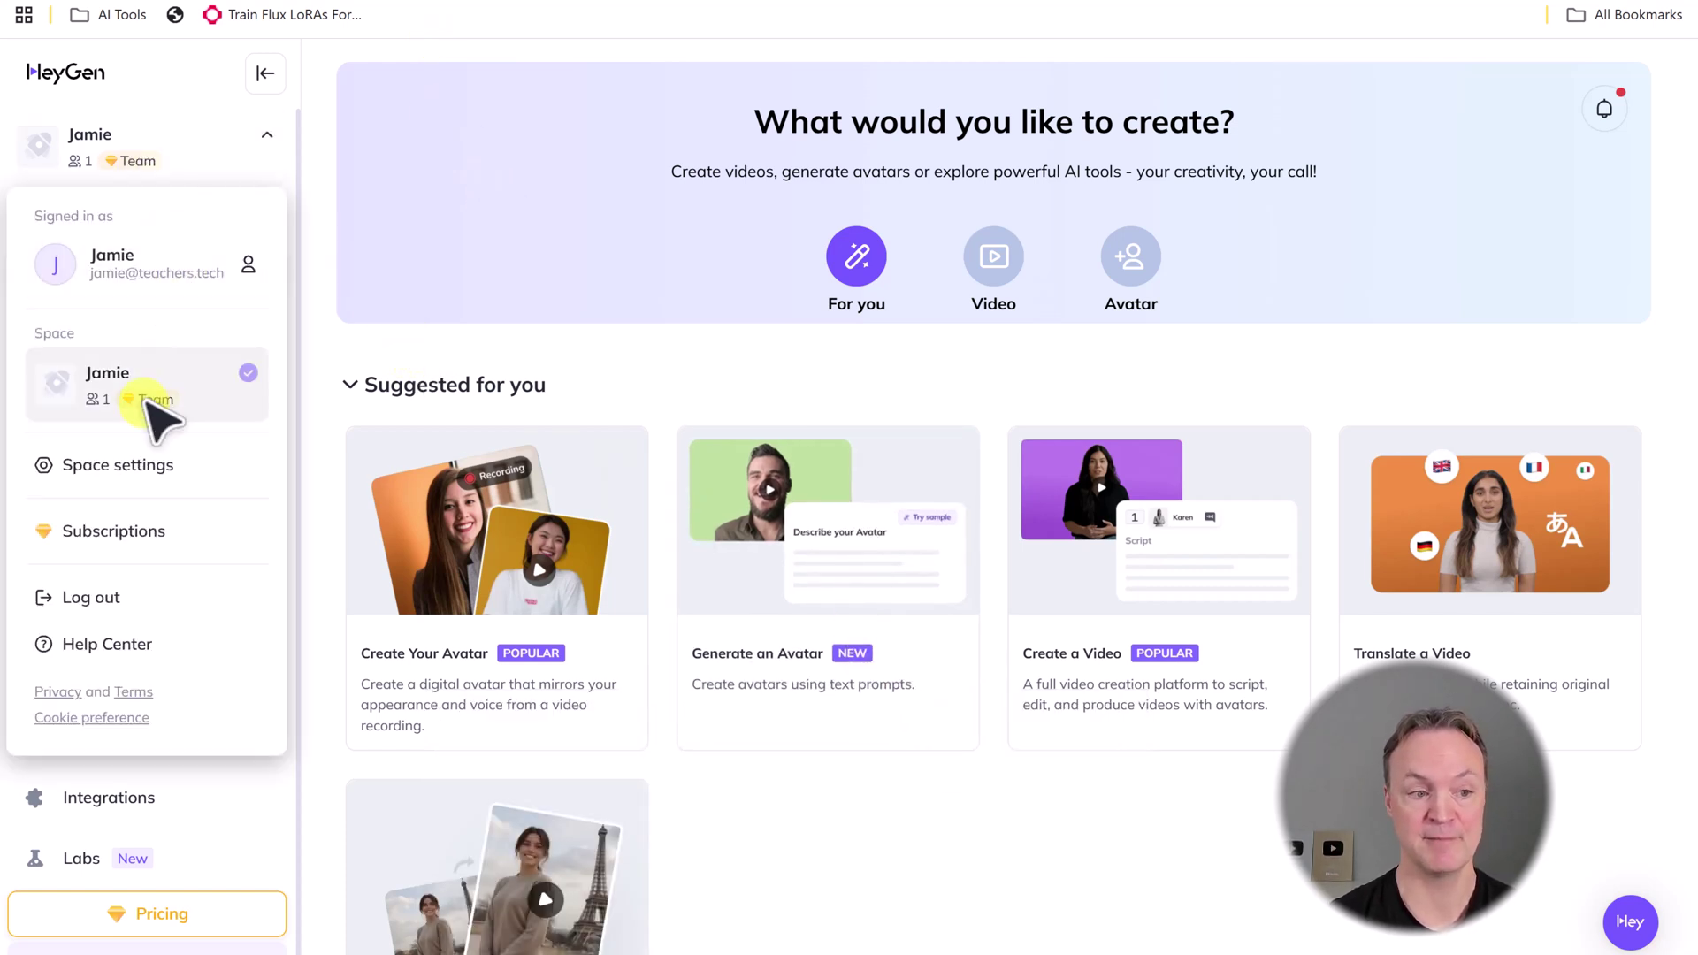
left_click(155, 466)
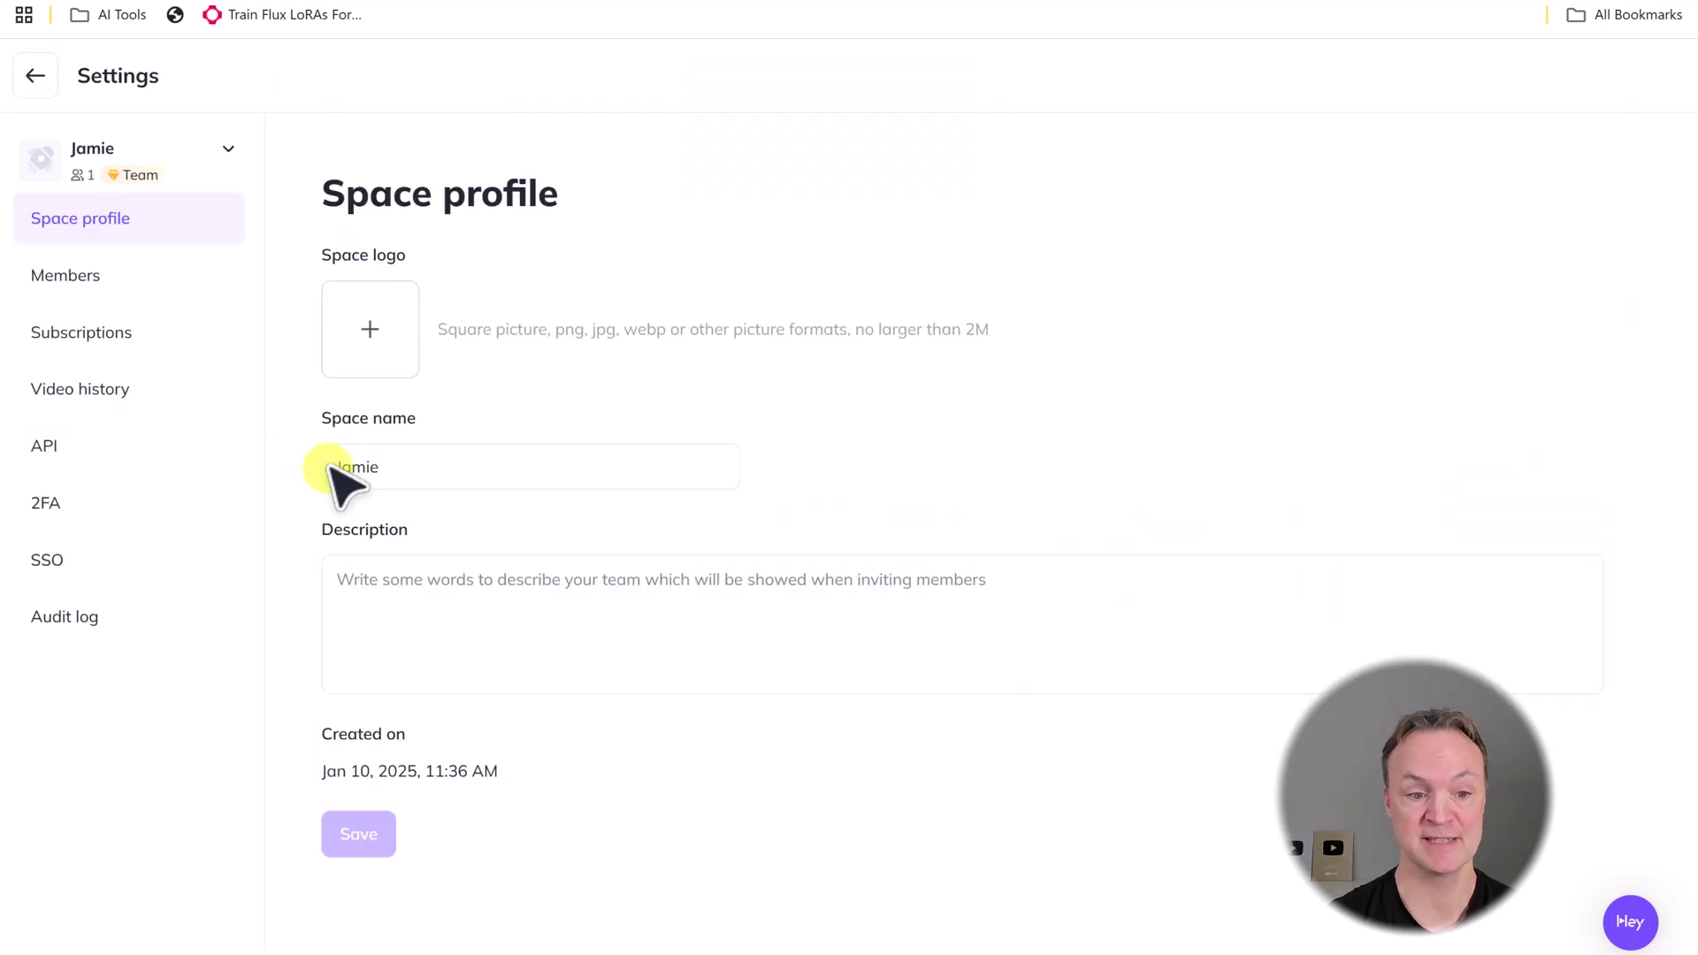
left_click(98, 449)
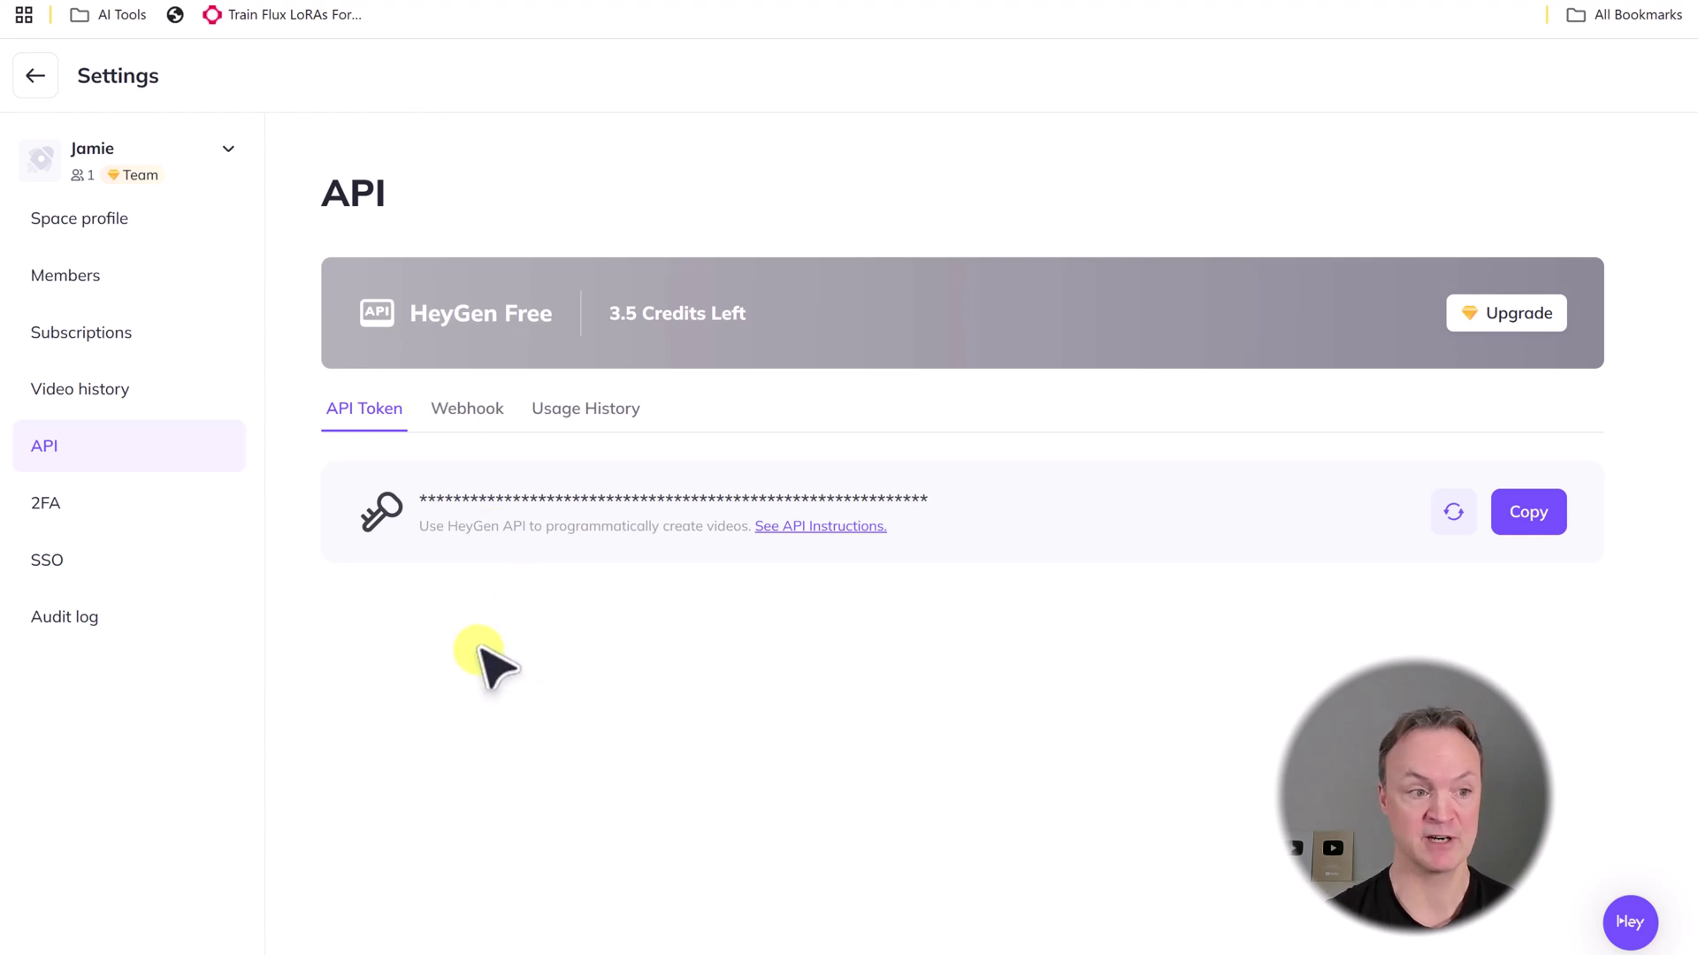
left_click(34, 72)
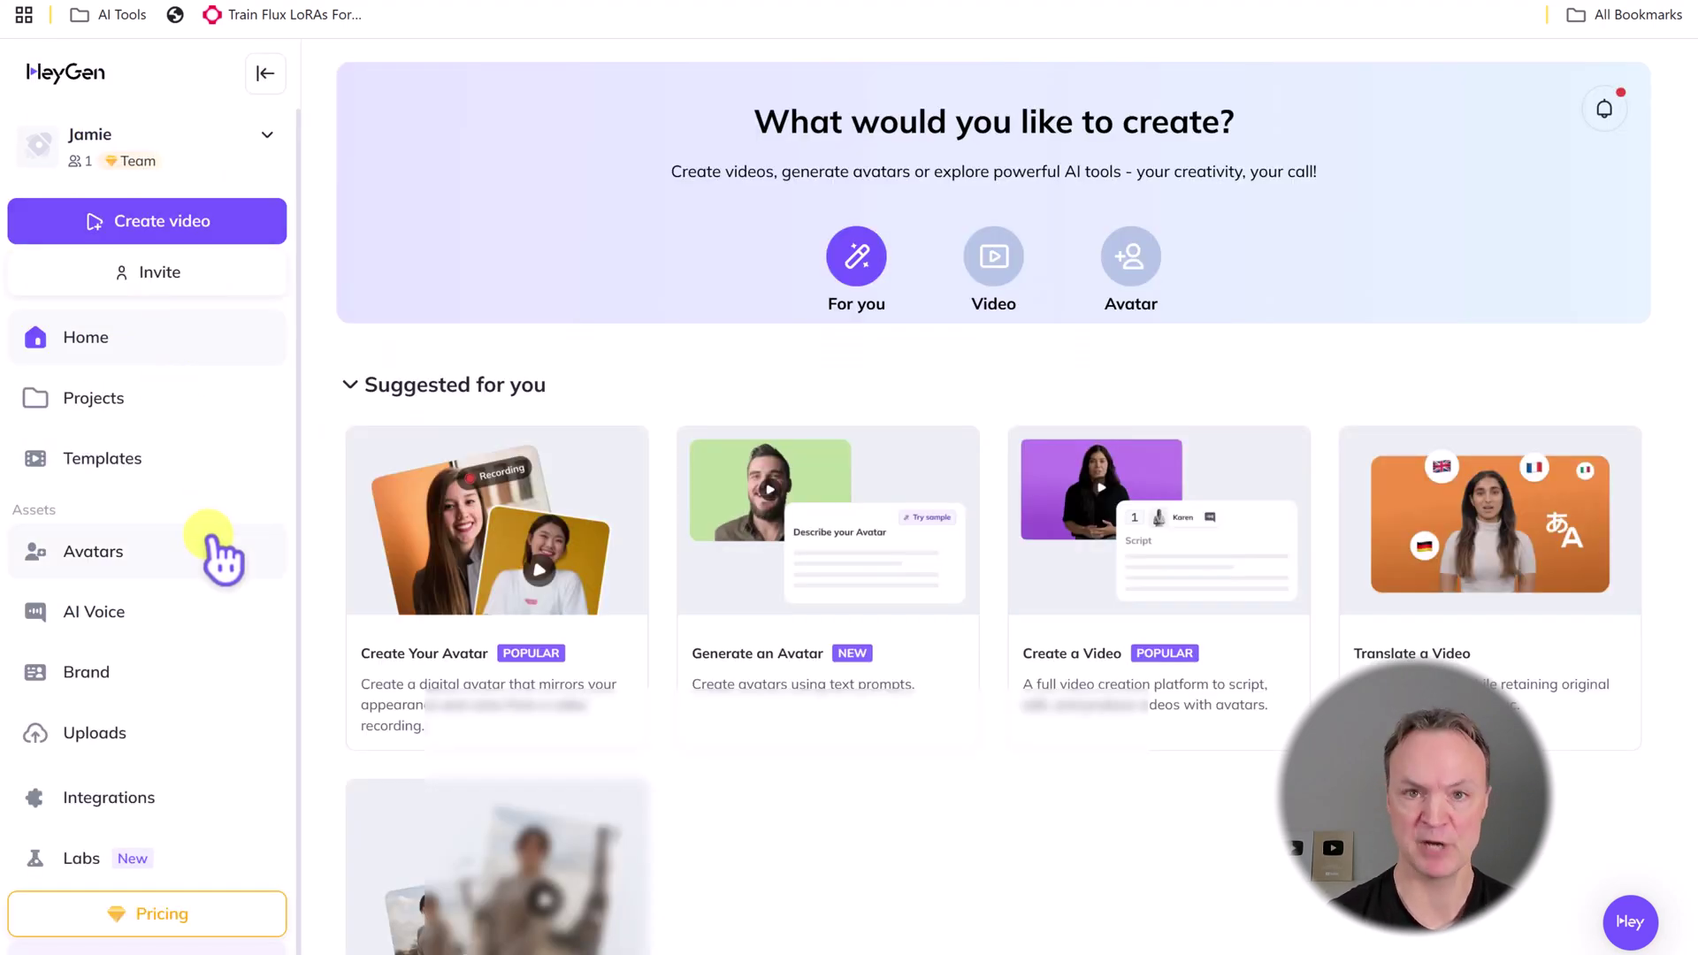
Open HeyGen Labs' Interactive Avatar, and examine the public avatars and the Get Avatar ID option of the standing doctor avatar.
scroll(228, 596, "down", 1)
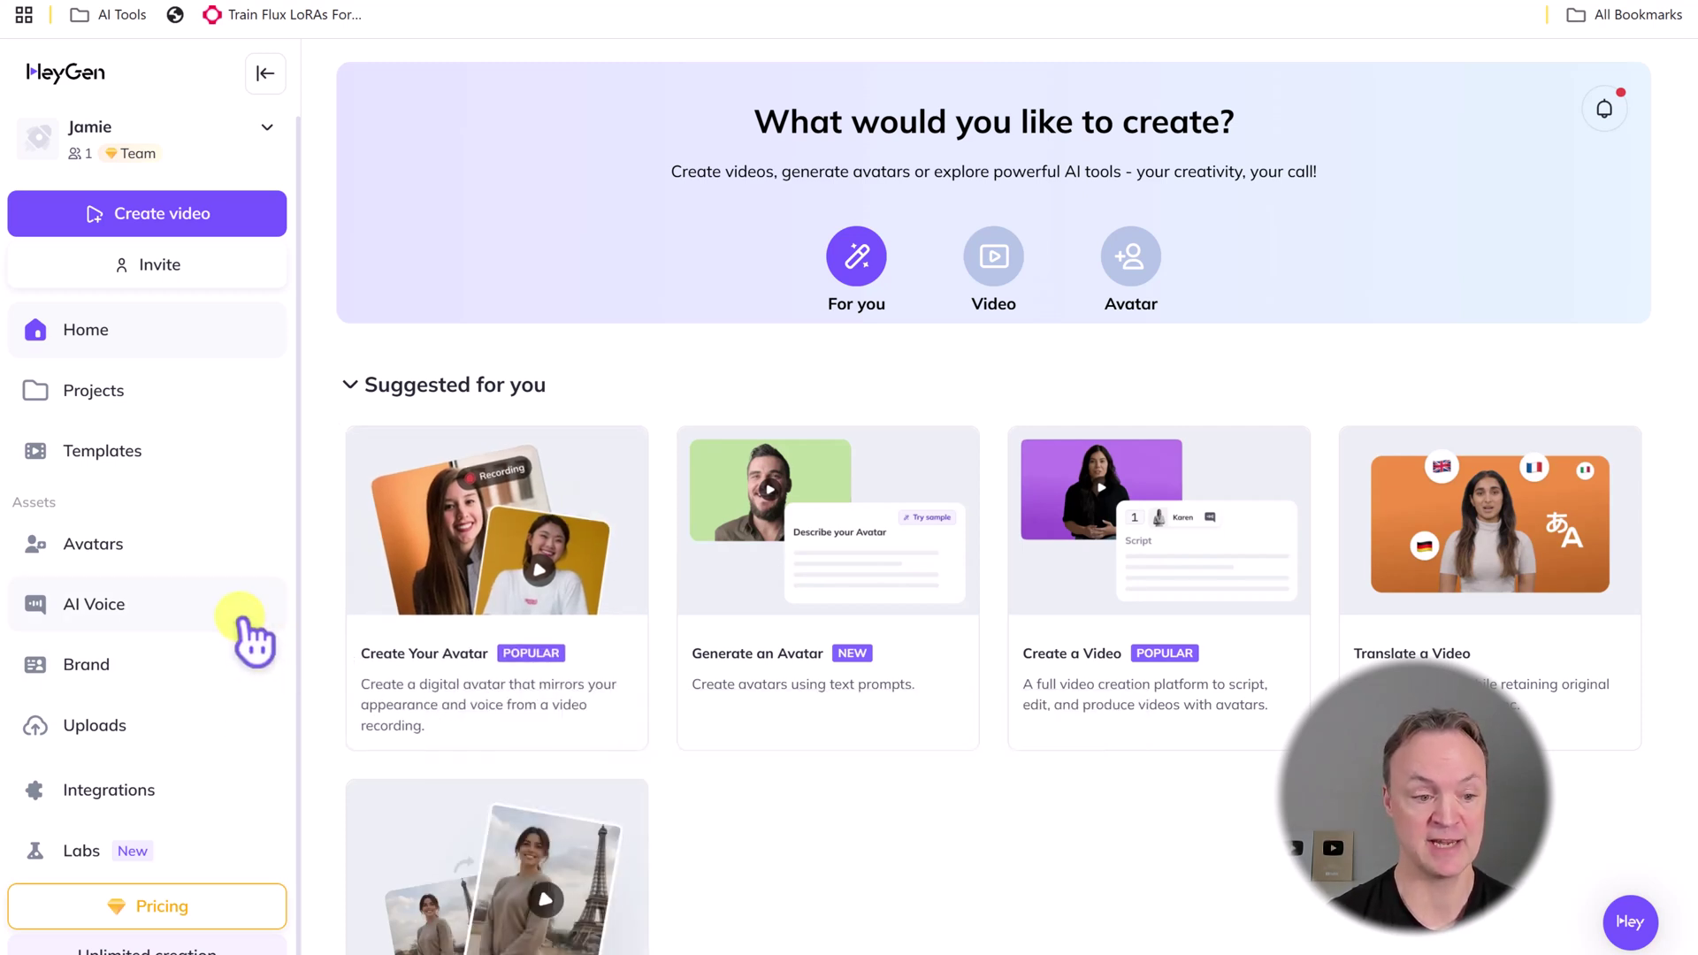
left_click(105, 851)
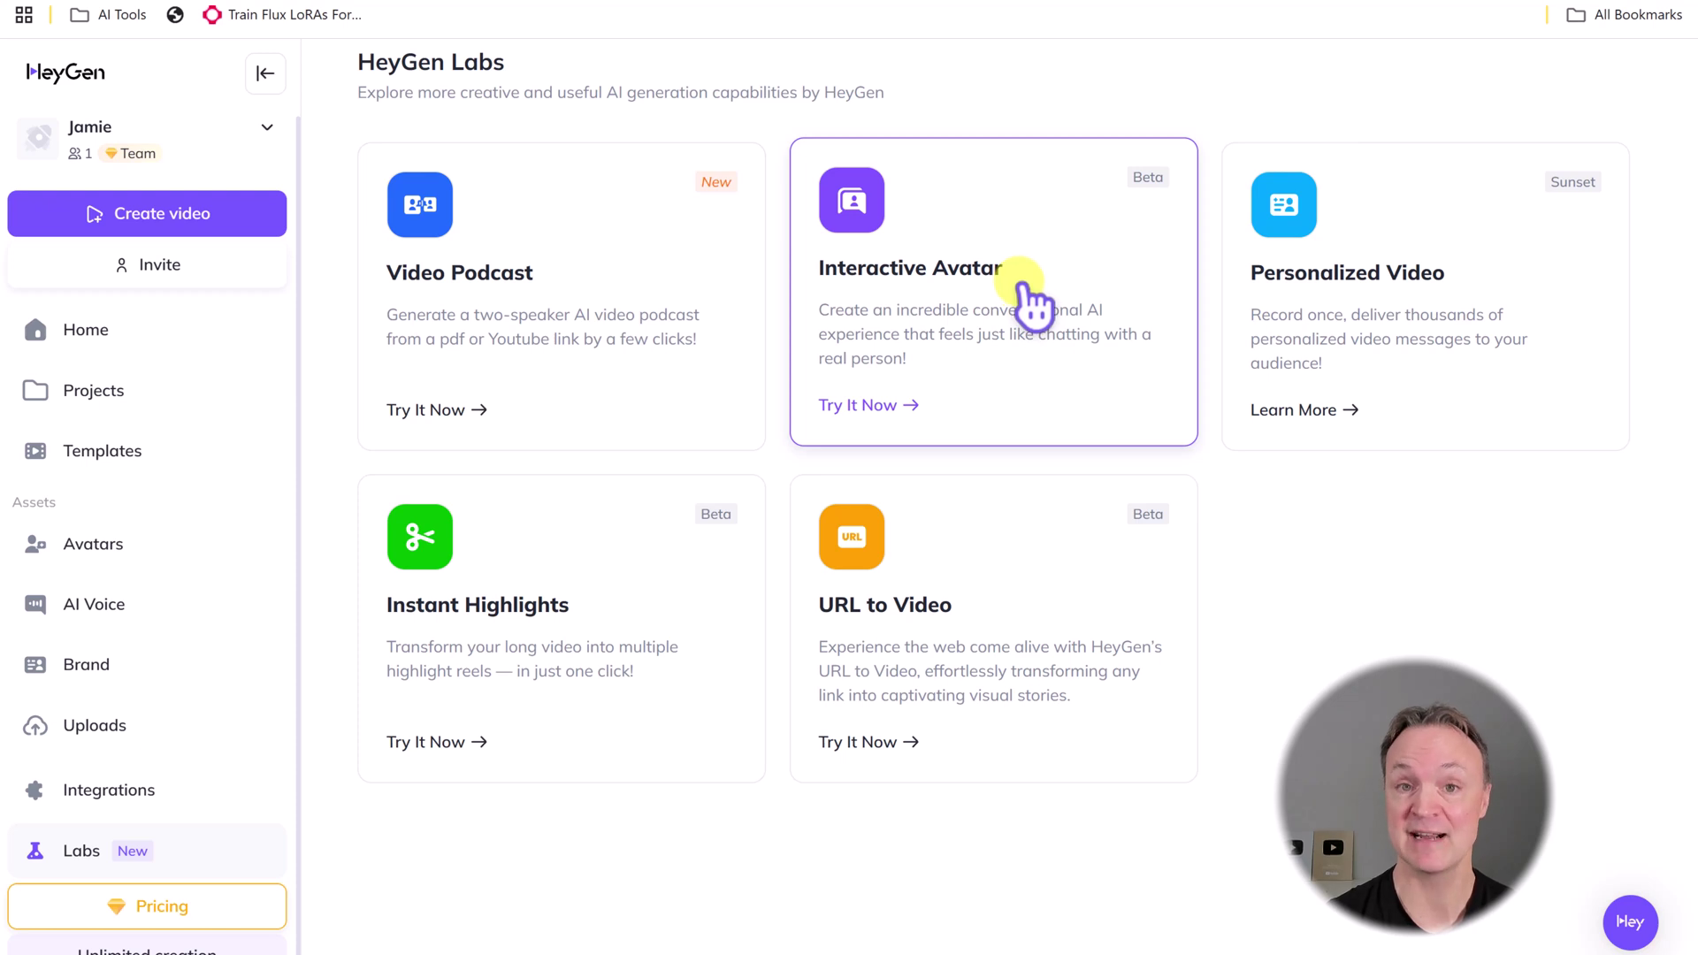
left_click(1000, 283)
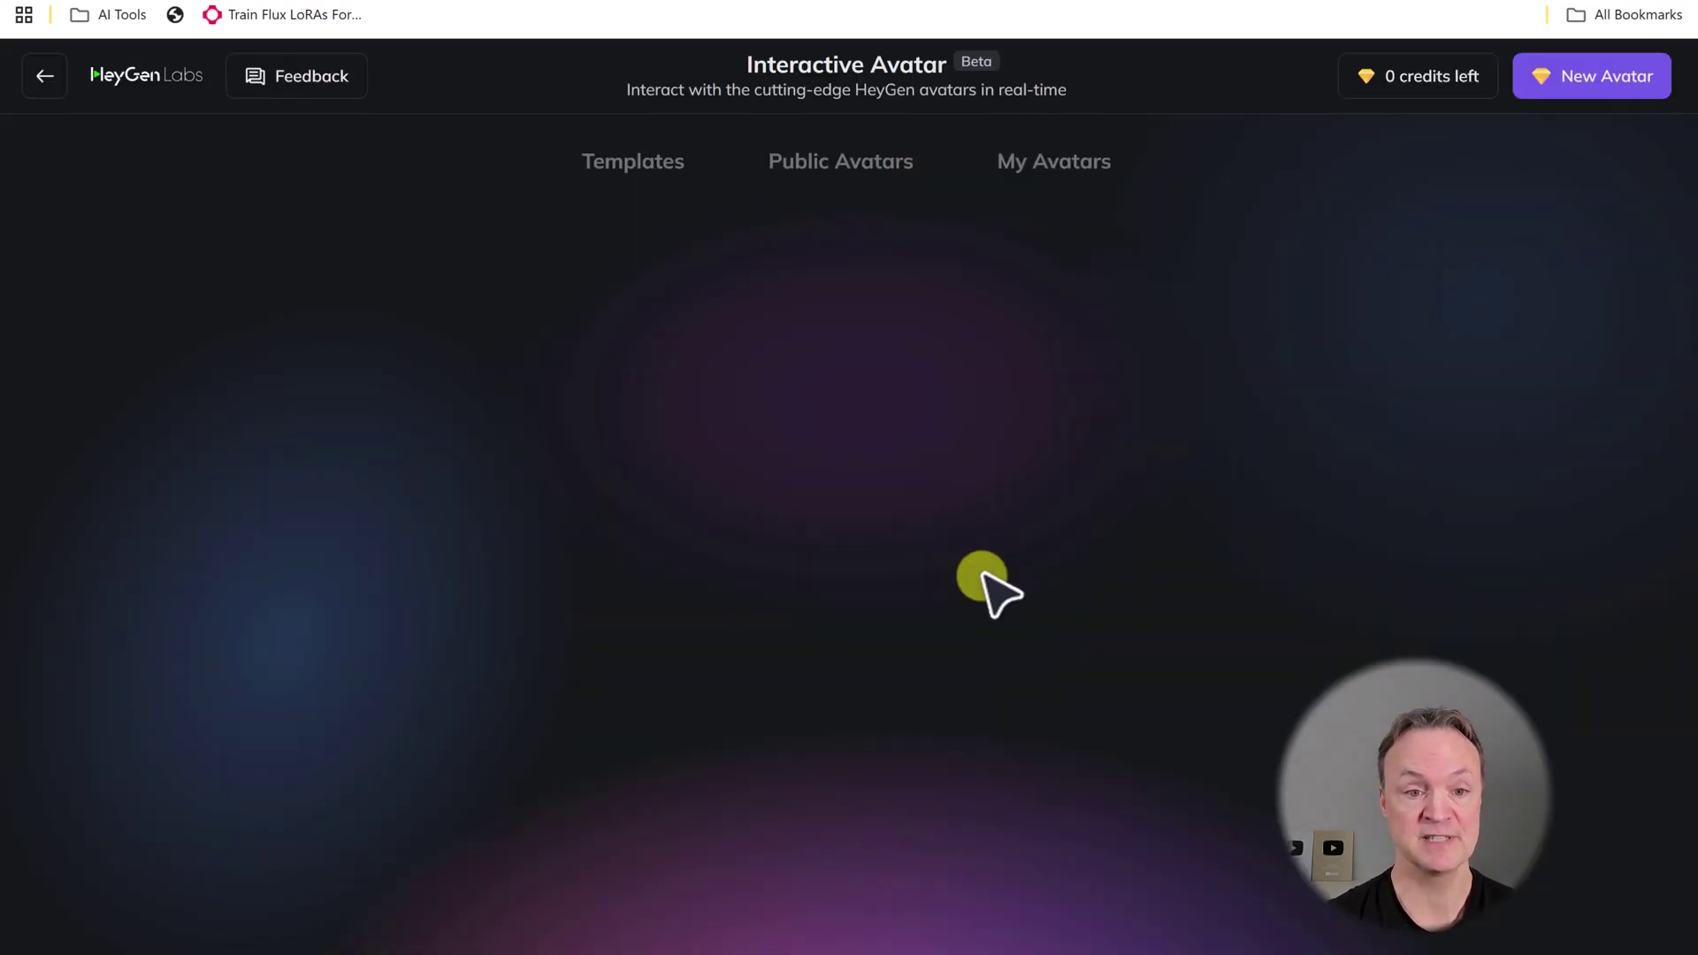
mouse_move(845, 584)
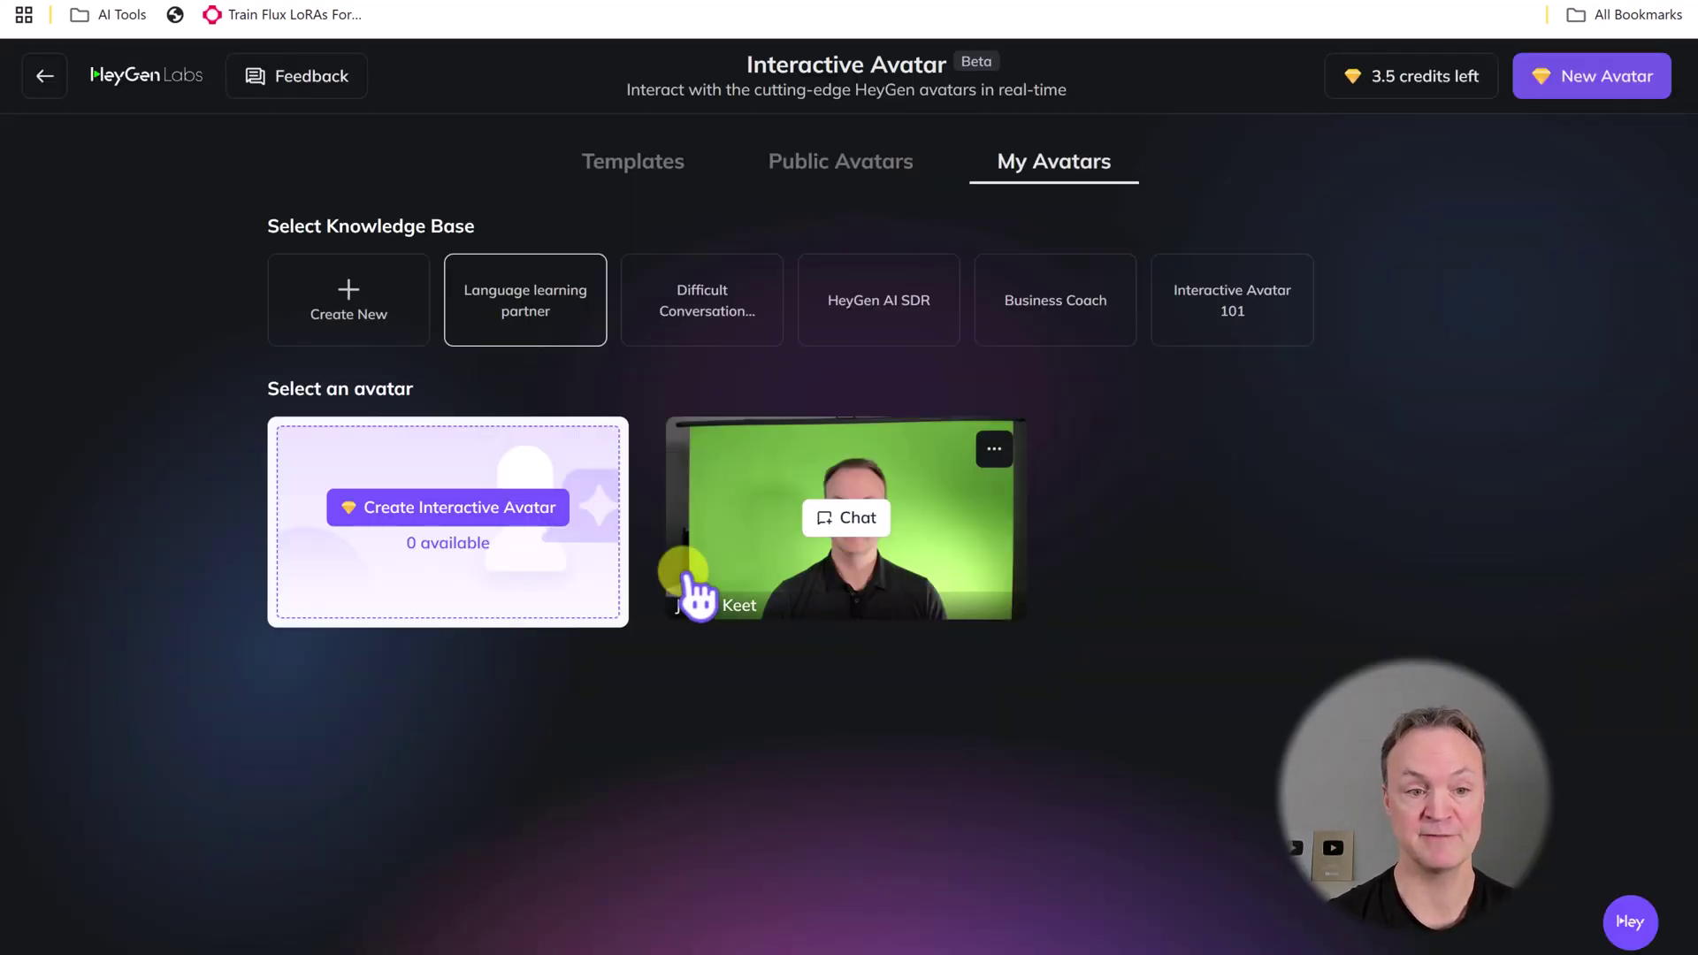
left_click(818, 186)
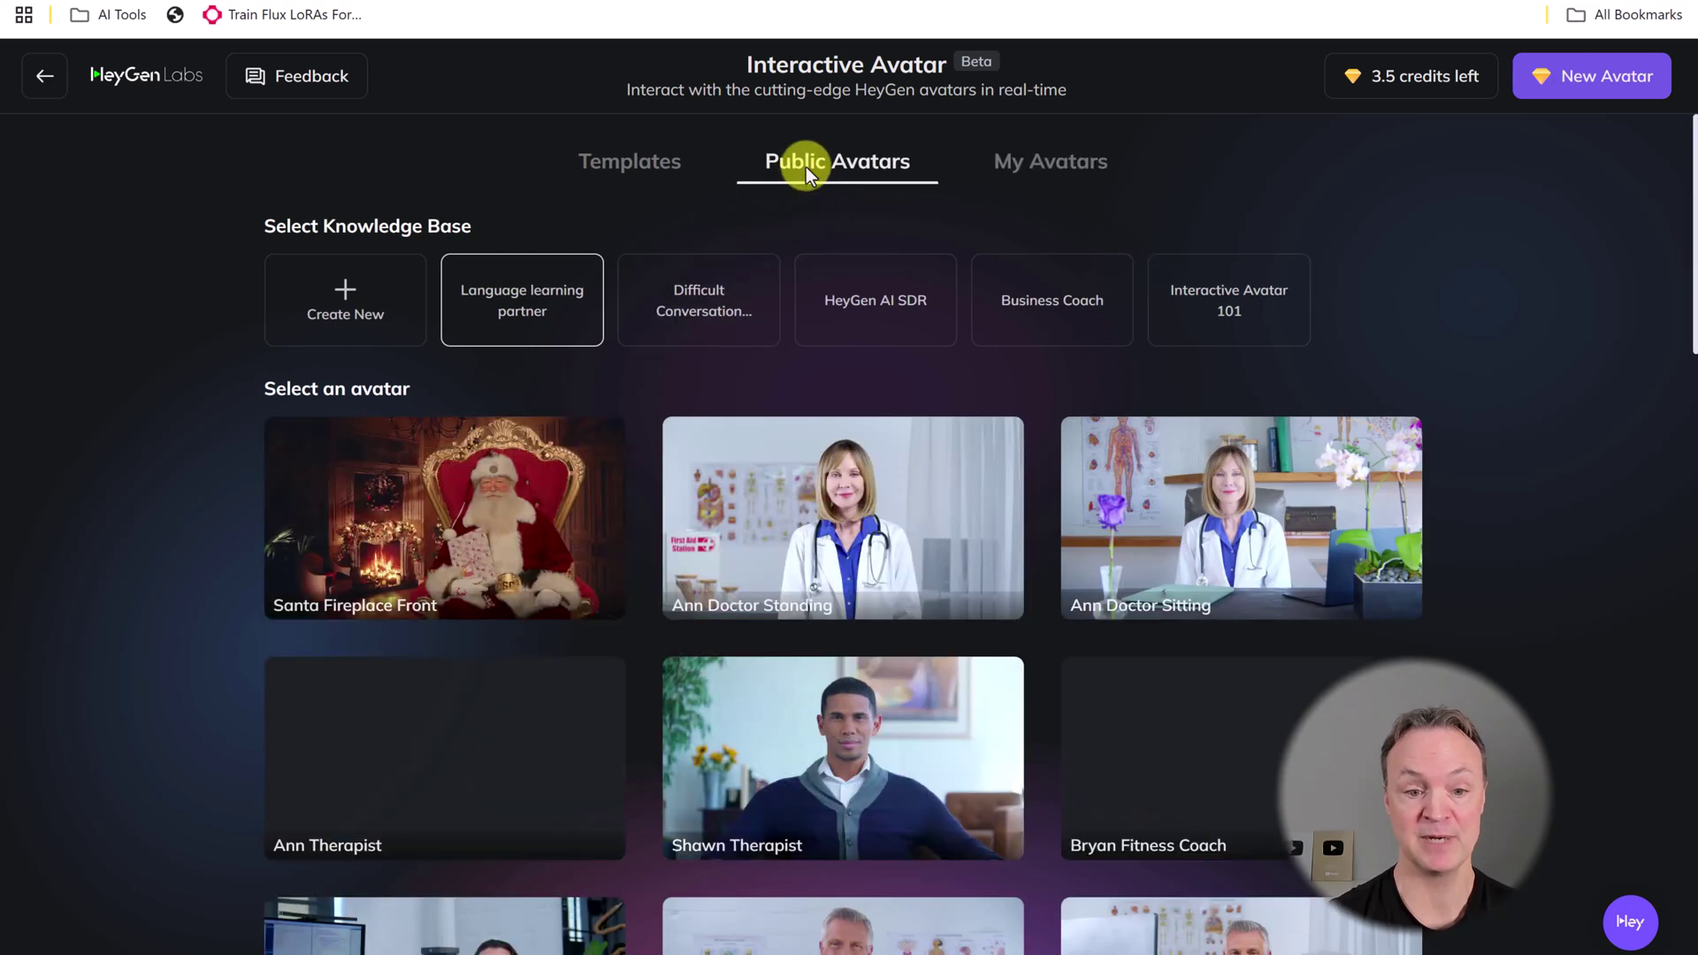
mouse_move(924, 530)
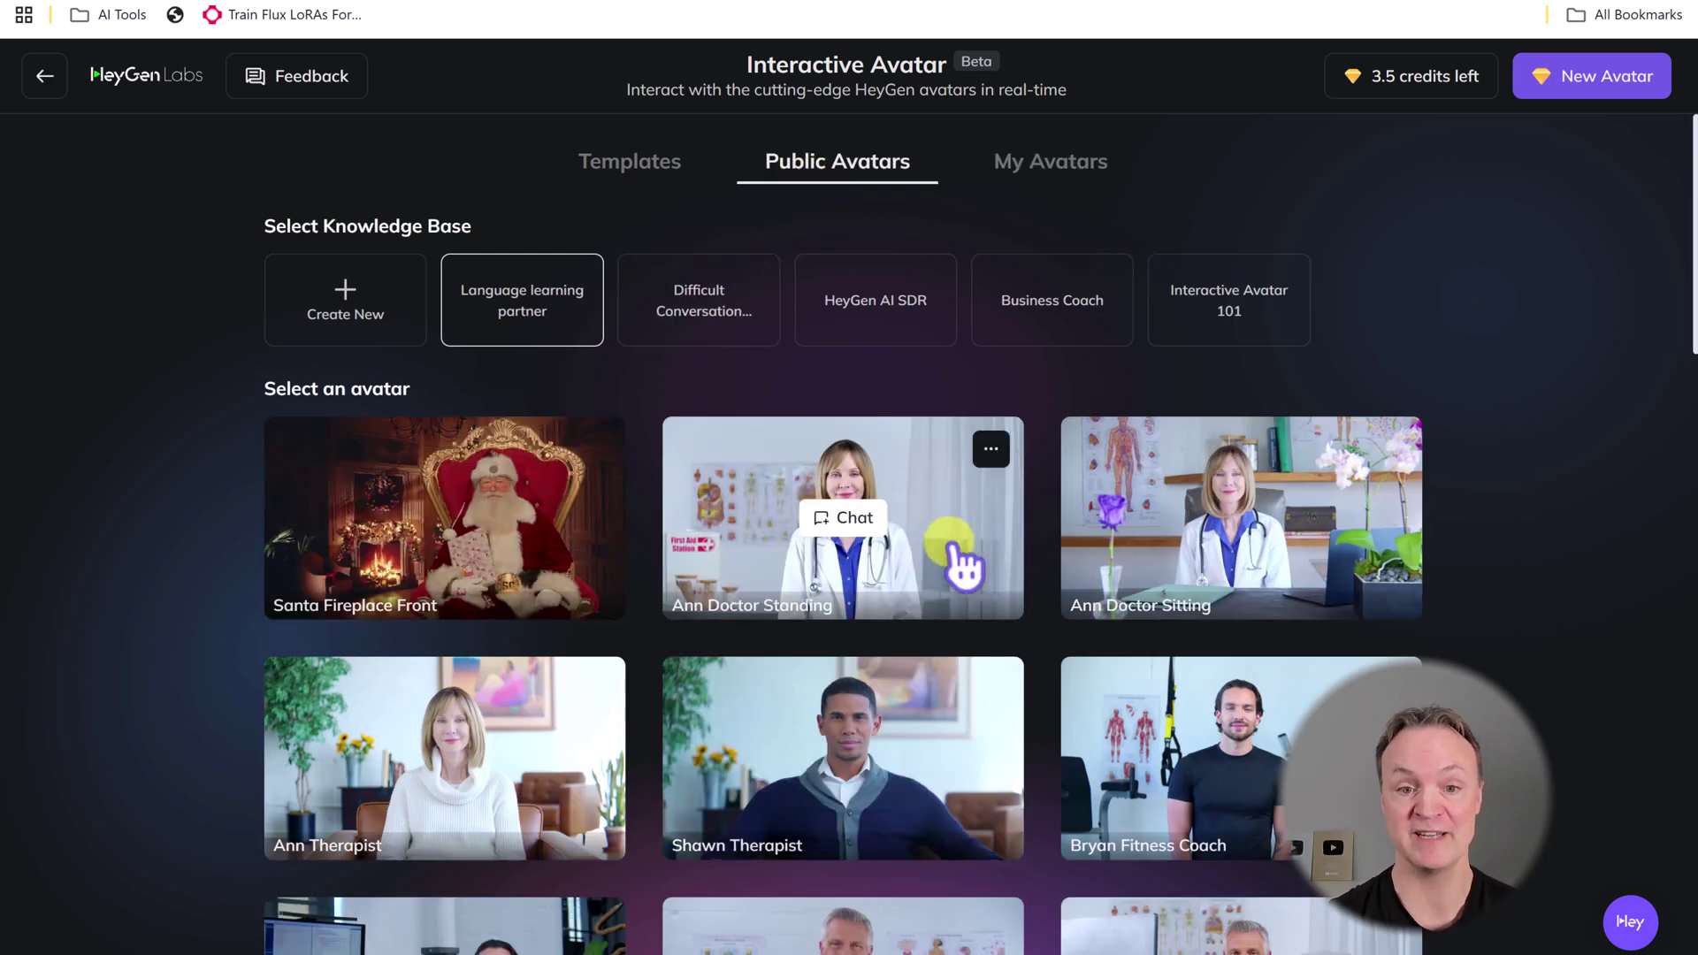
left_click(1004, 454)
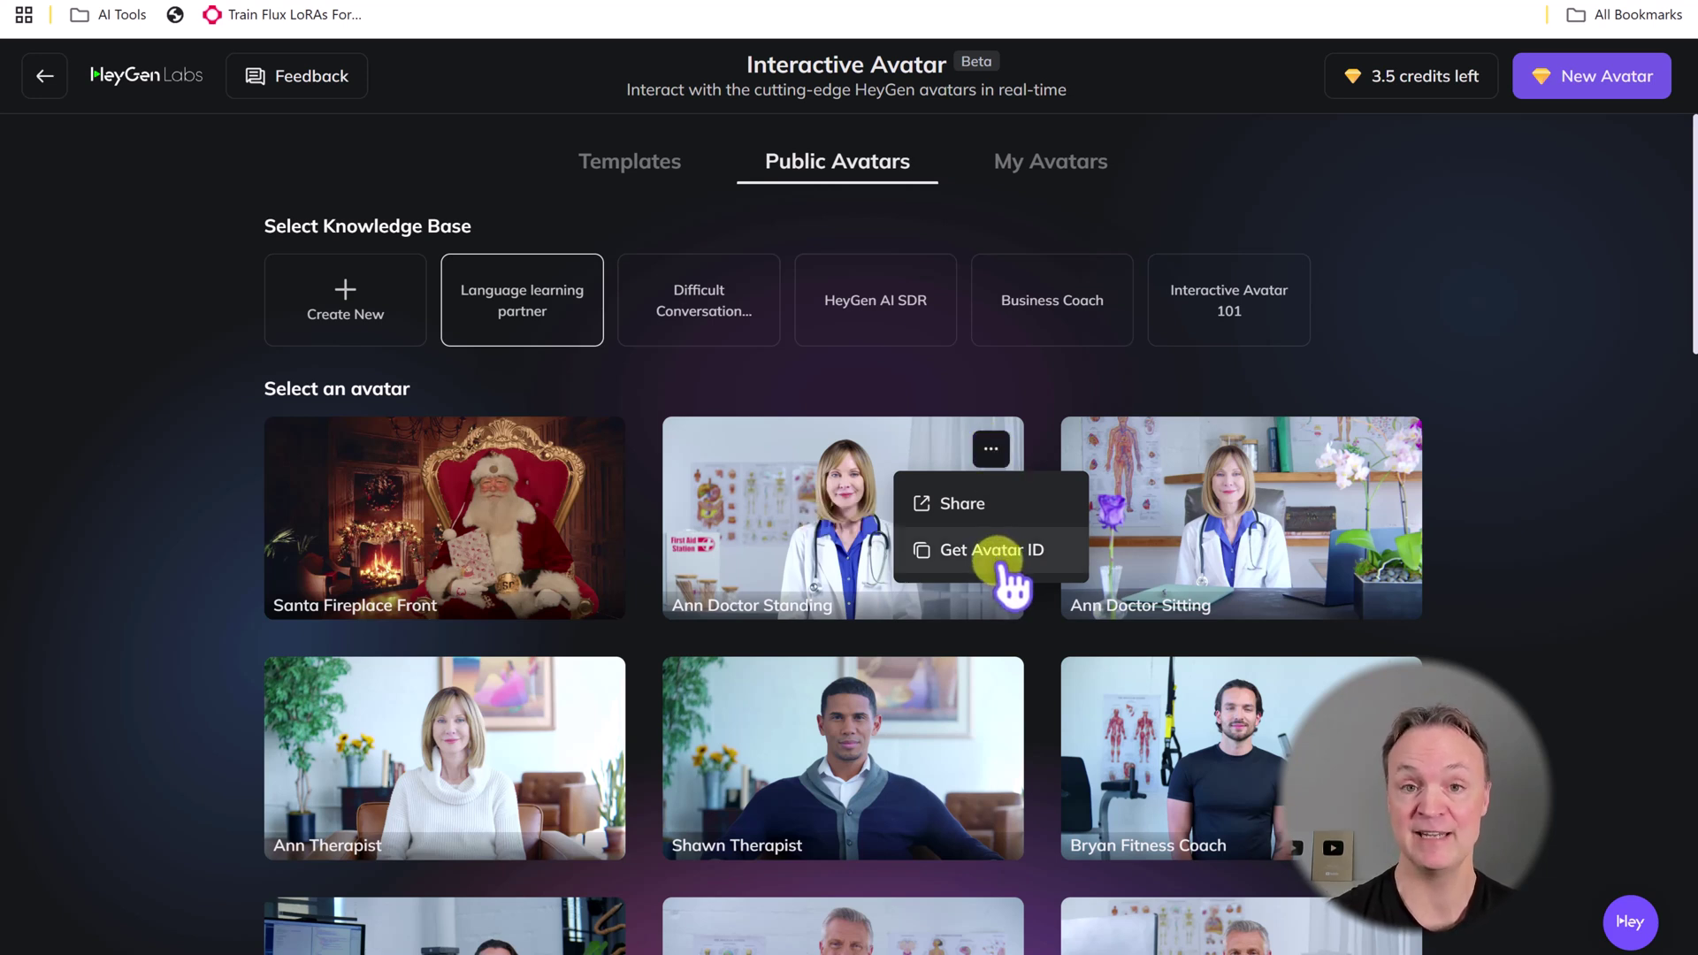
Get the avatar ID of the custom green-screen avatar among the account's own interactive avatars.
left_click(1045, 159)
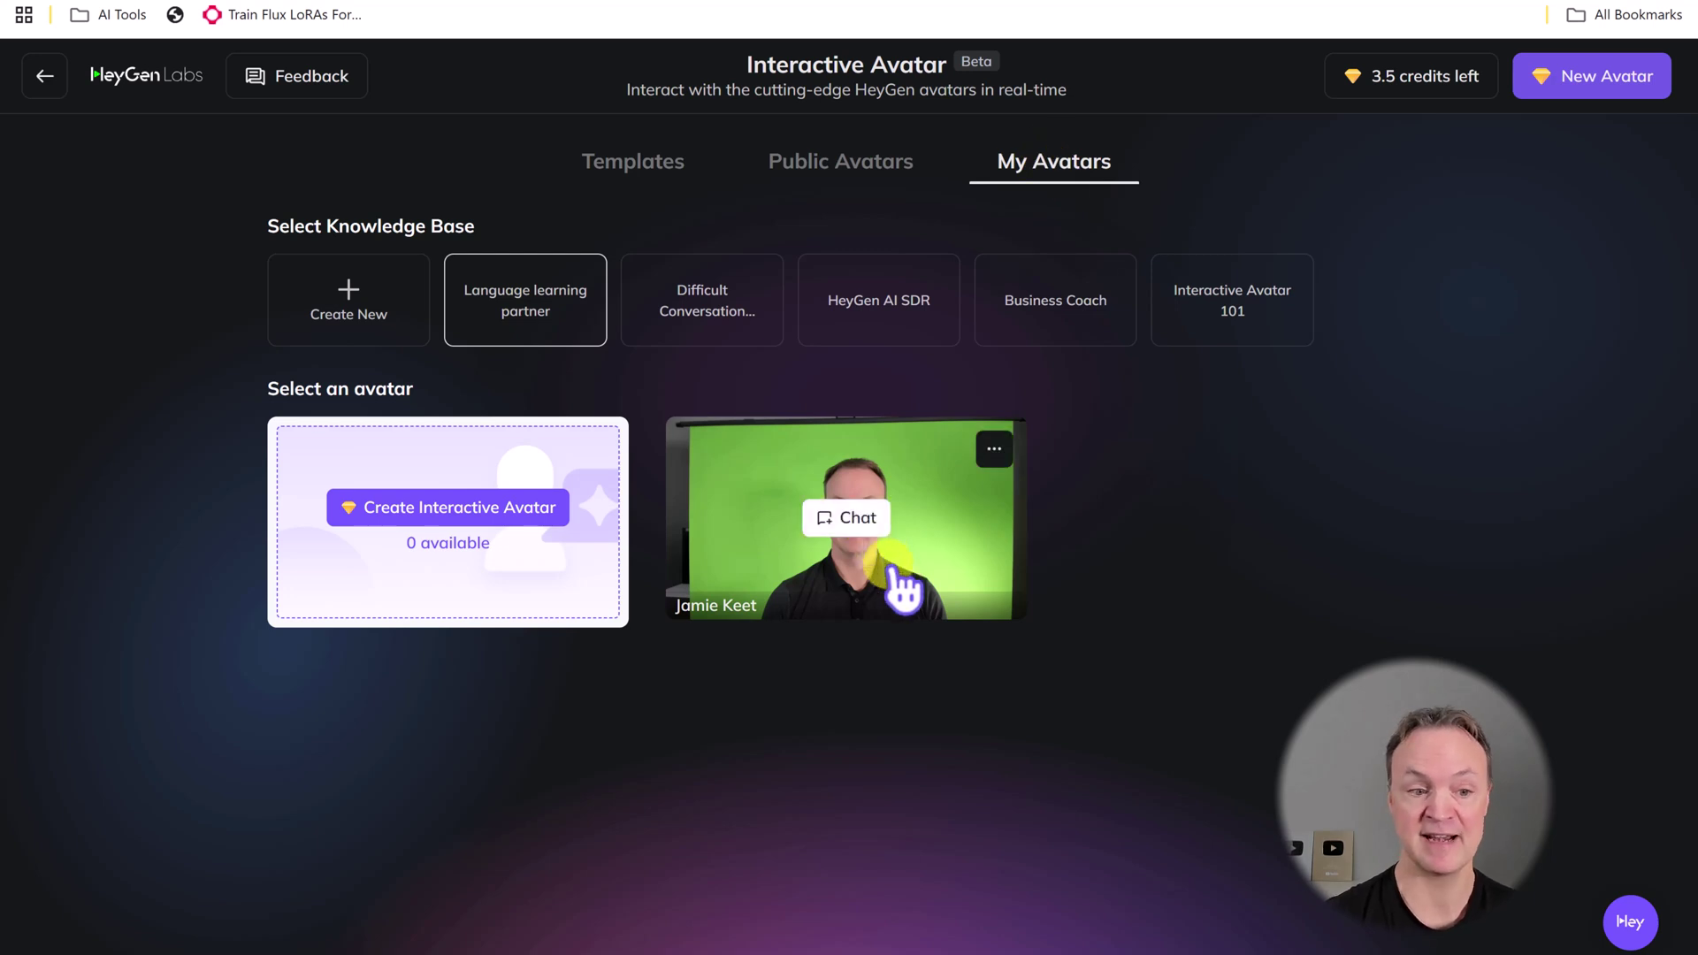
left_click(495, 529)
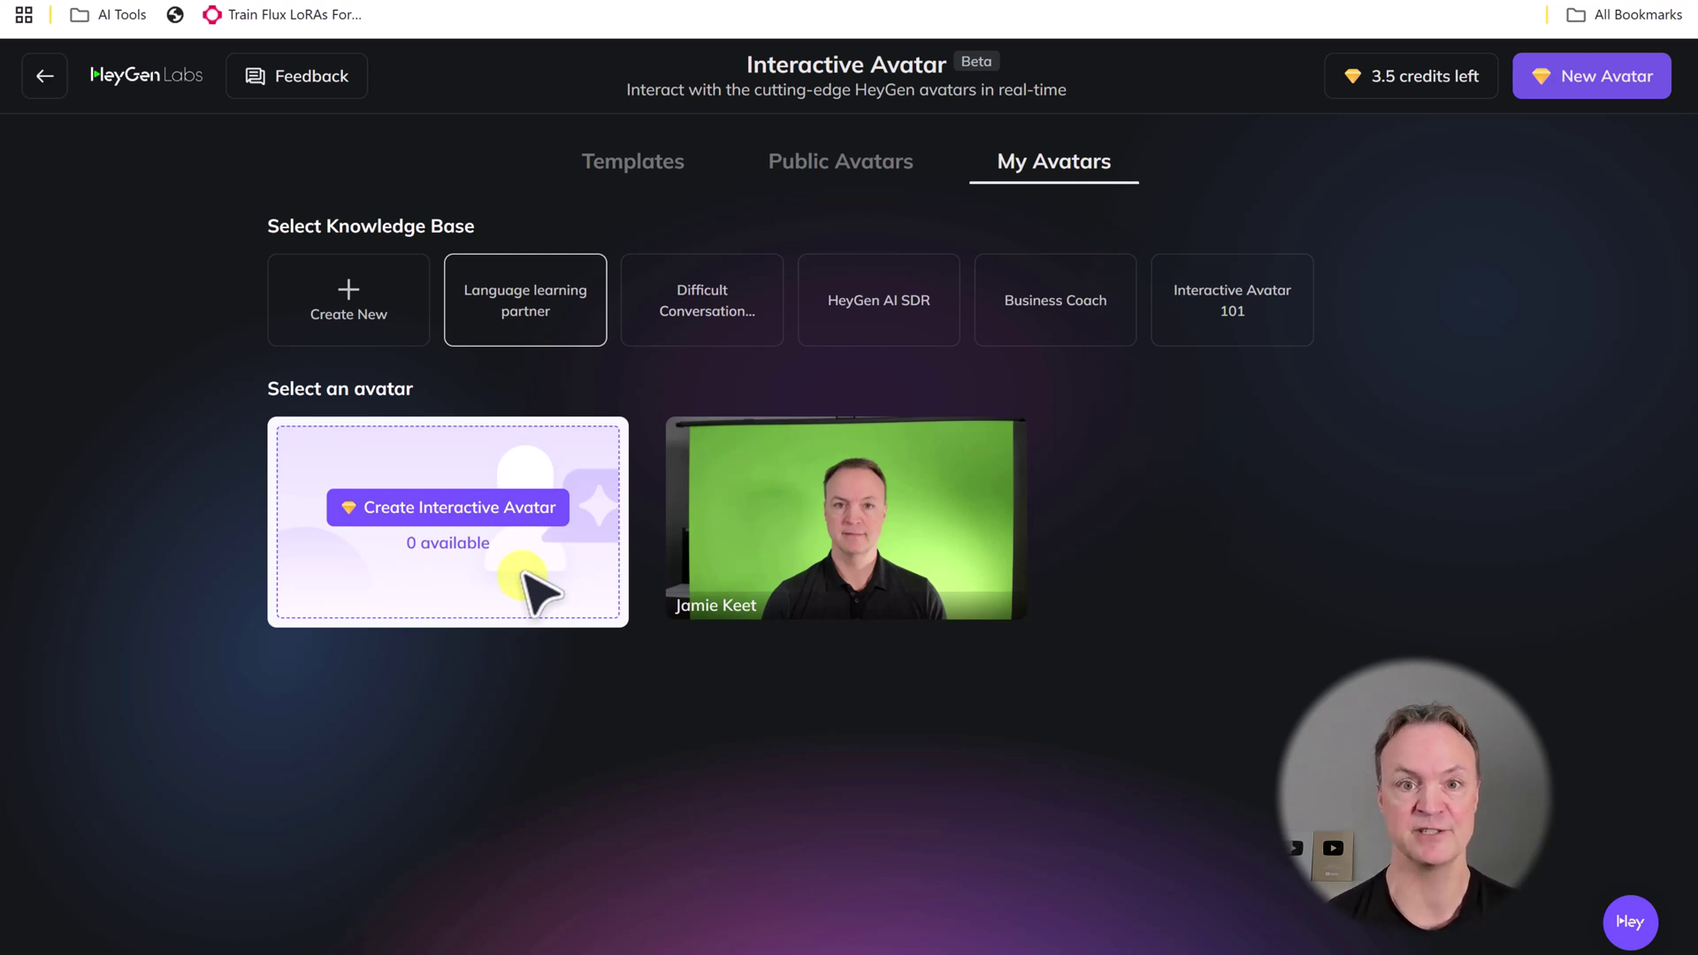
left_click(994, 450)
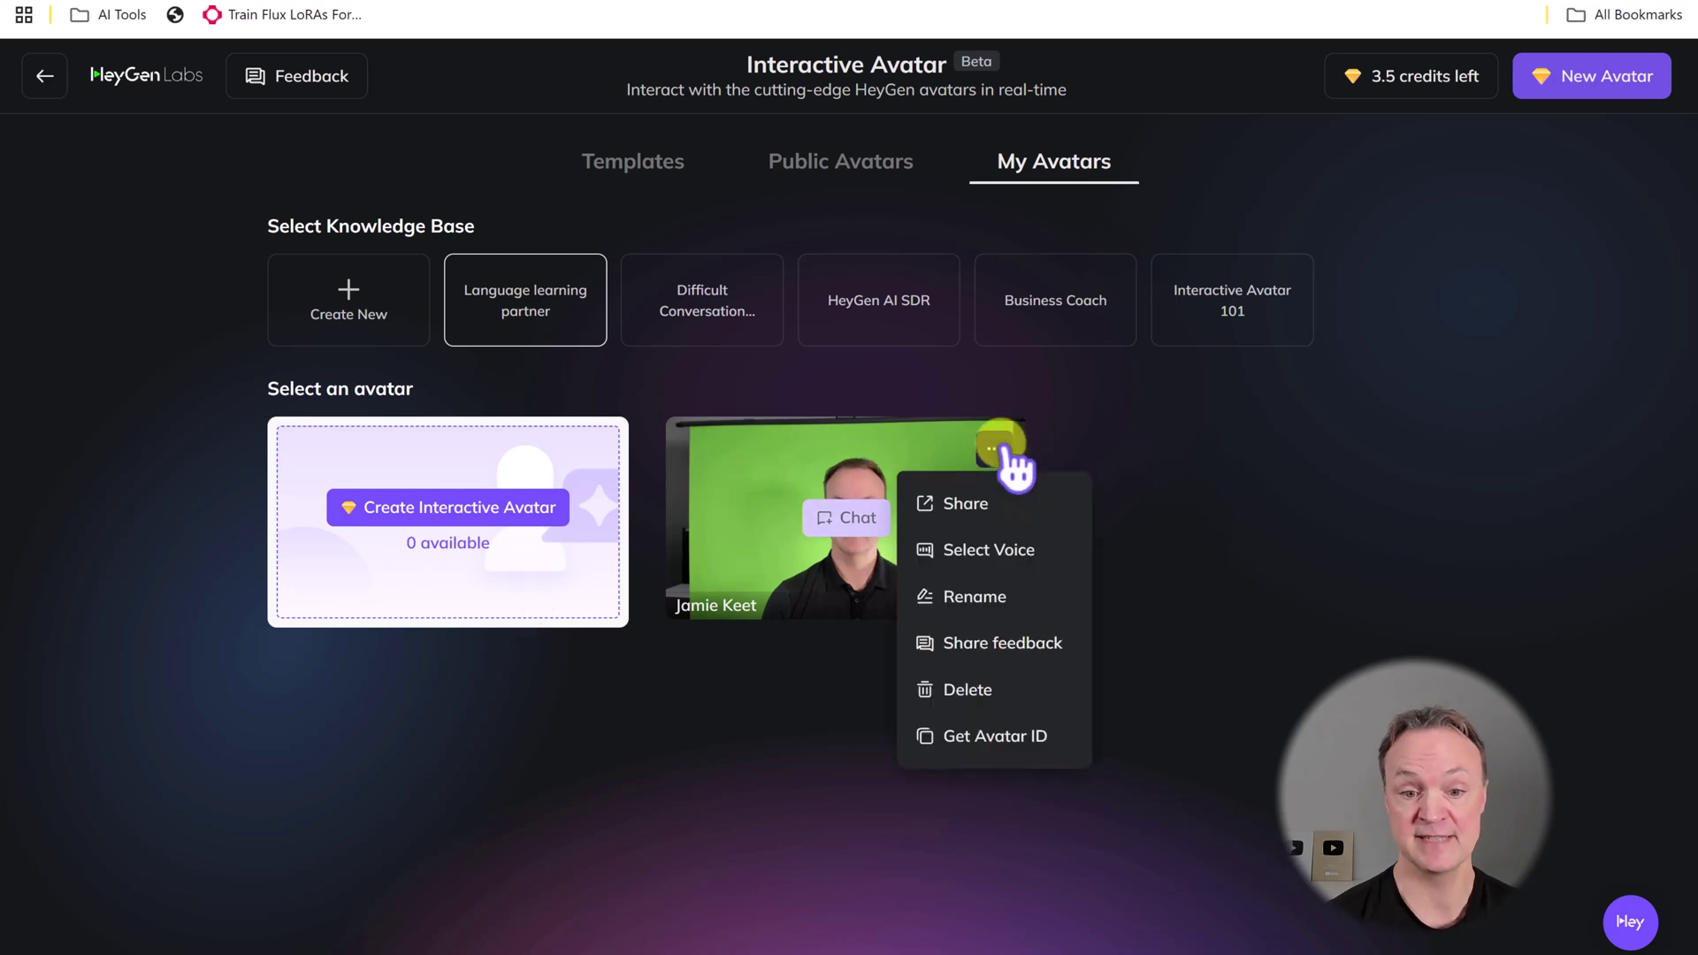
left_click(1011, 736)
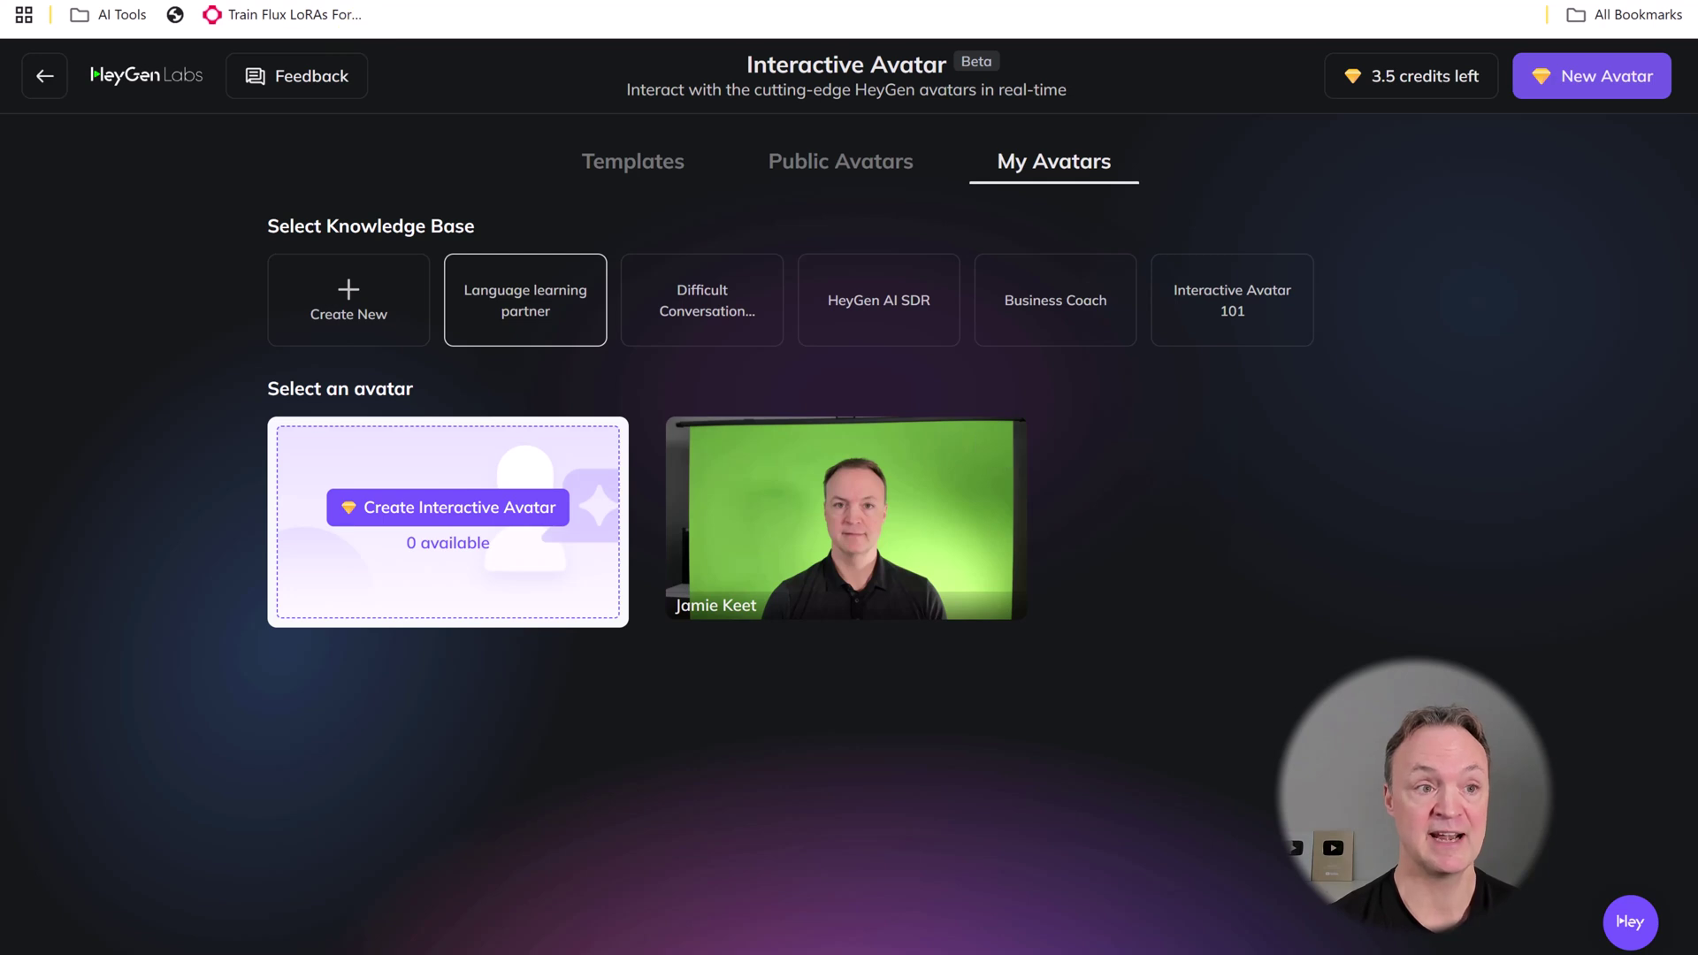
Switch back to Sensay, review the personal replica's question-and-answer training with Athena, and return to the dashboard.
left_click(276, 3)
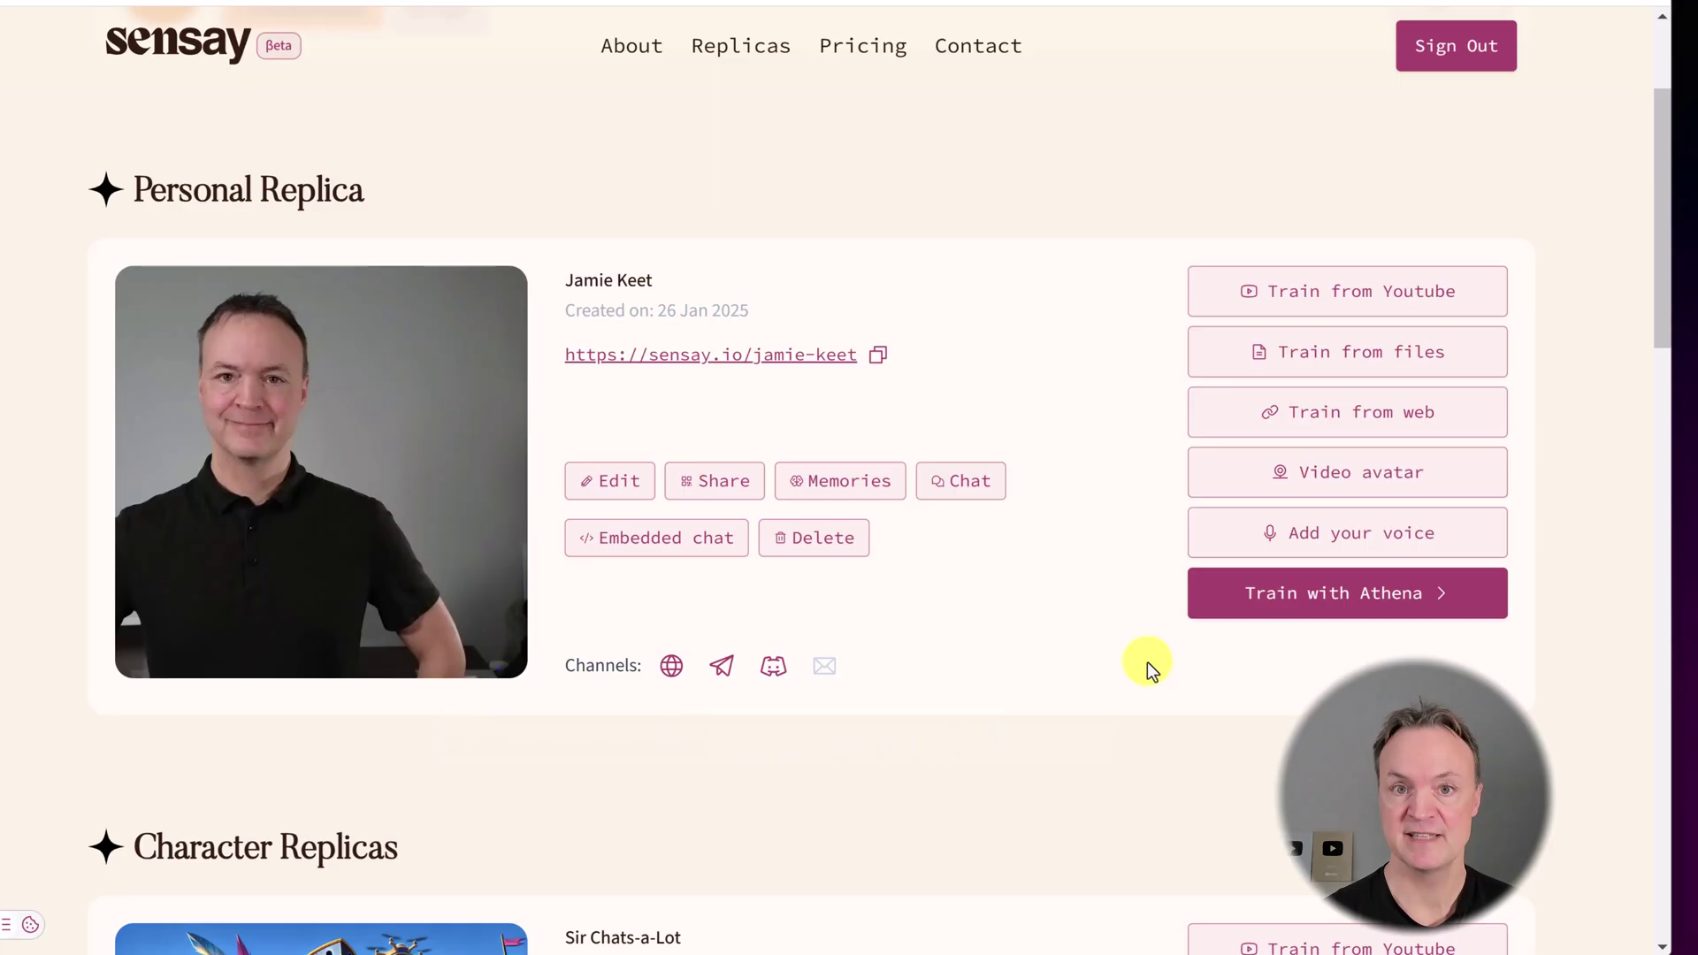
left_click(1312, 608)
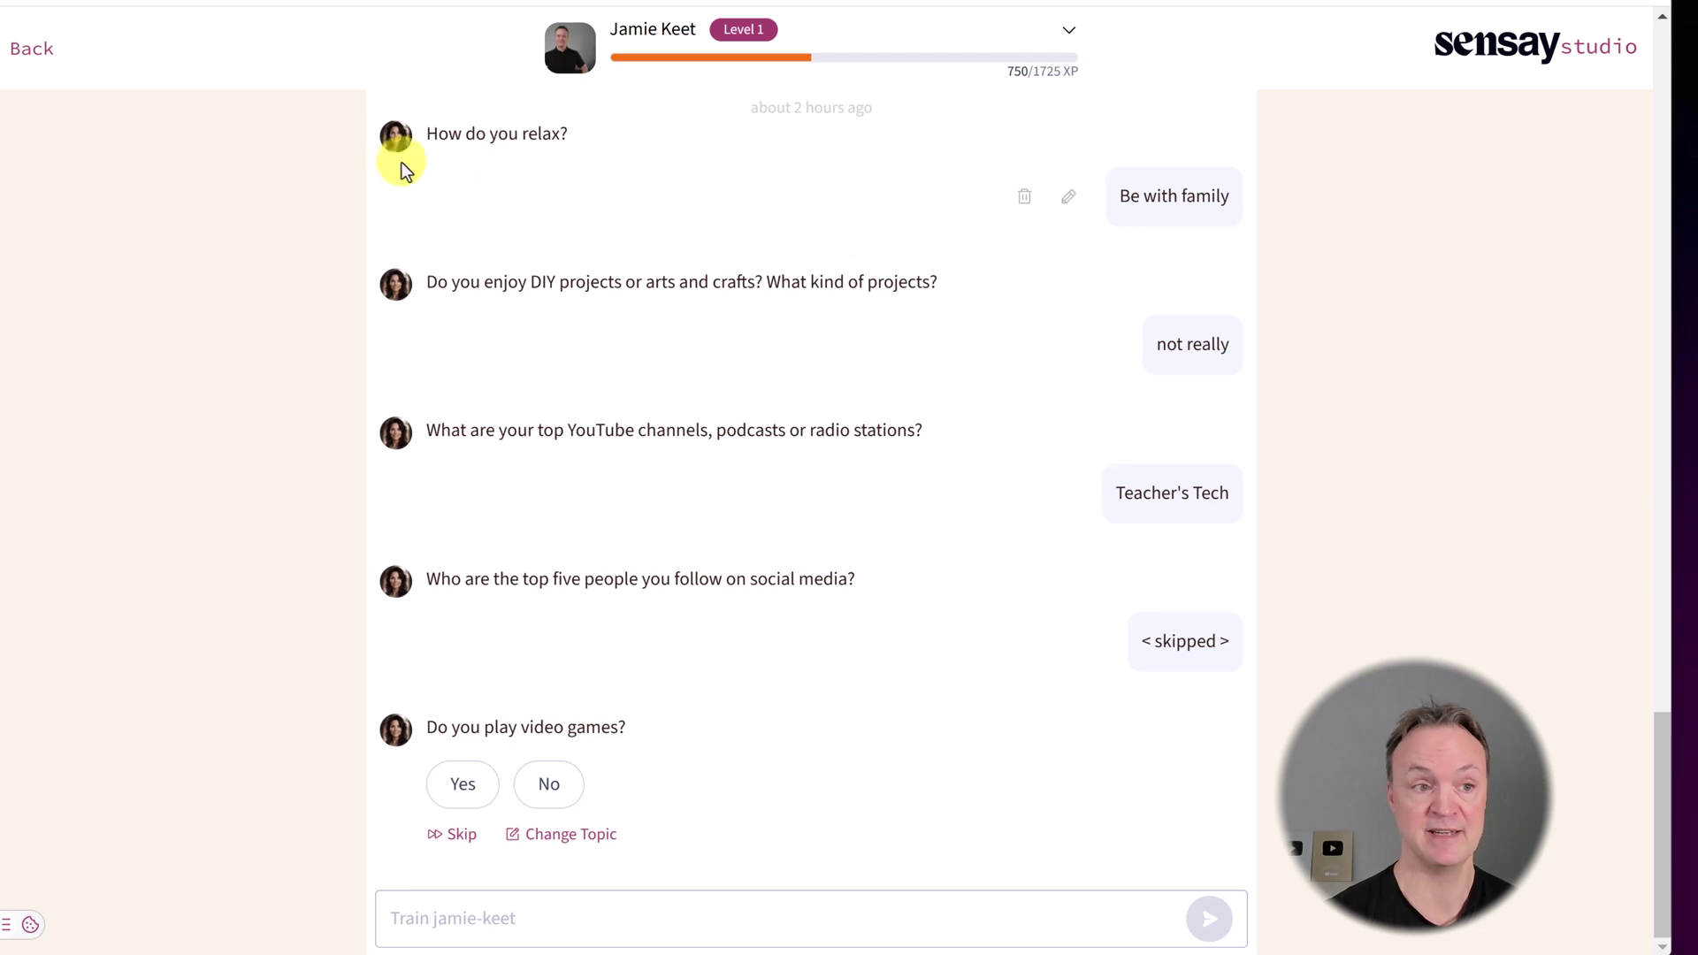
left_click(7, 57)
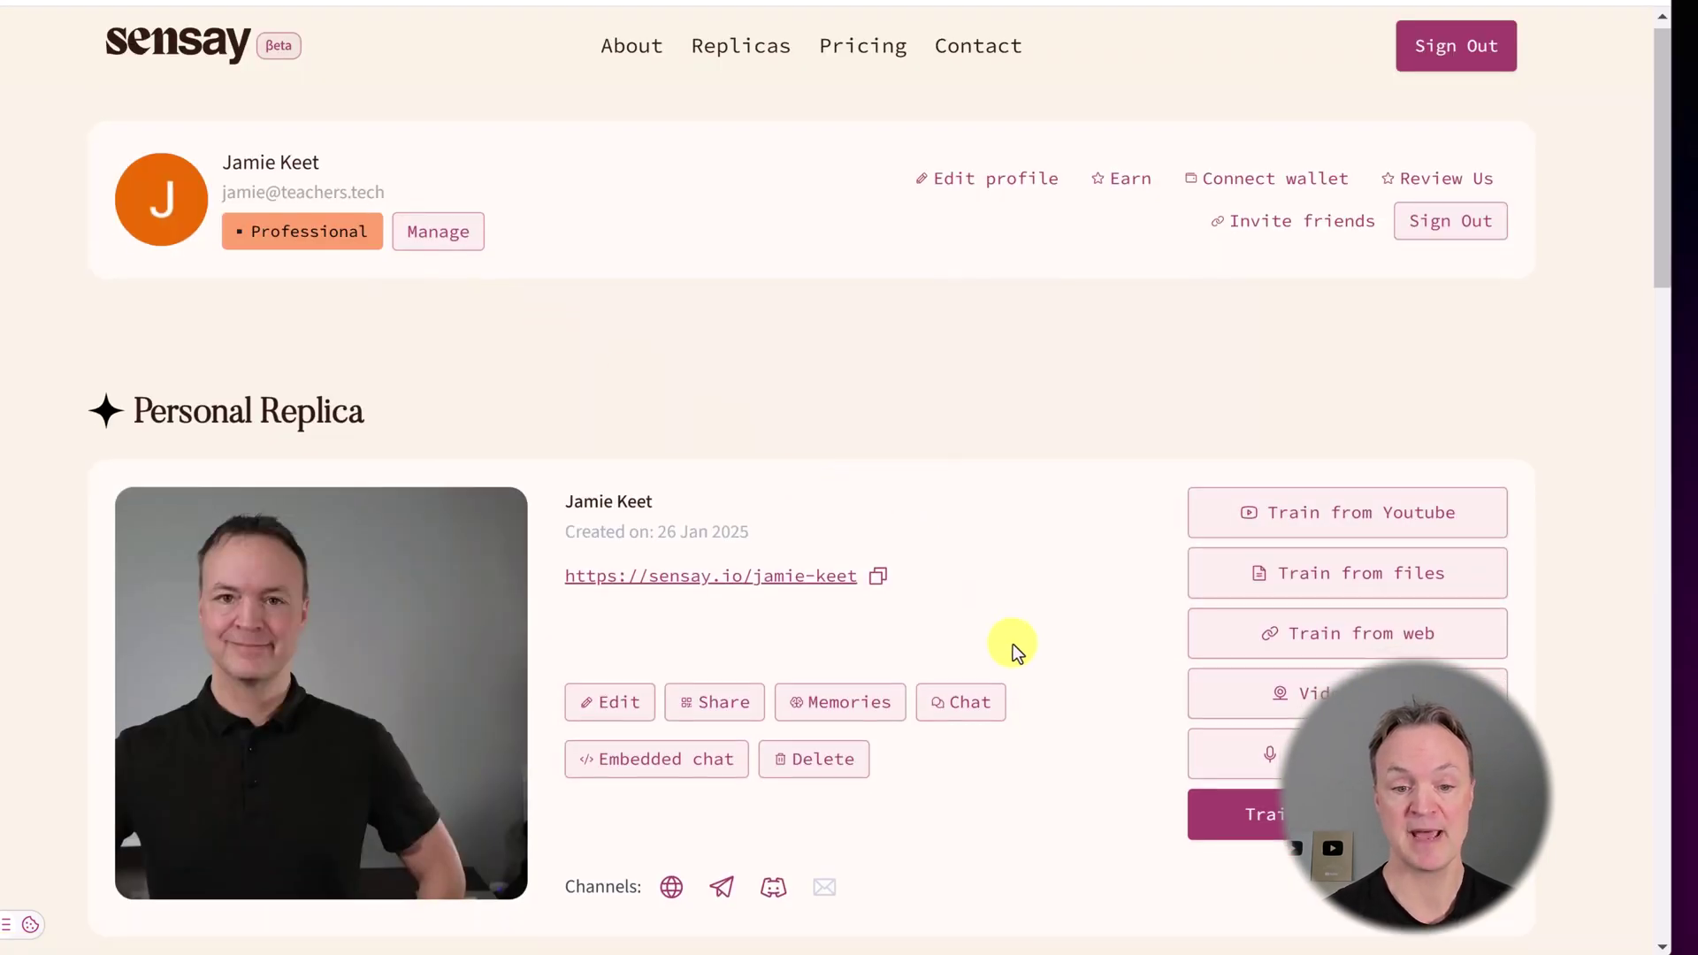
Review the personal replica's memories gathered by Athena and their edit and delete options, and return to the dashboard.
scroll(1013, 645, "down", 2)
left_click(865, 566)
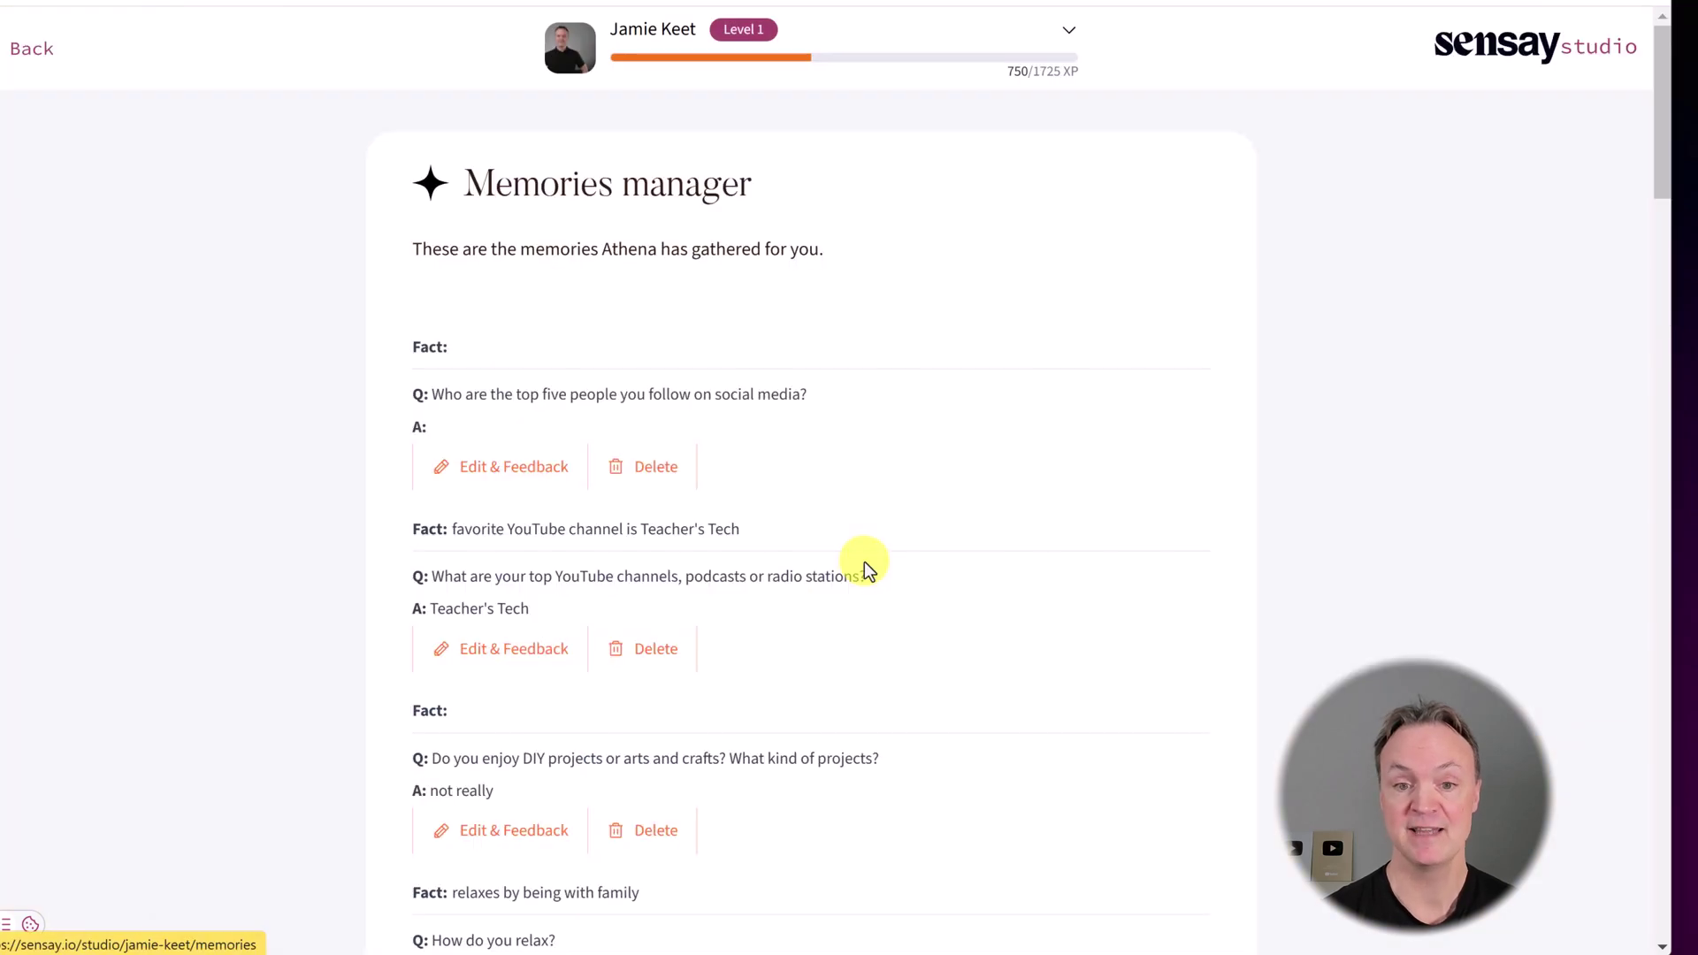
scroll(923, 441, "down", 4)
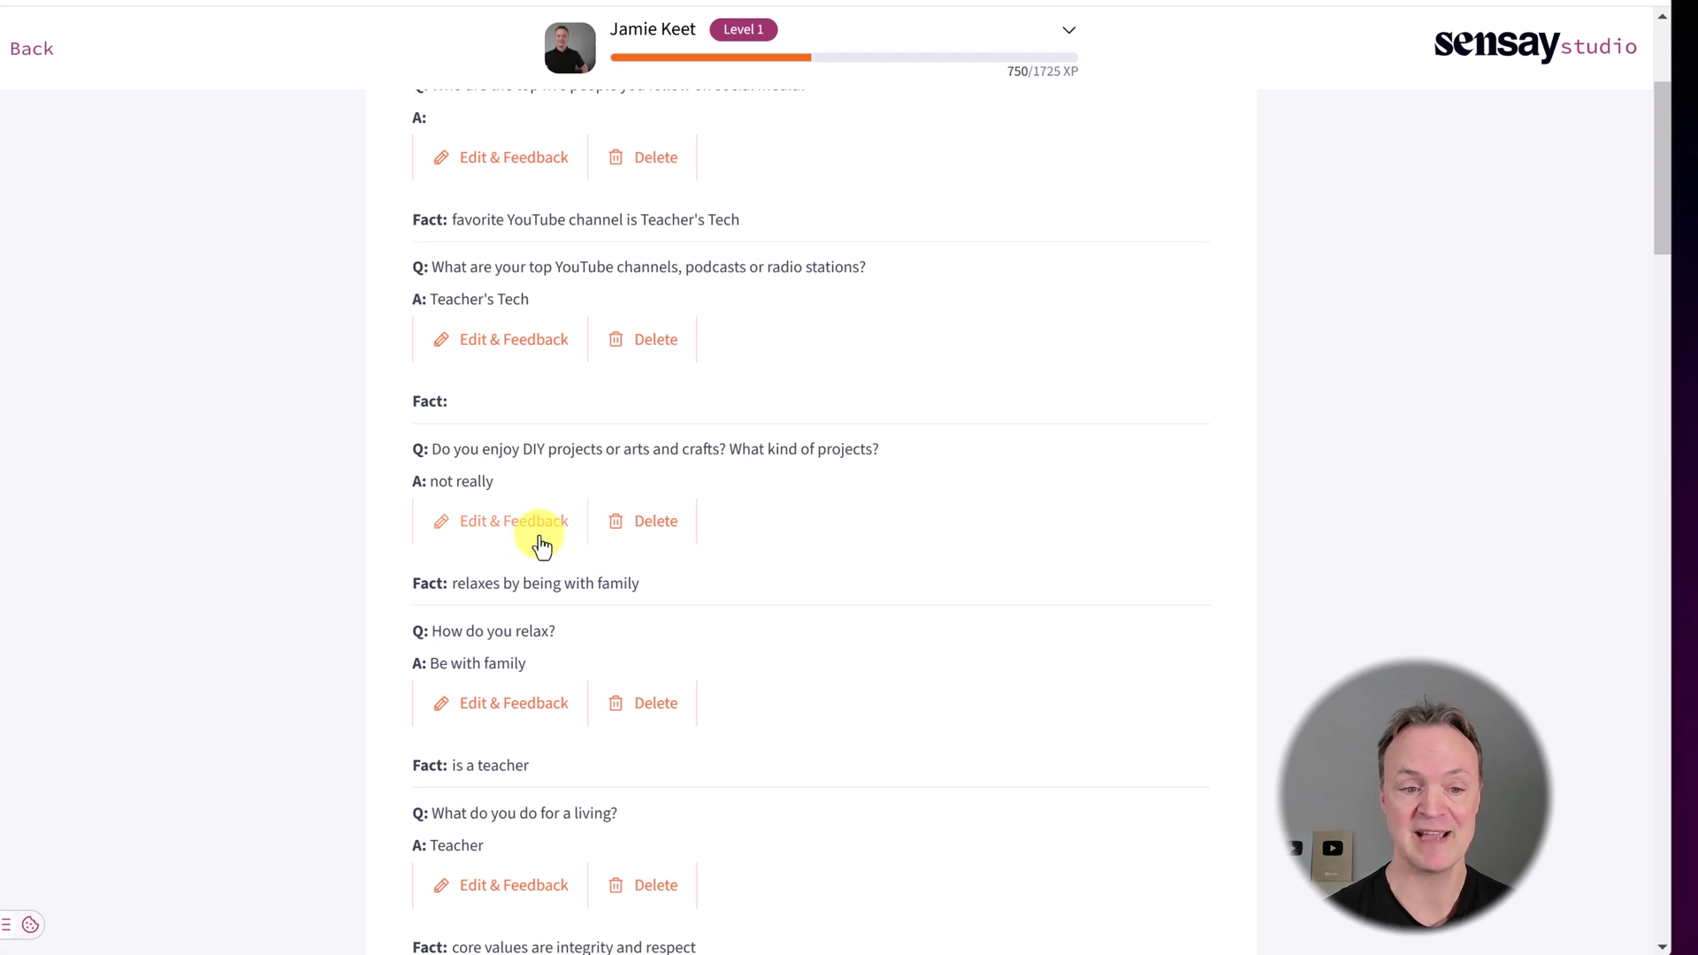
scroll(936, 543, "up", 3)
scroll(911, 448, "up", 1)
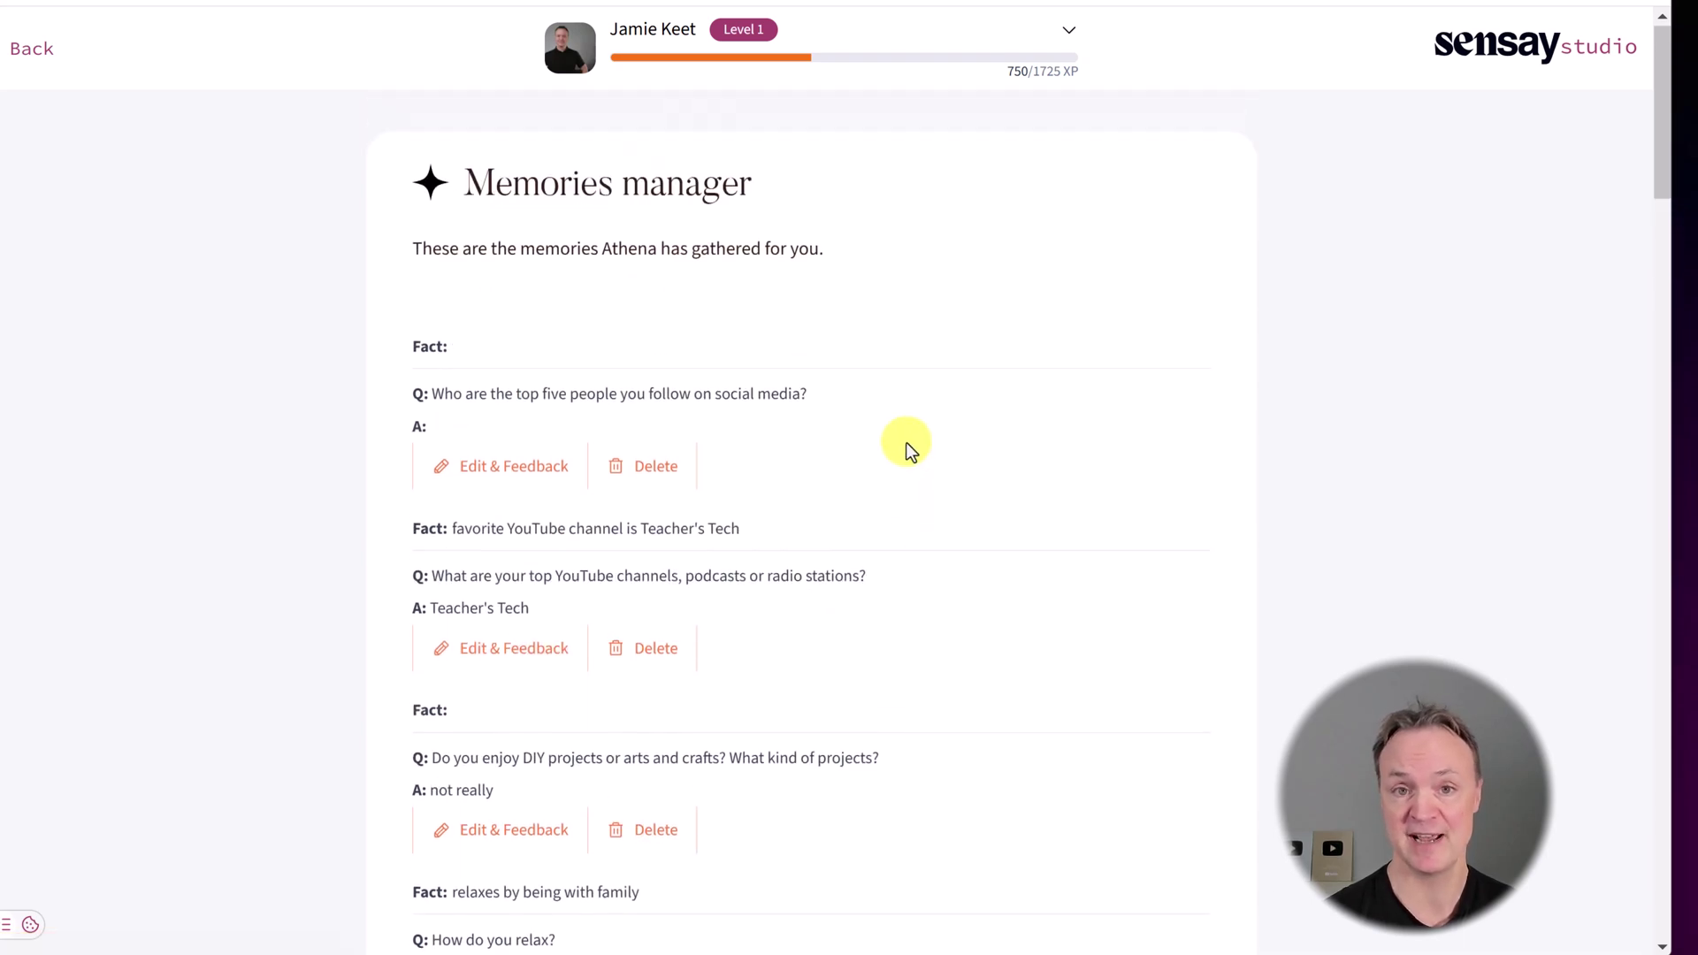
left_click(28, 50)
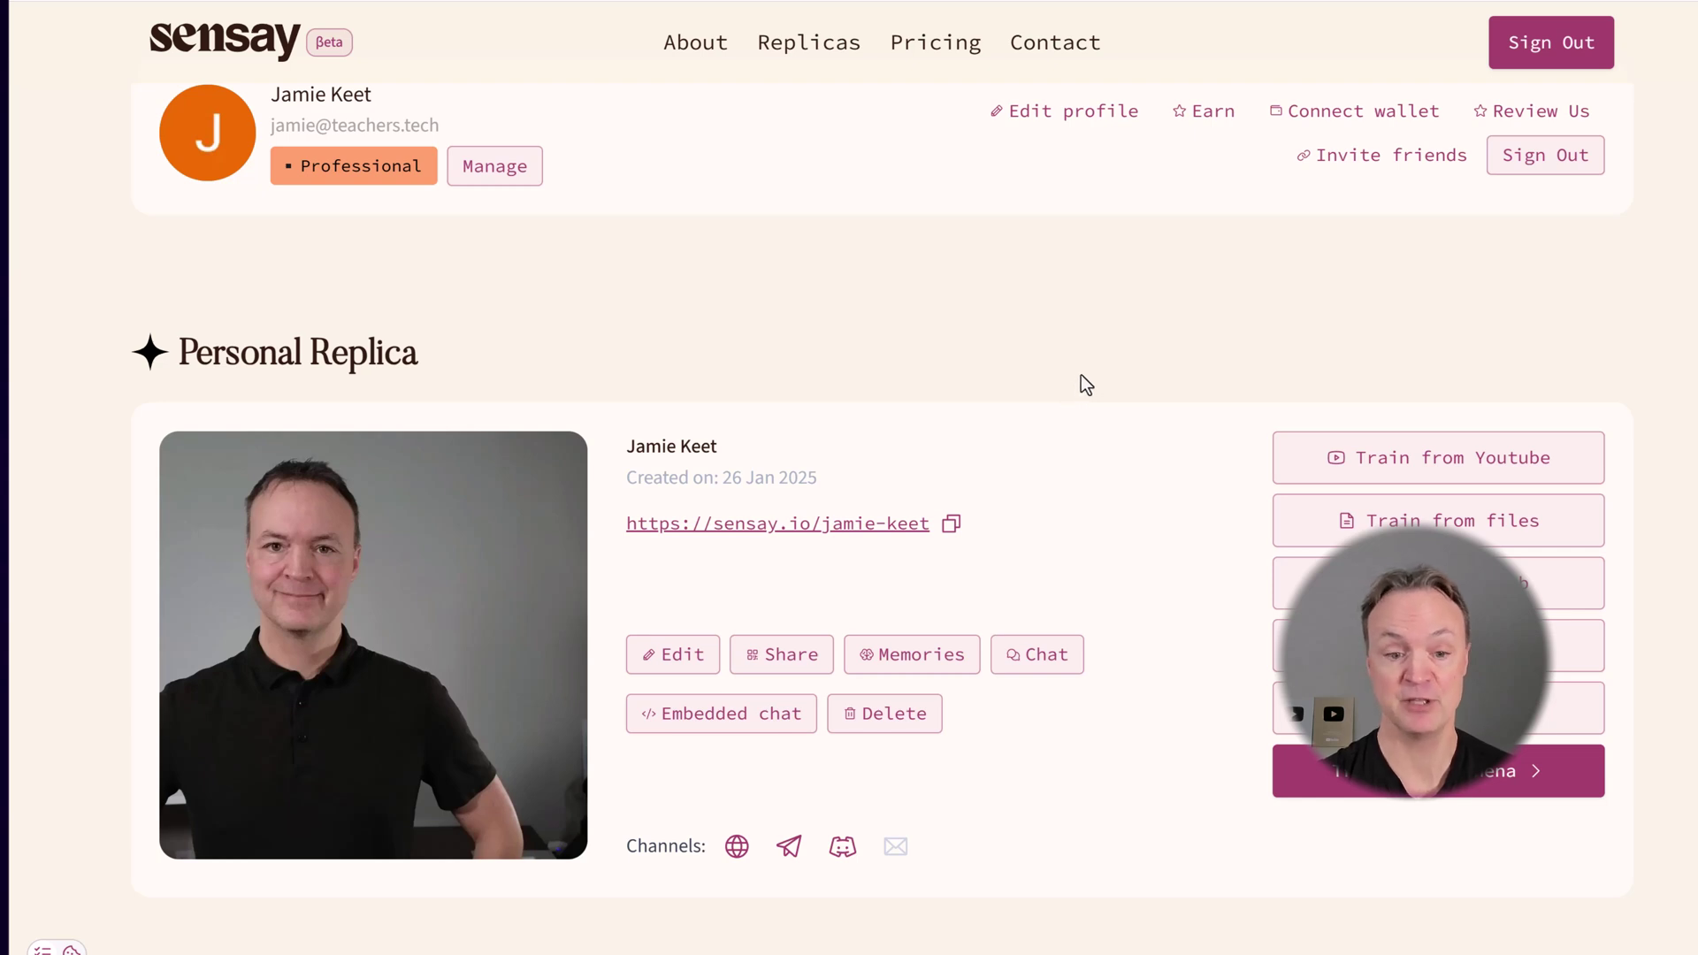
Open the personal replica's public chat in a new browser tab from its copied link, and start a video chat.
scroll(1080, 374, "down", 2)
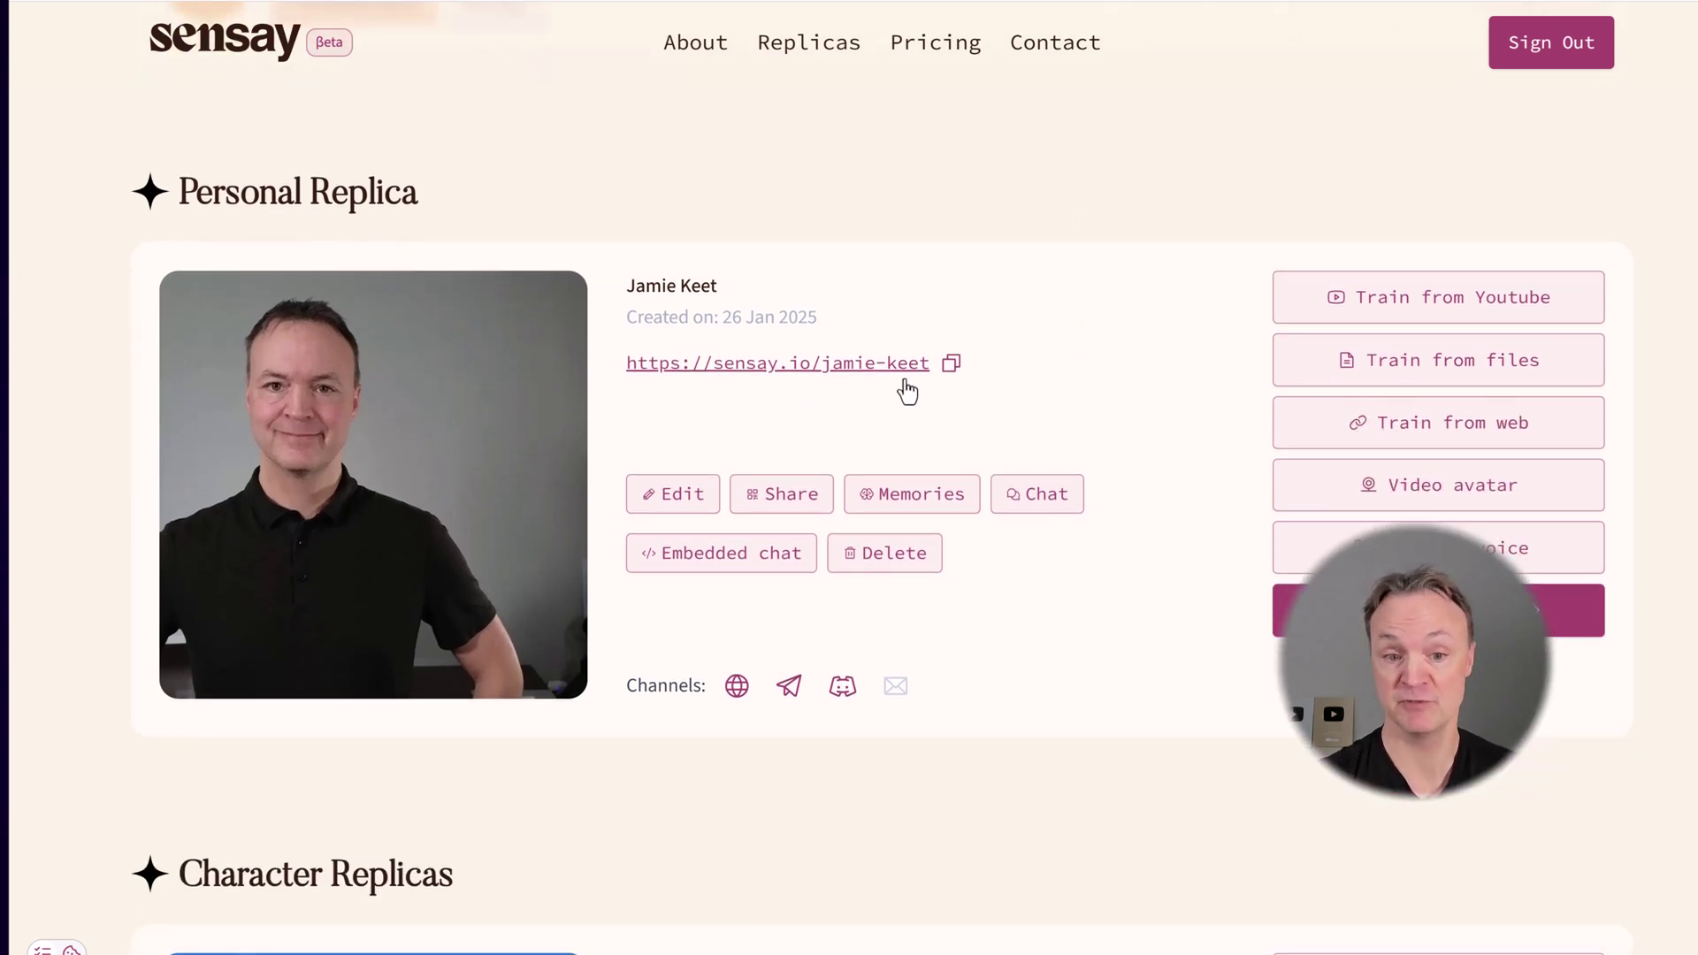
left_click(951, 366)
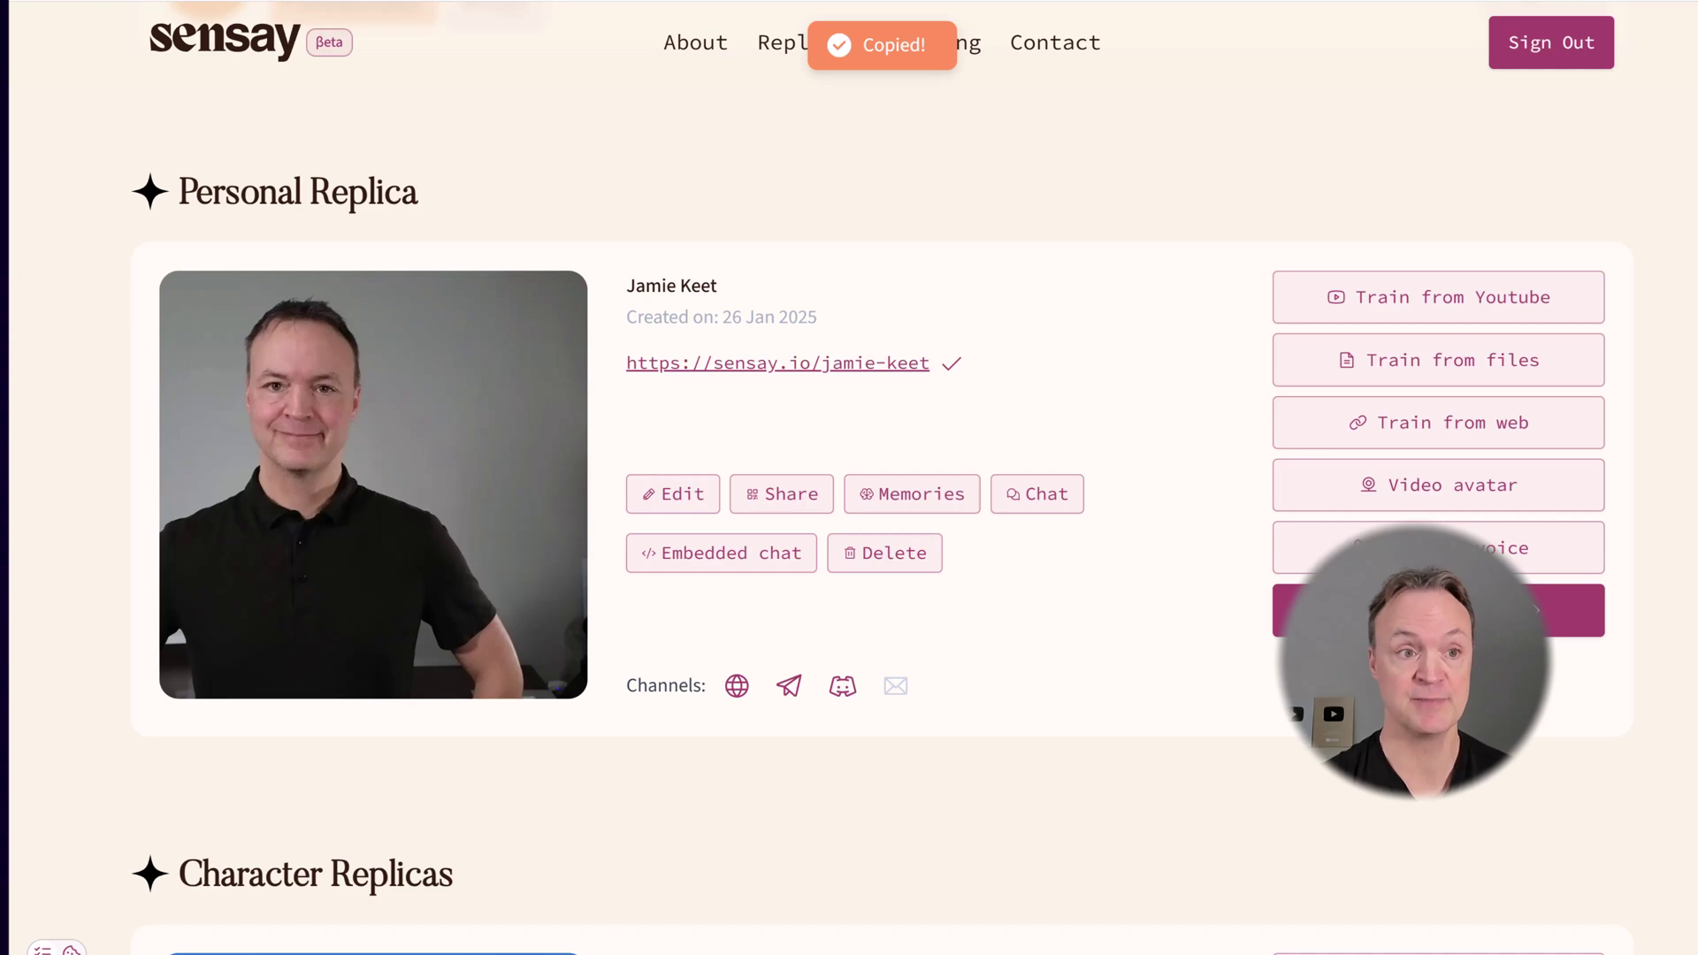
key("ctrl+t")
key("ctrl+v")
key("Return")
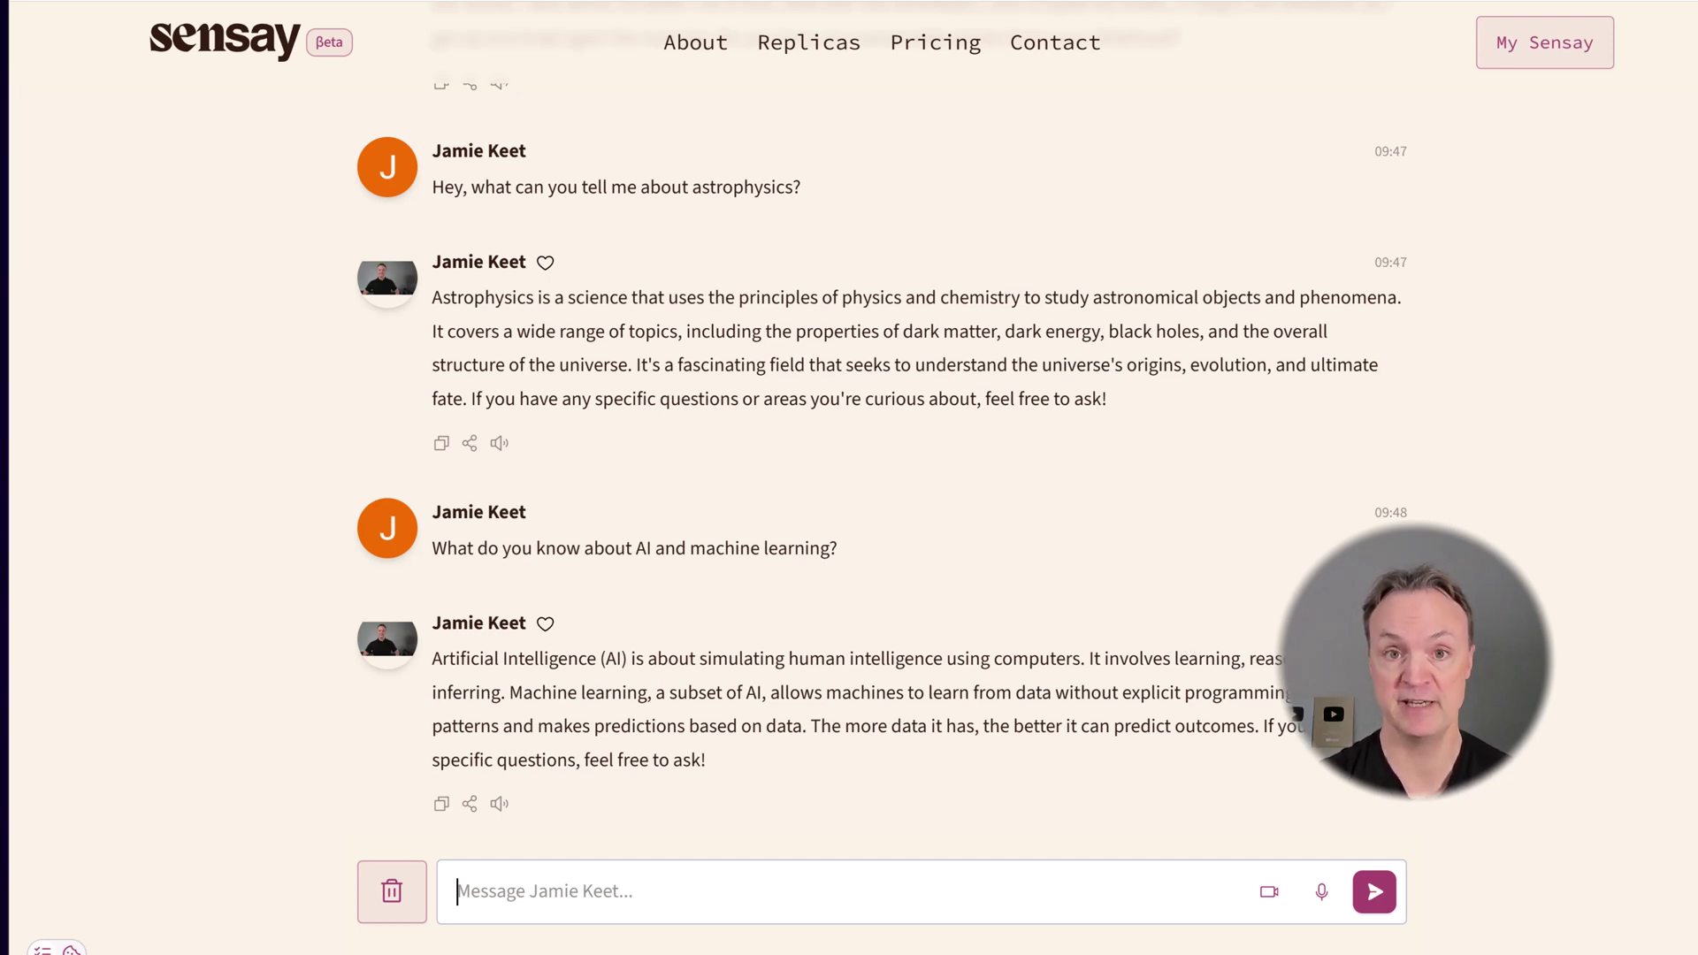
left_click(1270, 893)
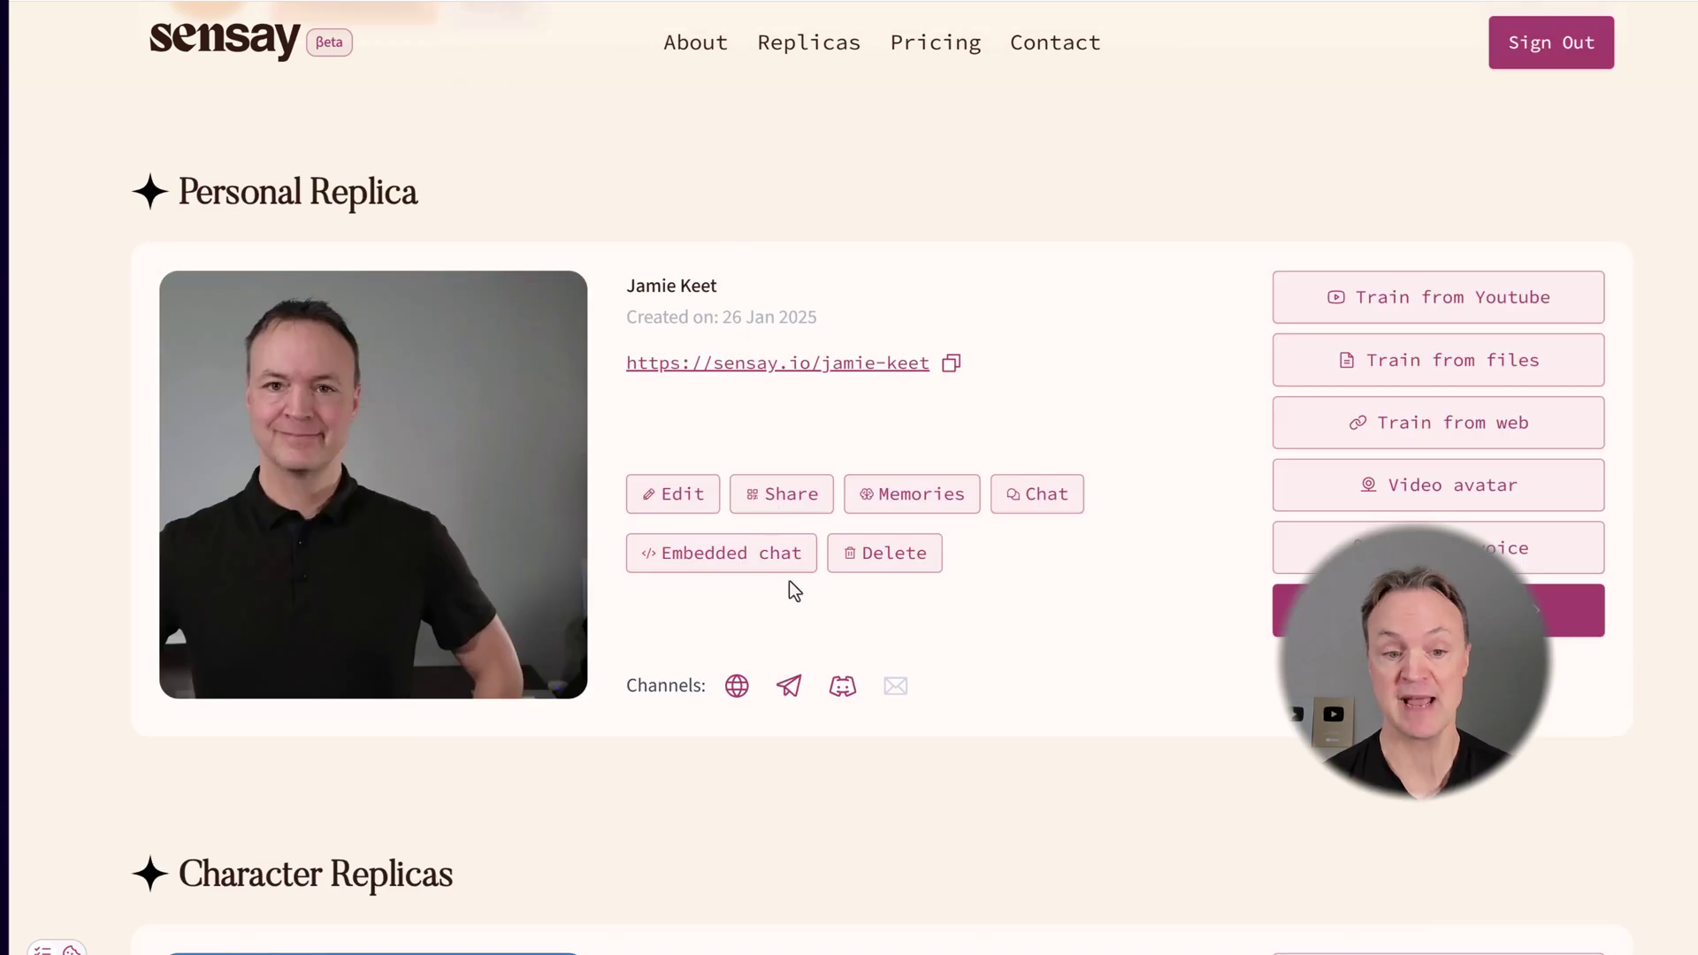
Review the website embed code for the personal replica's chat, and view the replica's shareable QR code page.
left_click(765, 566)
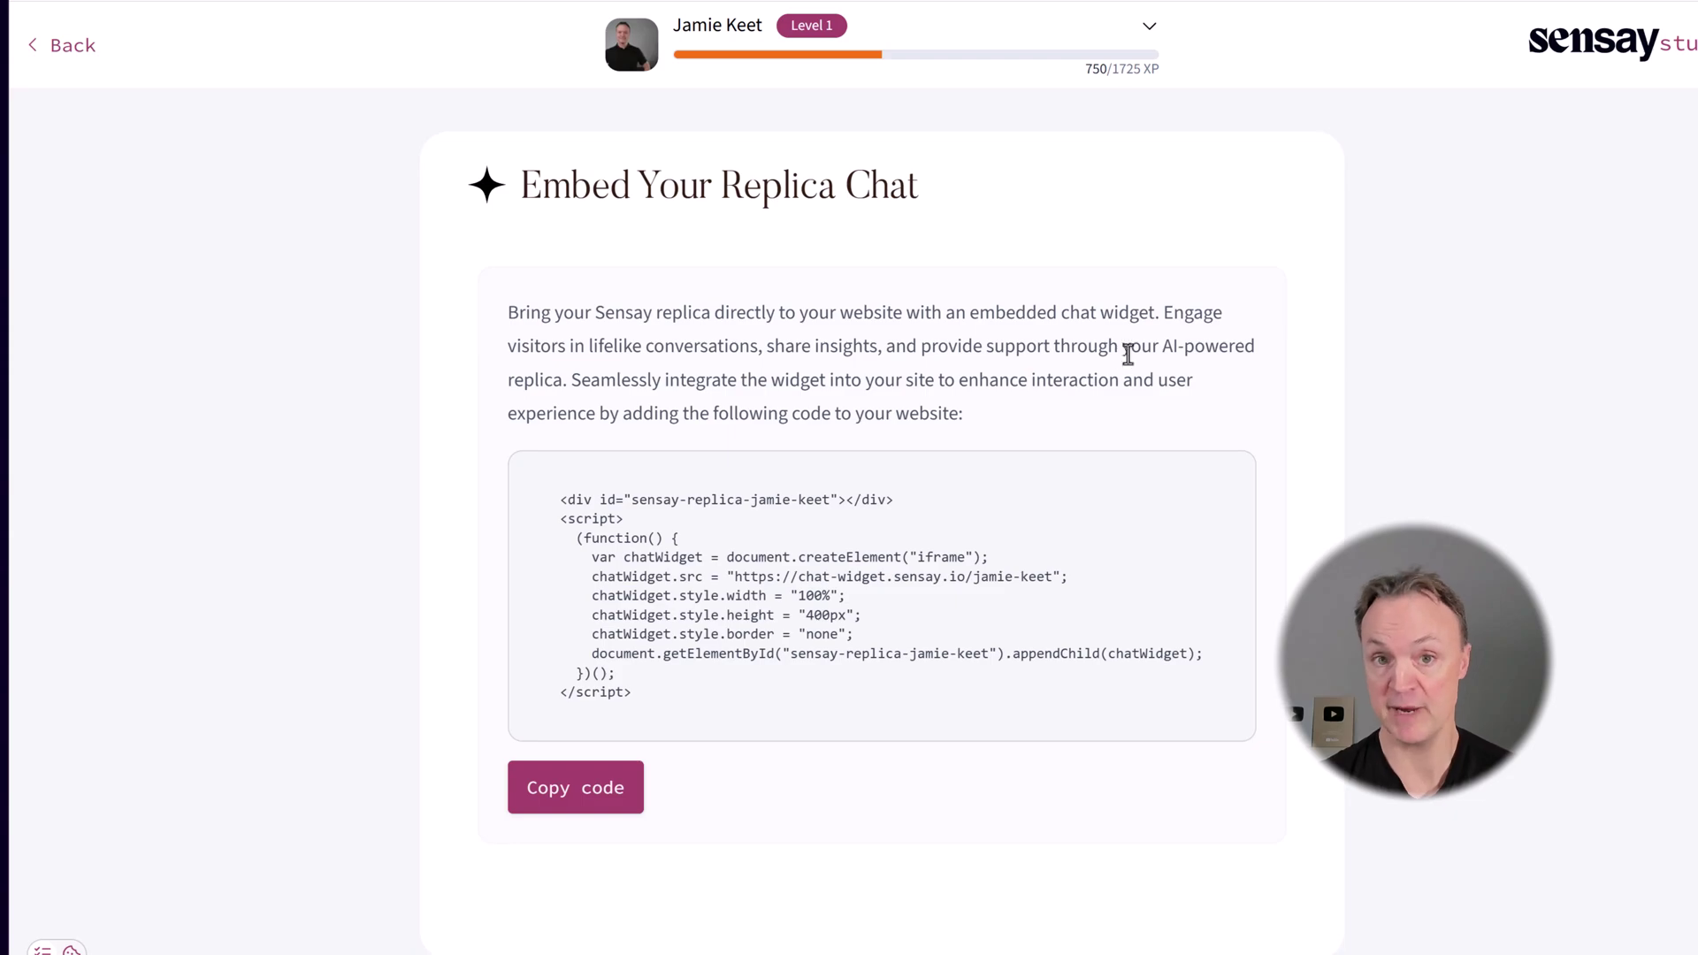
left_click(88, 45)
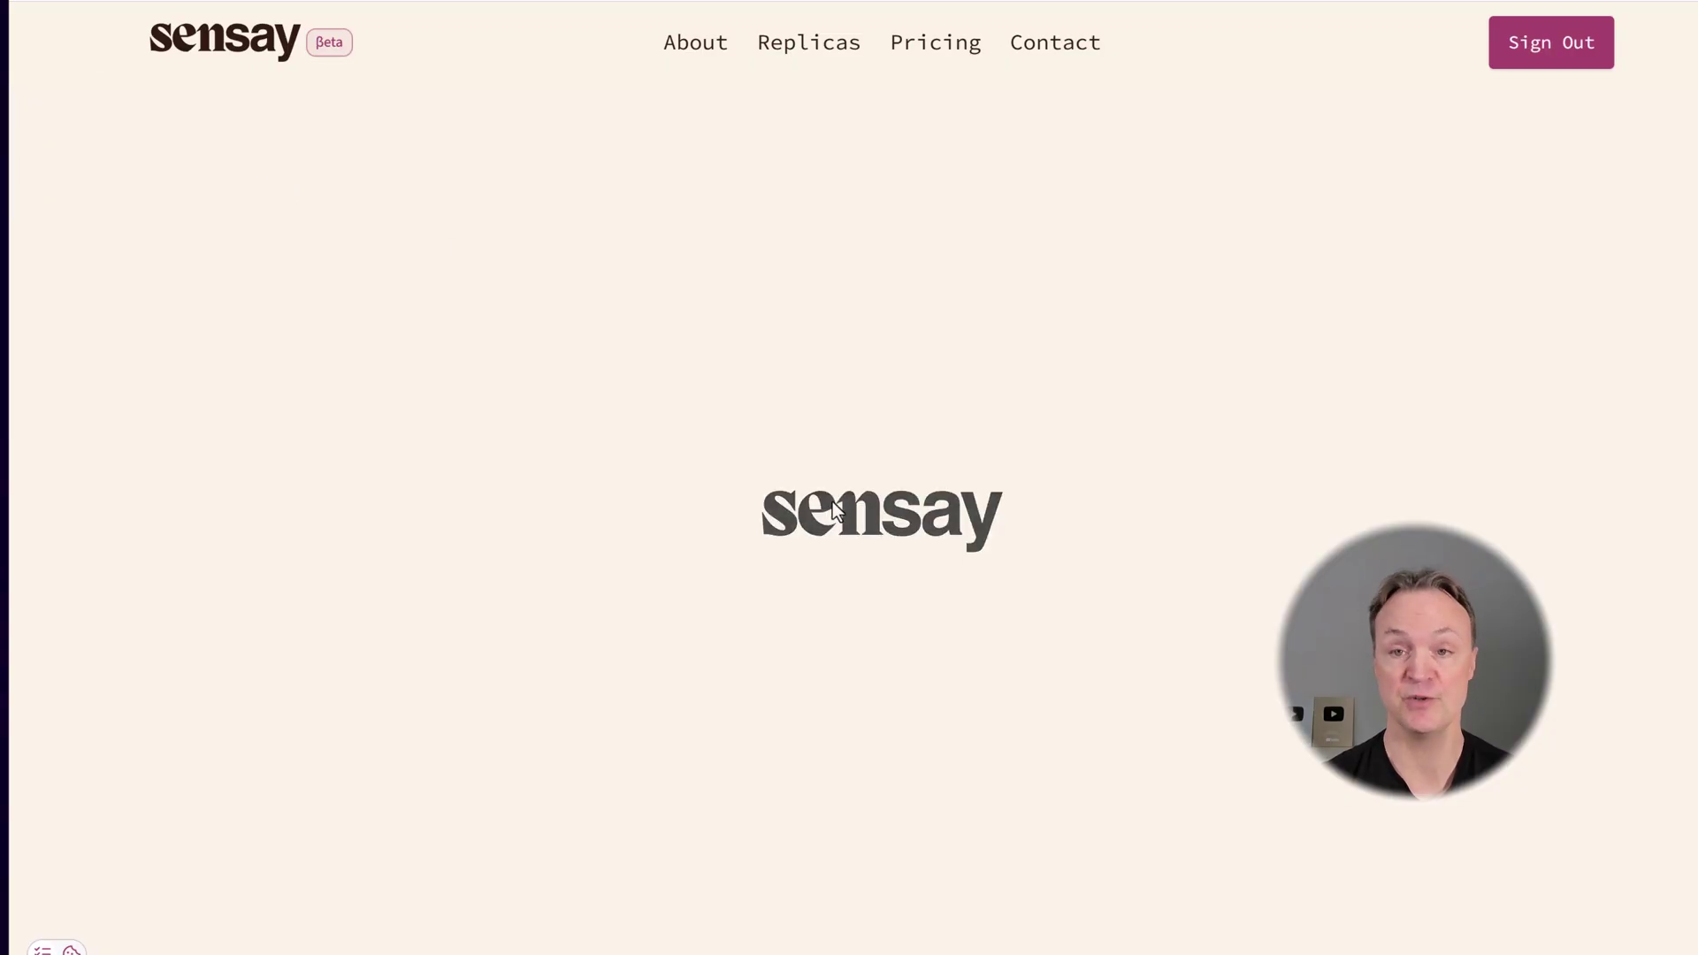
scroll(917, 709, "down", 1)
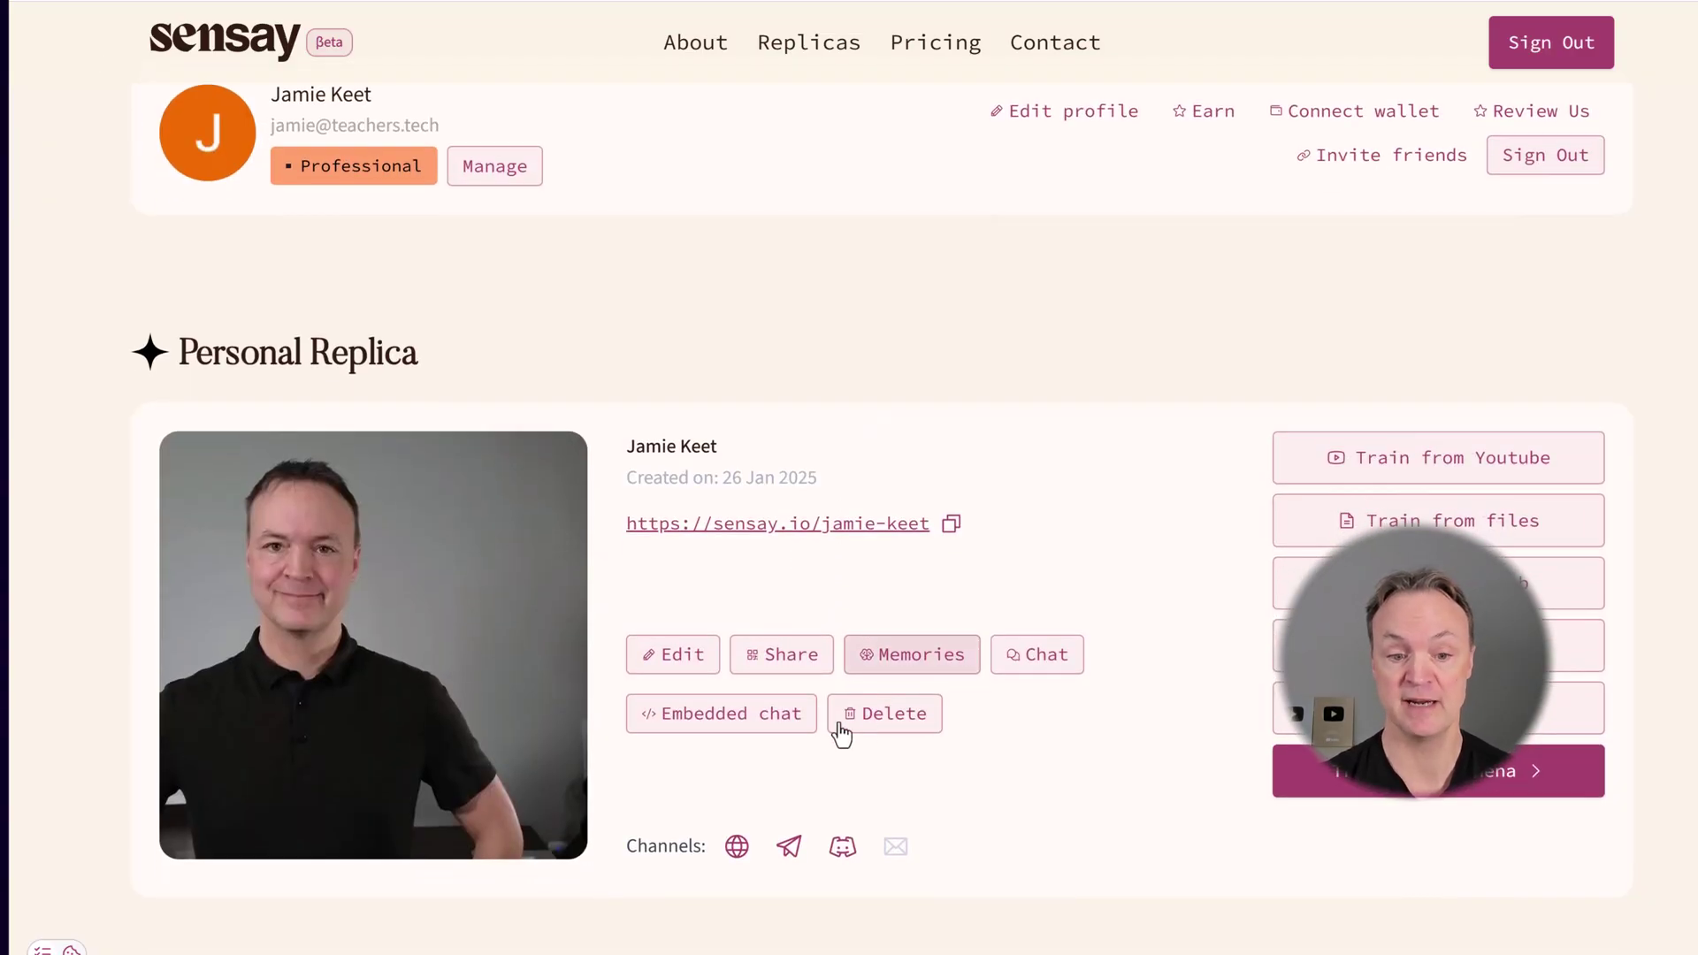
scroll(786, 594, "down", 1)
left_click(788, 586)
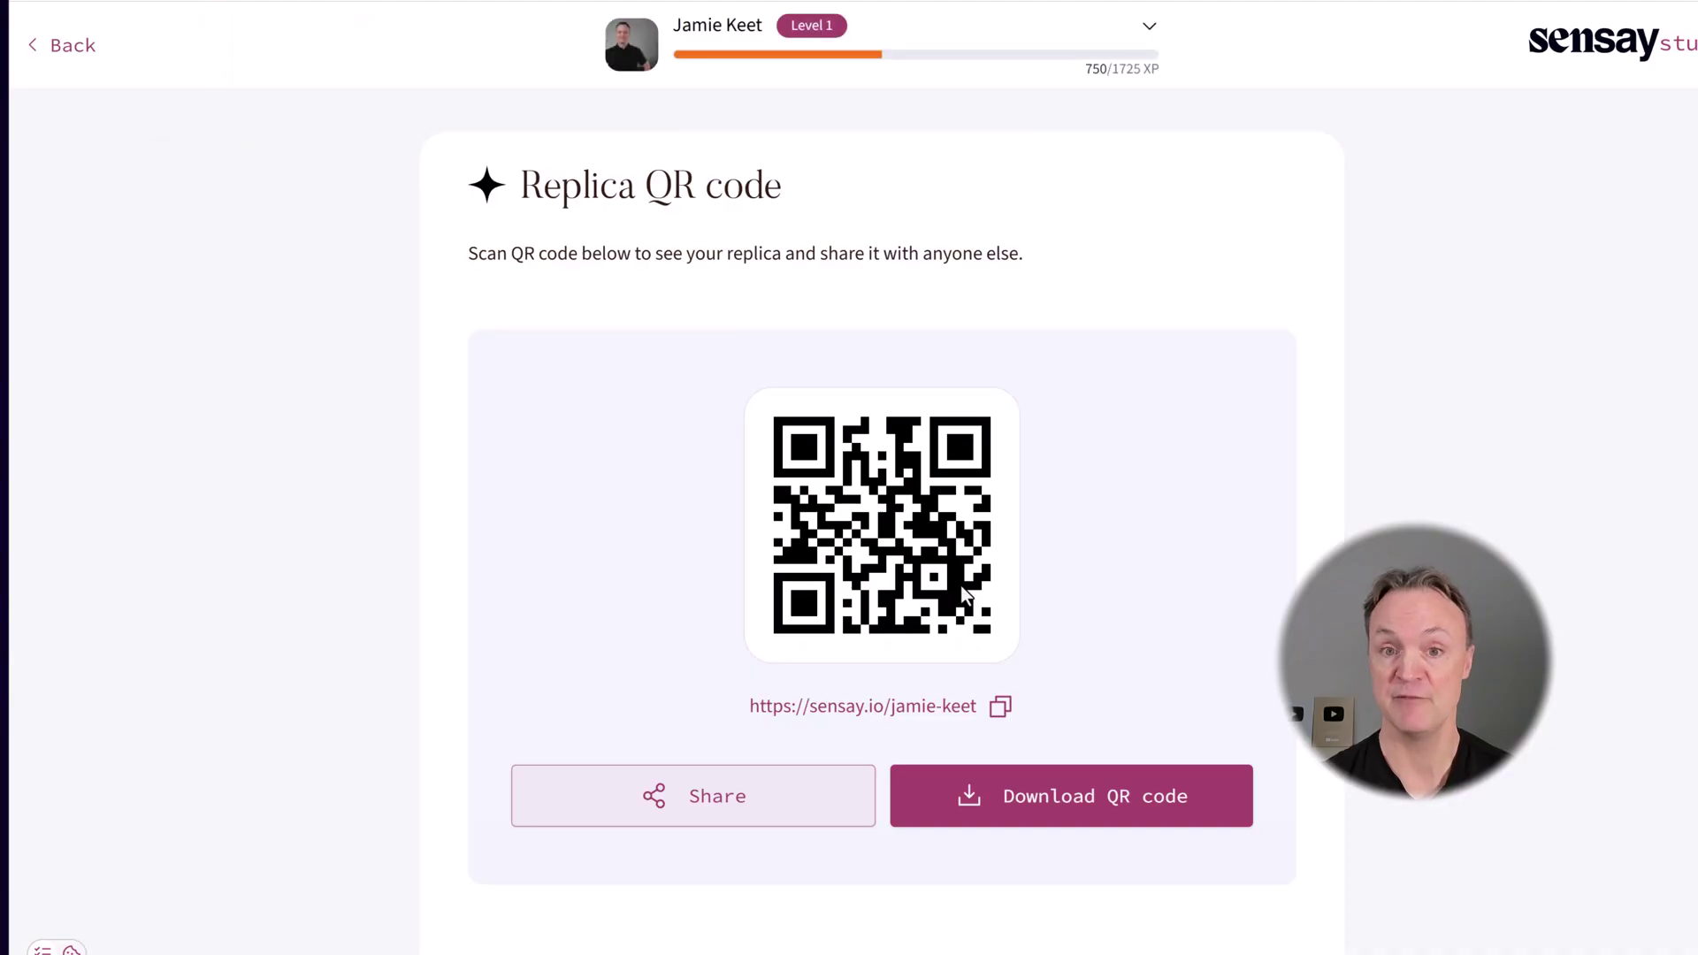
scroll(1062, 610, "down", 2)
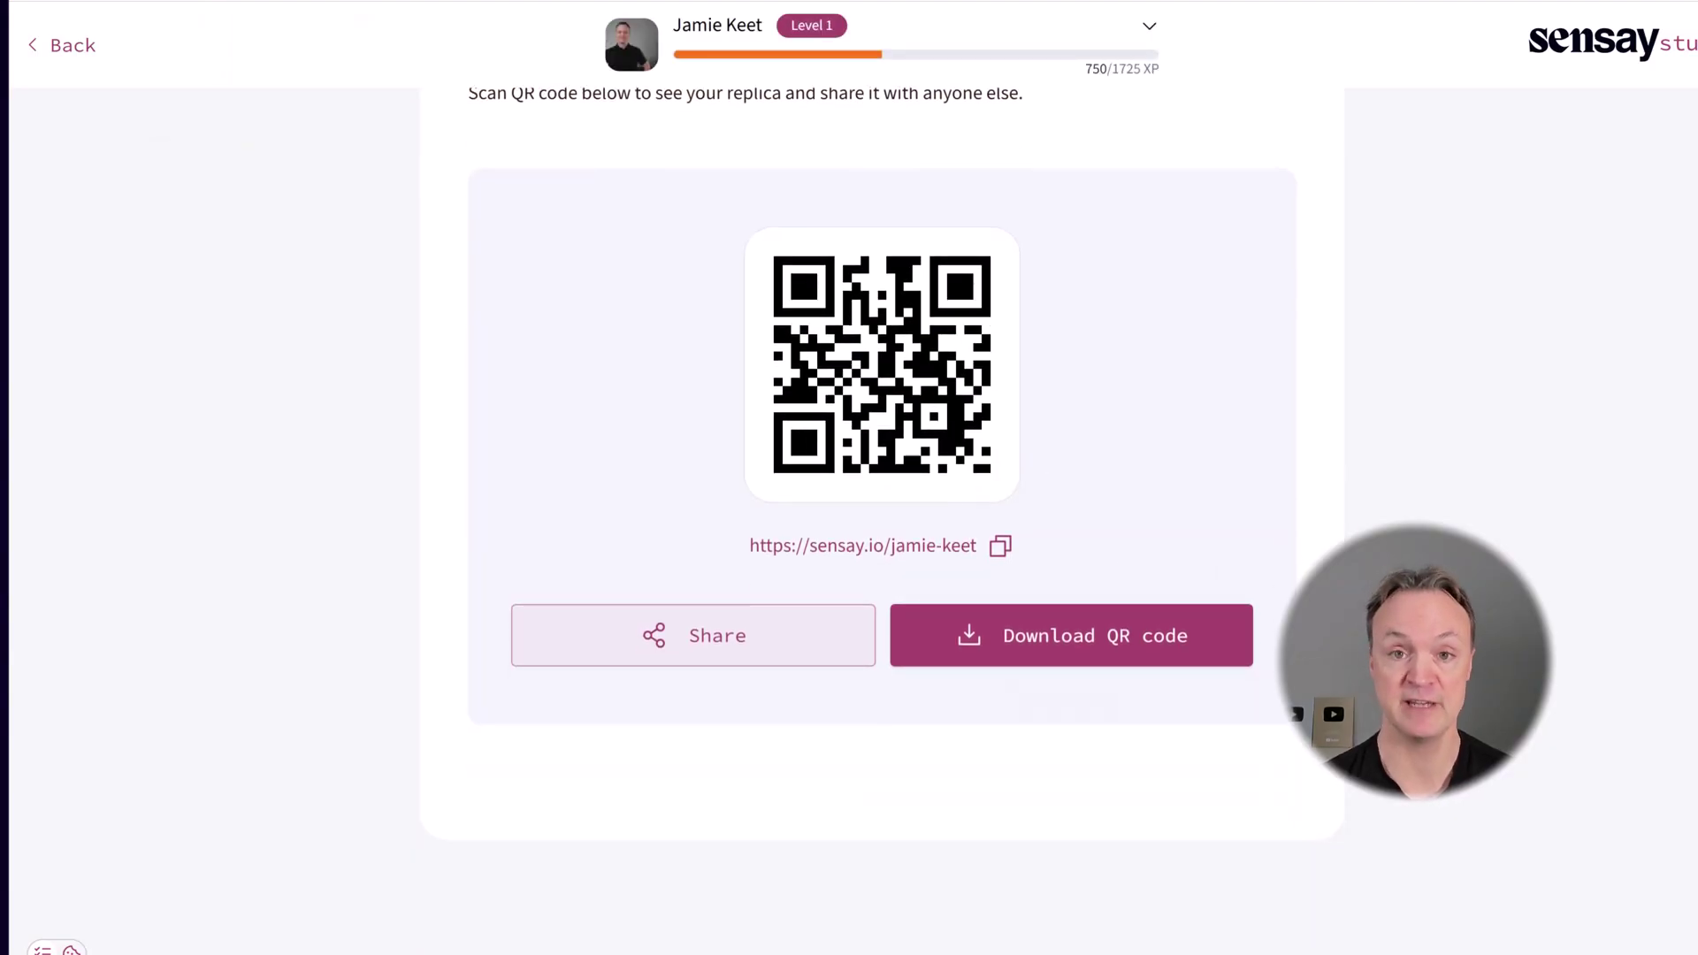